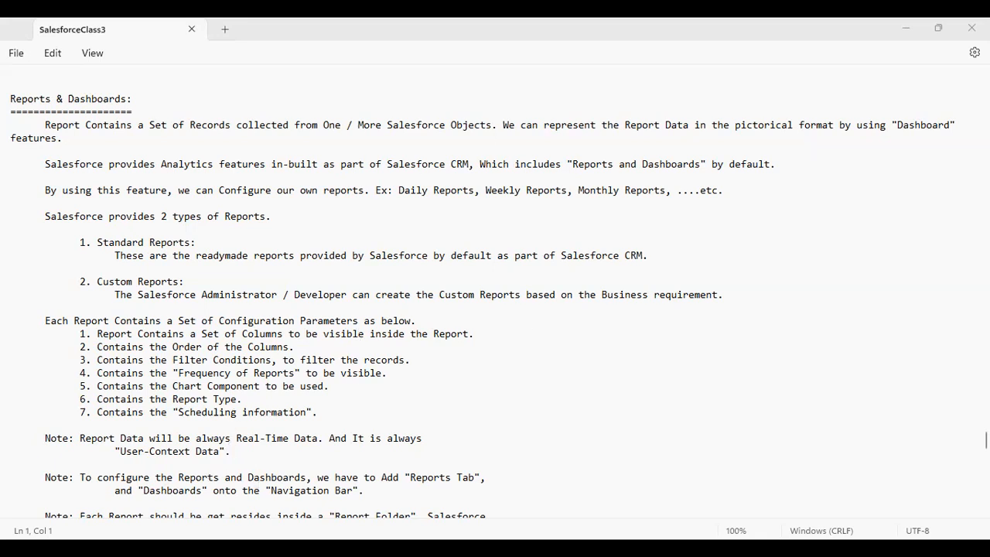
Switch to Chrome and open login.salesforce.com in a new incognito tab
scroll(495, 290, down, 4)
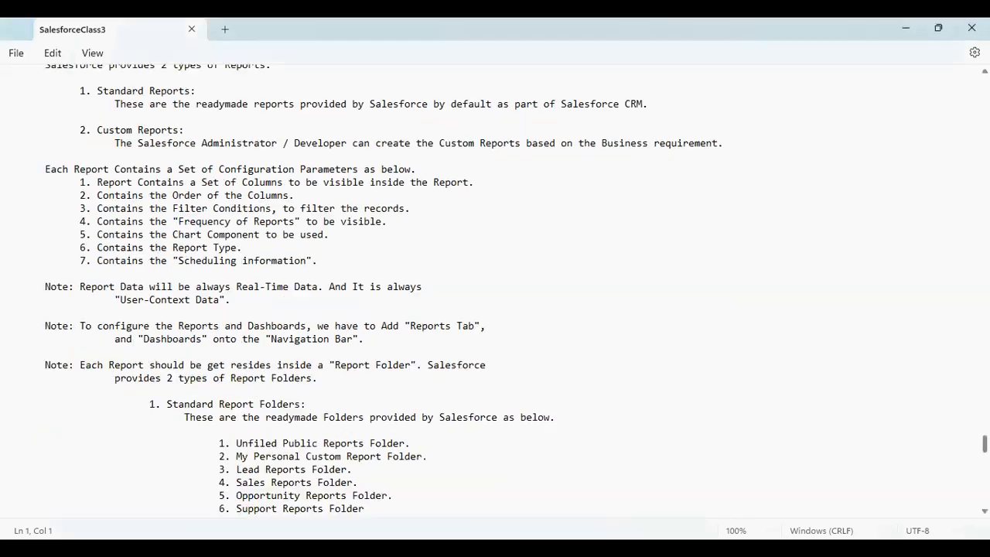
scroll(495, 290, up, 5)
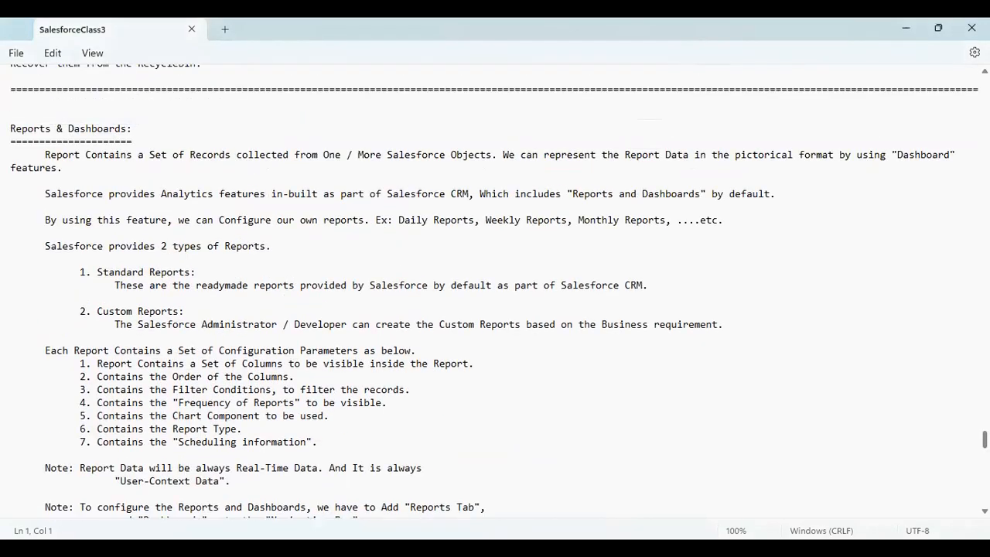
scroll(495, 290, up, 3)
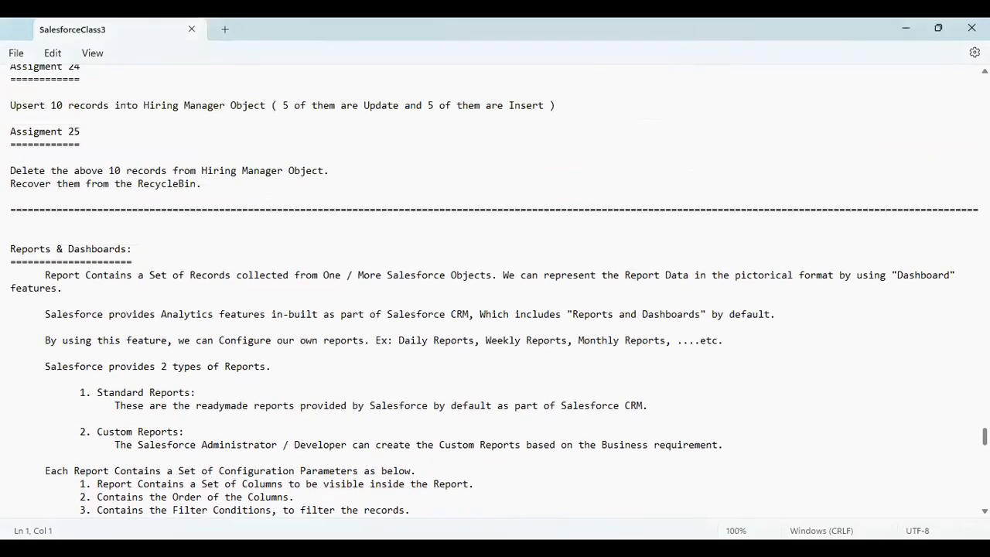
scroll(495, 290, down, 1)
scroll(495, 291, up, 3)
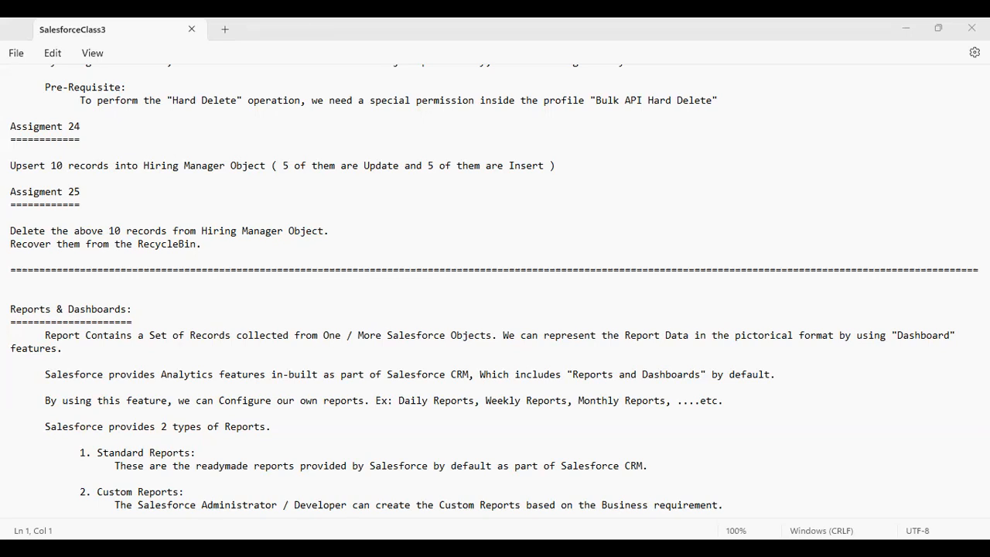
key(alt+Tab)
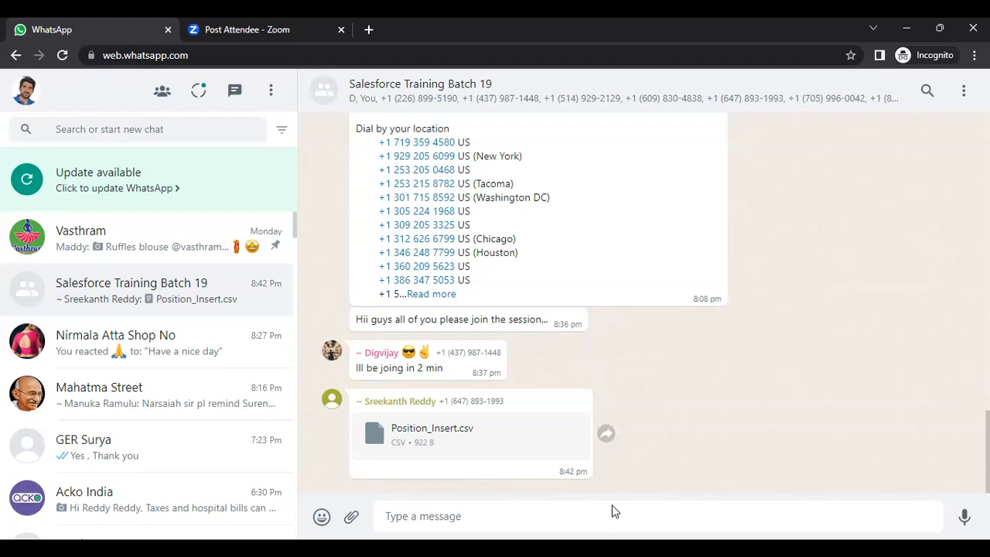
click(368, 29)
text(lo)
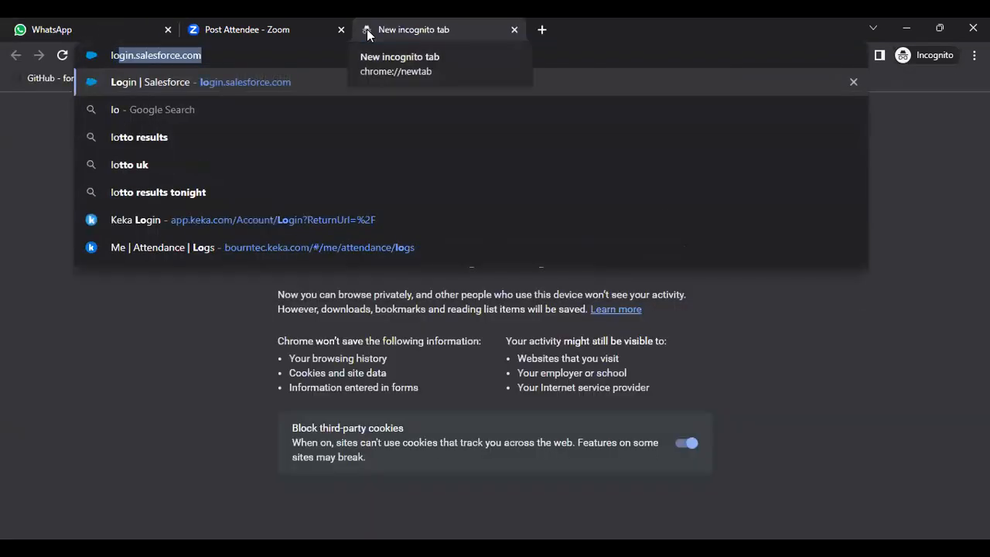
key(Return)
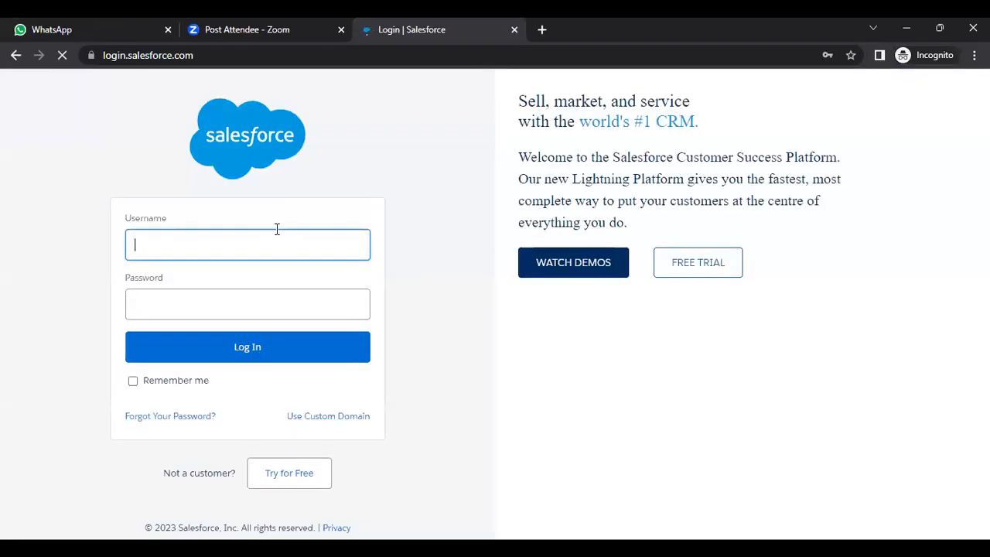
Enter the Salesforce username and account password and log in
click(277, 229)
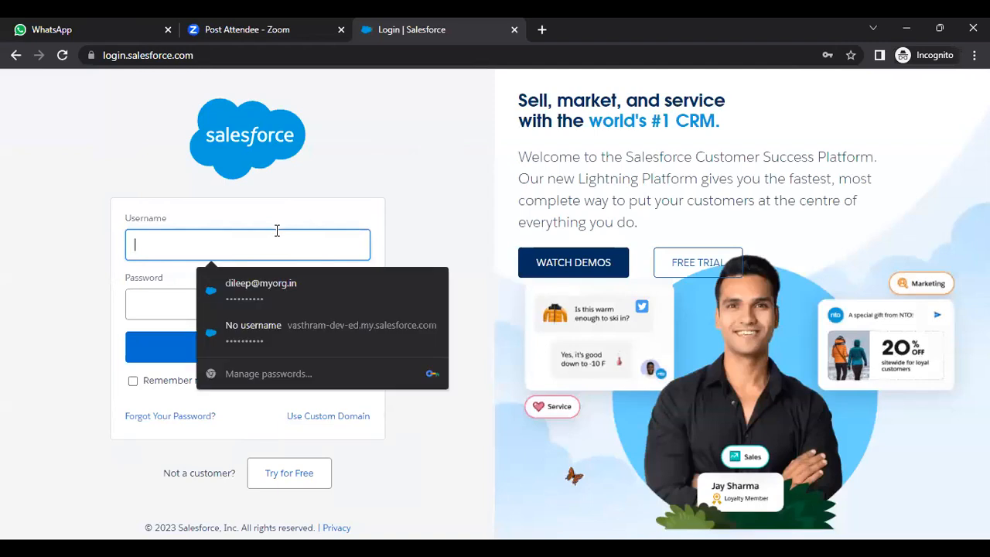
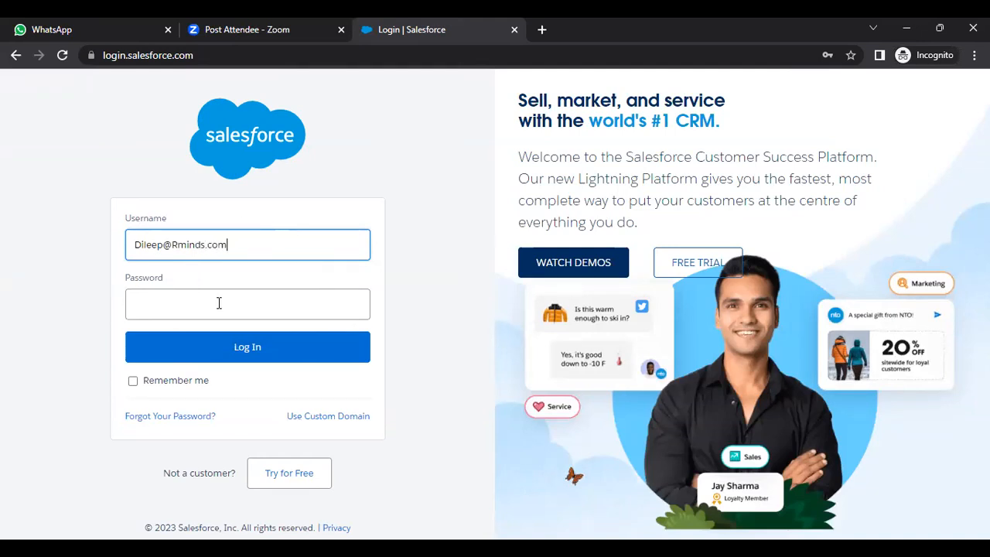
click(219, 303)
text(*******)
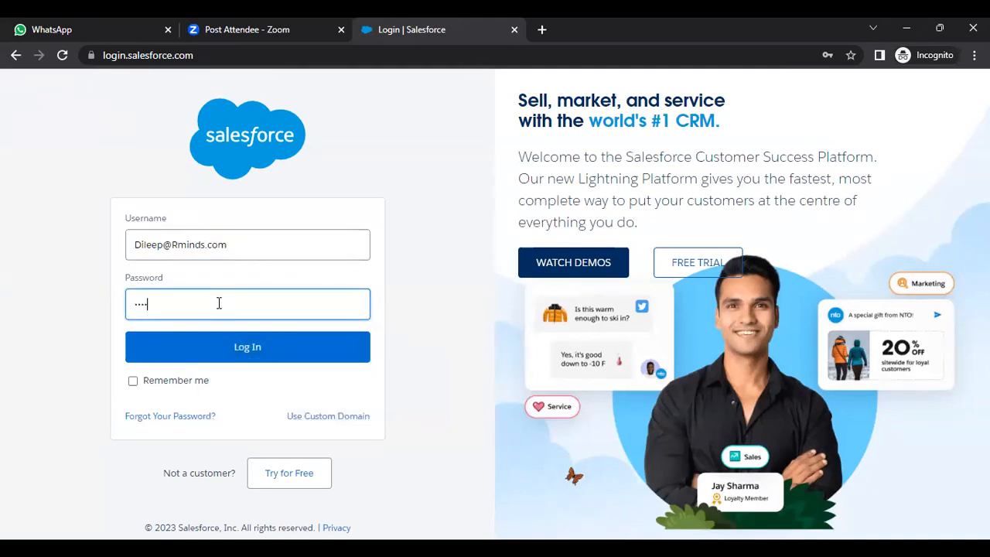
text(**)
click(241, 348)
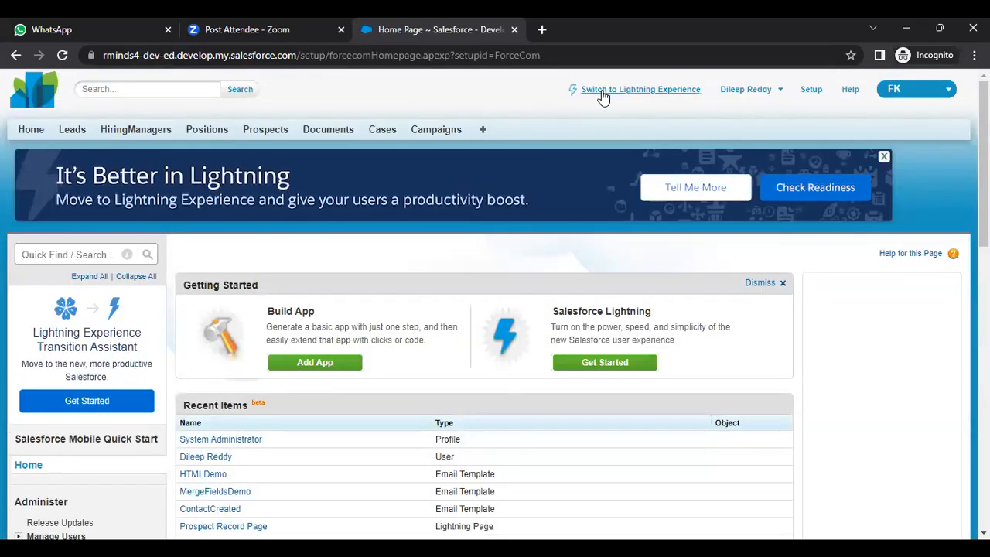
Switch to Lightning Experience and launch Talent Acquisition from the App Launcher's View All list
click(607, 98)
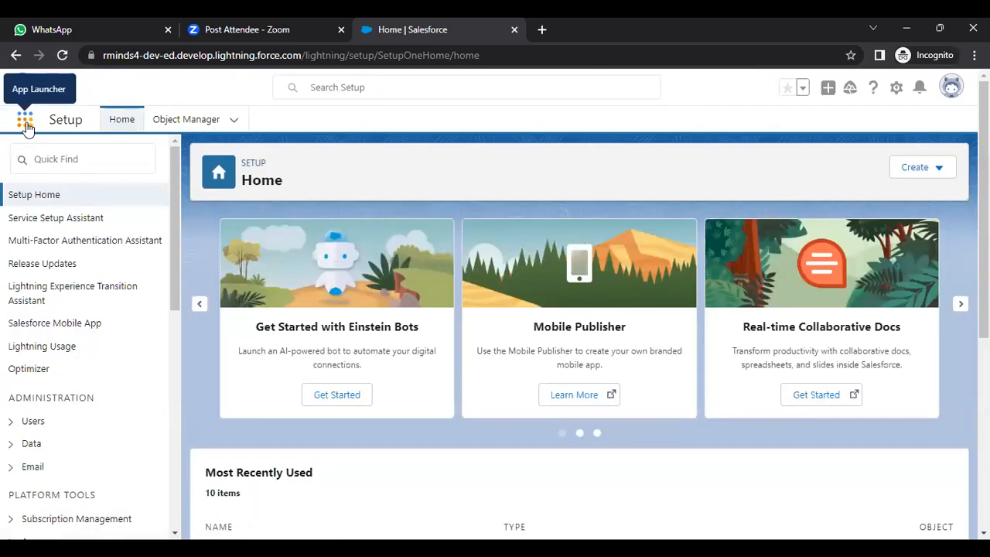
click(26, 121)
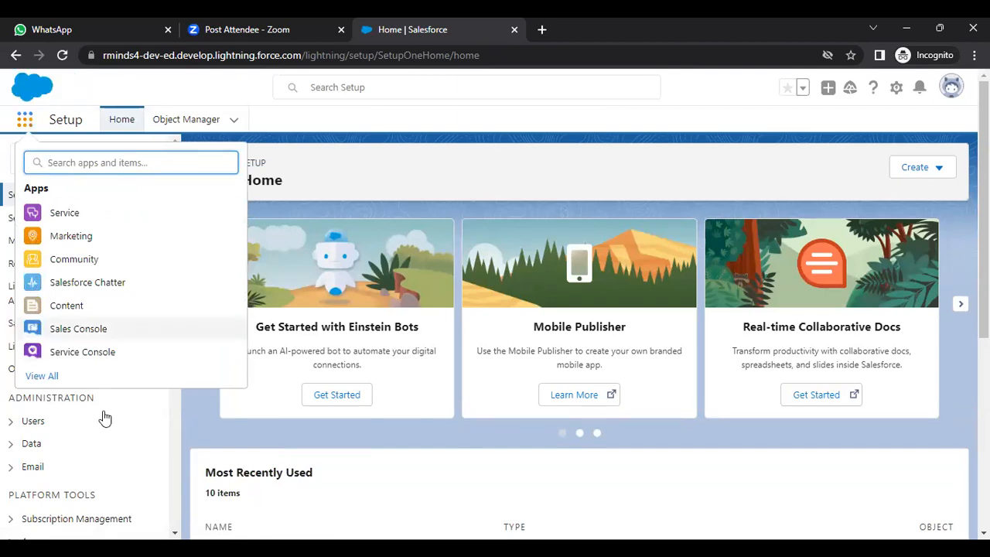
click(52, 375)
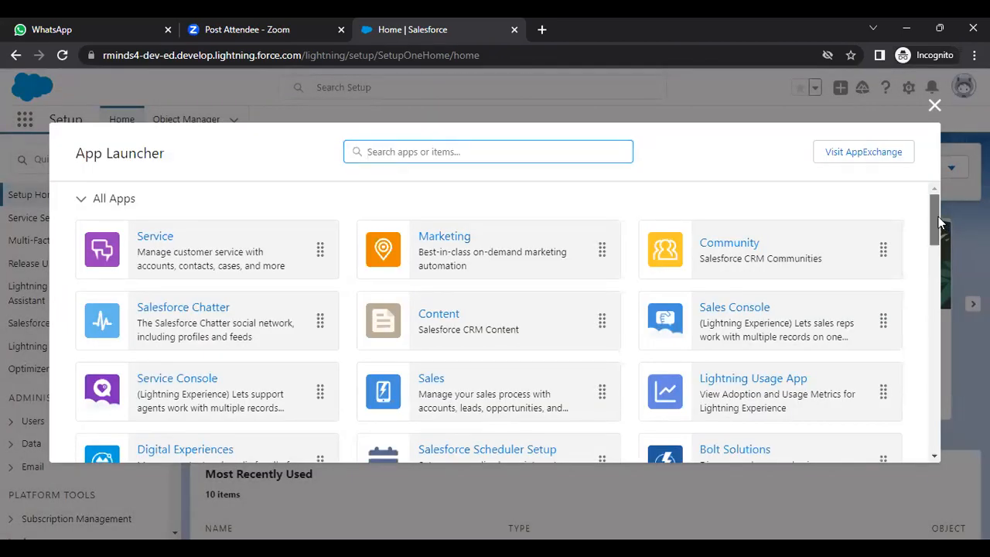
drag(940, 223, 947, 260)
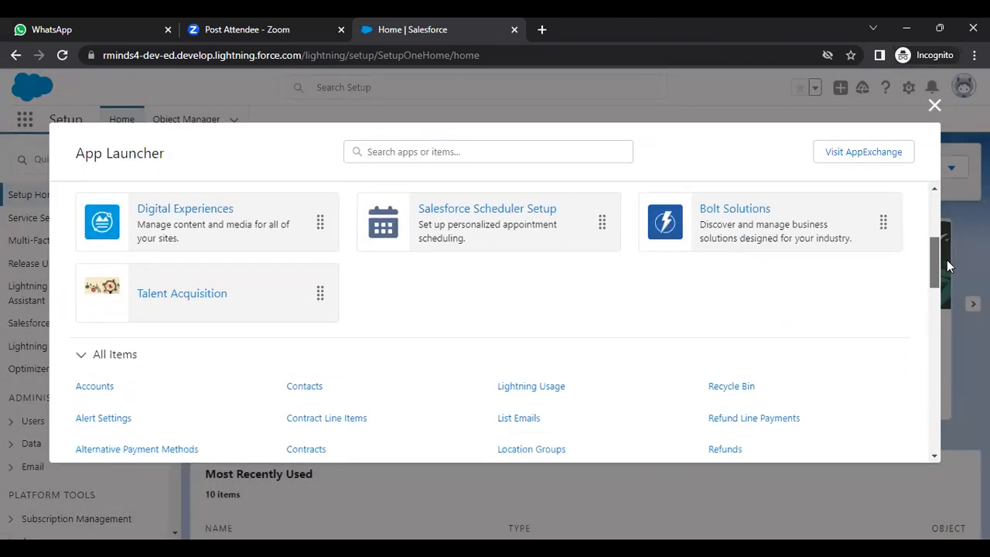
click(201, 299)
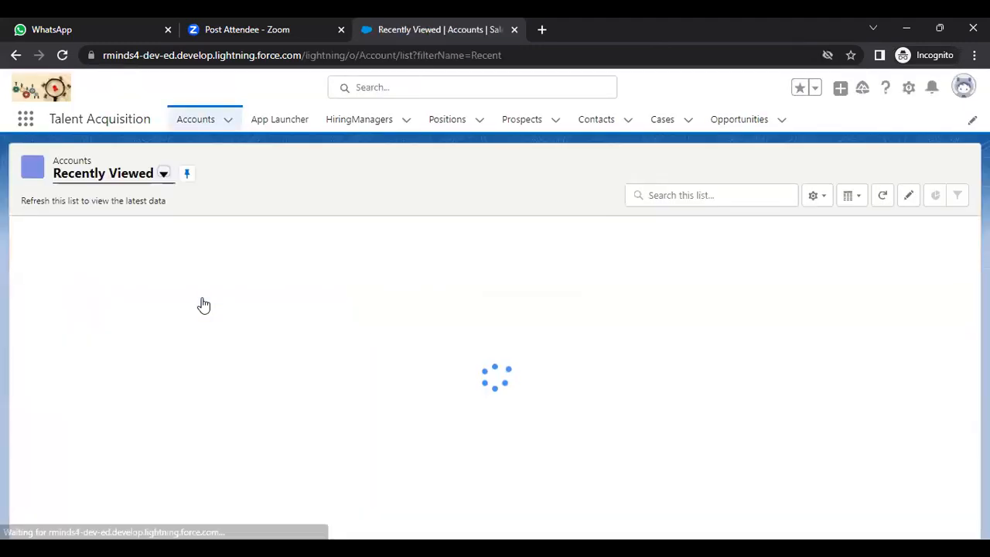
Show all HiringManager records using the All list view
click(363, 121)
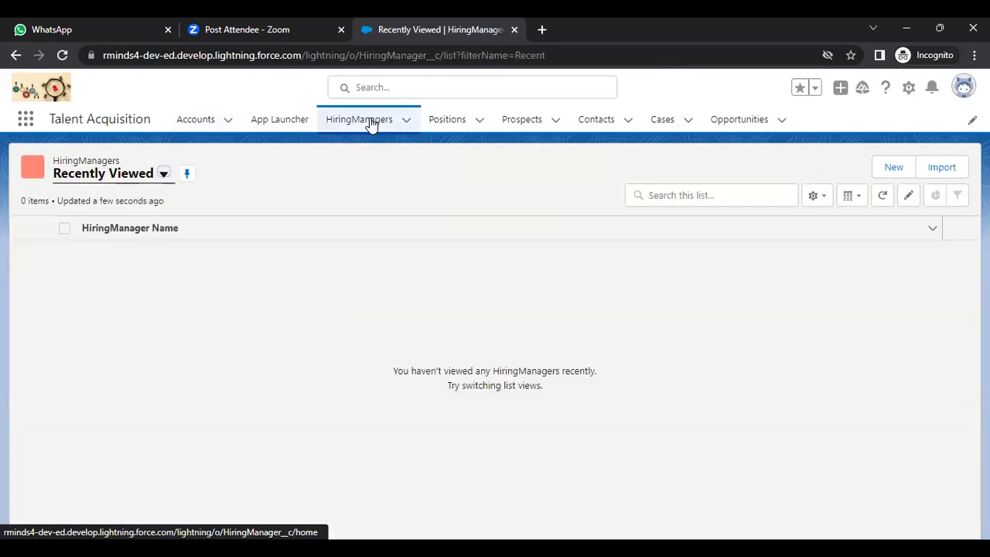
click(162, 177)
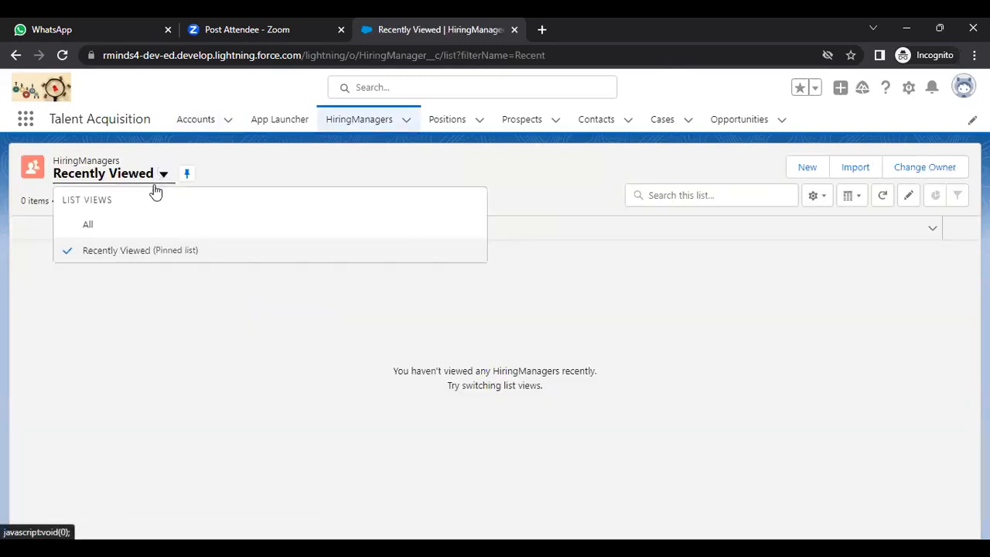
click(128, 223)
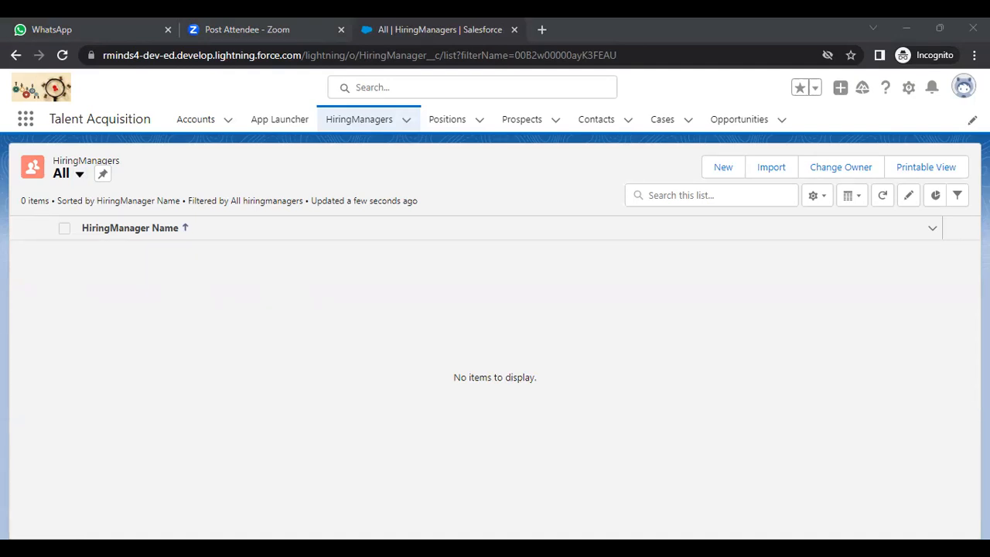
Show all positions instead of recently viewed using the Positions All list view
click(440, 124)
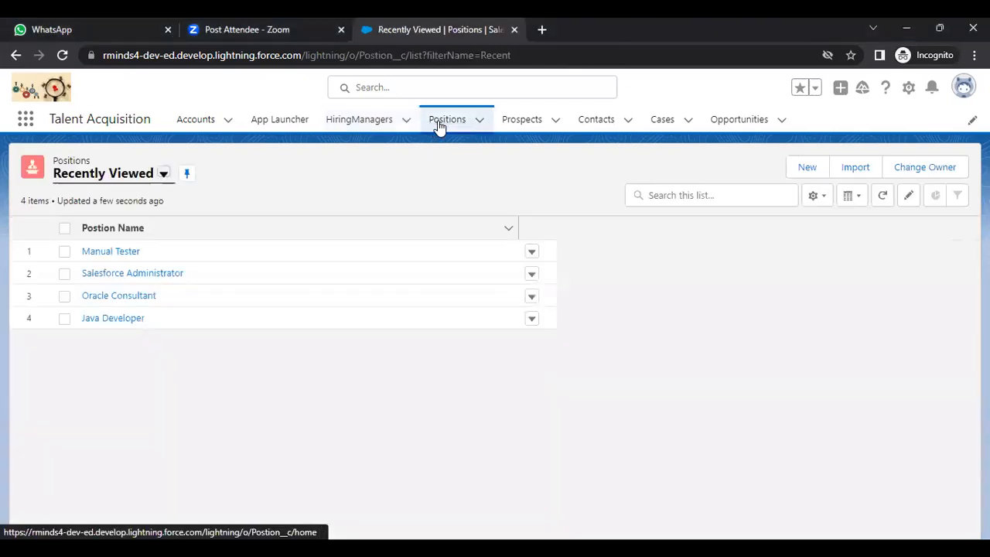
click(164, 176)
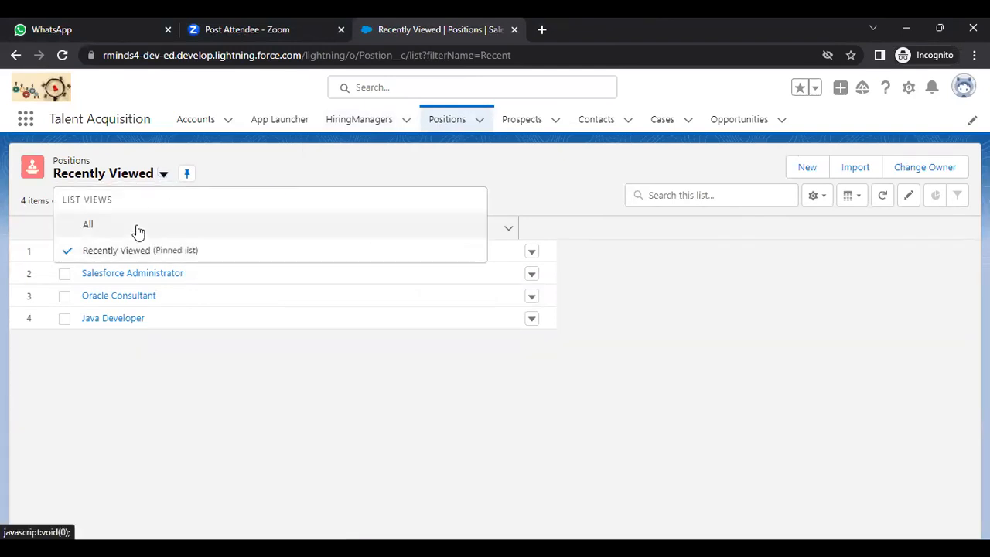
click(137, 229)
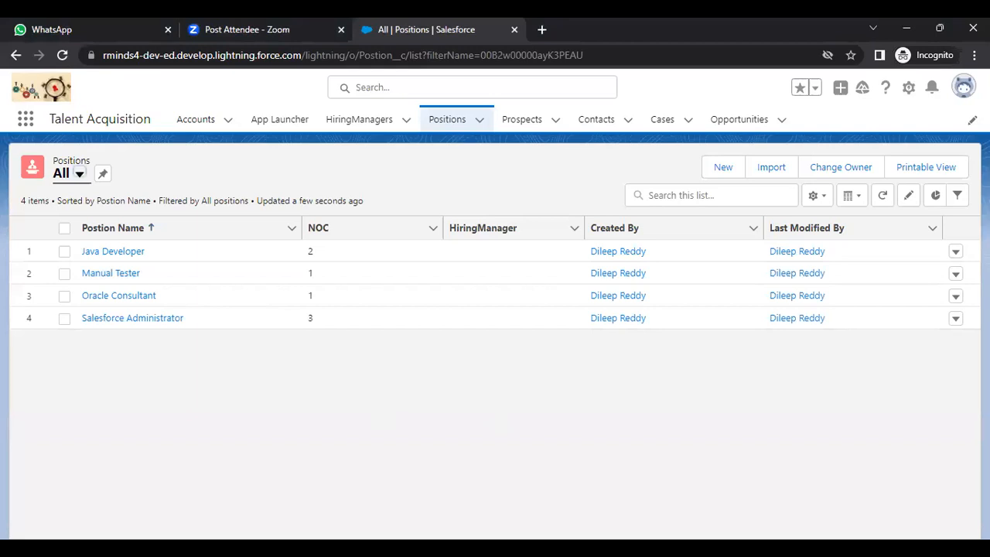
Bring the browser window back into focus
click(215, 441)
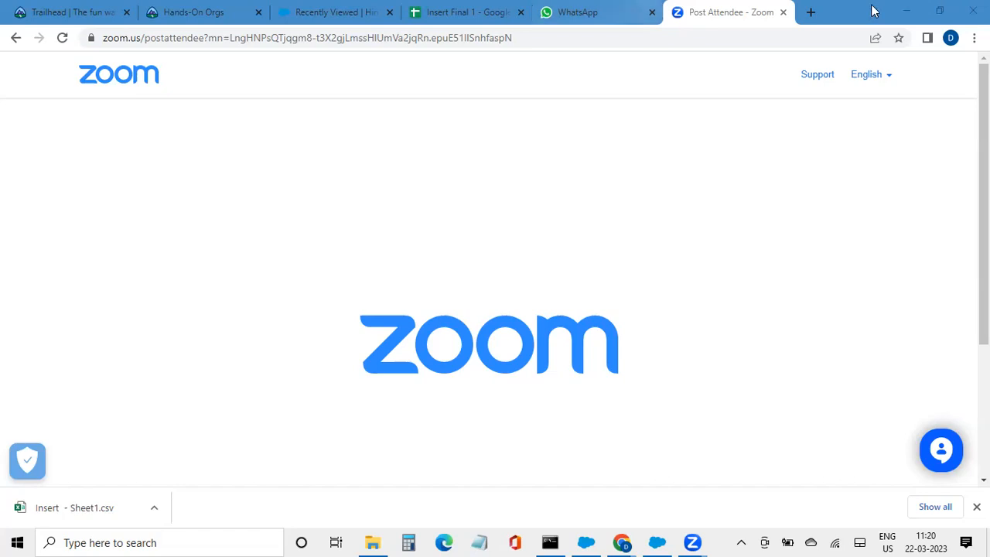
Show all 11 hiring managers in the All list view, then minimize the browser
click(294, 13)
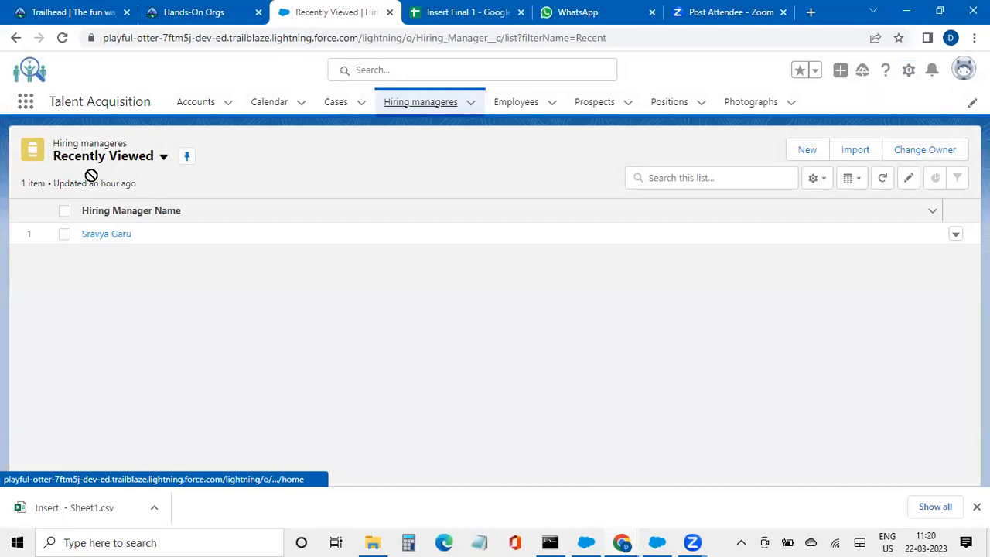
click(163, 158)
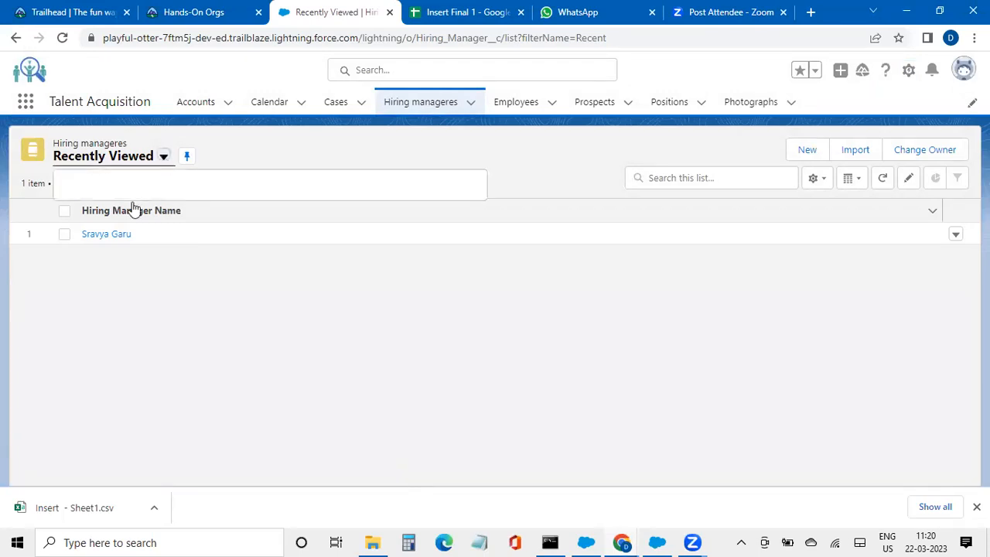
click(112, 215)
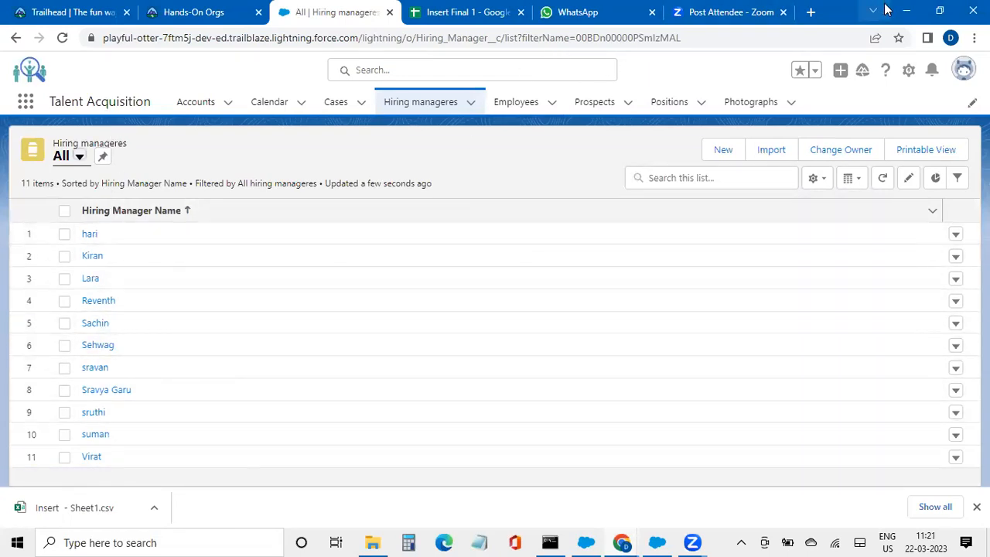
click(905, 11)
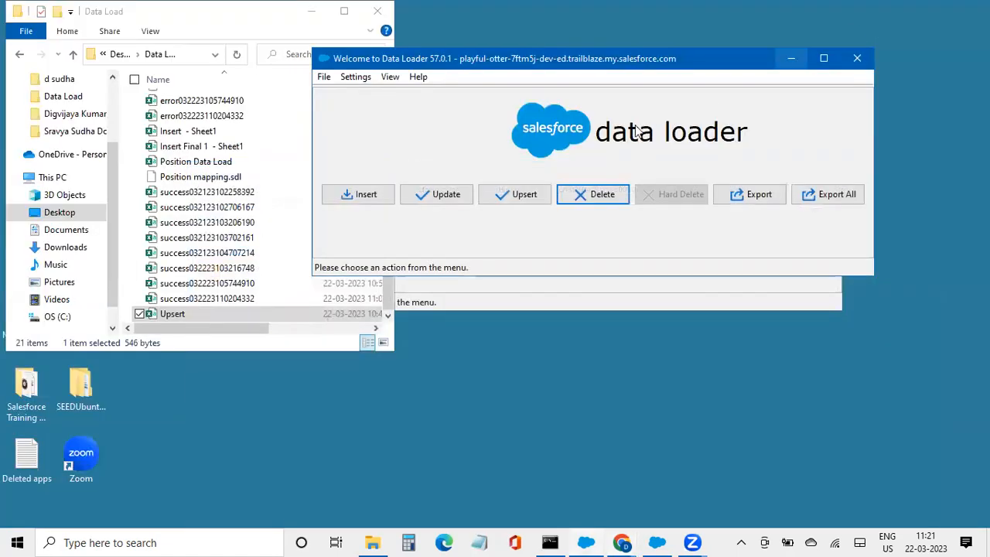
Start a Hiring Manager delete job with Upsert.csv and dismiss the initialization message
click(611, 200)
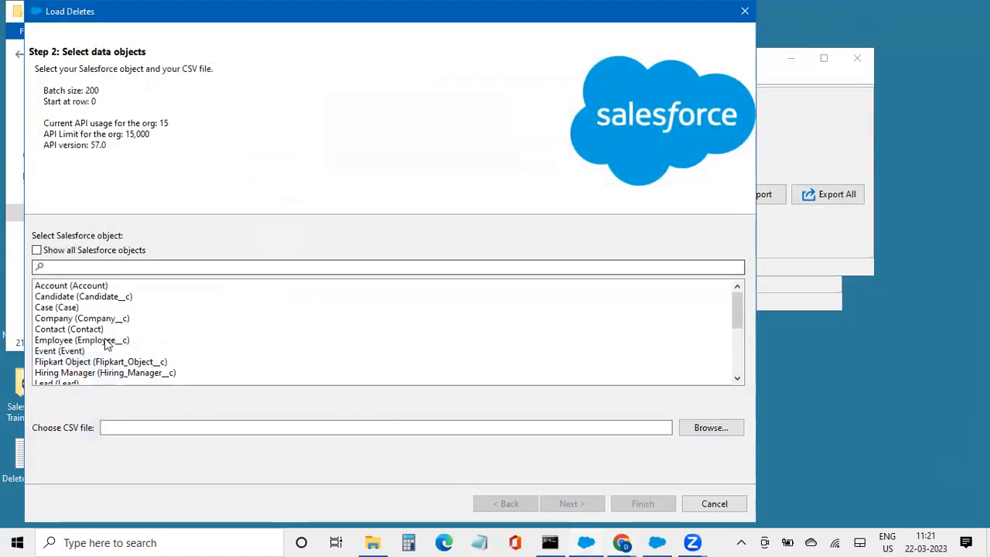
click(96, 373)
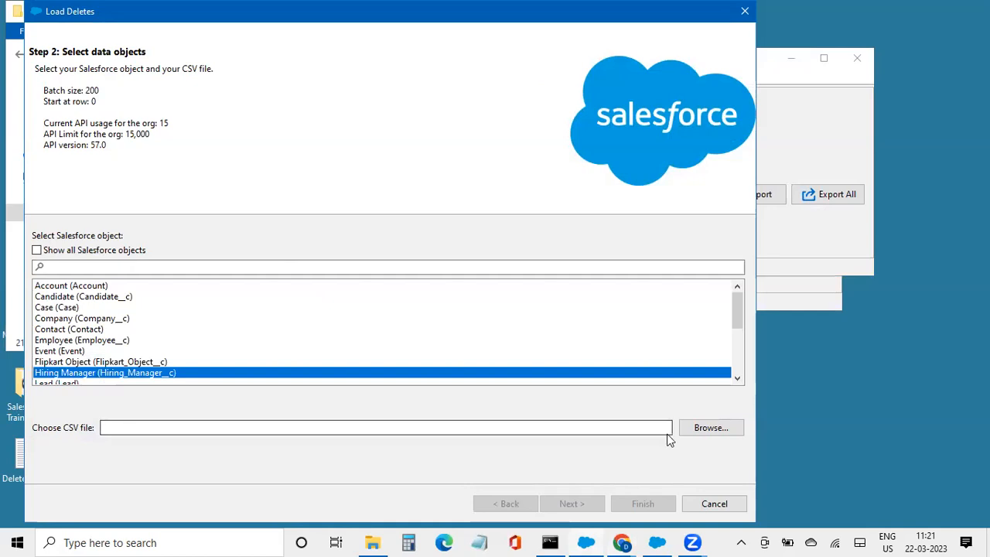
click(705, 428)
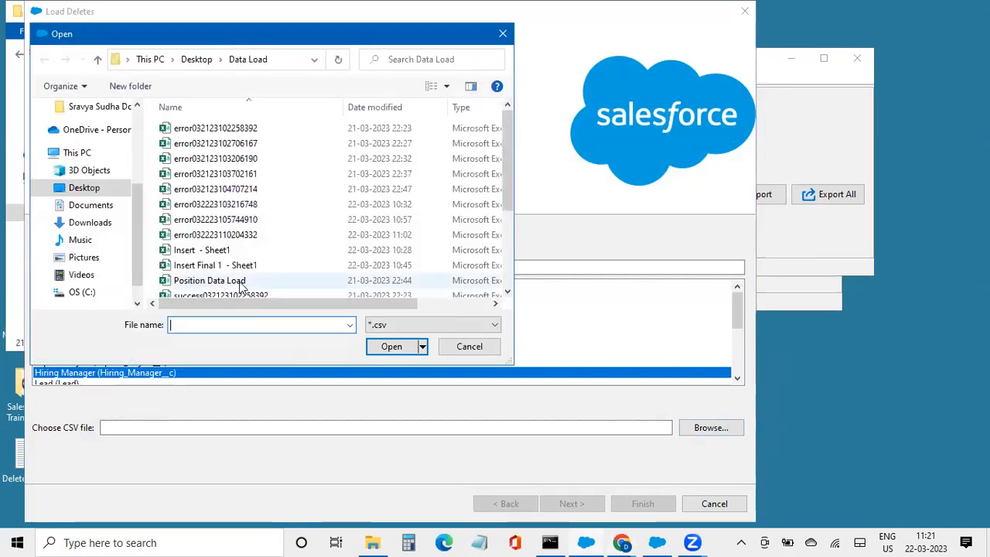
scroll(240, 285, down, 3)
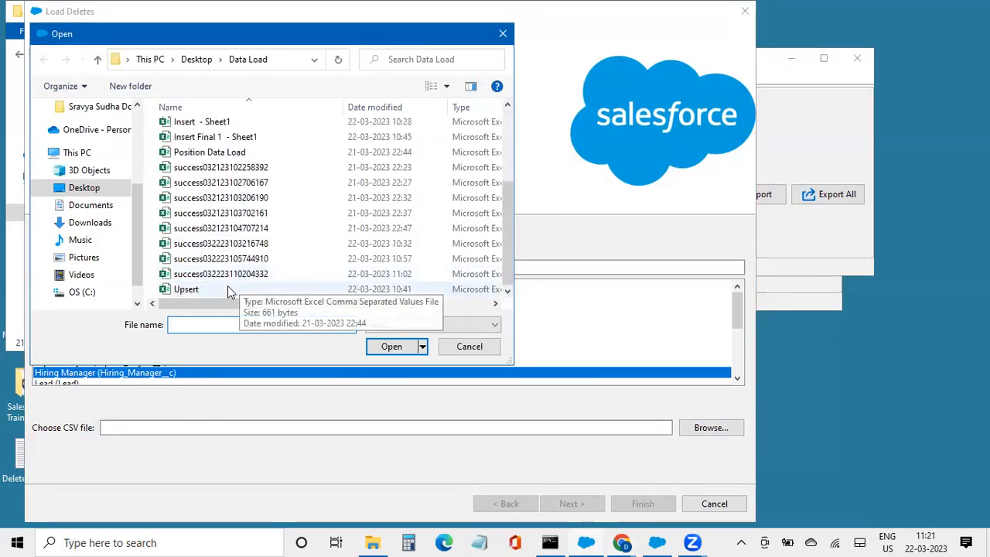
click(228, 290)
click(392, 346)
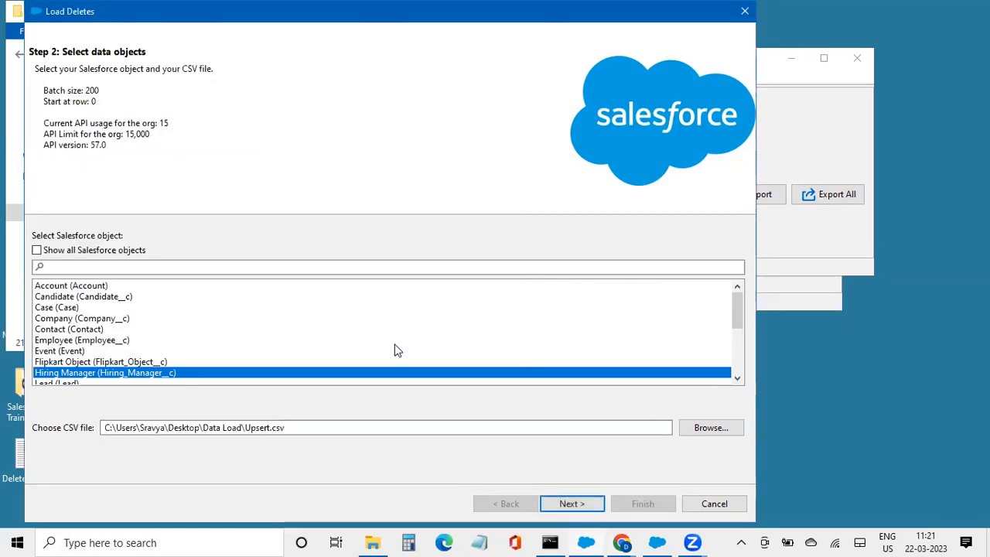
click(582, 510)
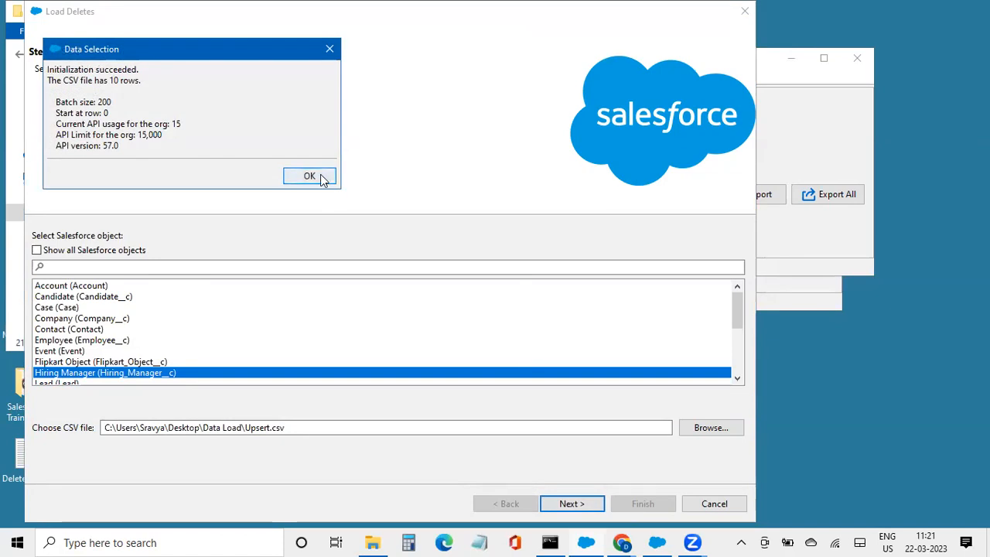
click(329, 49)
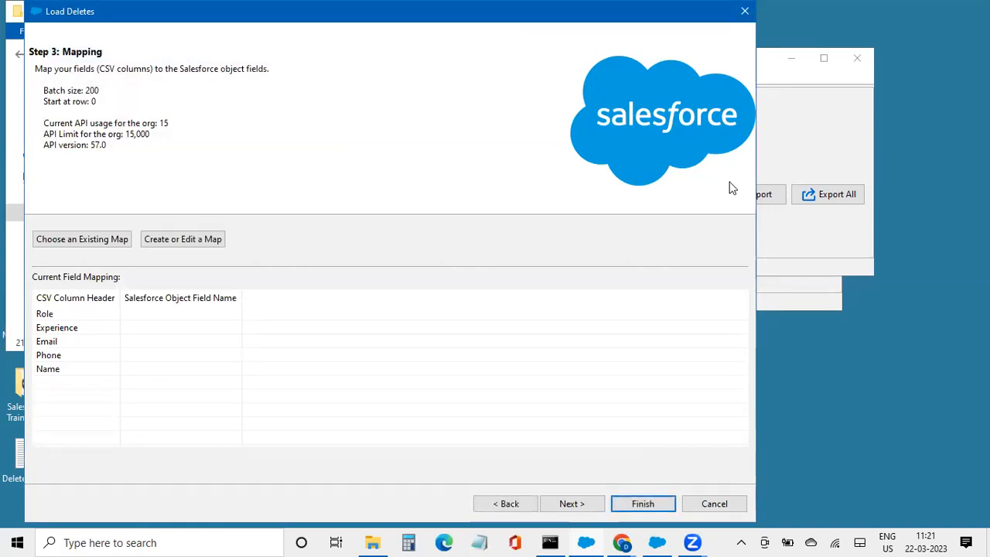
Close the delete wizard without running it and open the Upsert CSV file
drag(658, 16, 720, 68)
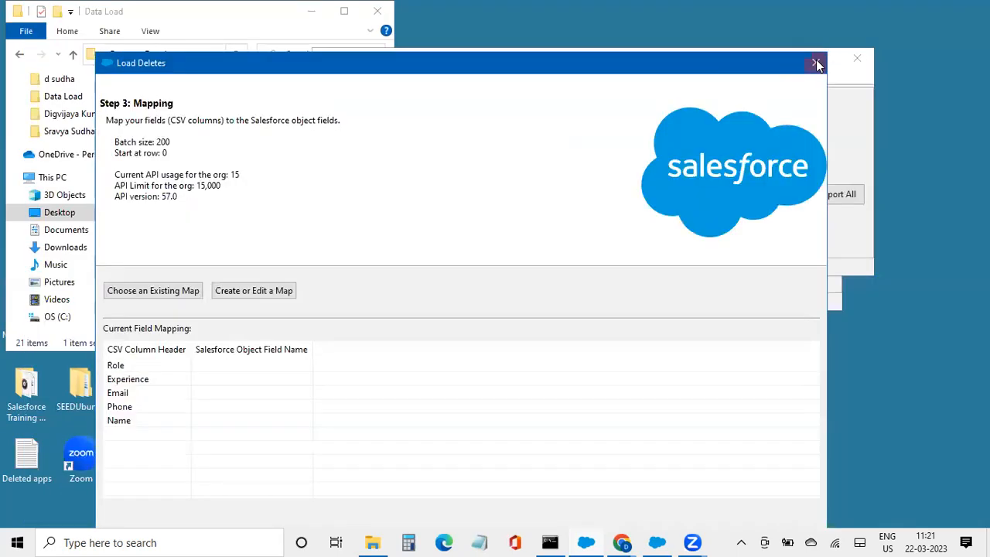
click(816, 62)
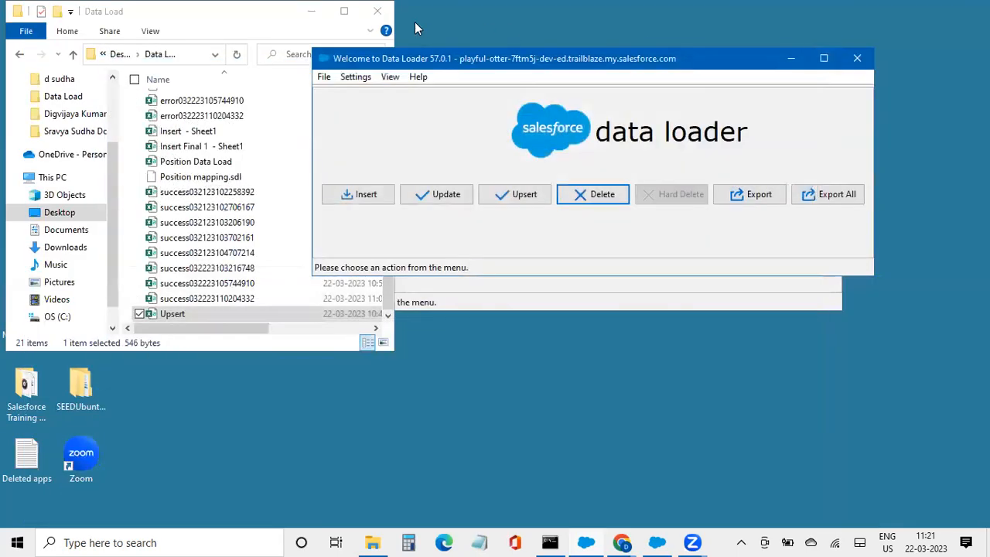
double_click(205, 319)
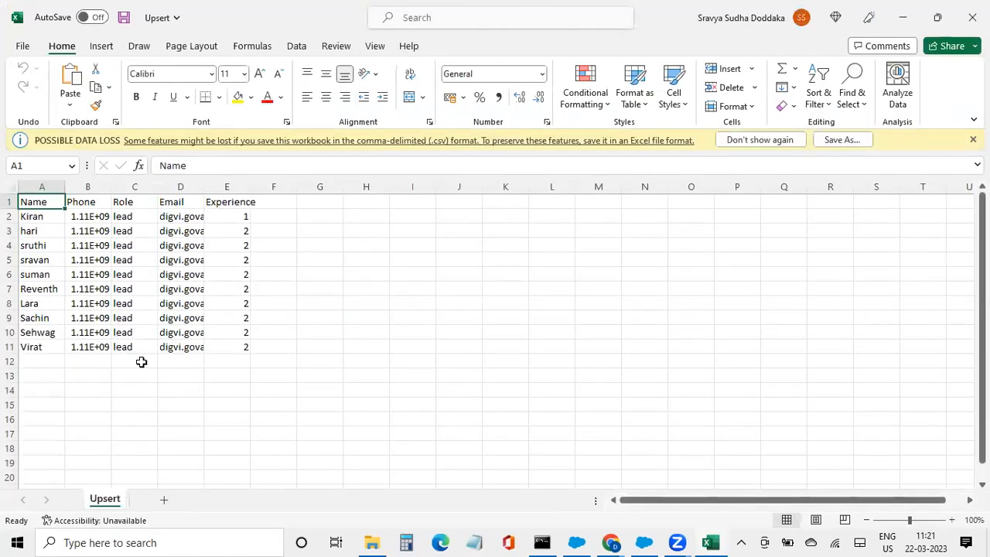
Widen the name, Experience and e-mail columns so full e-mail addresses are readable
scroll(160, 315, down, 1)
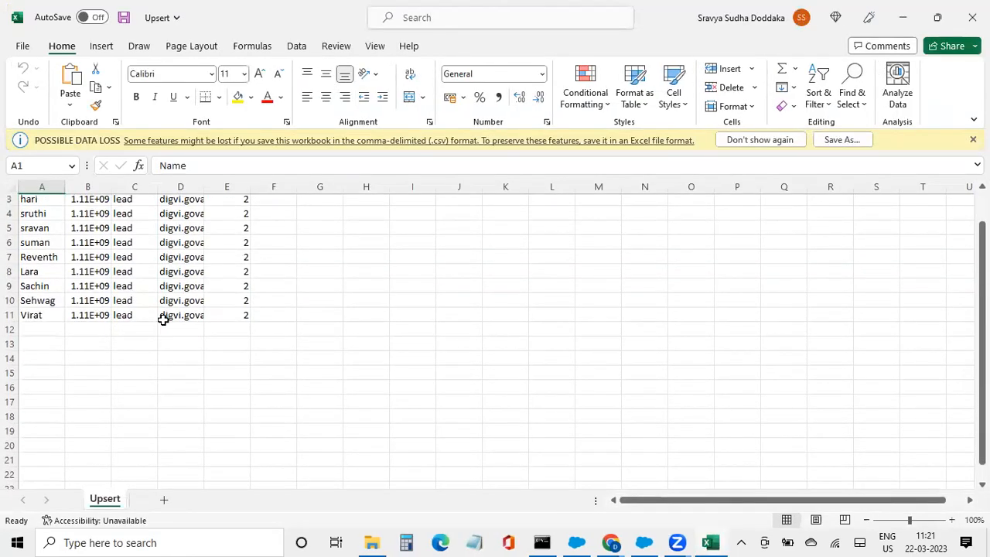
scroll(159, 315, up, 1)
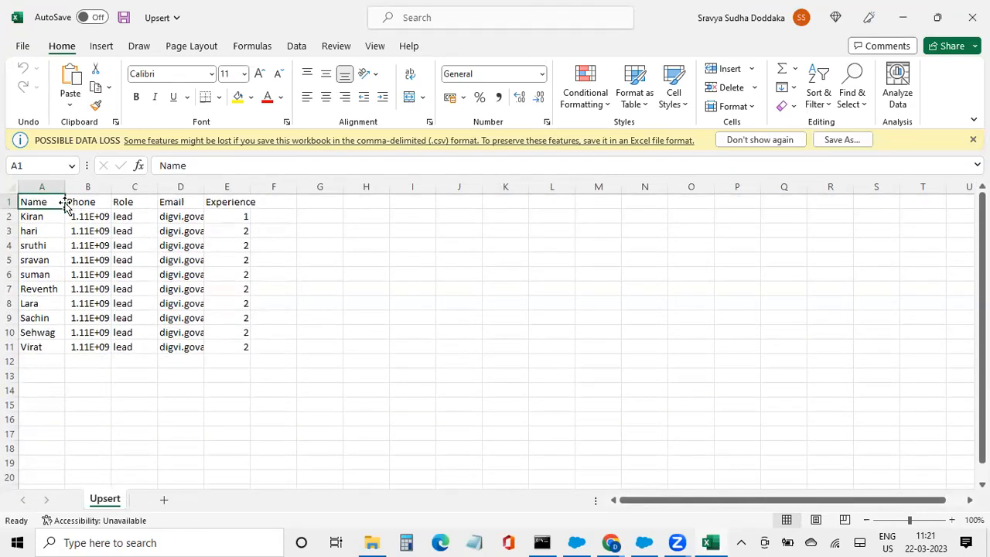
drag(65, 187, 455, 186)
drag(502, 187, 634, 186)
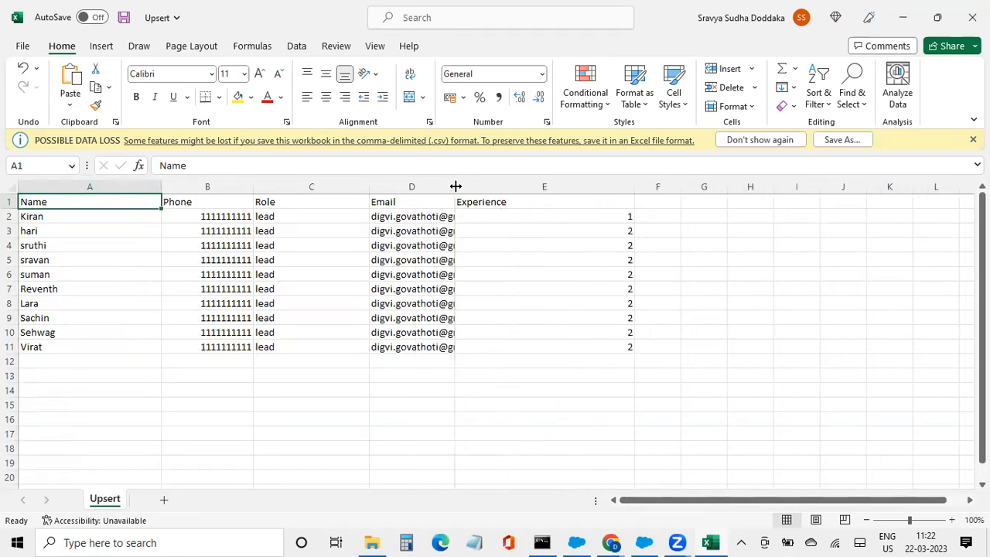
drag(456, 186, 486, 186)
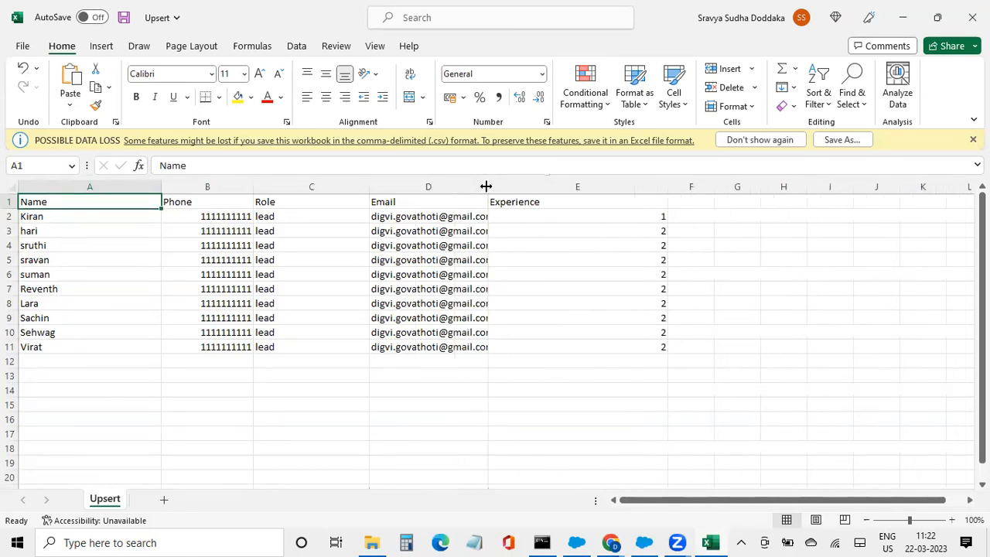
click(615, 542)
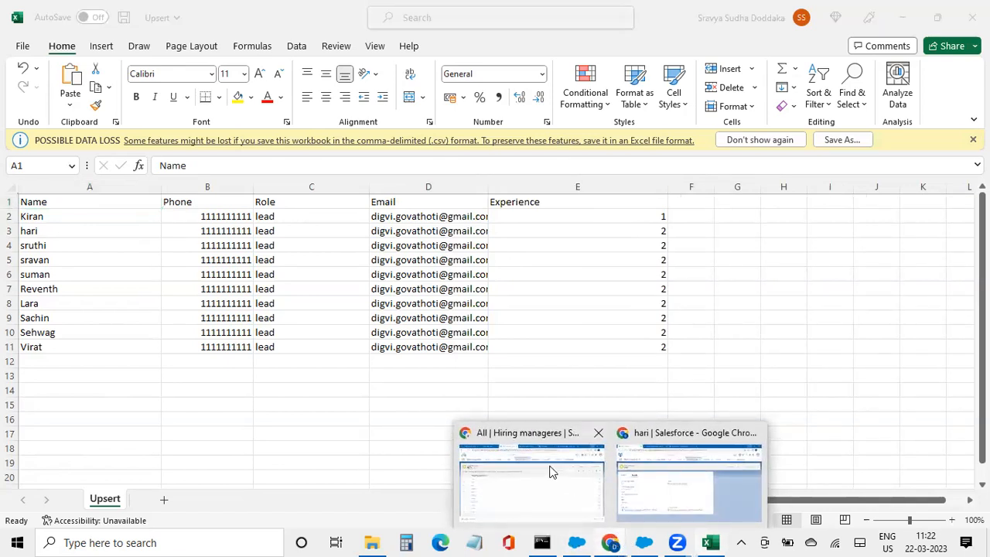
Open the Developer Console from the Setup menu on the hiring managers list
click(555, 501)
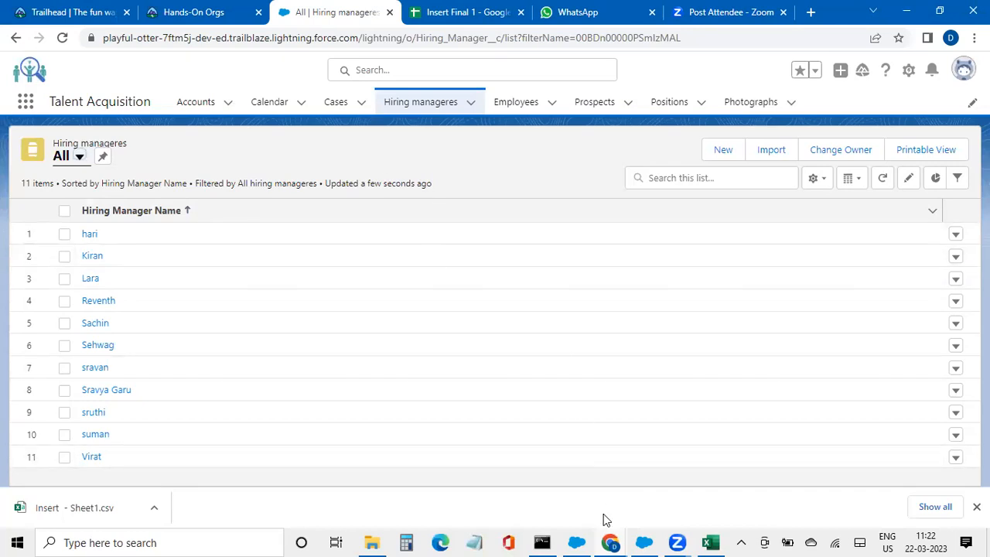
click(909, 69)
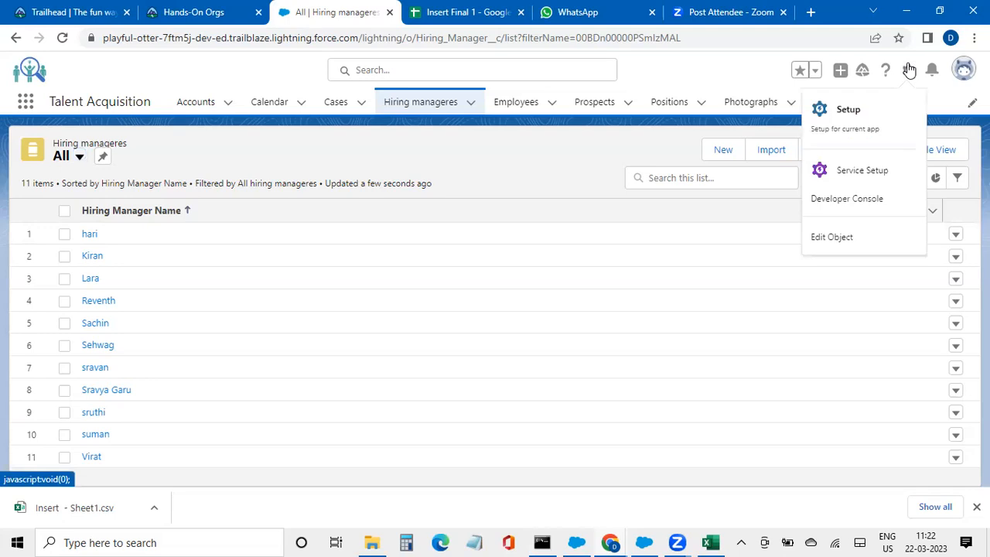
click(862, 198)
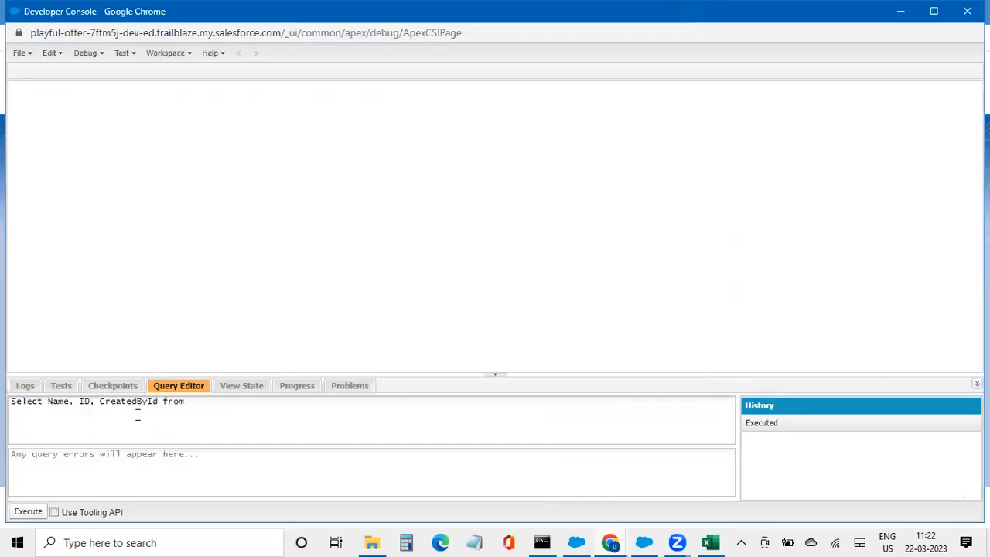
Run a Name and Id query from Hiring Manager, then start fixing the name to Hiring_Manager
key(BackSpace)
key(BackSpace)
key(BackSpace)
key(BackSpace)
key(BackSpace)
key(BackSpace)
key(BackSpace)
key(BackSpace)
key(BackSpace)
key(BackSpace)
key(BackSpace)
key(BackSpace)
key(BackSpace)
key(BackSpace)
key(BackSpace)
key(BackSpace)
key(BackSpace)
key(BackSpace)
text(from Hiring Manager)
key(ctrl+e)
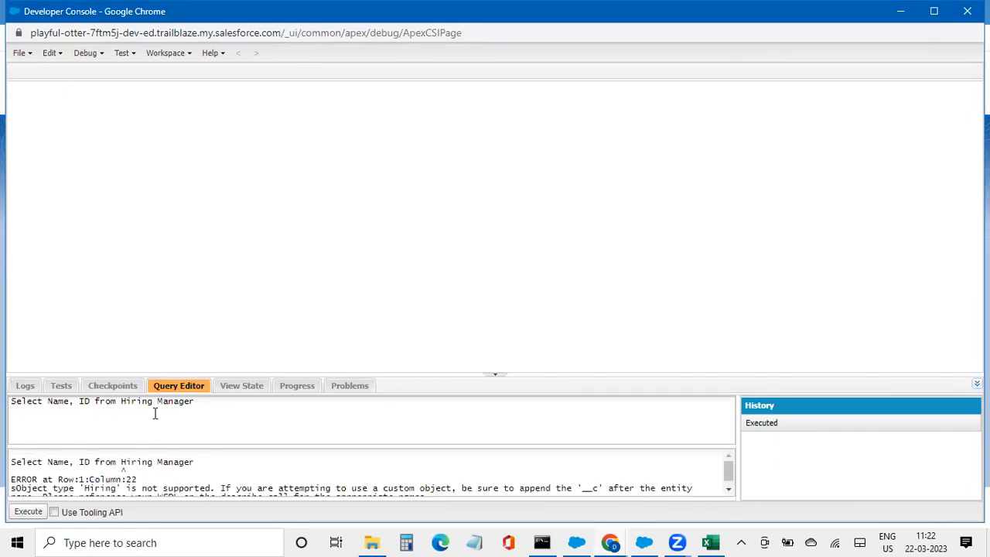
scroll(154, 474, down, 1)
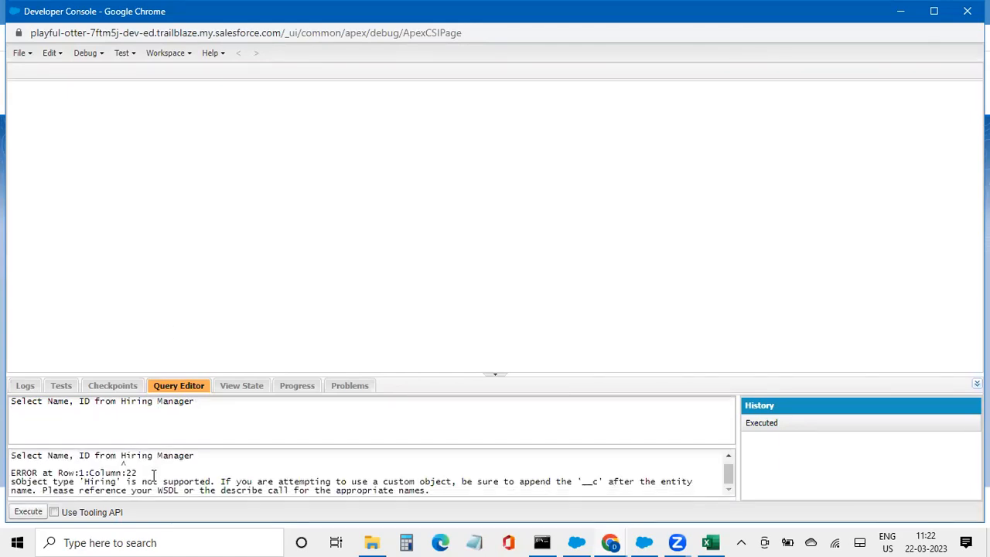
click(158, 401)
key(BackSpace)
text(_)
Query Hiring_Manager__c for all 11 records, sort by Id descending, and save the grid rows
key(Right)
text(__c)
click(28, 512)
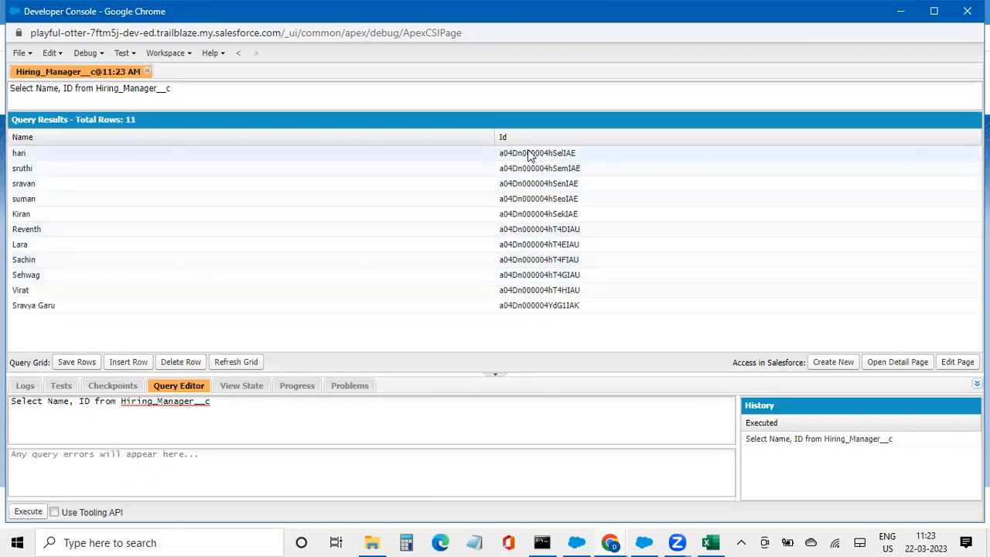
click(527, 137)
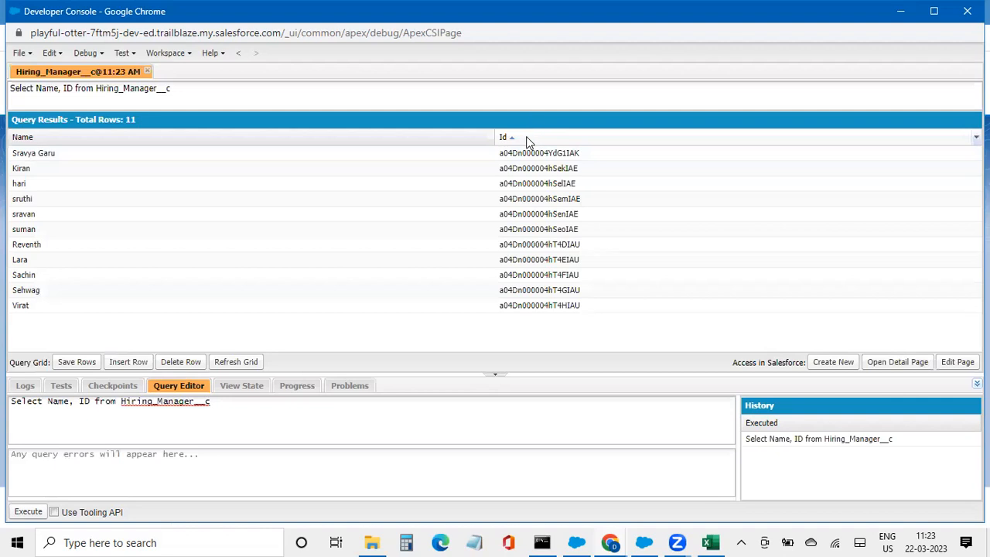
click(528, 140)
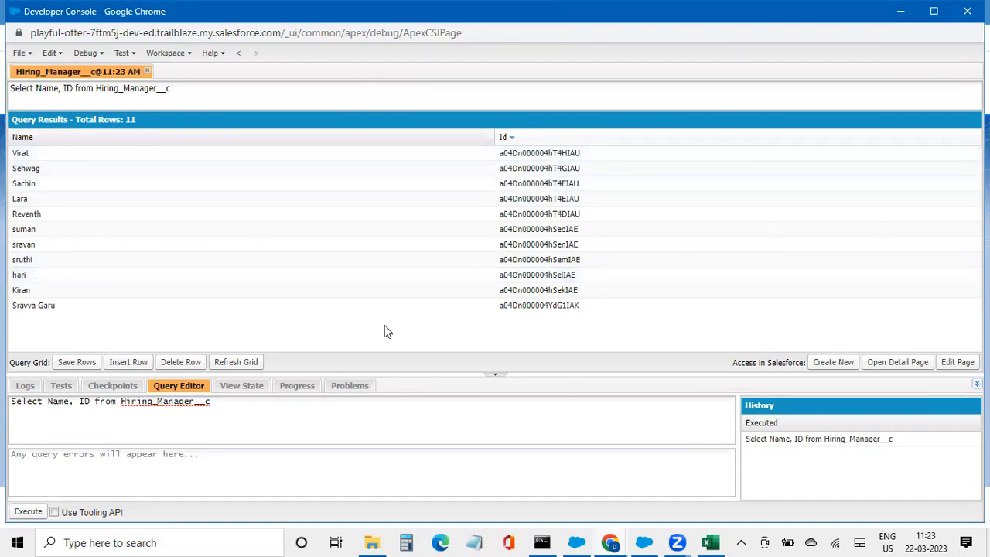
click(80, 365)
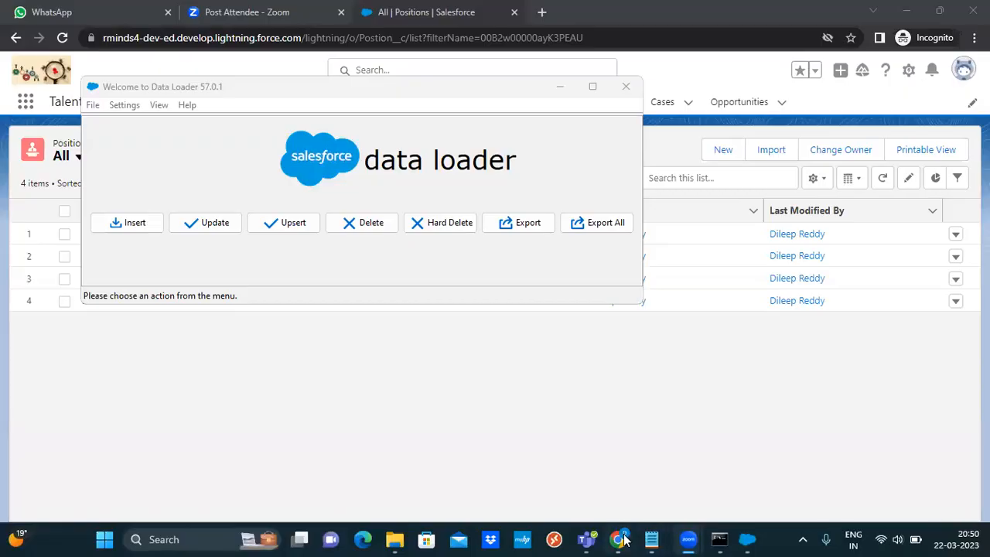
click(622, 539)
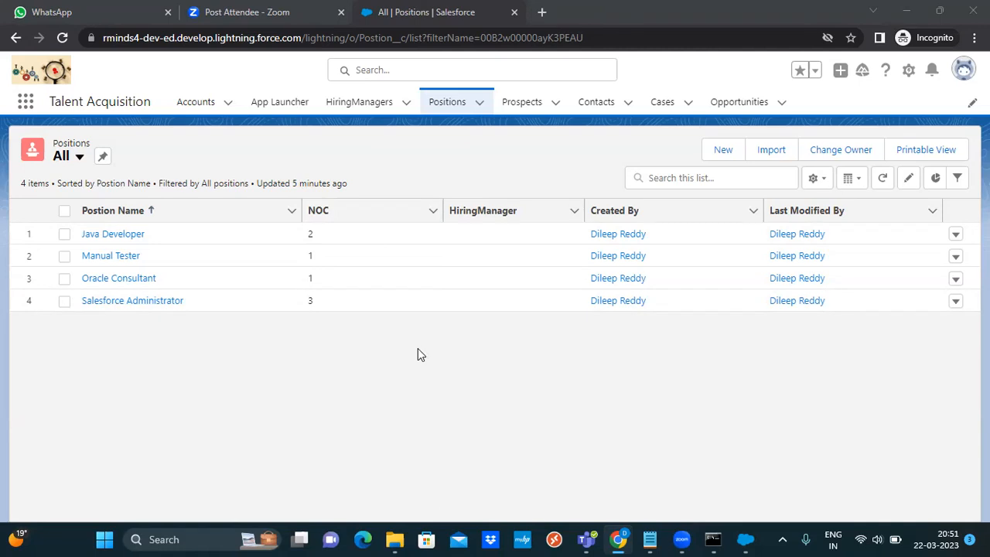
click(744, 539)
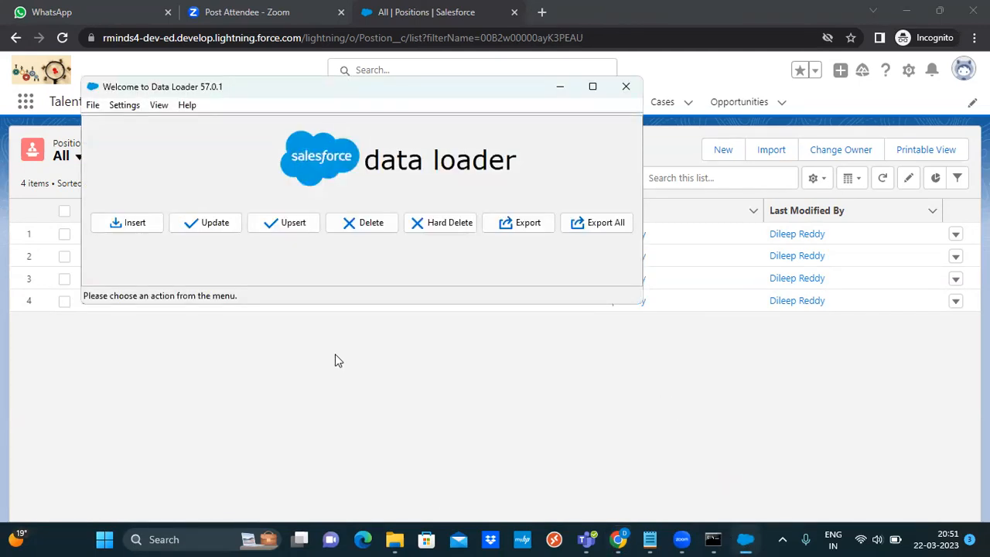
Log a new Export job in with password authentication and continue to object selection
click(526, 232)
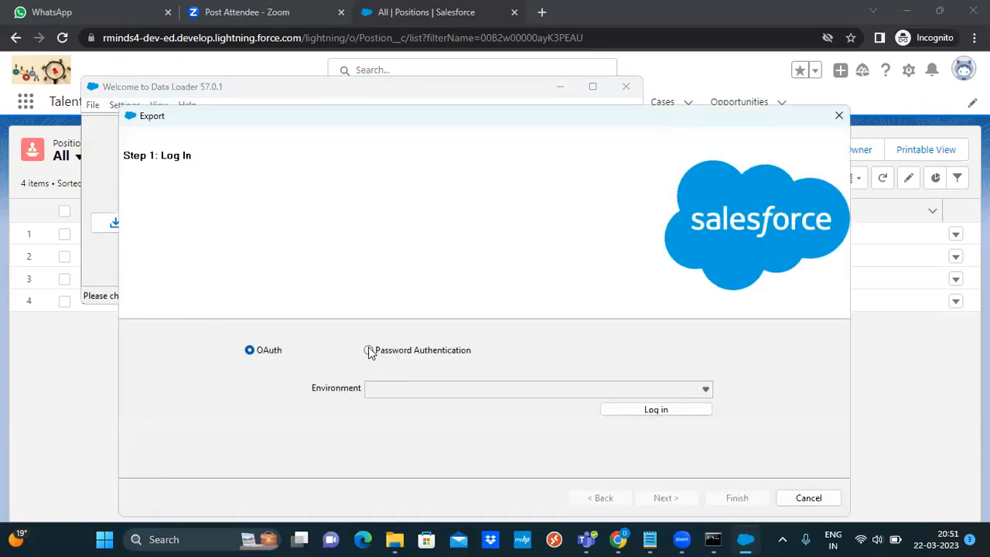
click(369, 351)
click(431, 411)
text(••••••••••)
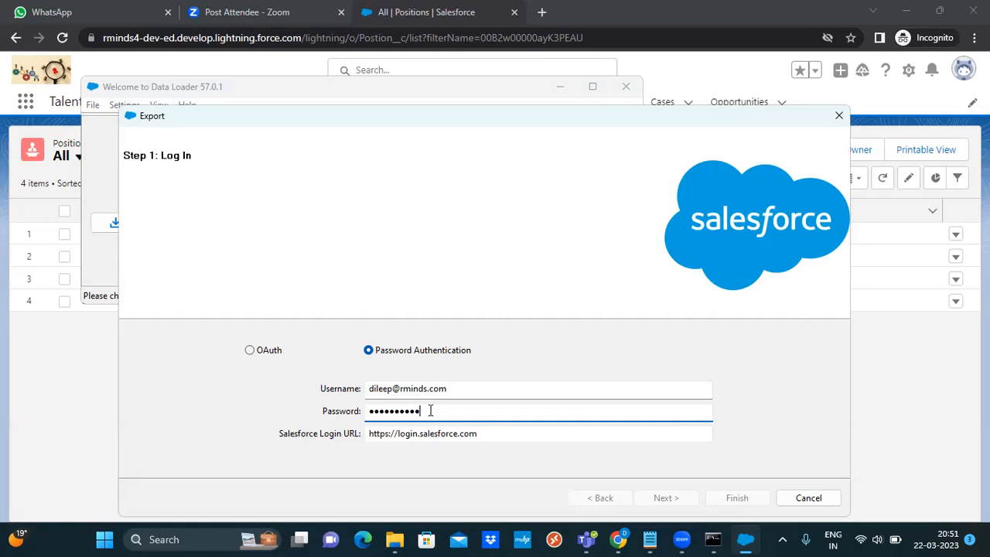
click(670, 498)
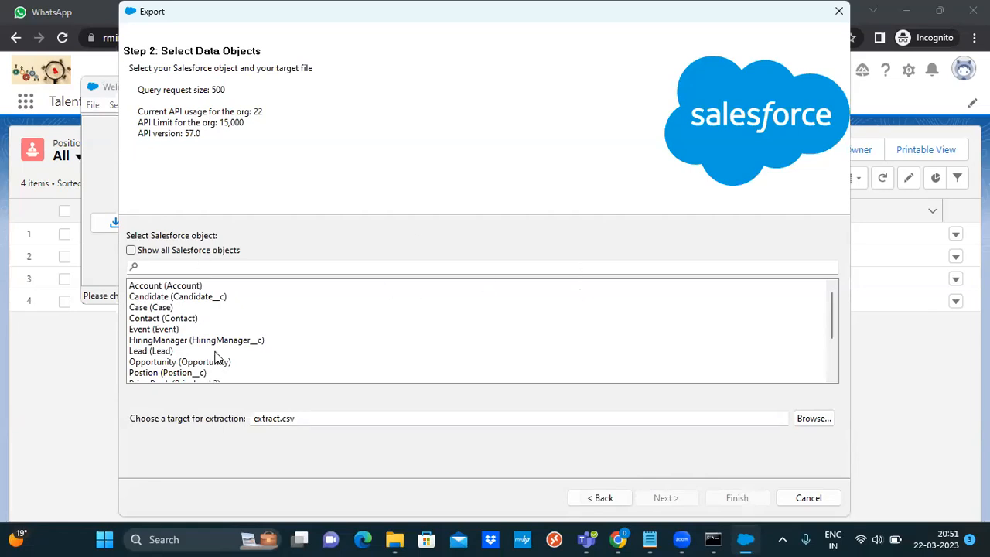
Select the Postion object and enter Position_Export as the extraction file name
click(203, 374)
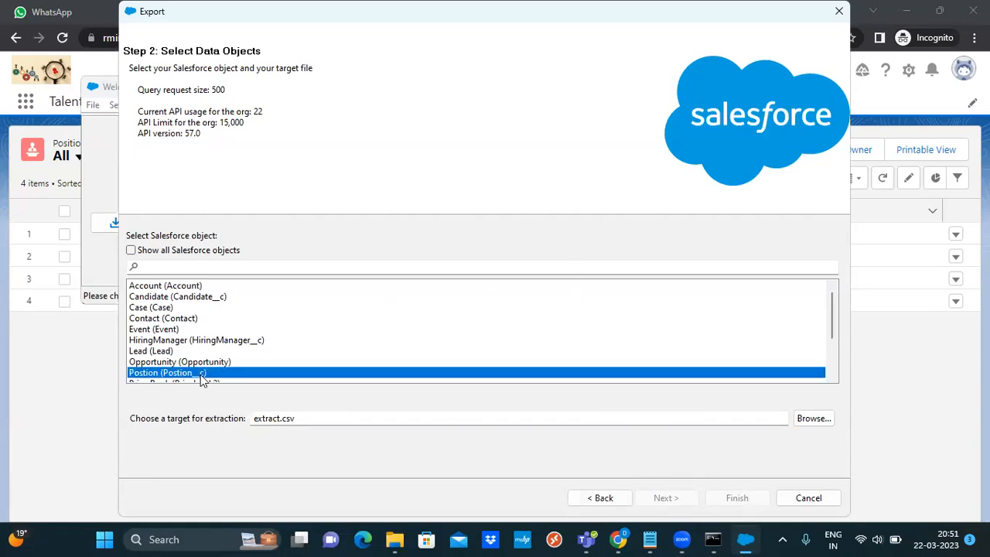
click(338, 421)
double_click(339, 422)
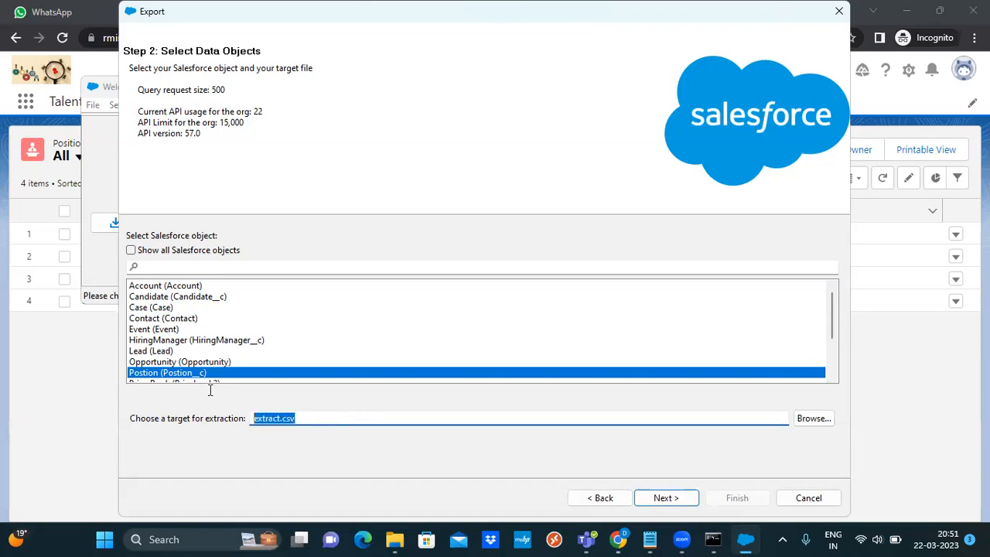
text(Posit)
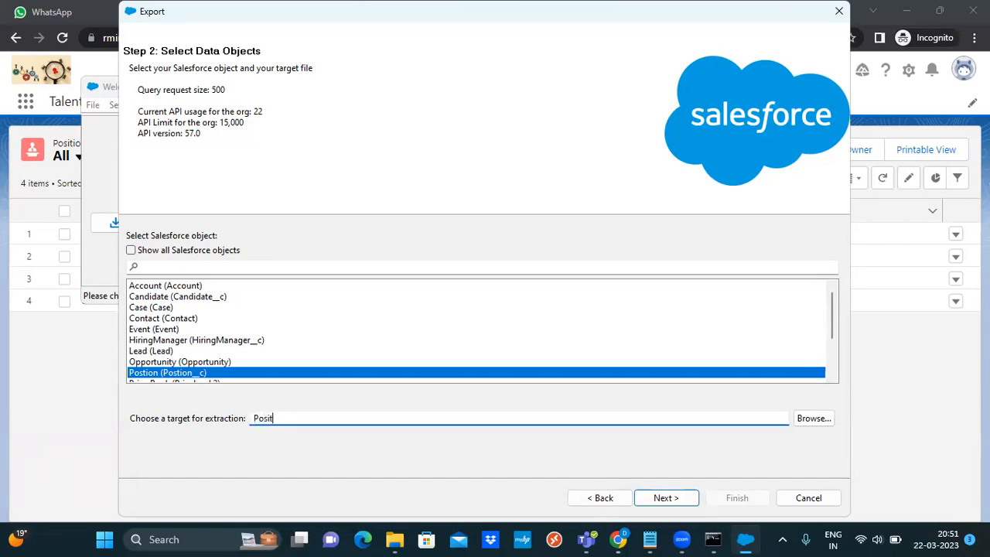
text(ion_Export)
Save the target as Position_Export in DataMgmt and advance to Step 3: Edit your Query
click(176, 375)
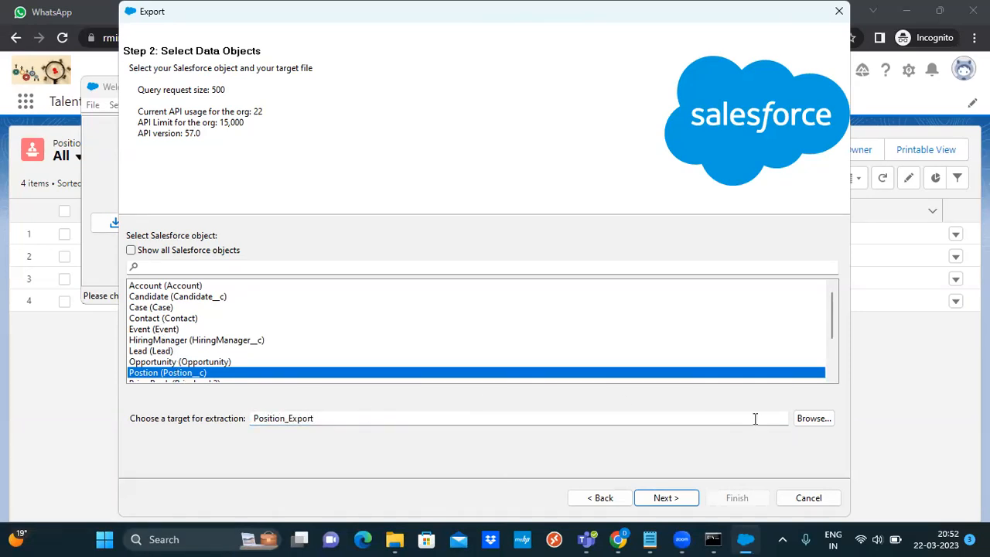
double_click(349, 416)
key(ctrl+c)
key(BackSpace)
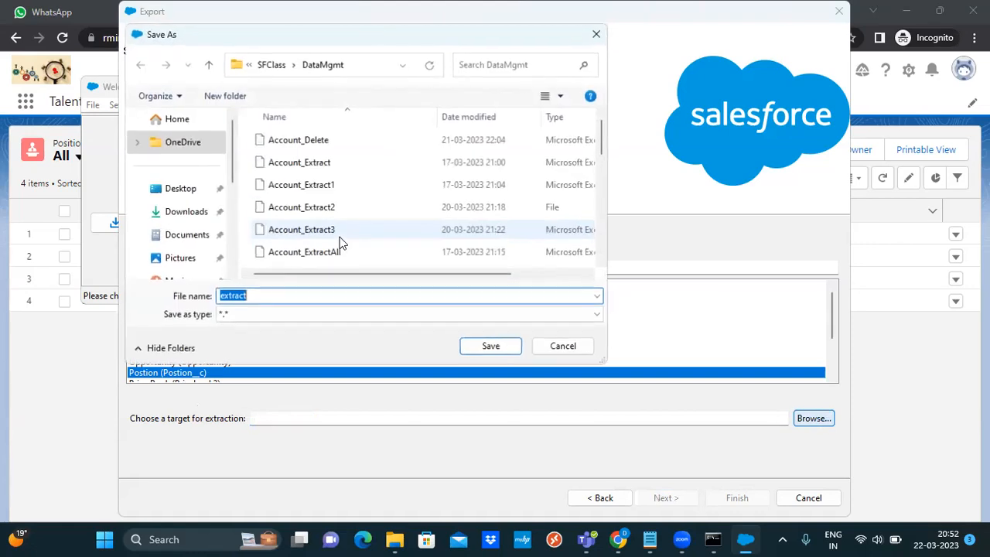
click(283, 295)
key(ctrl+a)
key(ctrl+v)
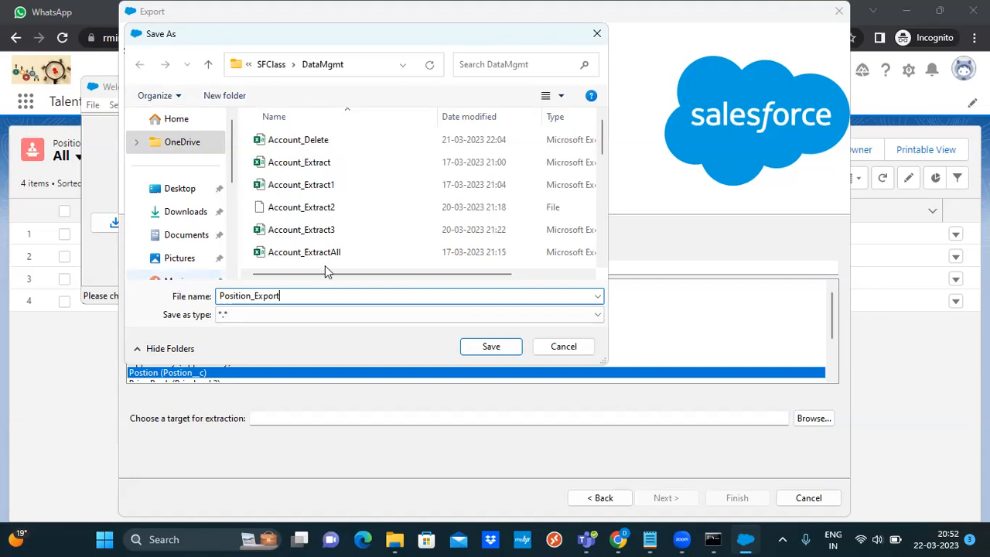
click(492, 348)
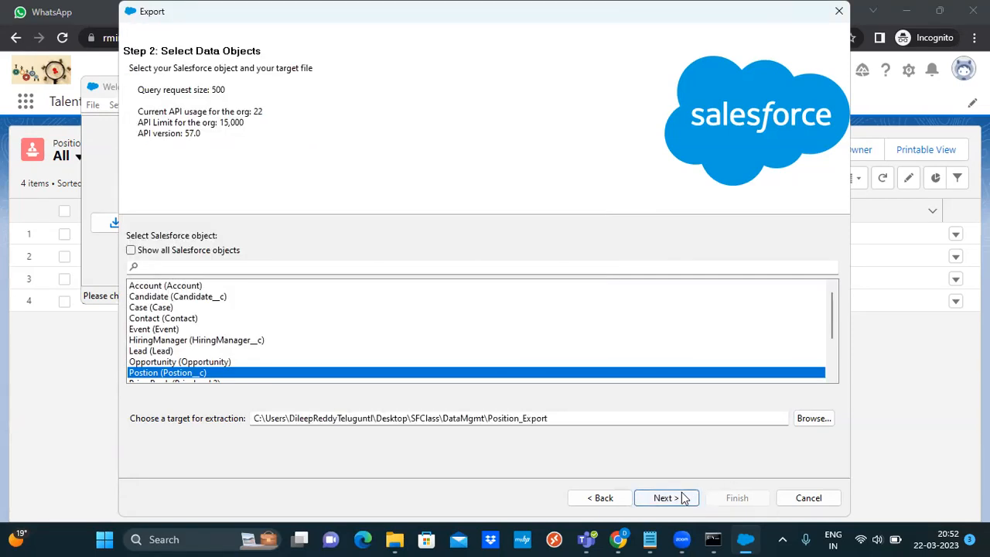
click(684, 500)
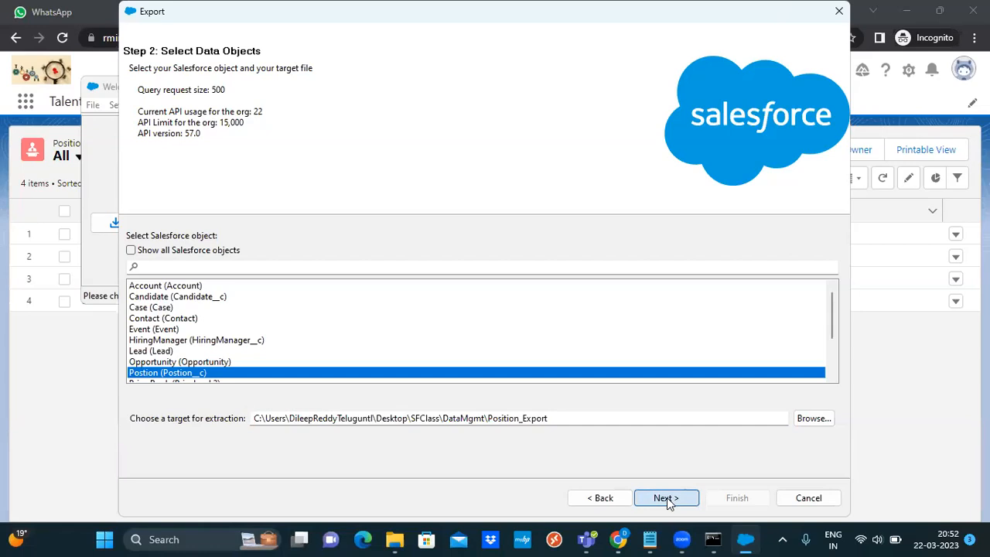
click(666, 499)
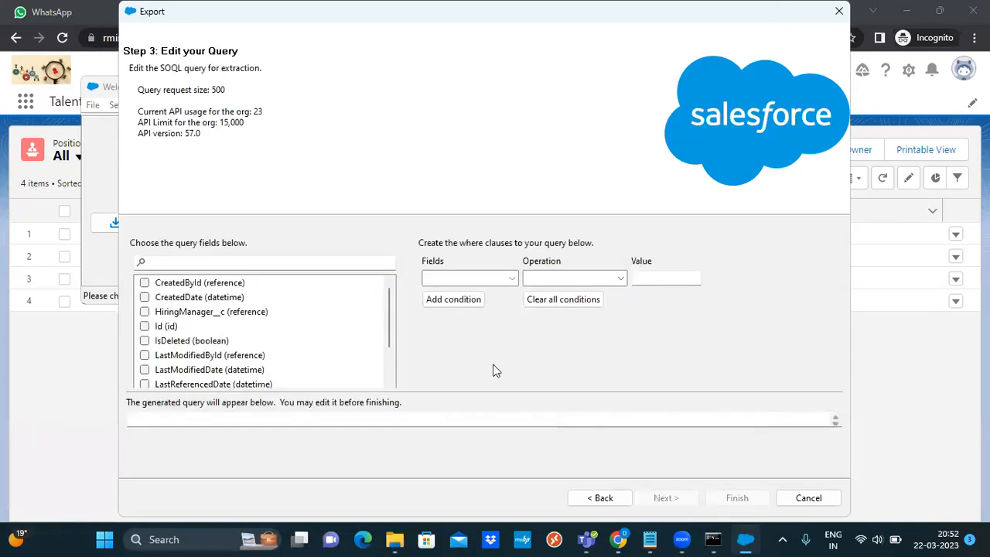
Tick CreatedById, CreatedDate, HiringManager__c, Id, IsDeleted, LastModifiedById and LastModifiedDate
click(145, 283)
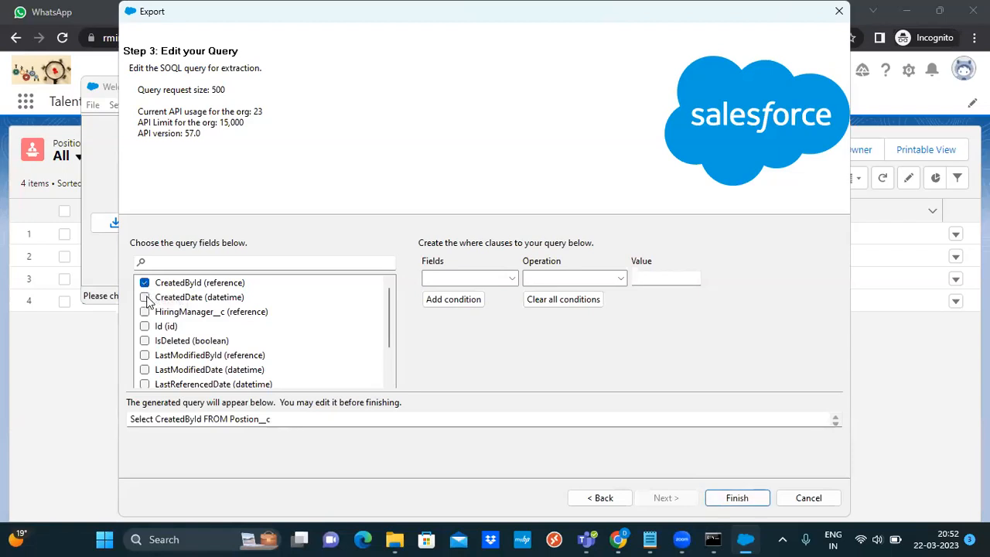
click(146, 298)
click(144, 312)
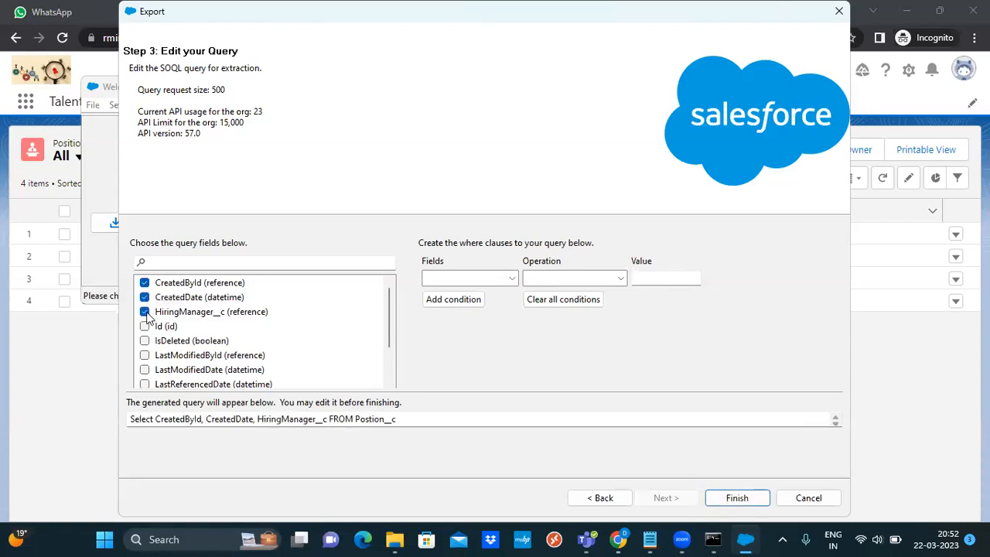
click(145, 326)
click(145, 341)
click(145, 341)
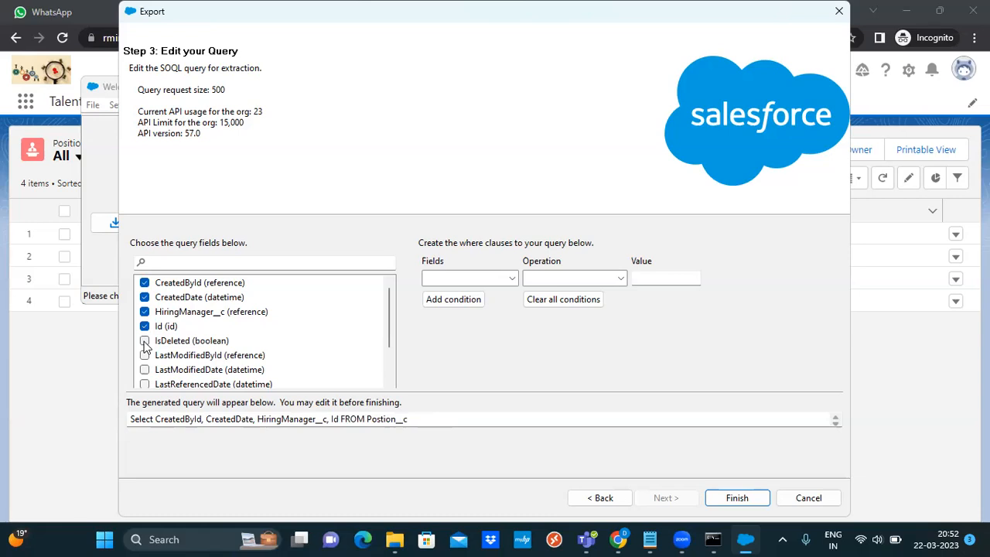
click(145, 341)
click(144, 355)
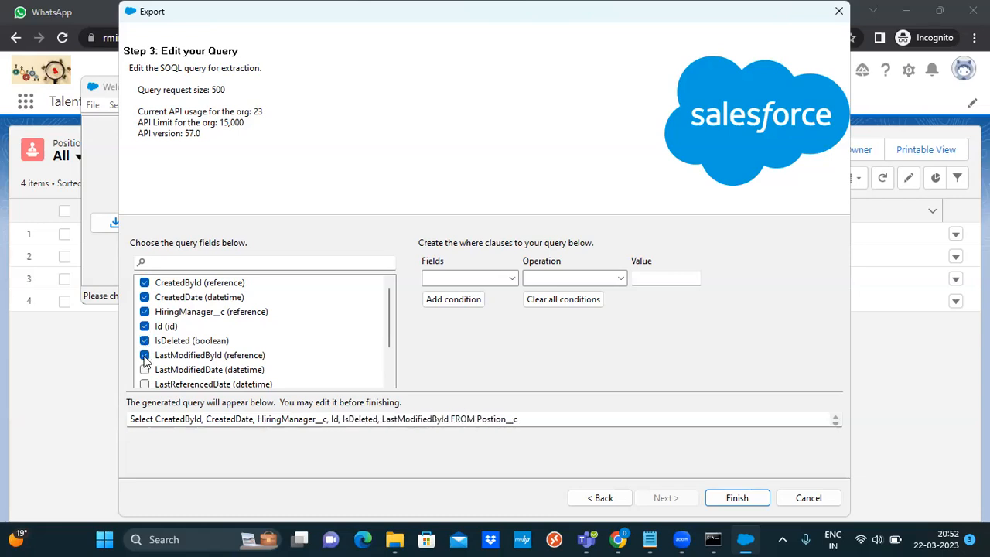
click(145, 370)
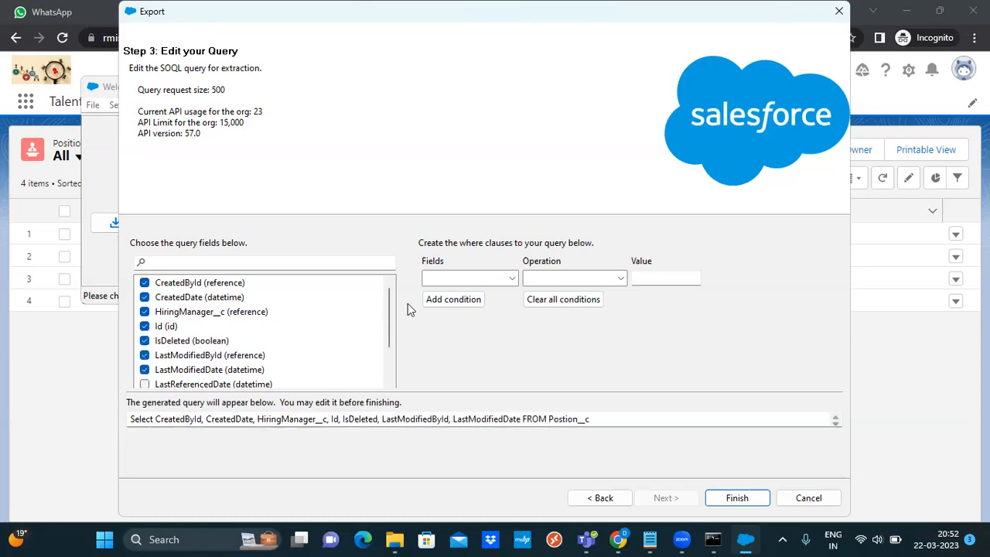
Add LastReferencedDate, LastViewedDate, NOC__c, Name, OwnerId and SystemModstamp, then click Finish
click(390, 356)
click(145, 312)
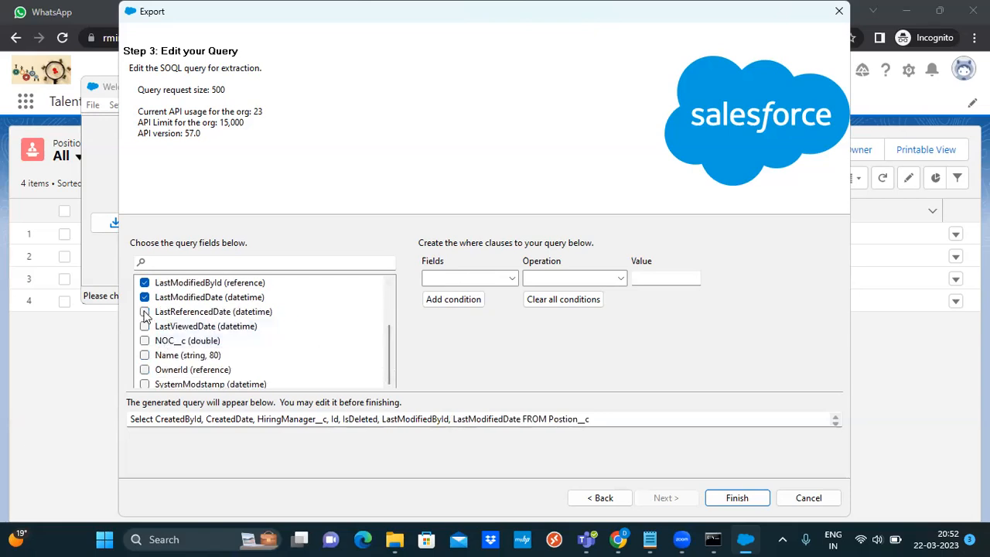
click(144, 325)
click(144, 341)
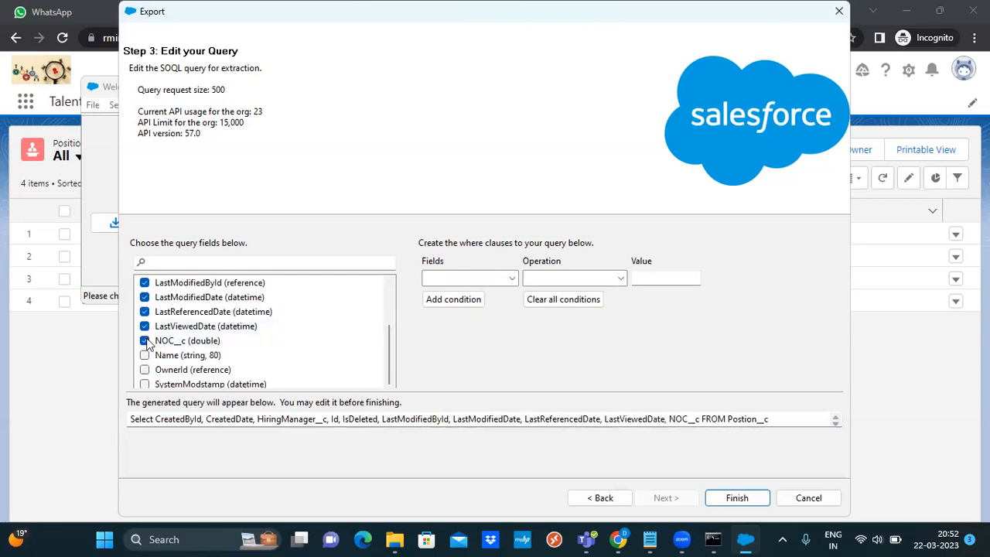
click(145, 355)
click(145, 369)
click(145, 384)
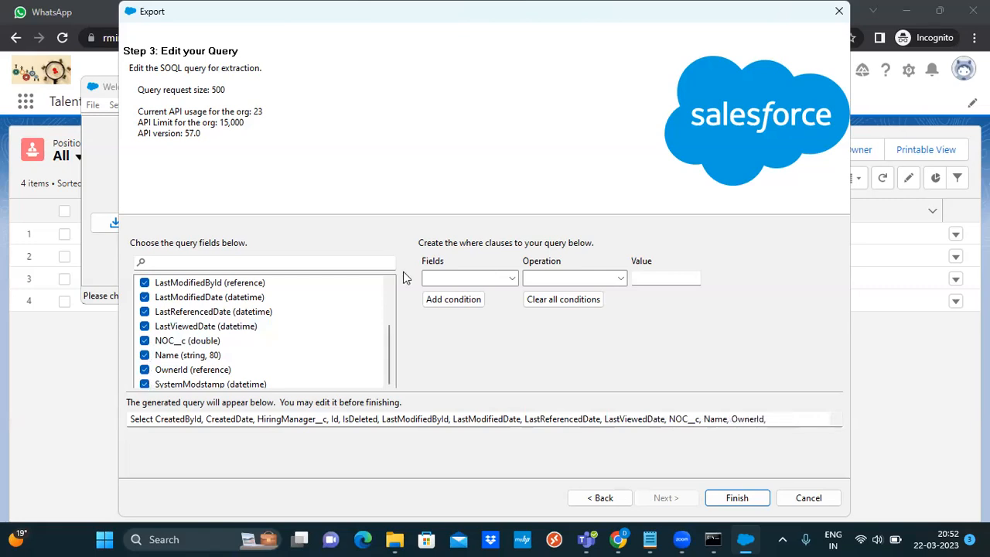
click(739, 499)
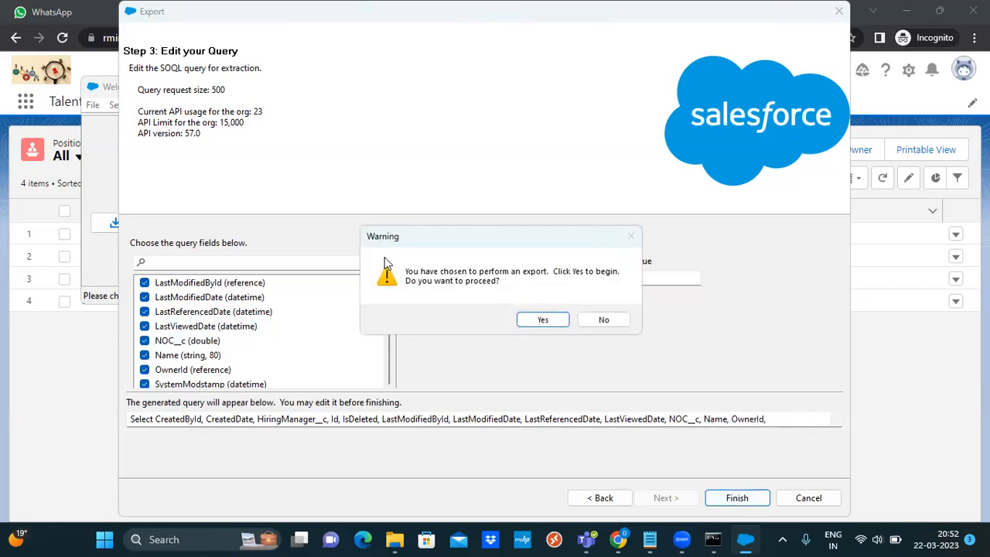
Confirm the Position export and dismiss the summary showing 4 successes and 0 errors
click(543, 321)
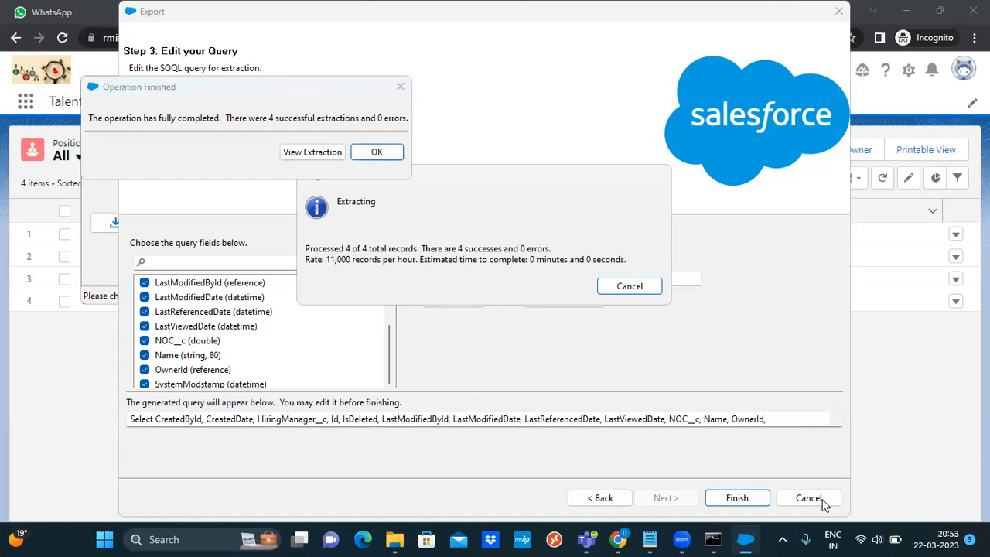
click(386, 153)
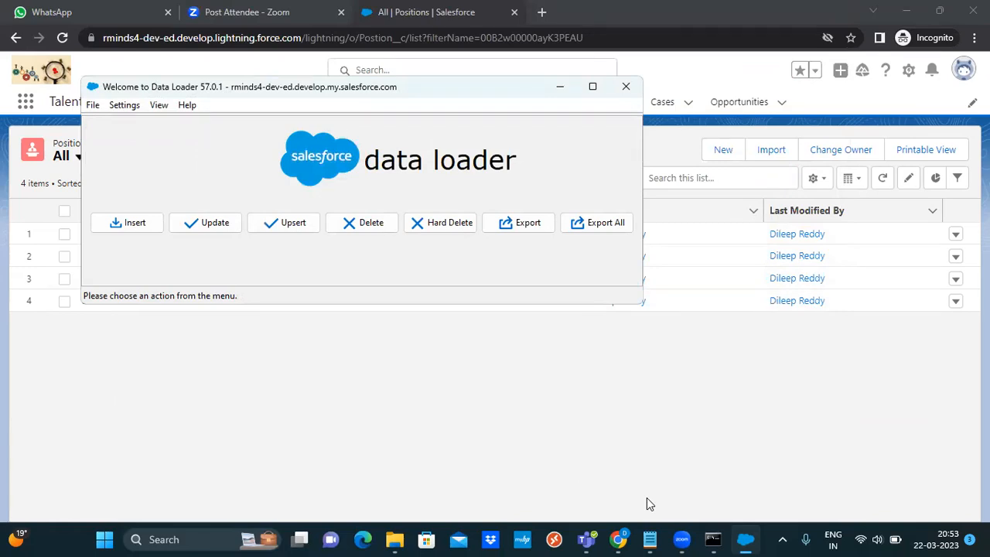
Open DataMgmt in File Explorer sorted newest first by Date modified, then return to Data Loader
click(396, 542)
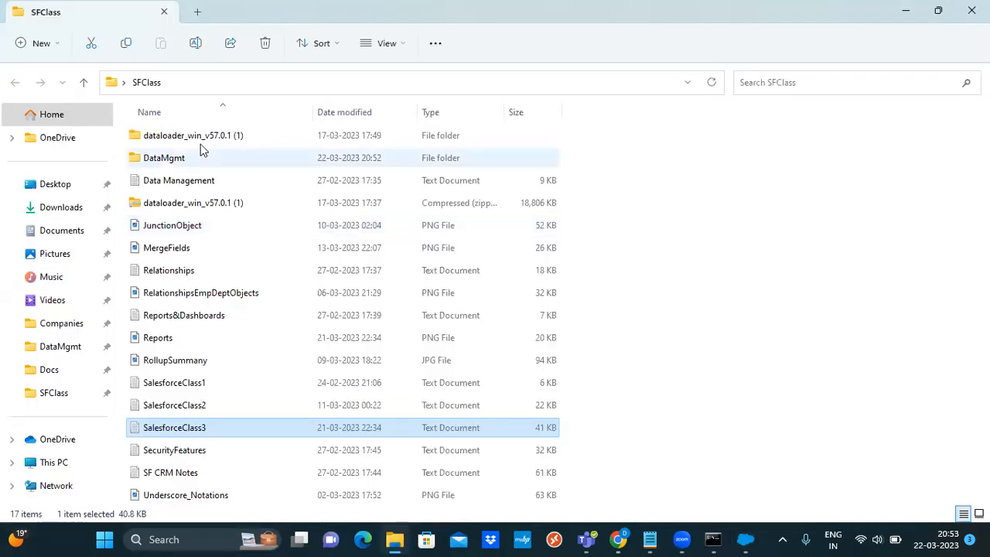
double_click(192, 158)
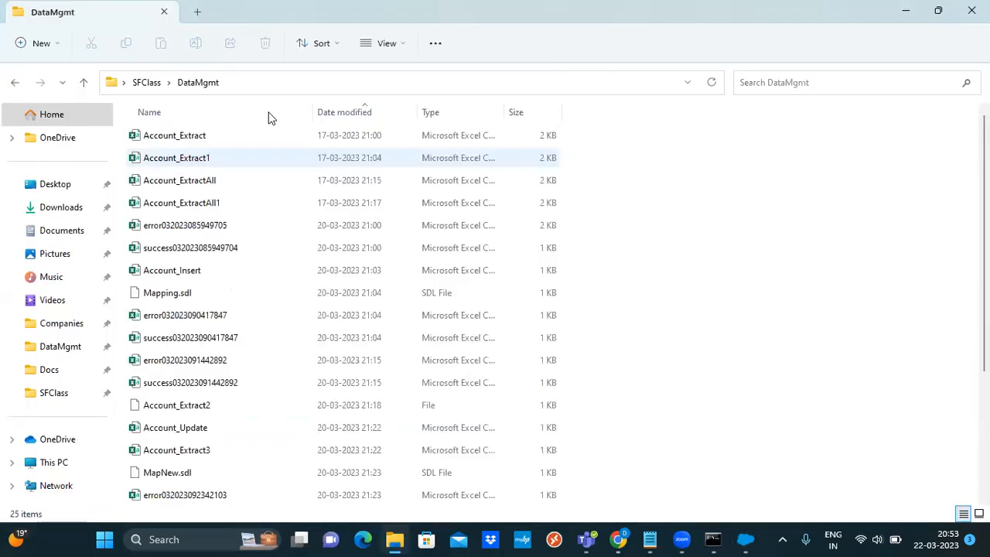
click(363, 112)
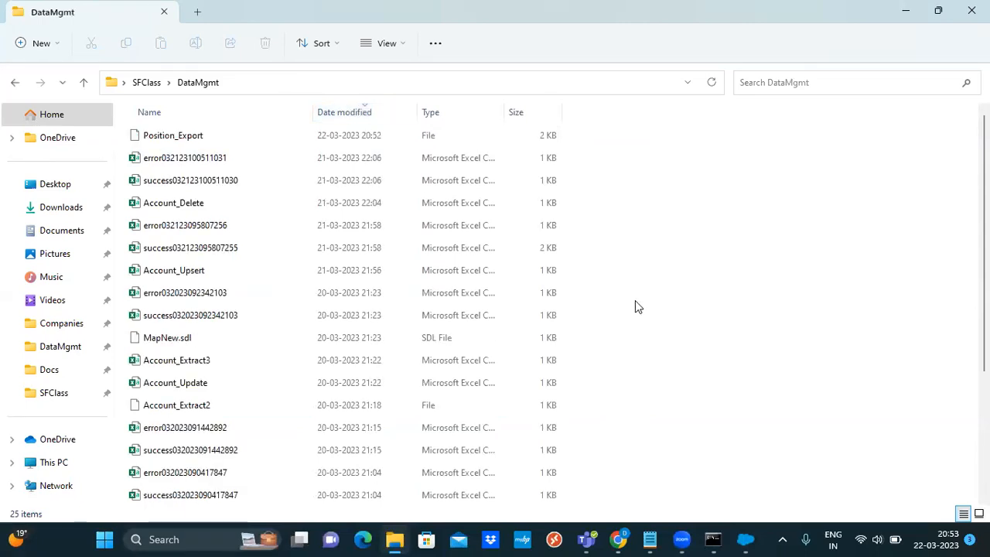
click(746, 539)
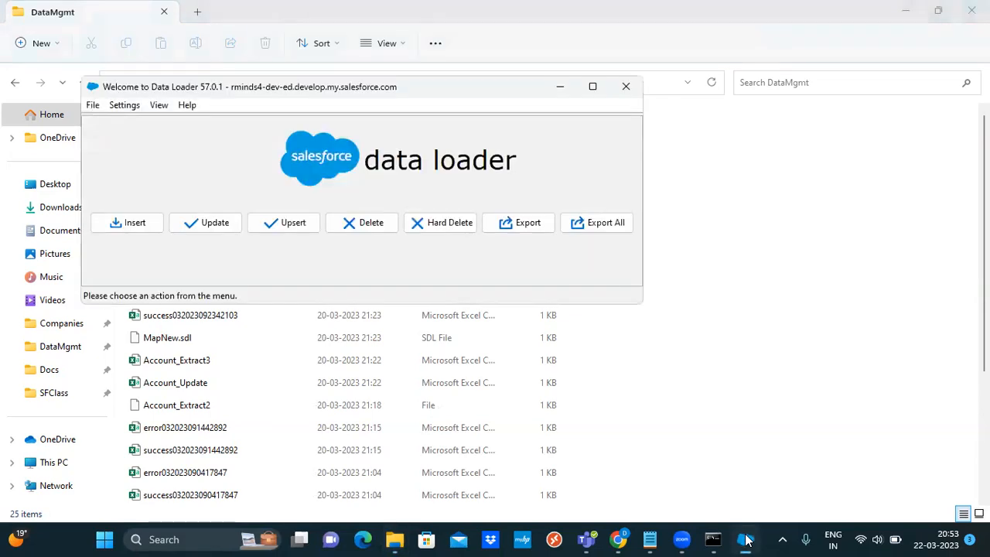
Start a new Postion__c export saving to Position_Export.csv in DataMgmt and move to the query step
click(513, 226)
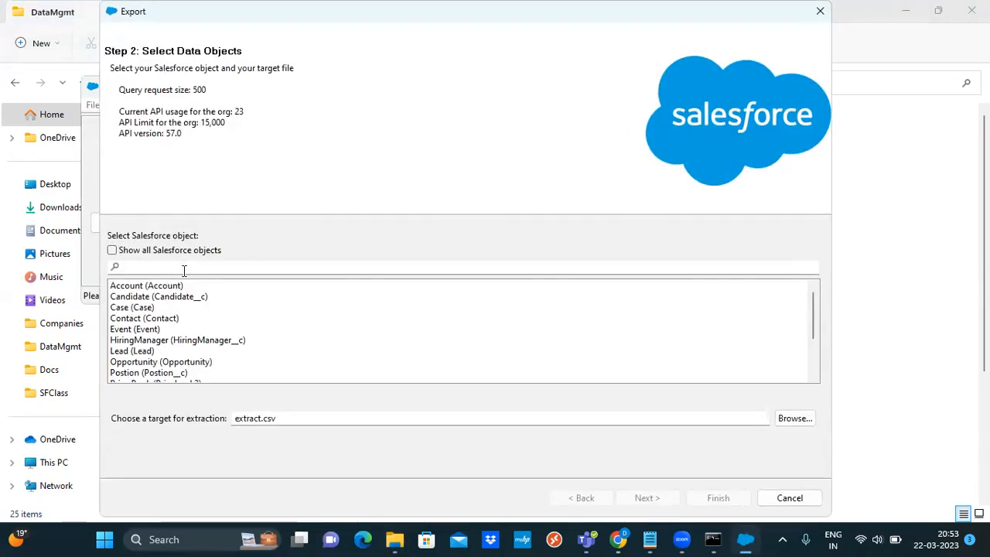
click(150, 373)
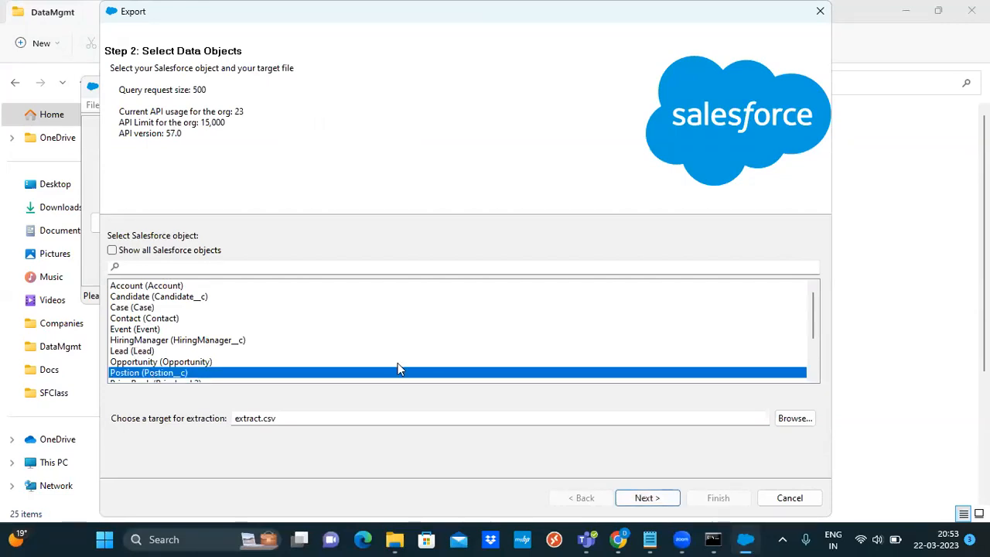
click(794, 422)
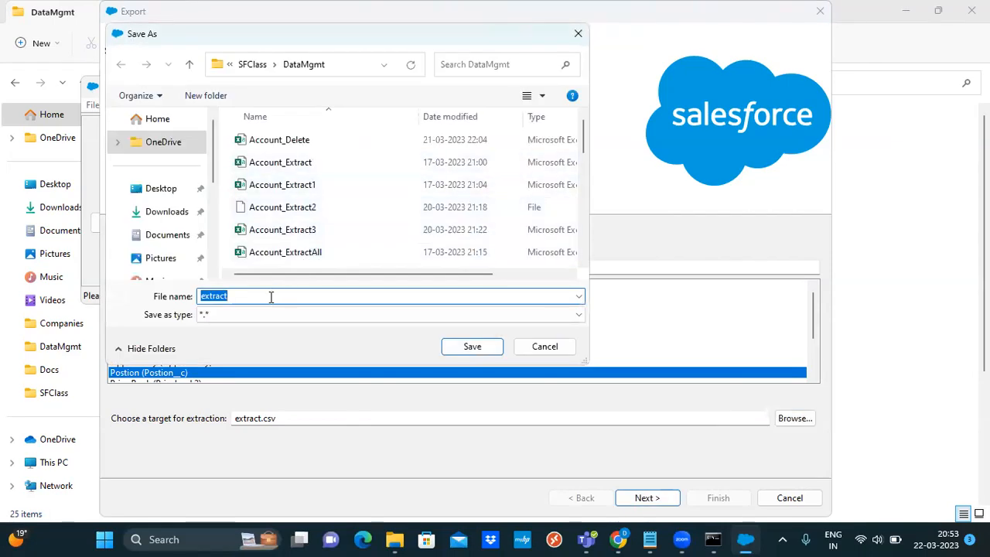
text(Pos)
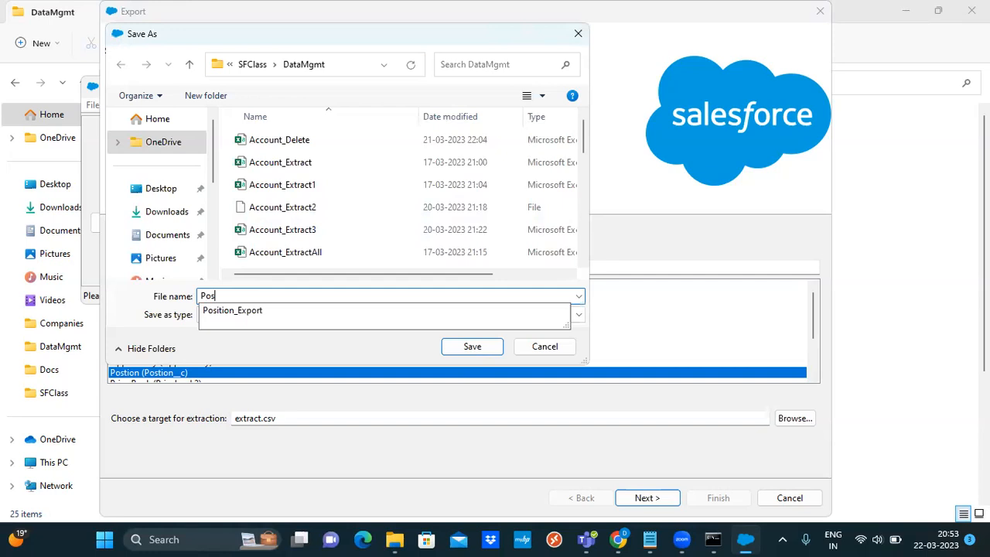
key(Down)
text(.)
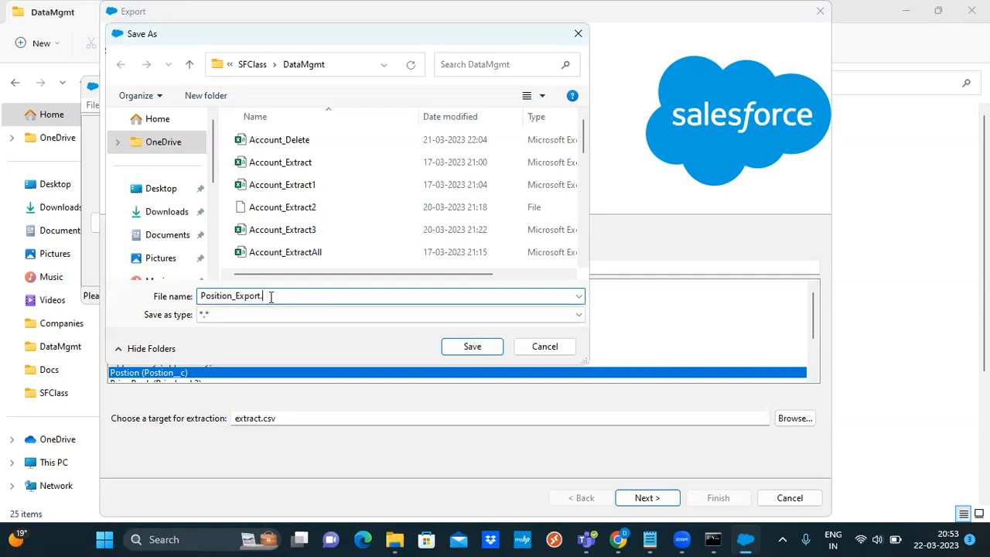
text(csv)
click(469, 346)
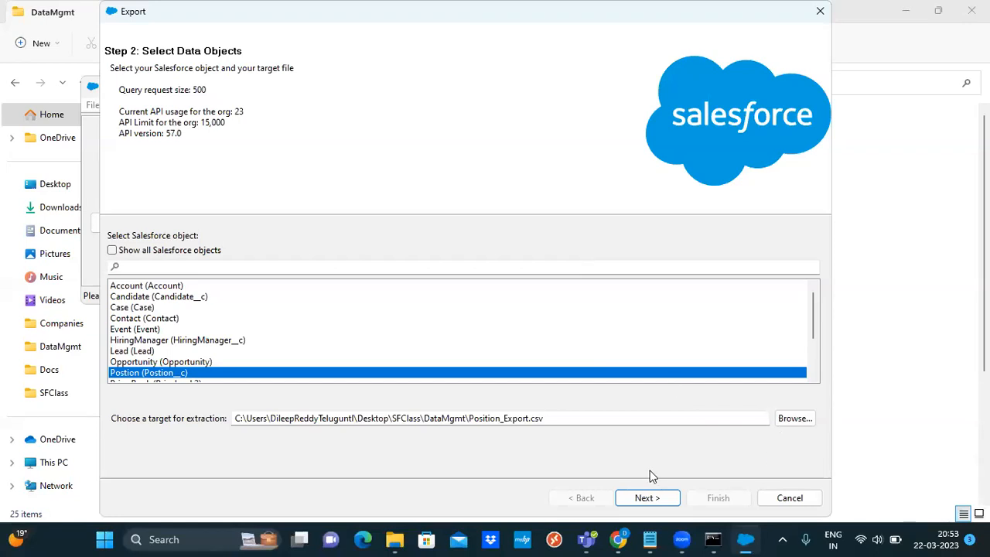
click(645, 498)
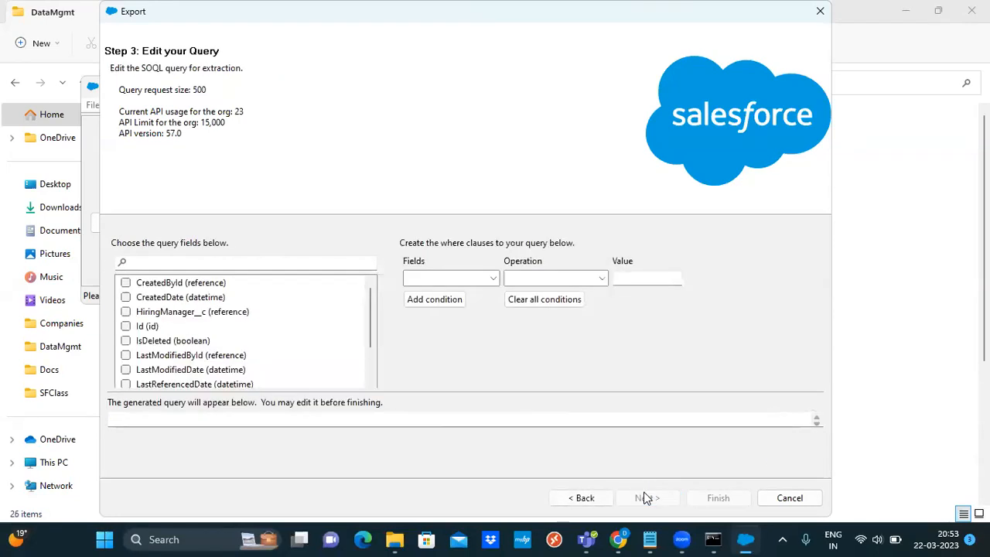
Tick HiringManager__c and Id, leaving CreatedById and CreatedDate unticked
click(127, 283)
click(127, 282)
click(127, 282)
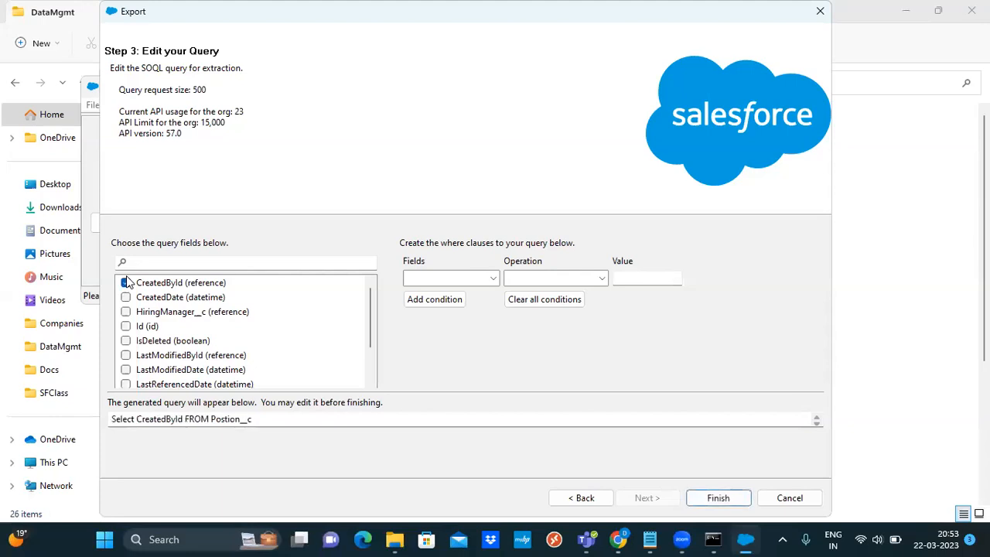
click(125, 297)
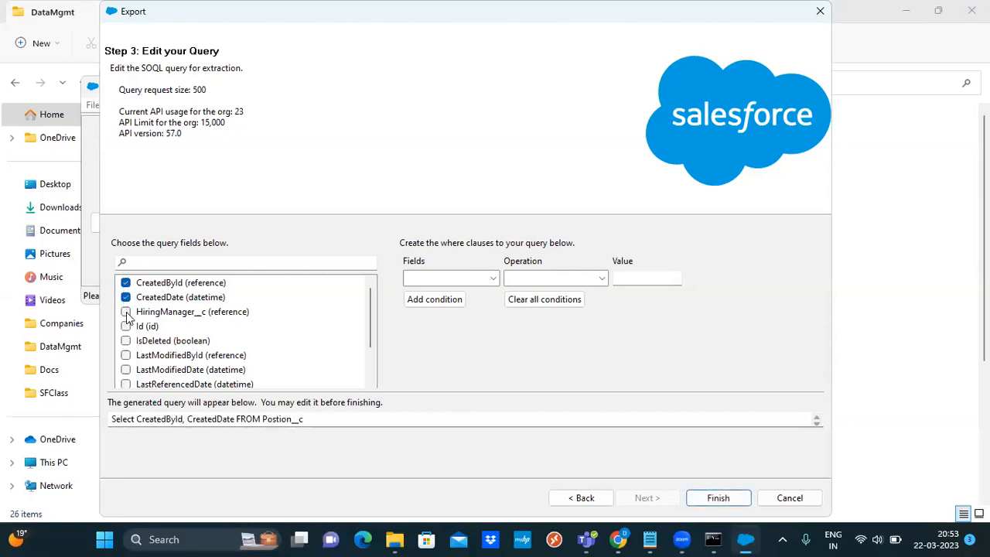
click(126, 311)
click(125, 325)
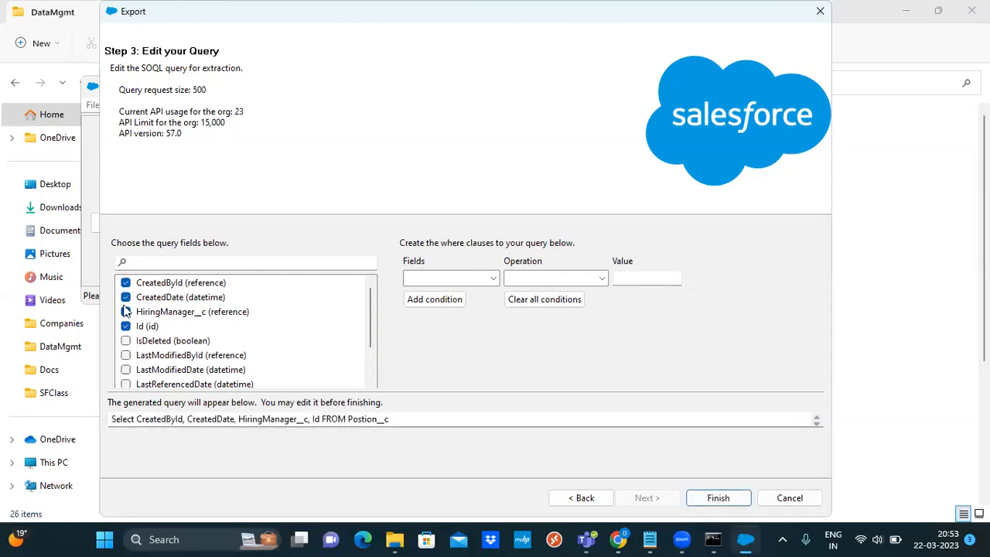
click(126, 299)
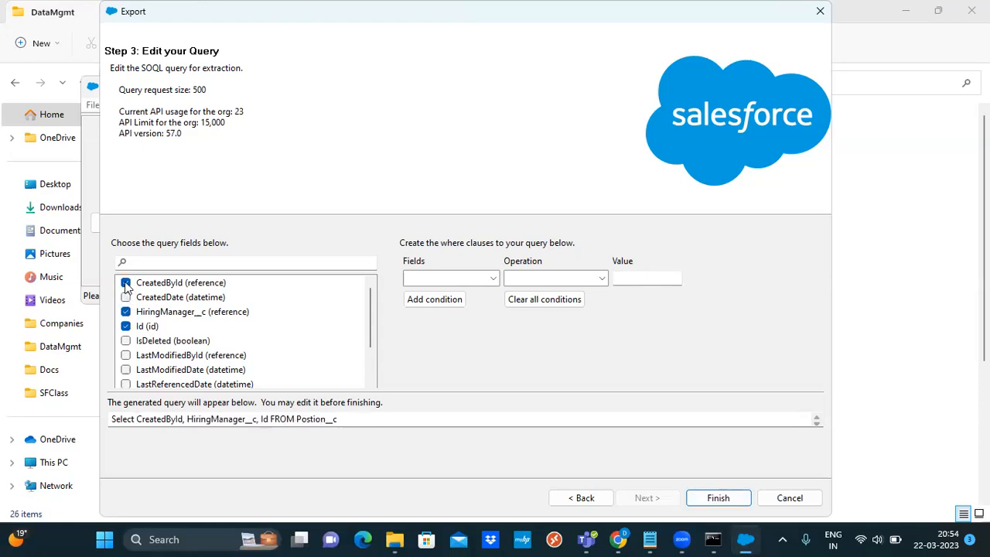
click(126, 284)
Add IsDeleted, NOC__c, Name and OwnerId, leave the LastModified/LastReferenced fields out, then click Finish
click(126, 340)
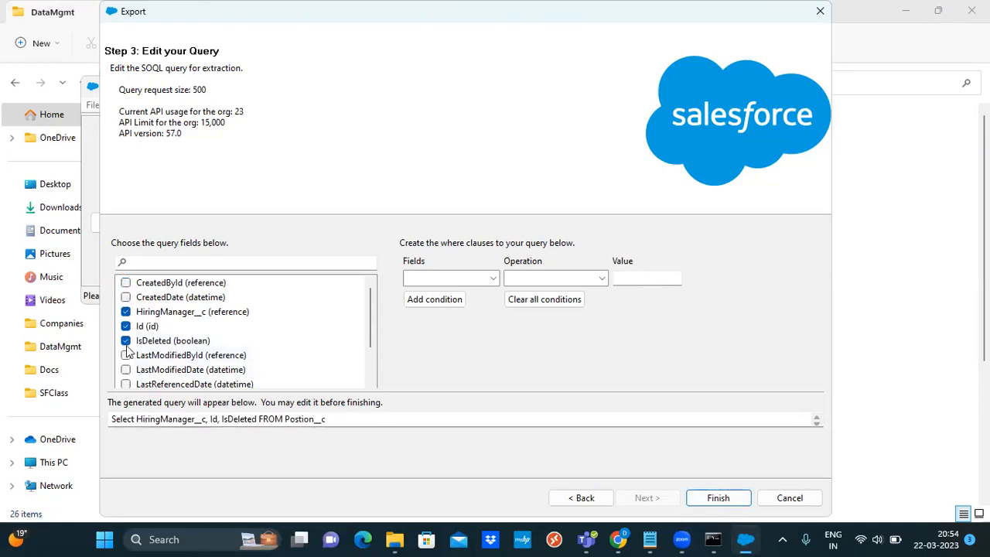
click(125, 355)
click(126, 370)
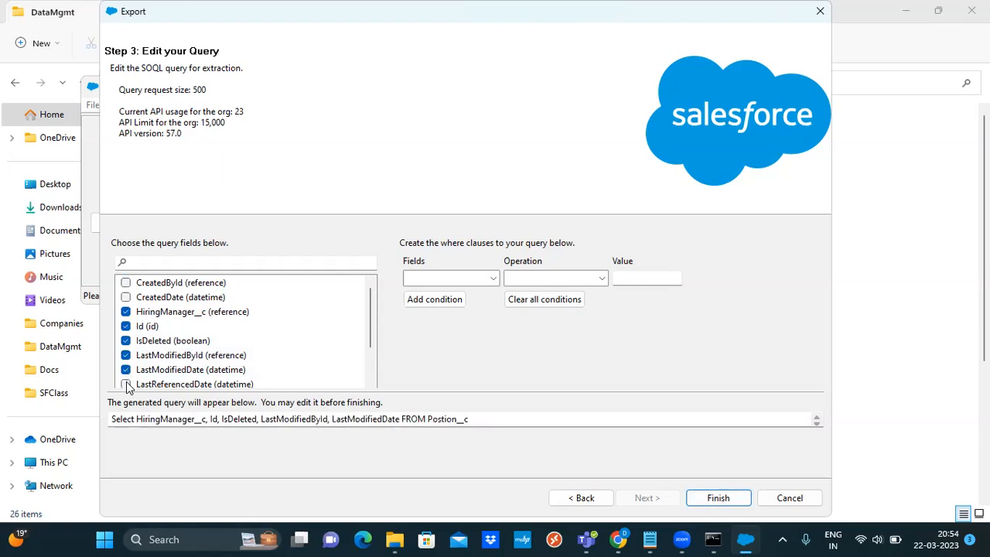
click(125, 383)
drag(371, 322, 372, 328)
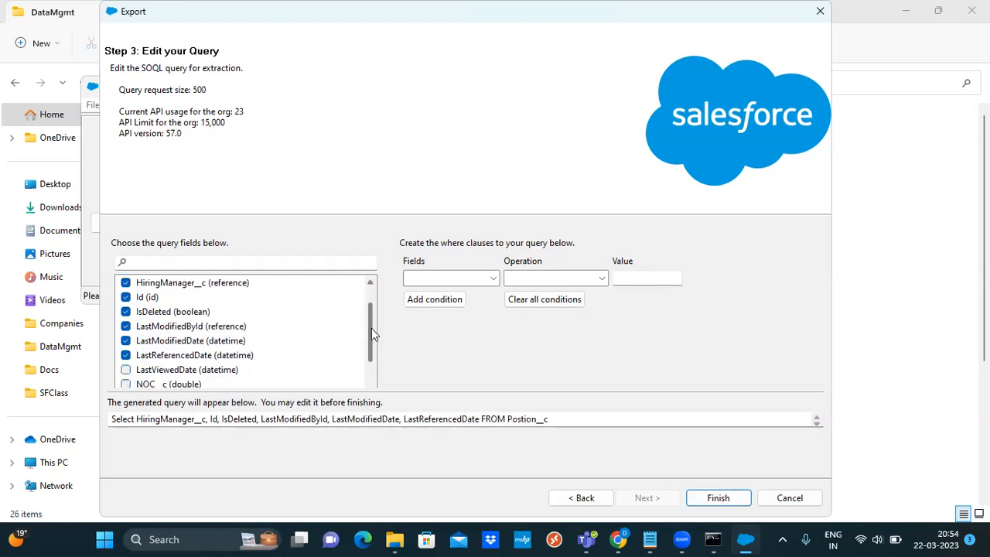
click(125, 326)
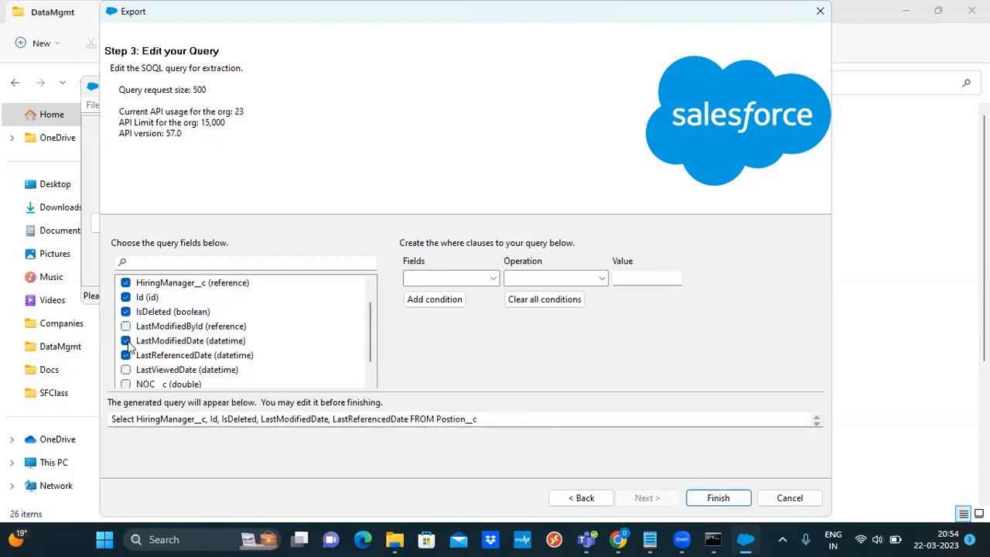
click(125, 340)
click(126, 356)
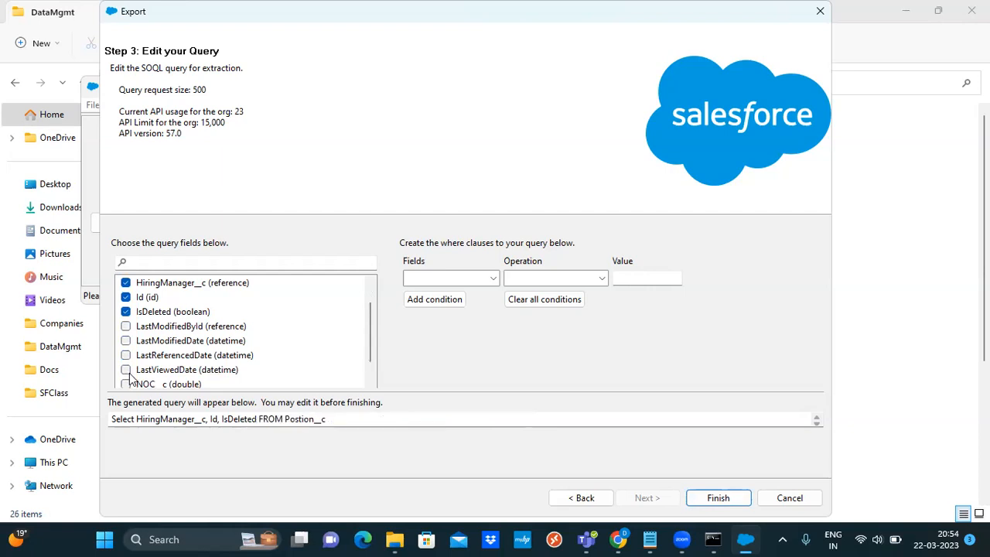
click(125, 384)
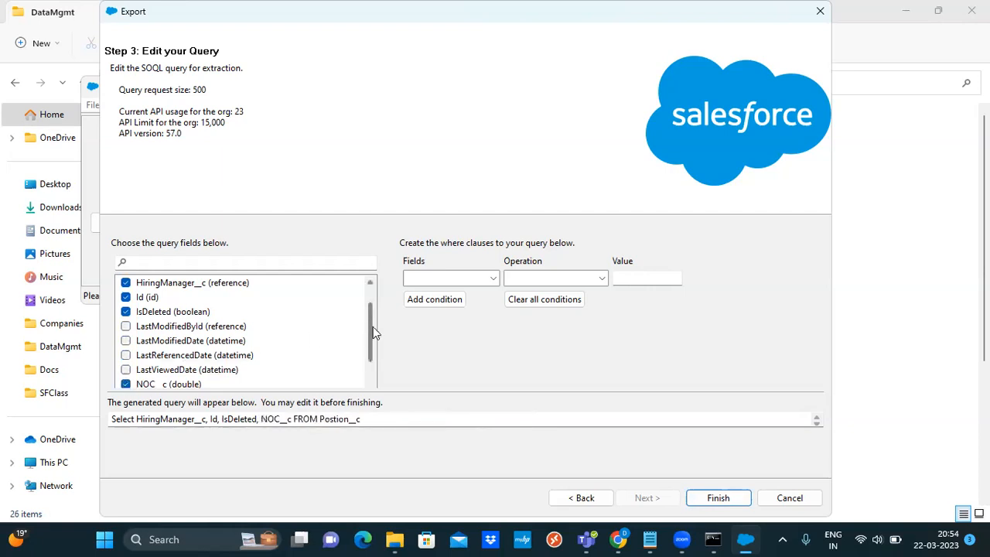
drag(373, 327, 376, 368)
click(125, 355)
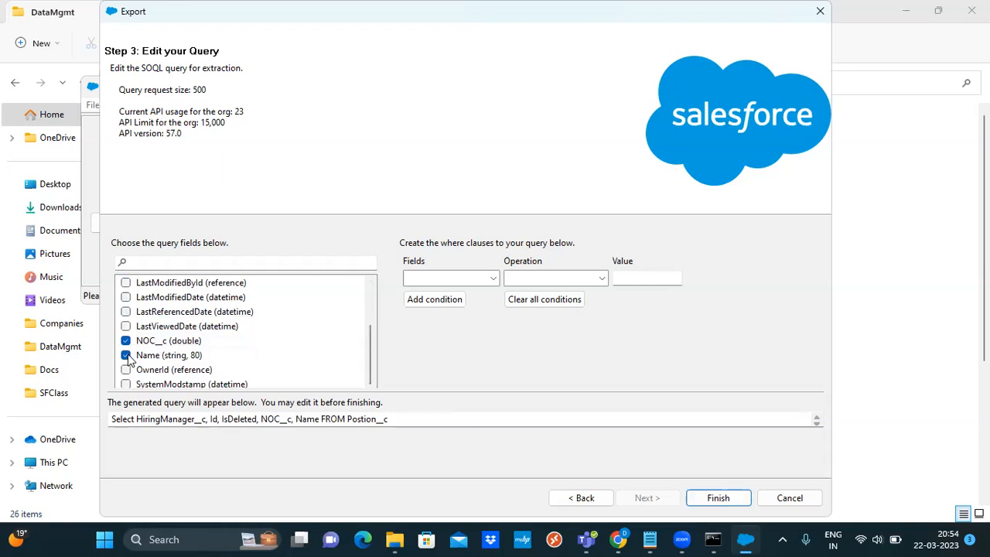
click(126, 370)
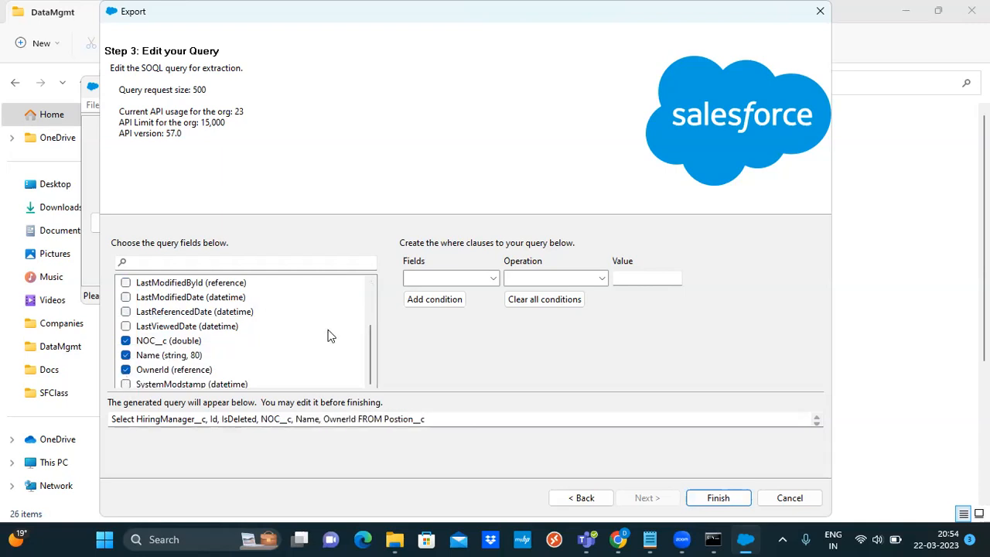
click(718, 499)
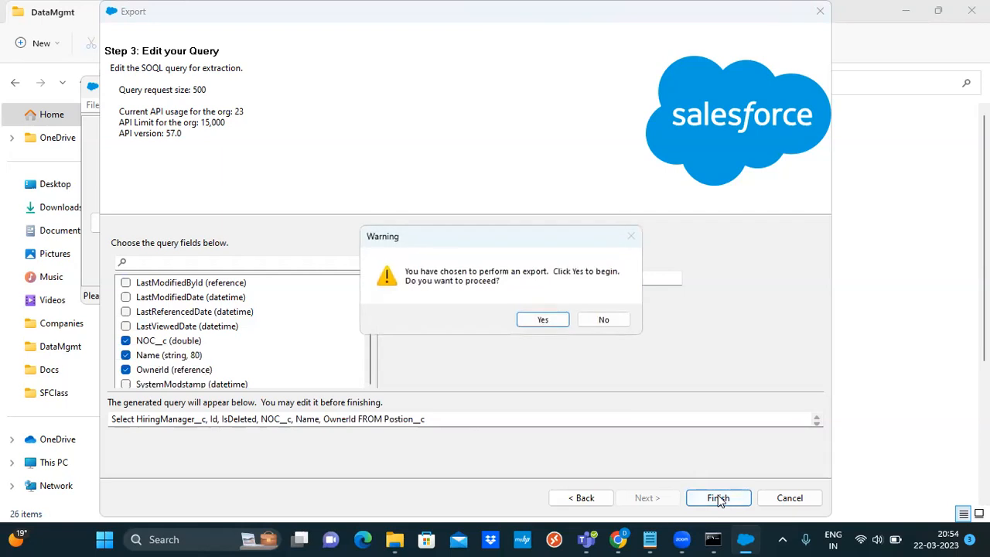
Run the narrowed export, dismiss the 4-success summary, and return to the DataMgmt folder
click(543, 321)
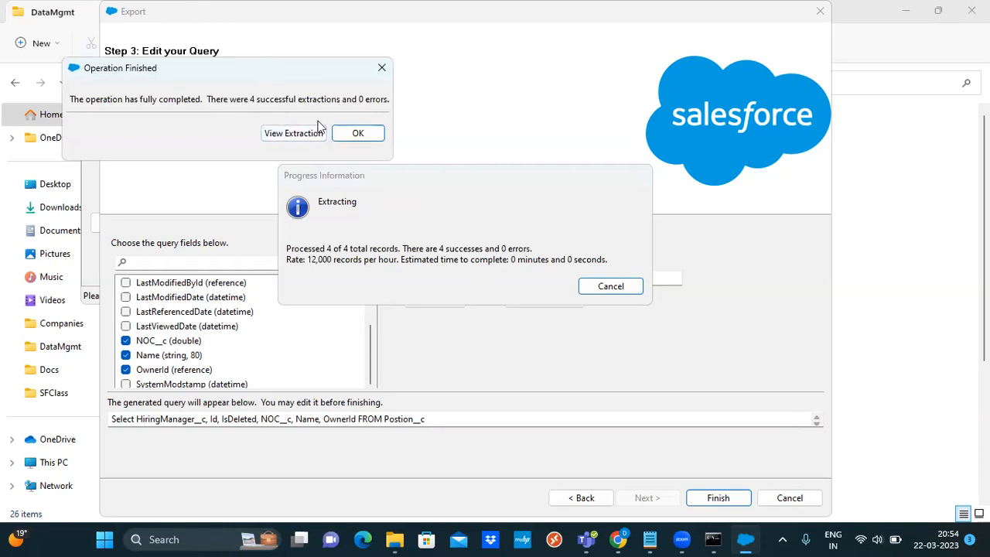
click(359, 133)
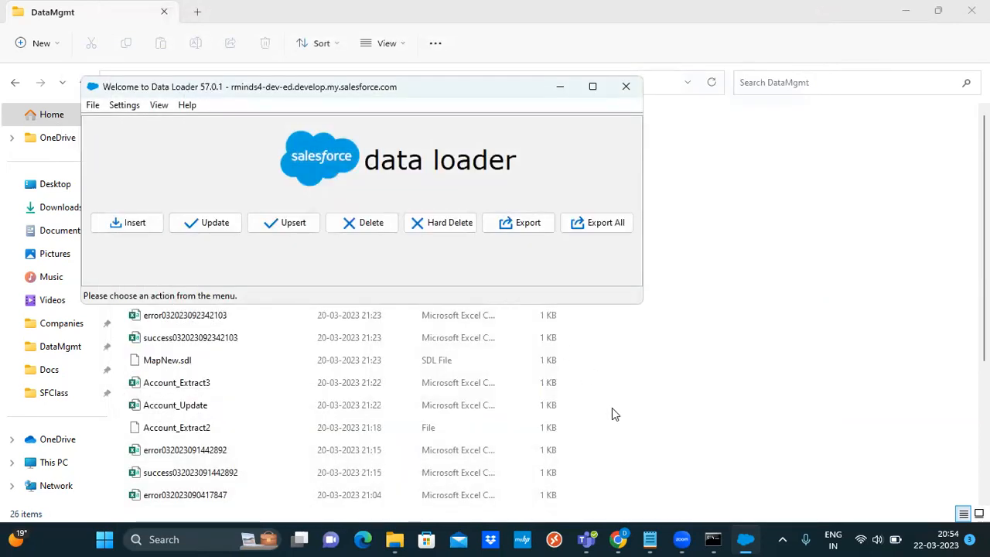
click(735, 358)
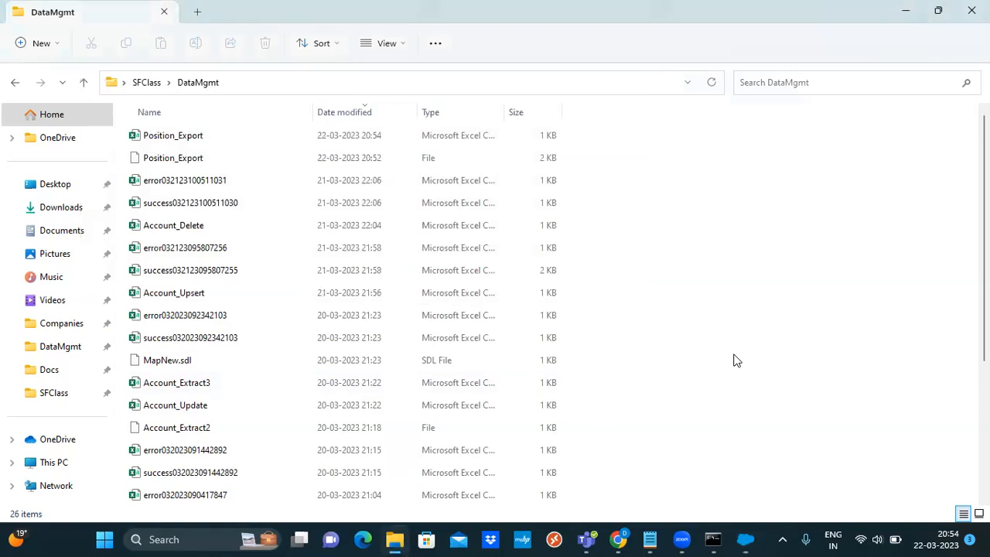
Open Position_Export in Excel and autofit columns A through F to their contents
click(210, 136)
double_click(210, 136)
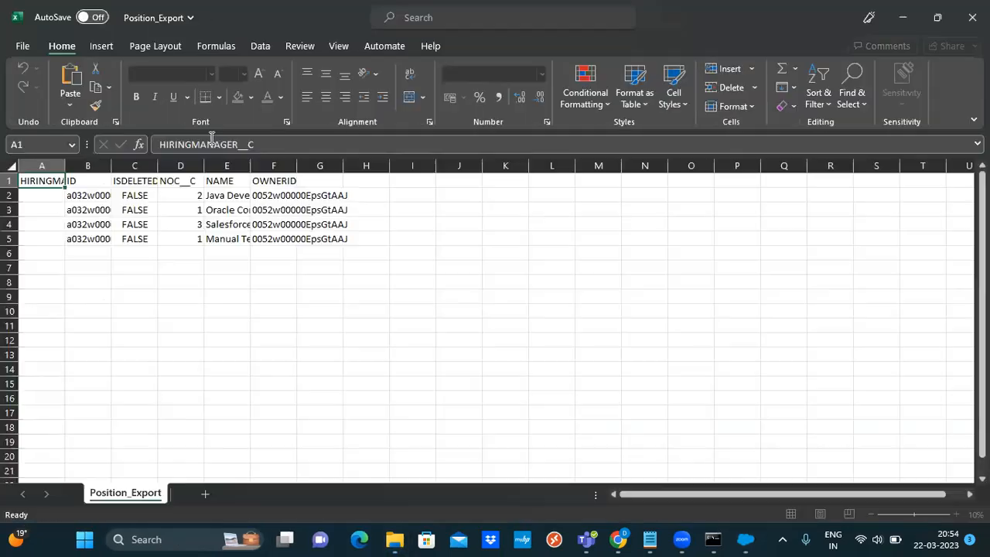
double_click(65, 166)
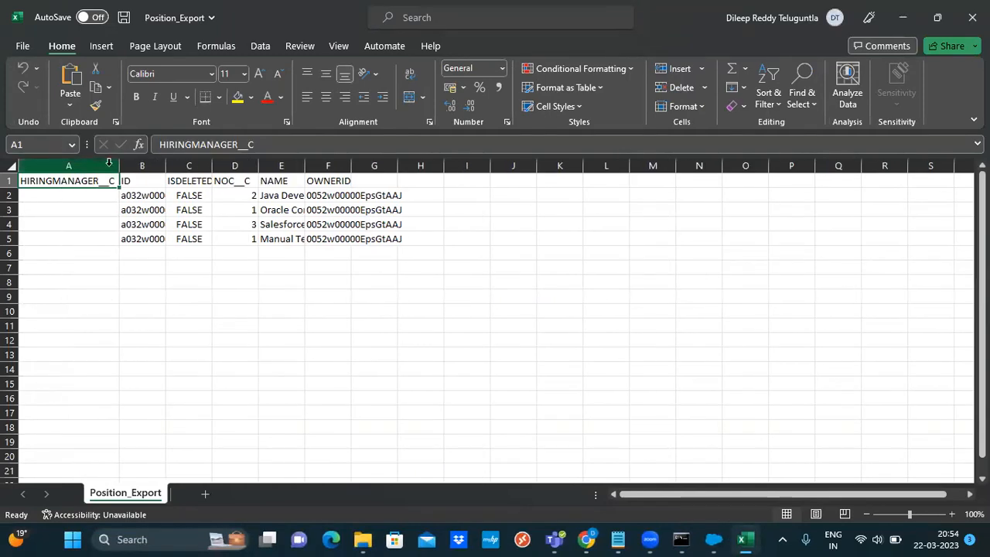
double_click(165, 165)
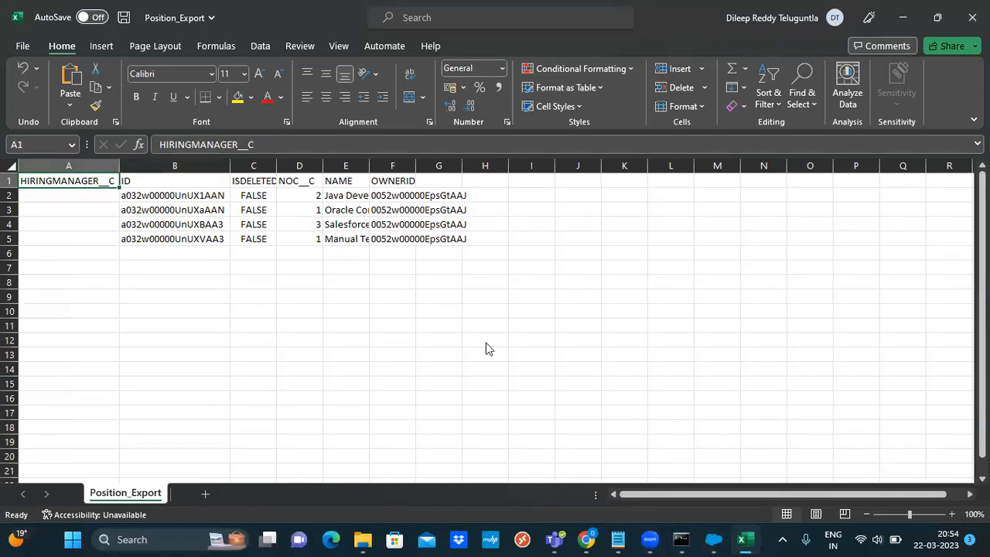
double_click(276, 165)
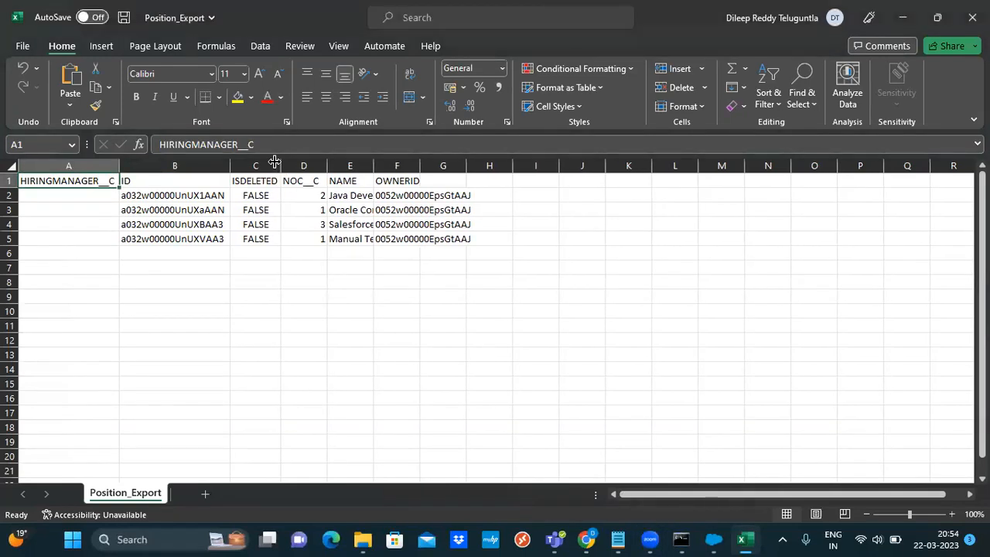
double_click(326, 165)
double_click(369, 165)
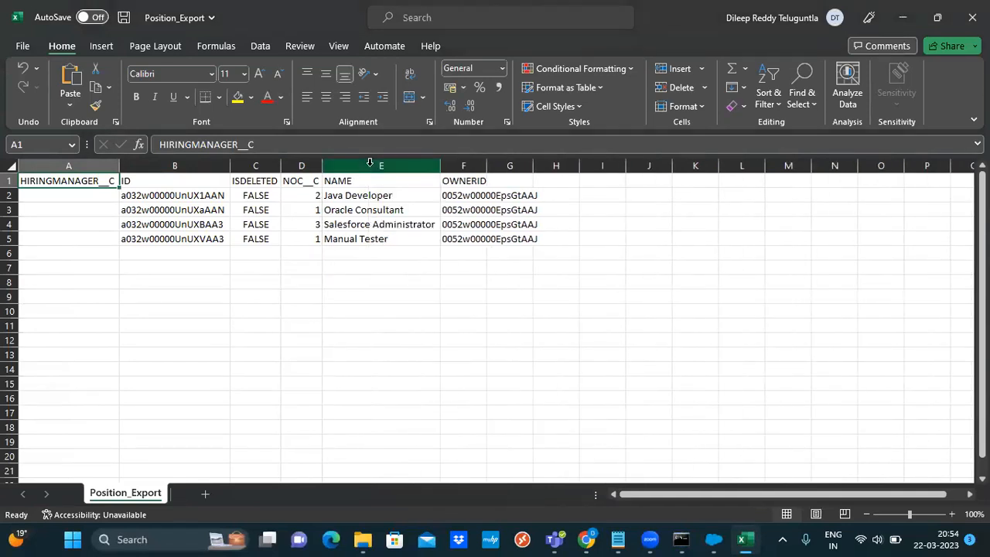
double_click(487, 165)
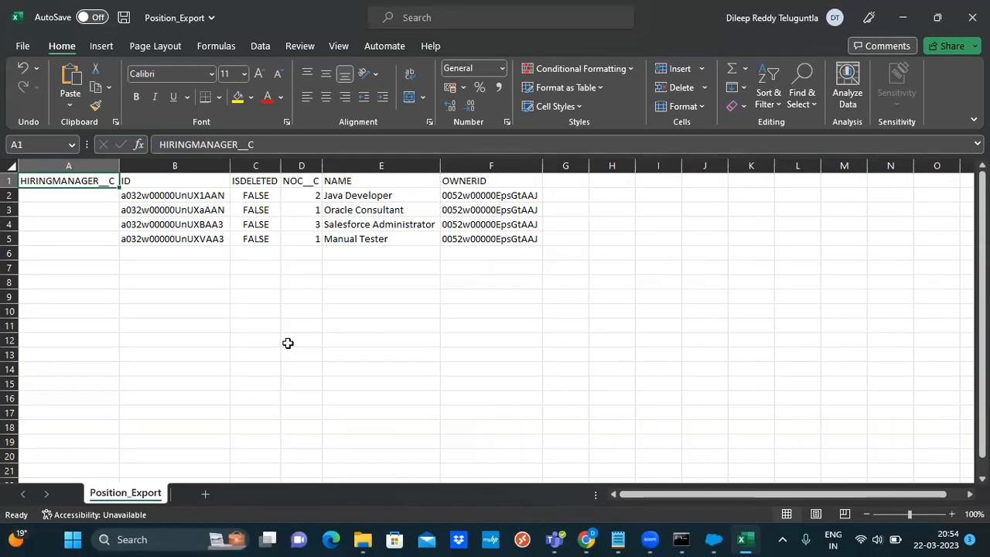
click(619, 539)
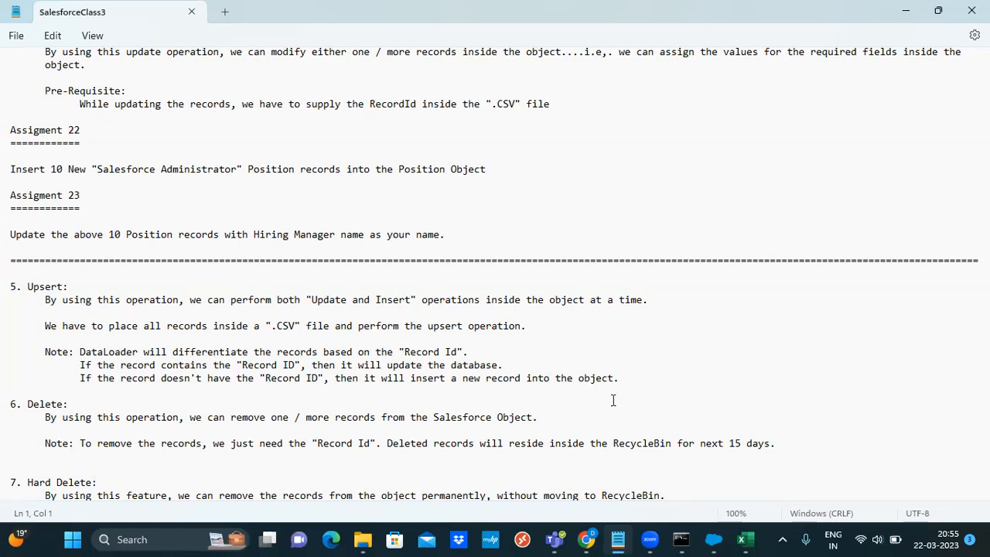
Move Chrome and the notes aside to bring the Position_Export workbook back in front
click(588, 539)
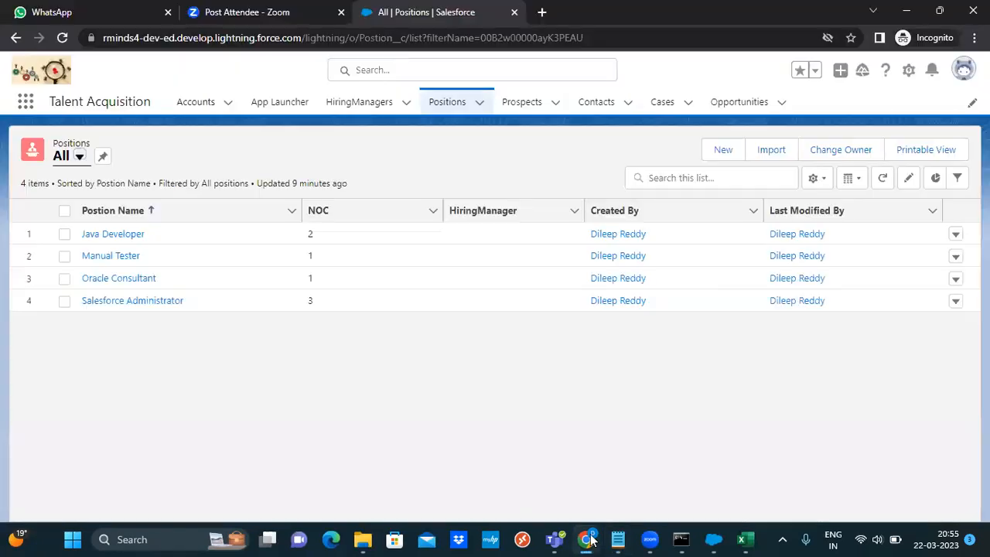
click(587, 539)
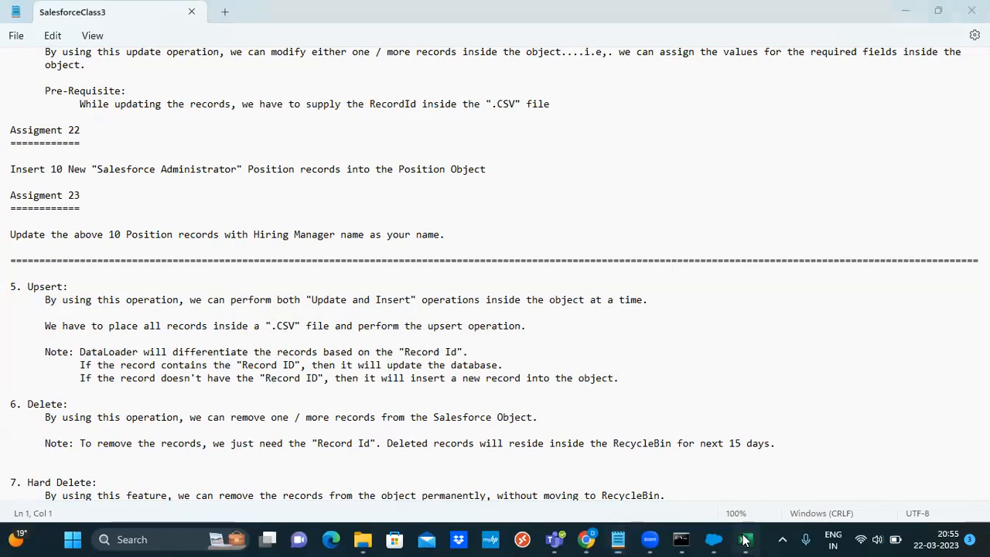
click(744, 540)
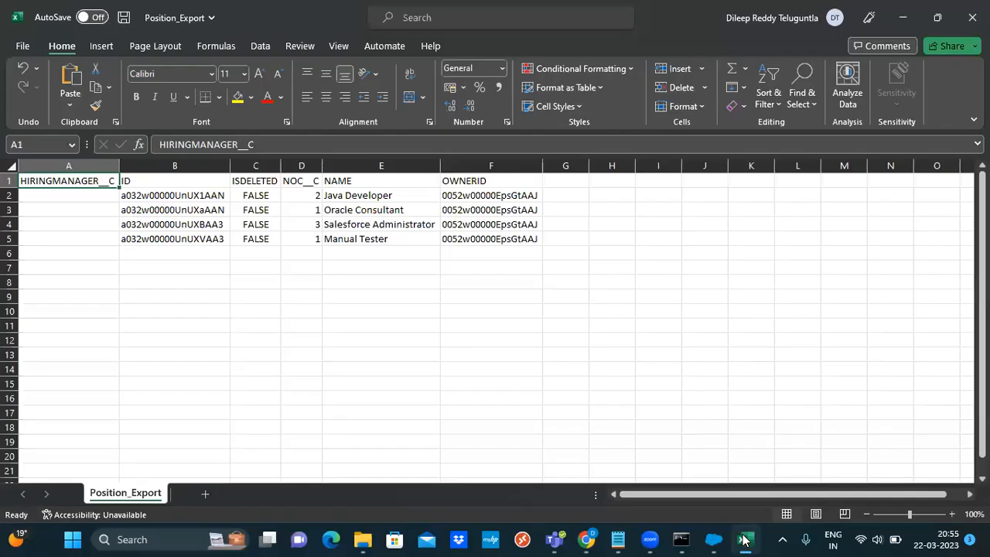
click(744, 540)
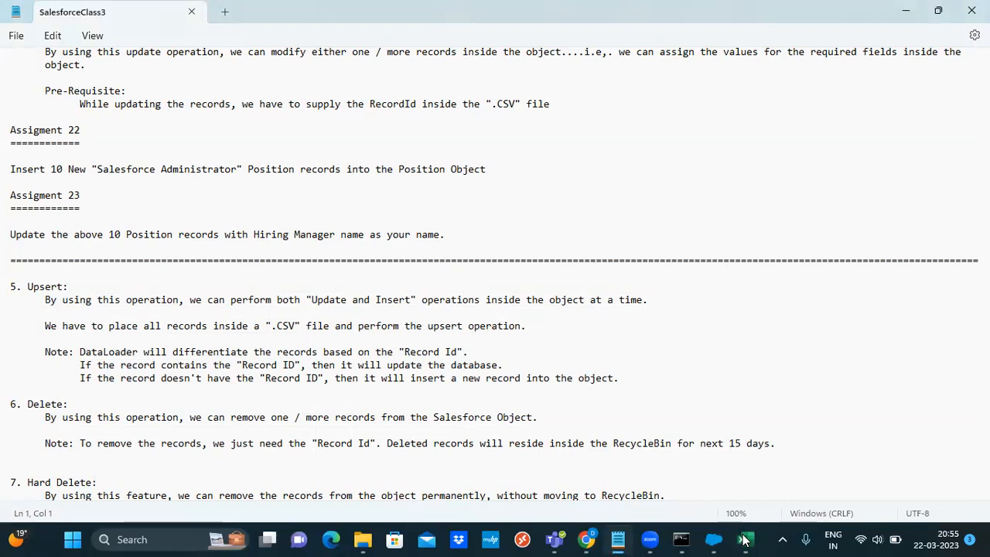
click(744, 539)
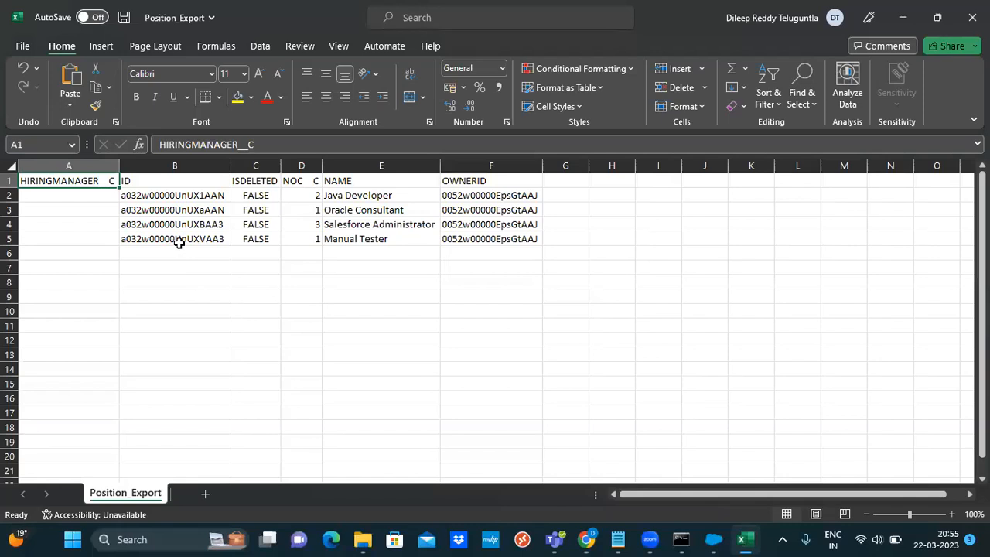
Fill E6:E15 with Salesforce Administrator1 through Salesforce Administrator10, clearing the extra two
click(352, 259)
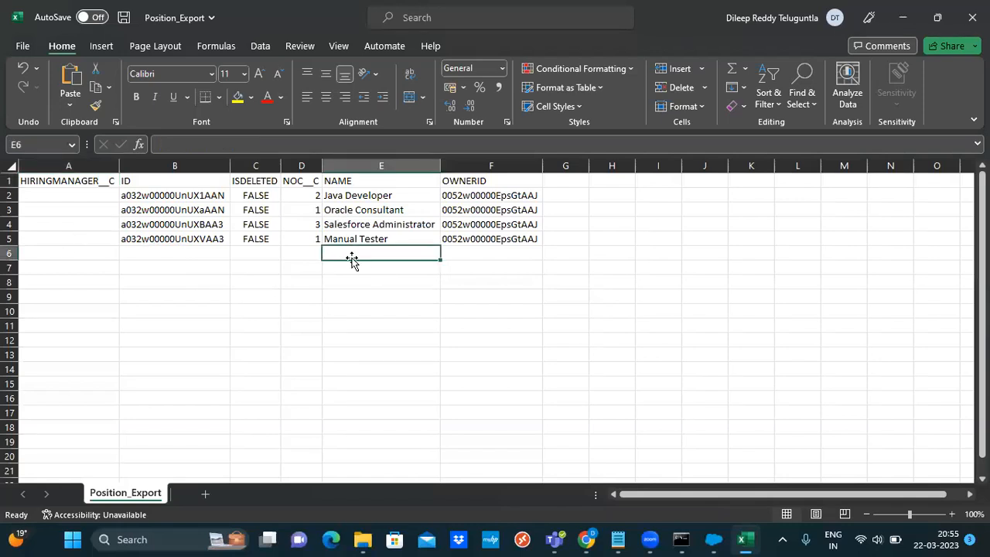
text(Salesforce Administrator)
key(Tab)
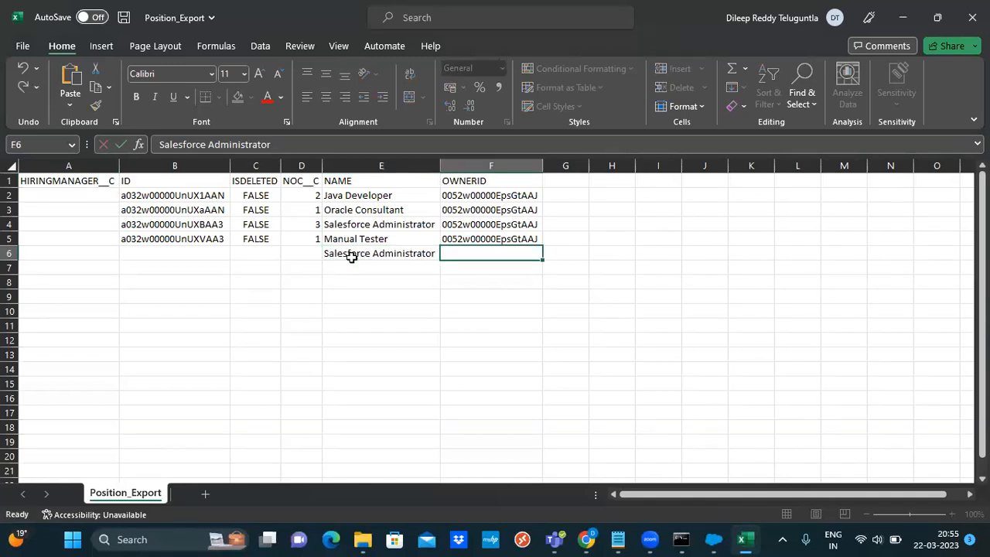
click(393, 253)
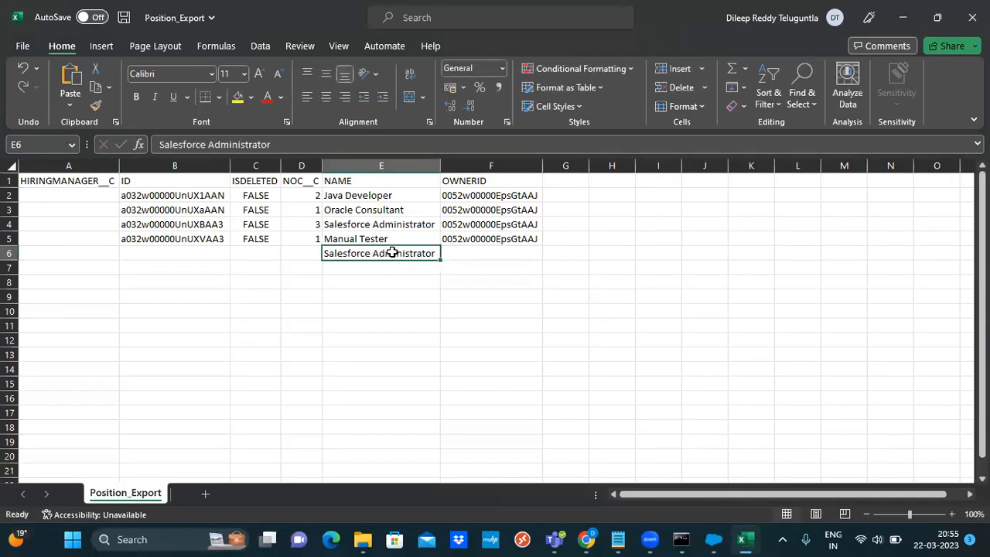
double_click(433, 253)
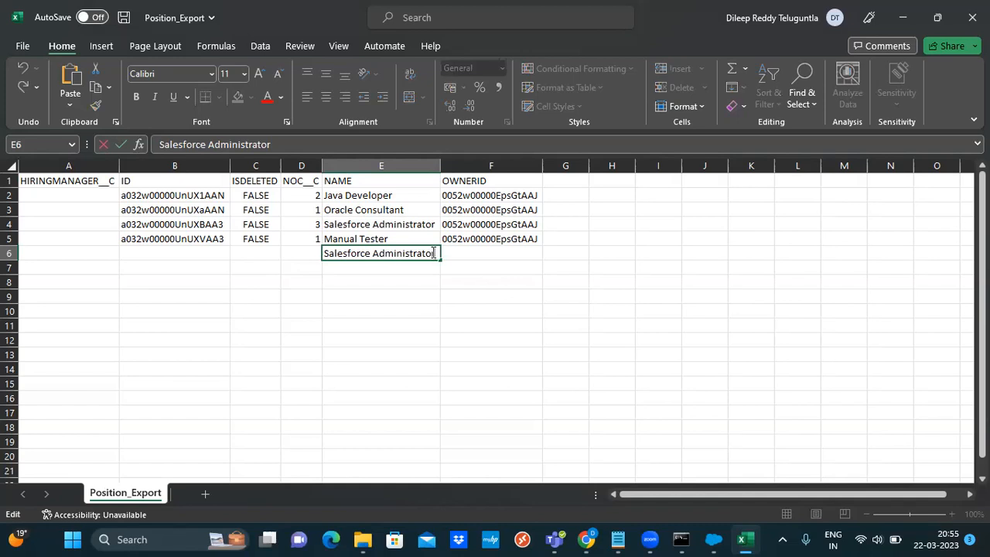
text(1)
click(475, 267)
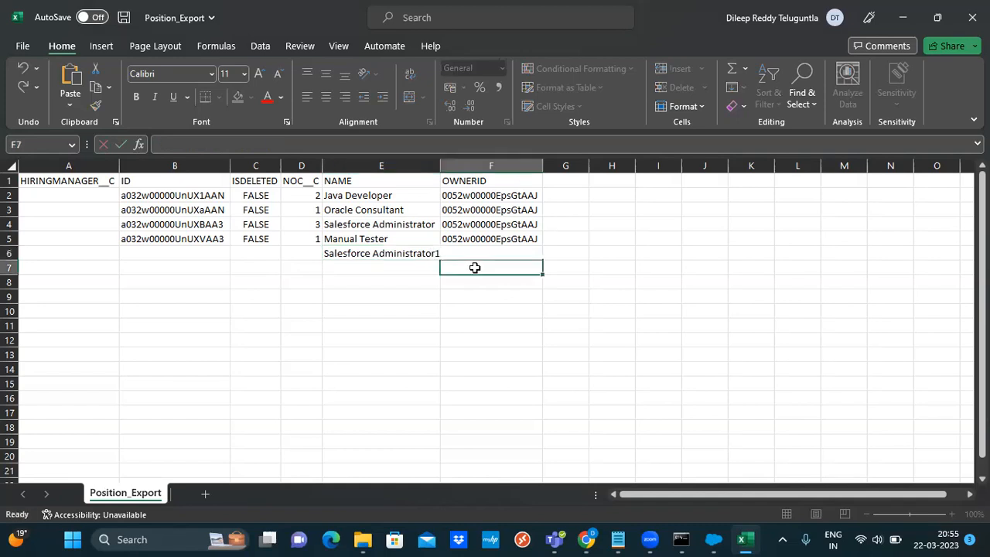
click(402, 257)
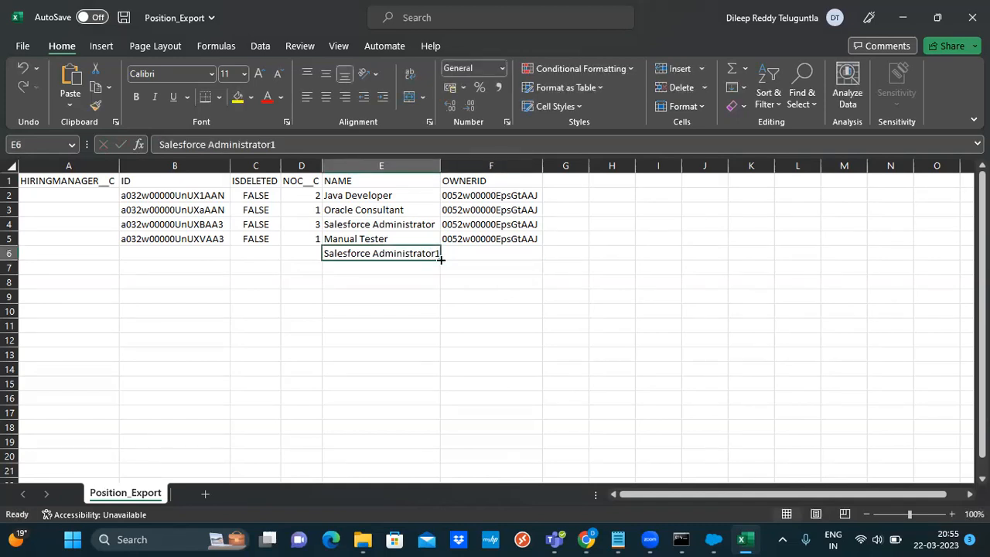
drag(441, 271, 444, 400)
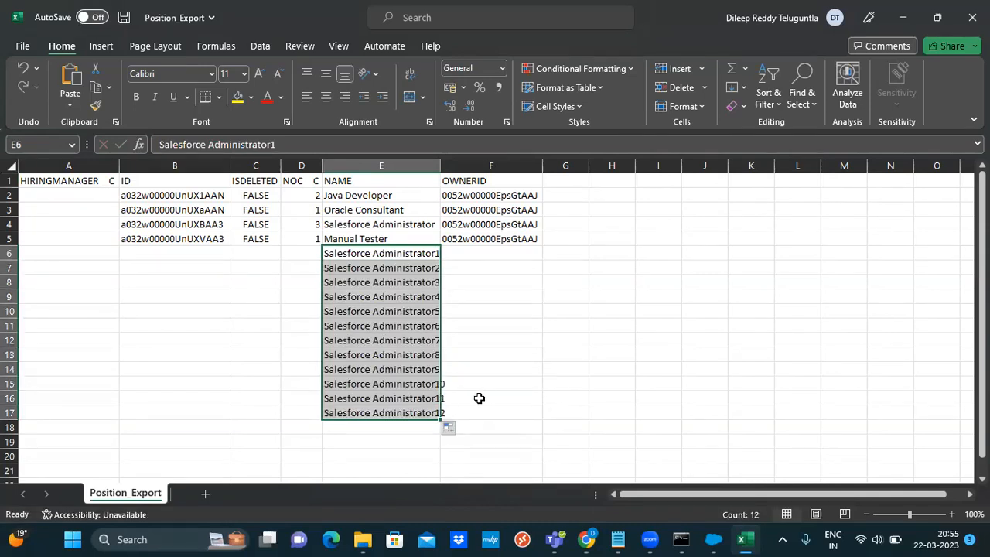
key(ctrl+Down)
mouse_move(380, 398)
mouse_down()
mouse_move(382, 407)
mouse_move(384, 399)
mouse_up()
key(Delete)
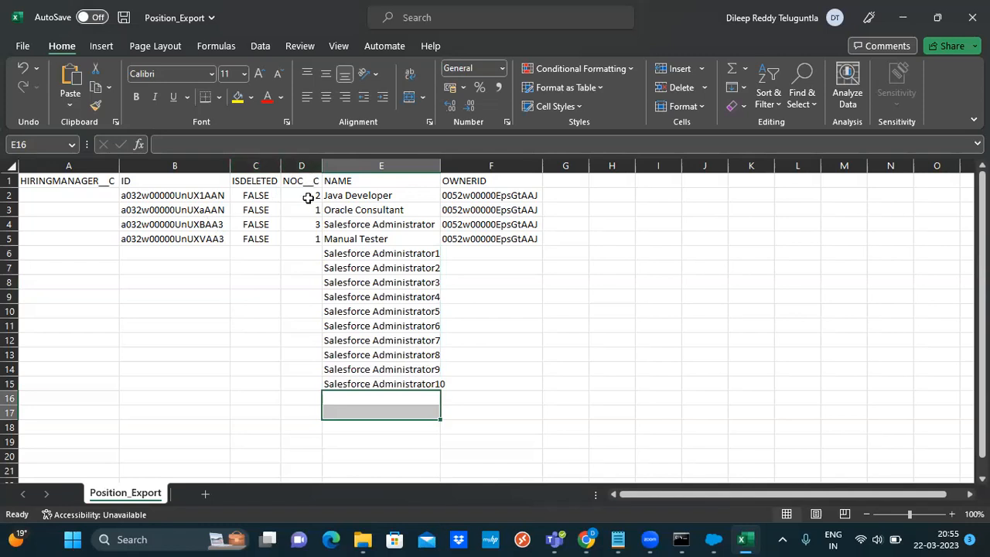
Enter 1 in NOC__C cell D6 and fill it down through D15
click(301, 254)
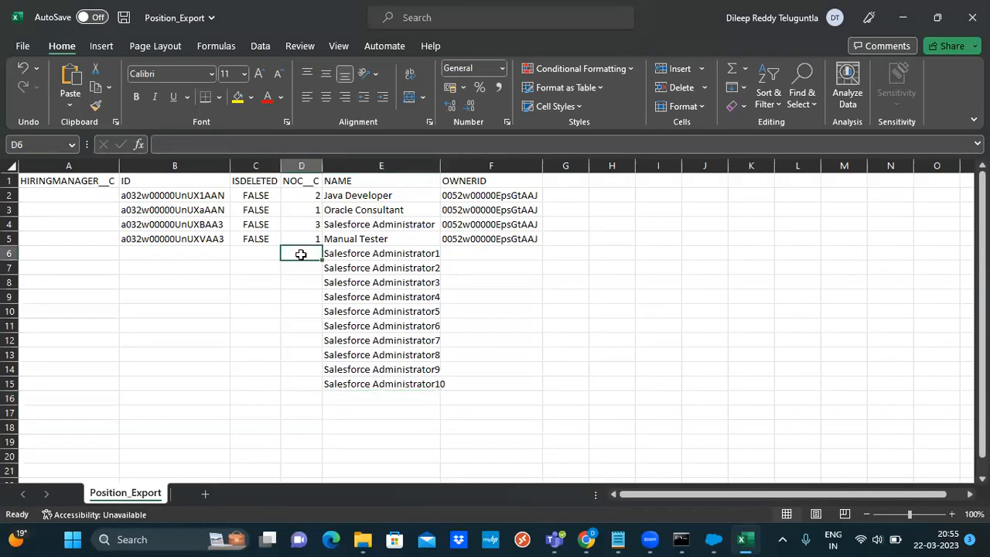
text(1)
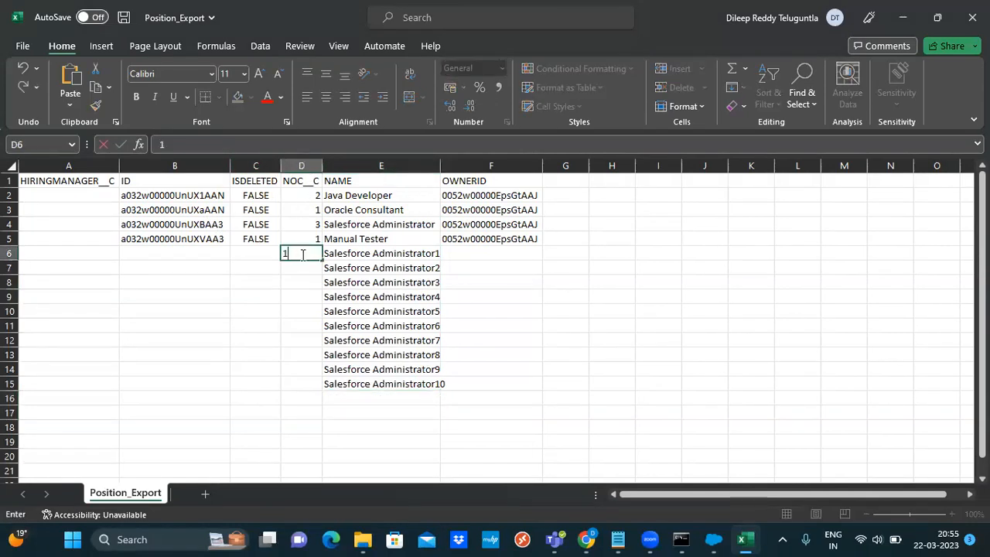
click(302, 280)
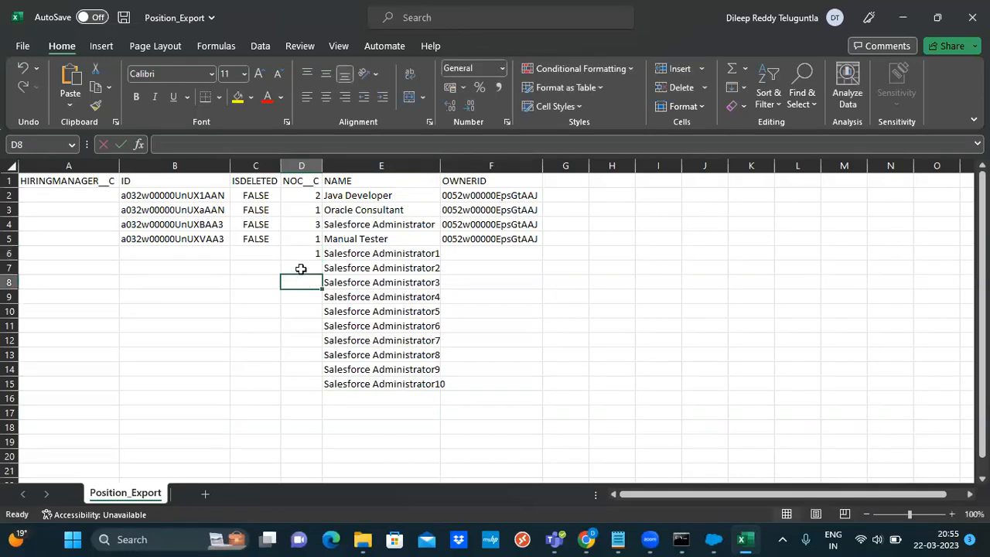
click(306, 250)
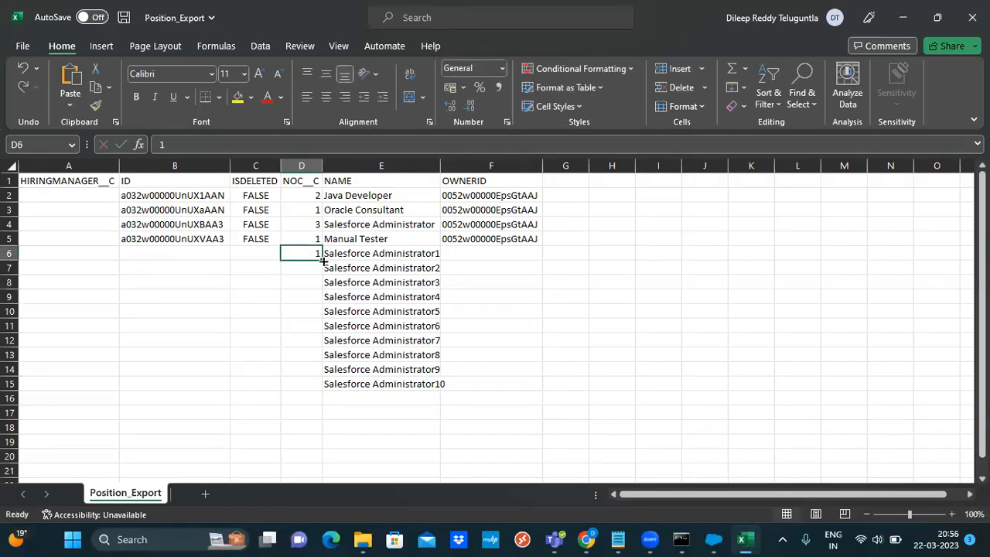
drag(323, 261, 311, 384)
click(209, 327)
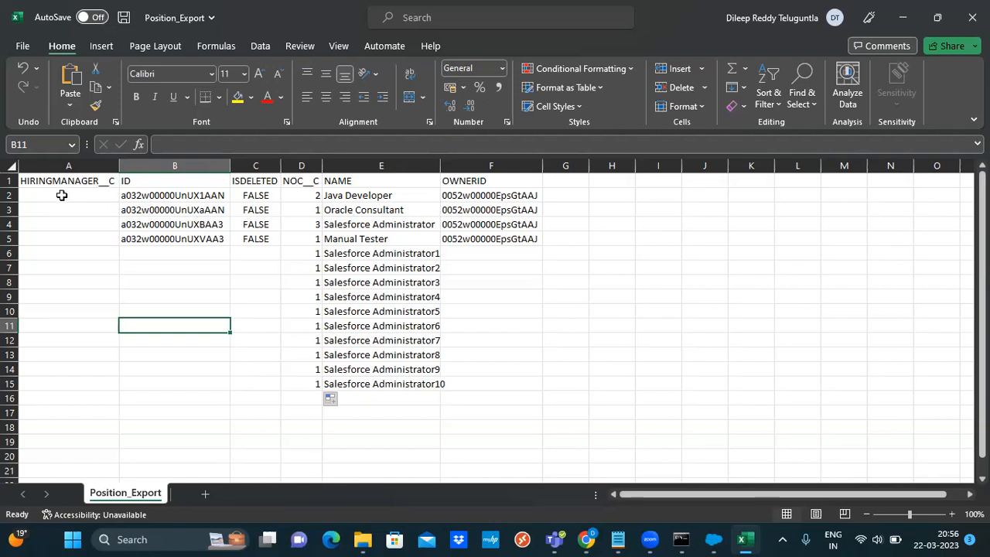
Clear the old exported records from rows 2–6 (A2:F6)
drag(56, 195, 537, 256)
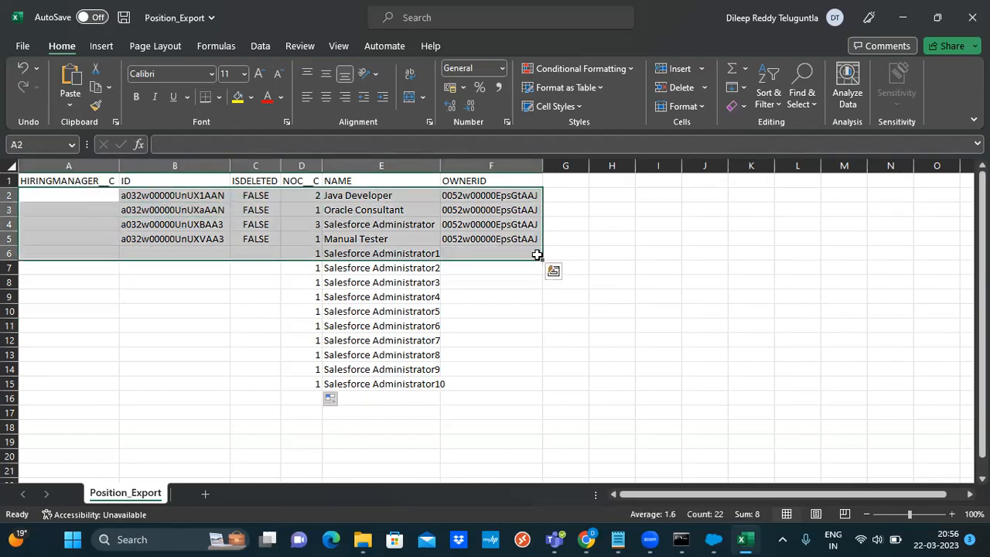
key(Delete)
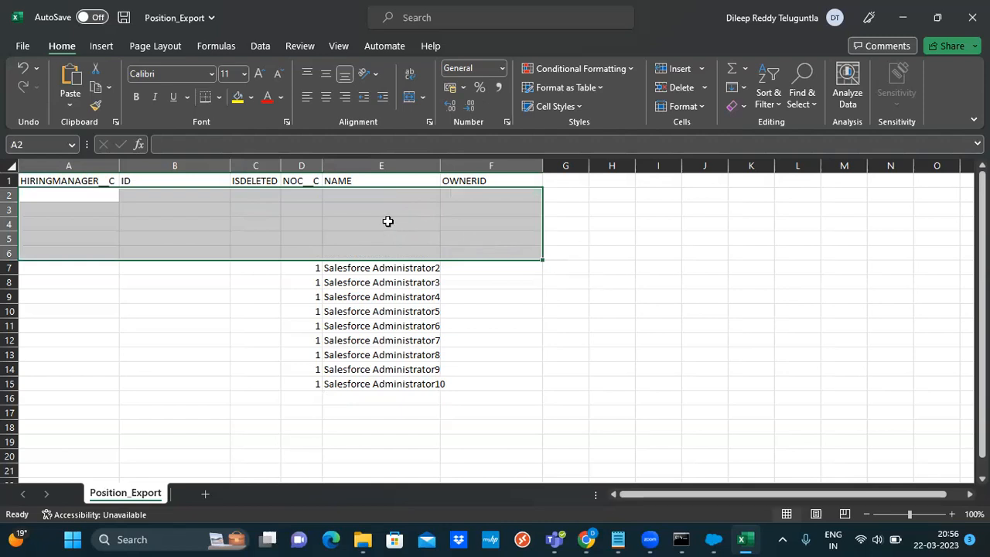
right_click(10, 224)
key(Escape)
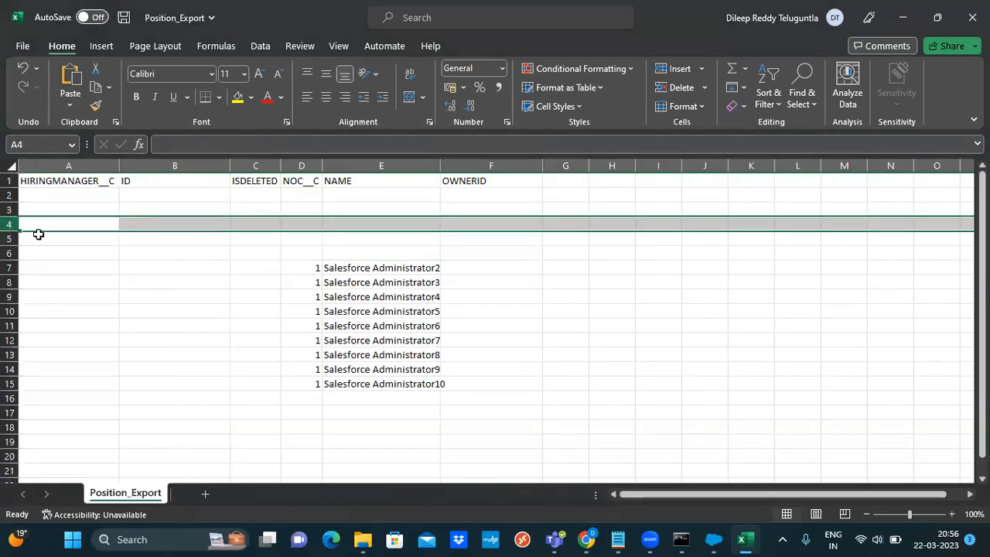
Move the new NOC__C and NAME entries from rows 7–15 up to start at D2
drag(306, 267, 405, 382)
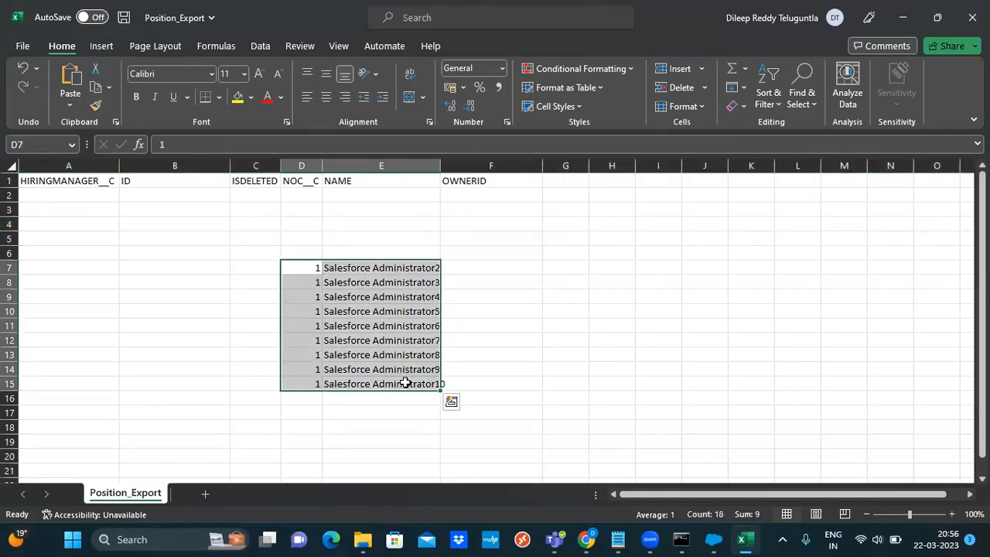
key(ctrl+c)
click(306, 199)
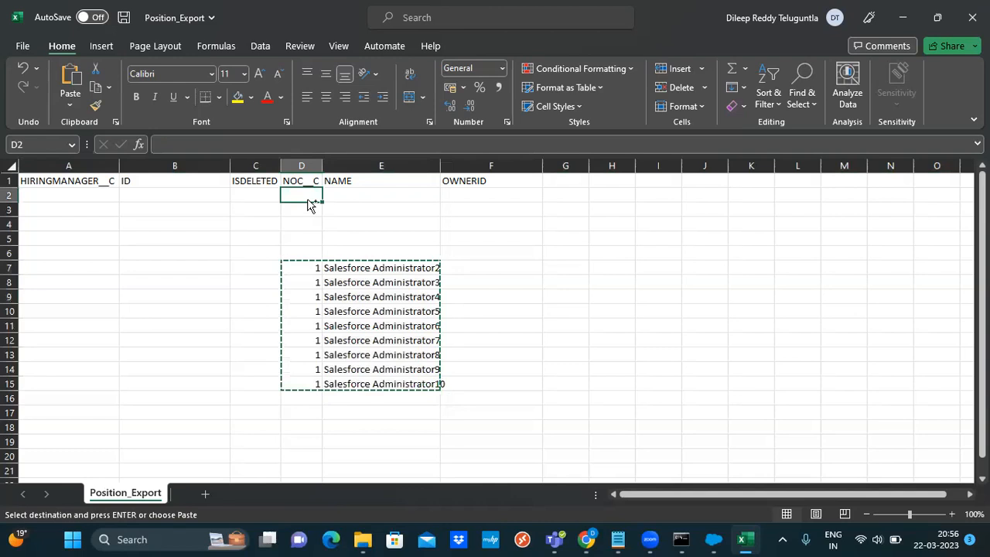
key(ctrl+v)
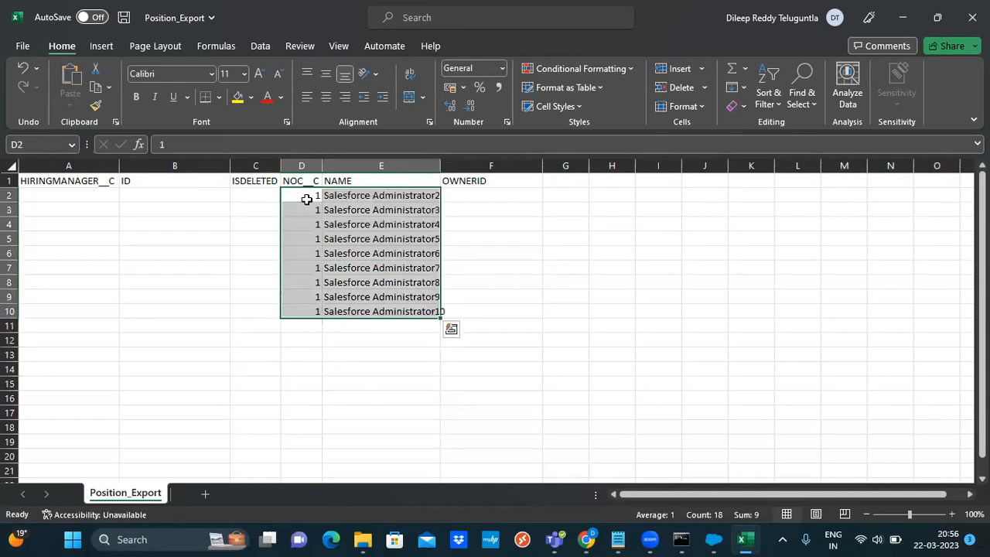
click(65, 198)
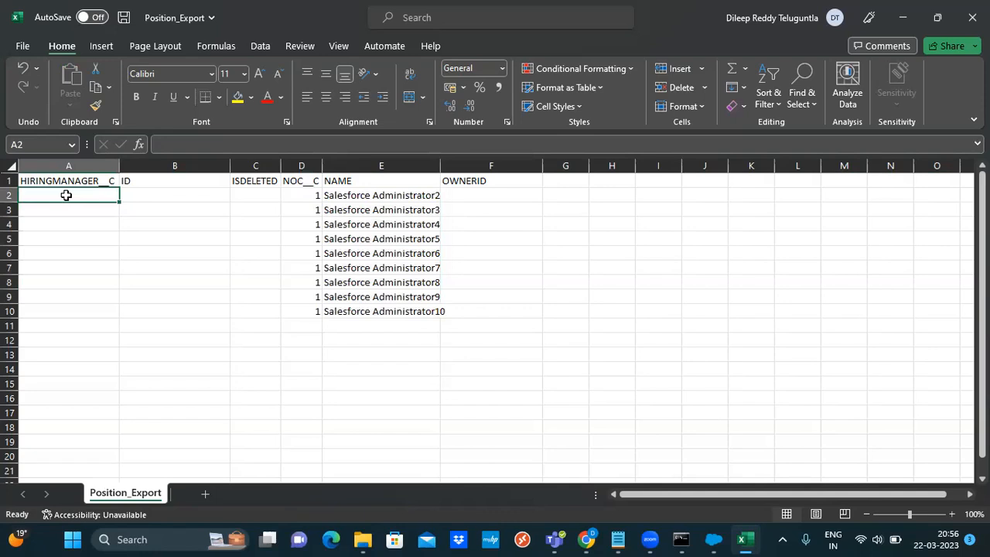
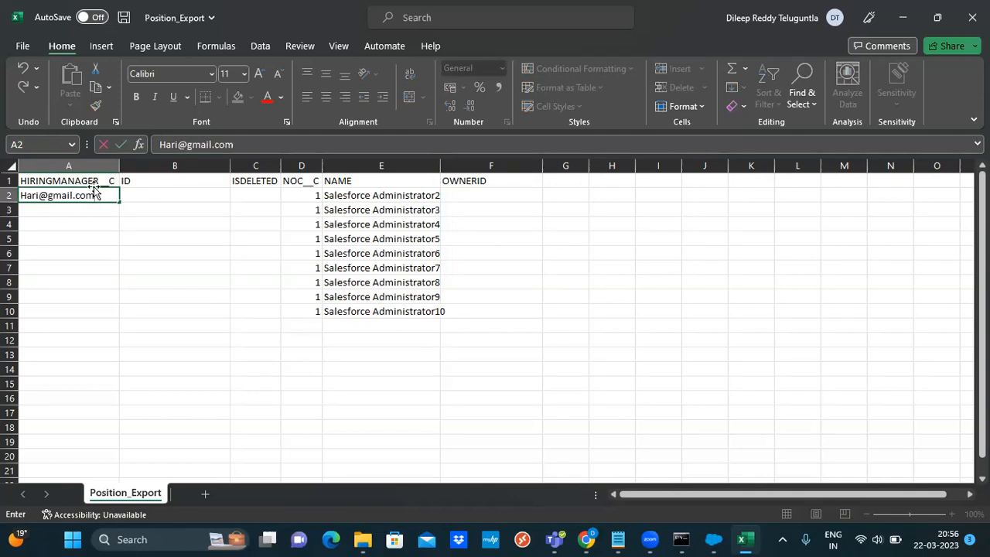
Enter the hiring manager's e-mail in A2 and fill it down through row 10
drag(120, 202, 116, 313)
click(245, 295)
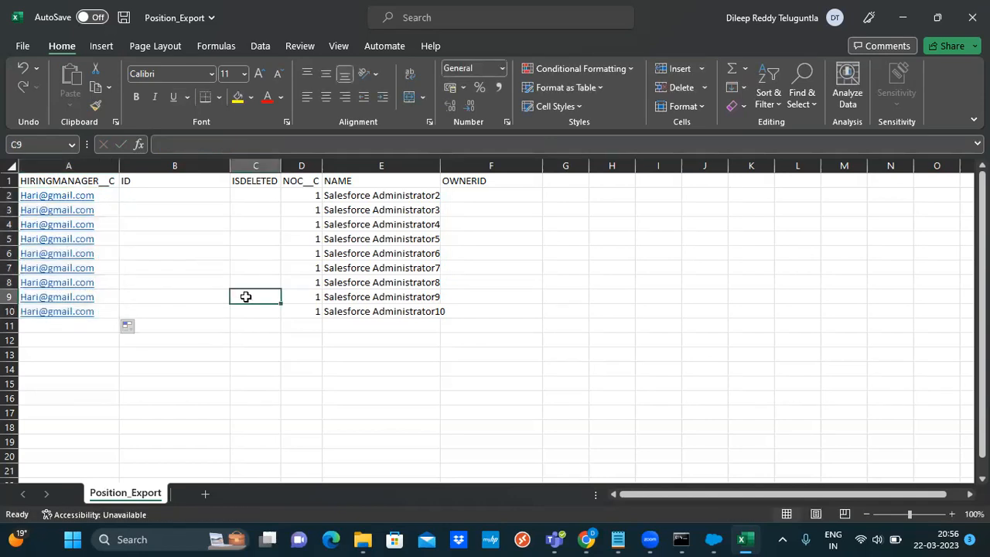
Delete the ID, ISDELETED and OWNERID columns
right_click(187, 165)
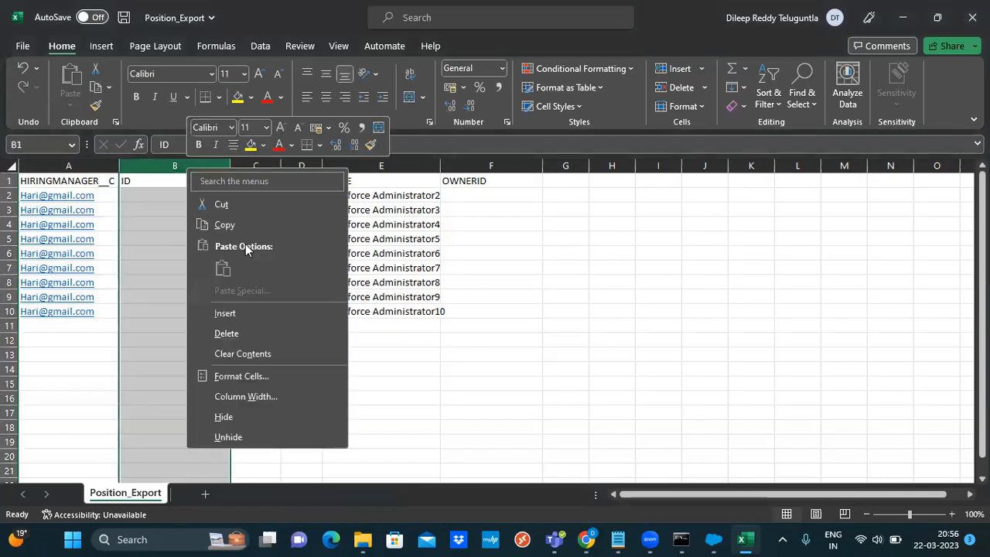
click(233, 332)
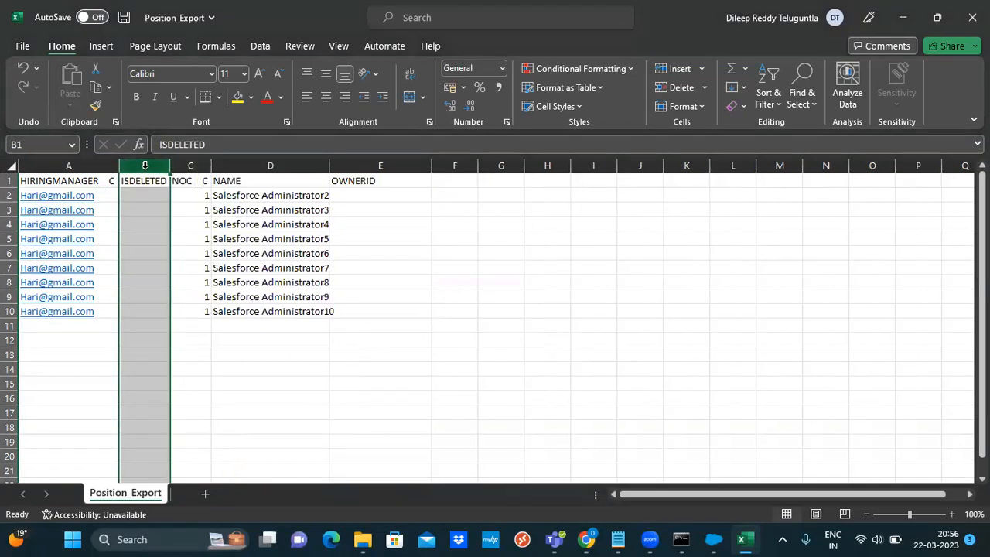
right_click(144, 166)
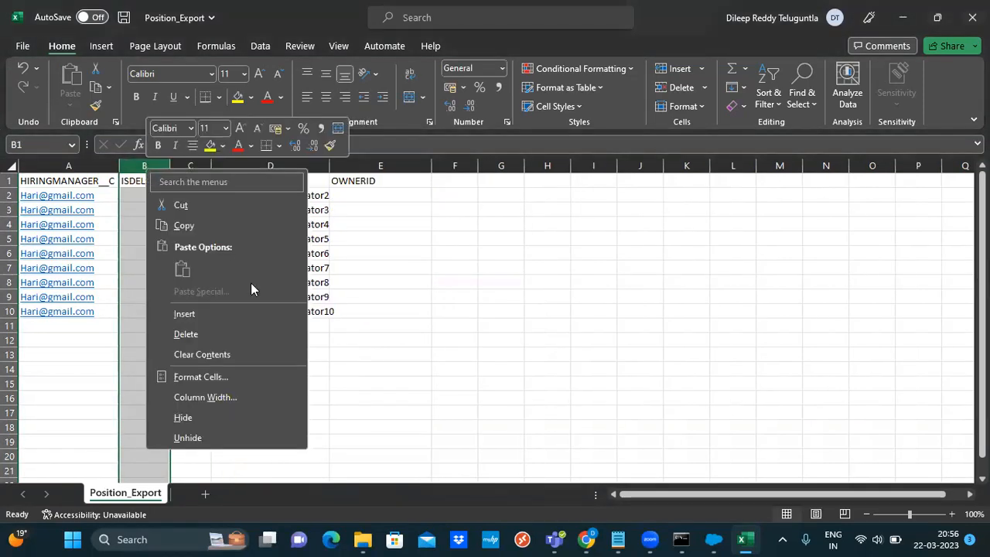
click(223, 335)
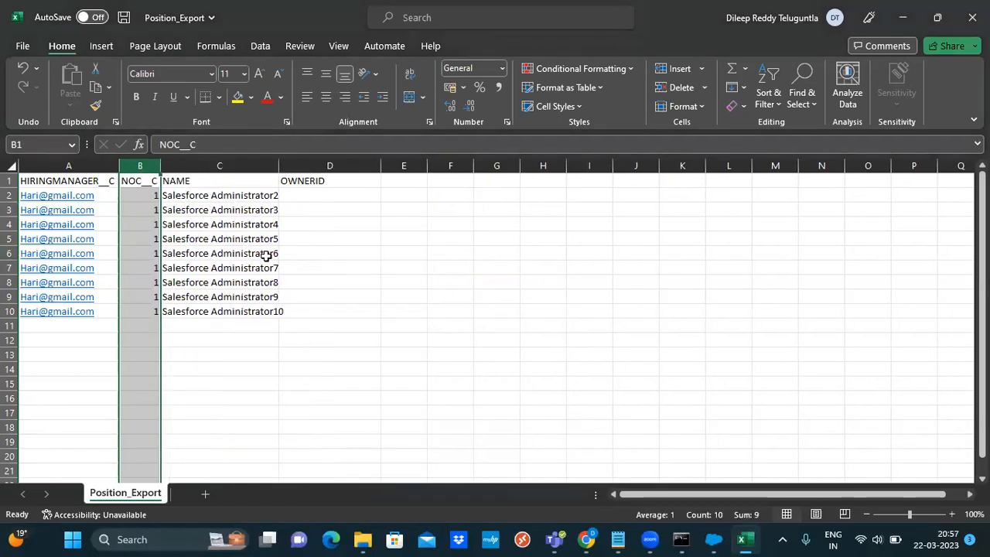
click(320, 165)
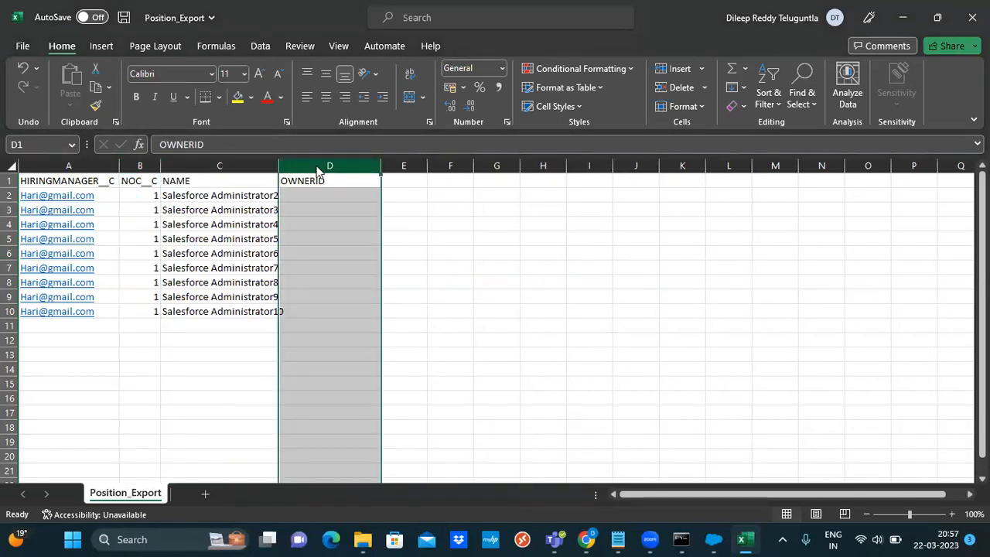
right_click(318, 171)
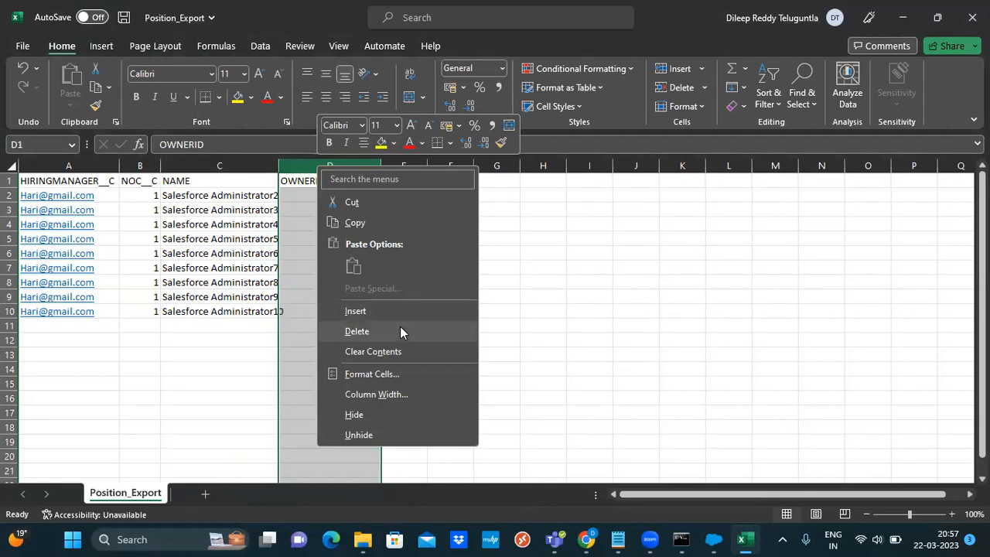
click(400, 331)
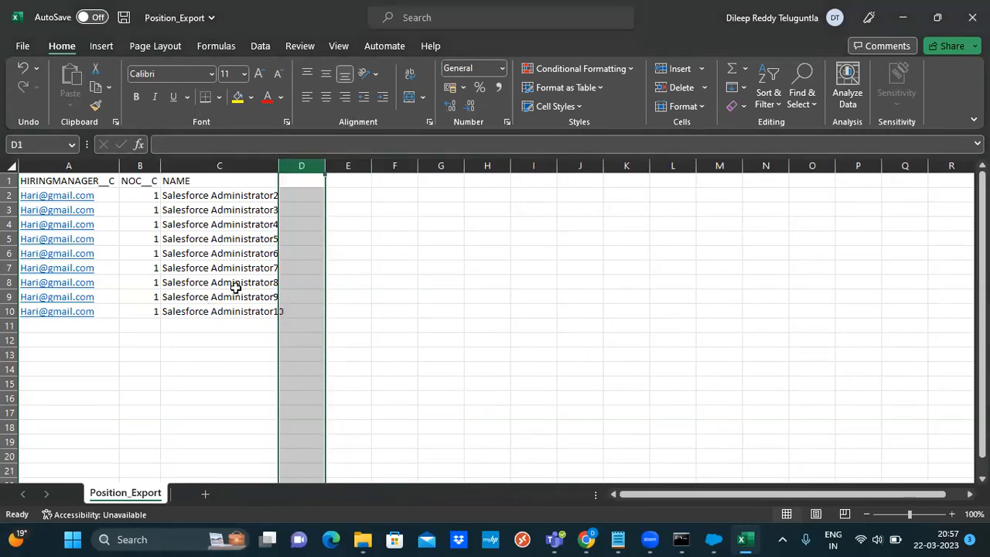
click(22, 48)
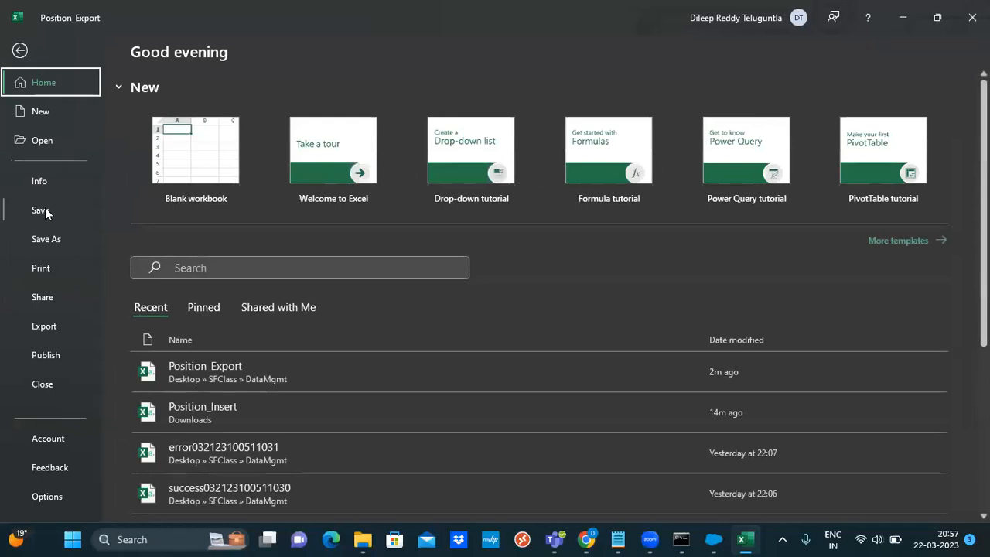
Save the workbook as Position_Insert.csv, CSV (Comma delimited), in the DataMgmt folder
click(48, 242)
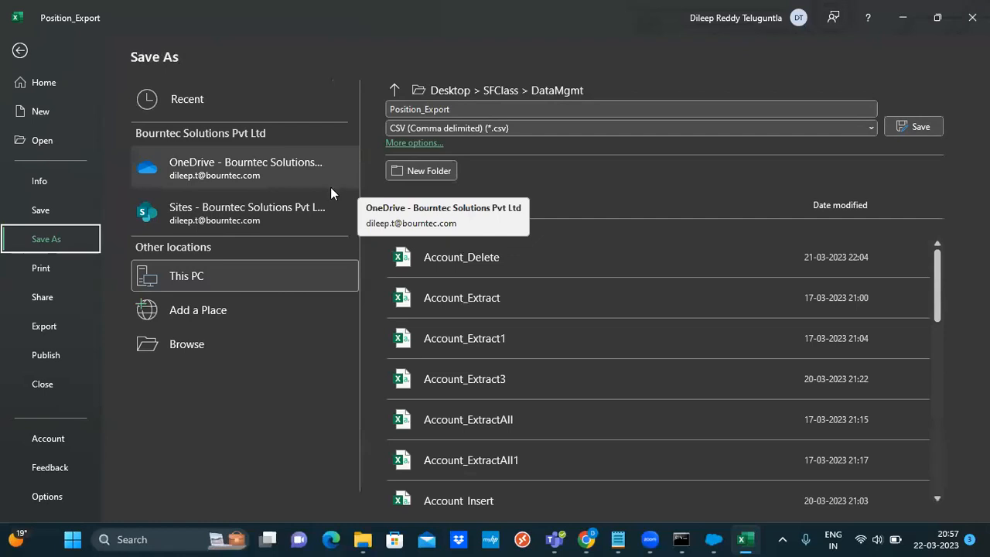
click(200, 276)
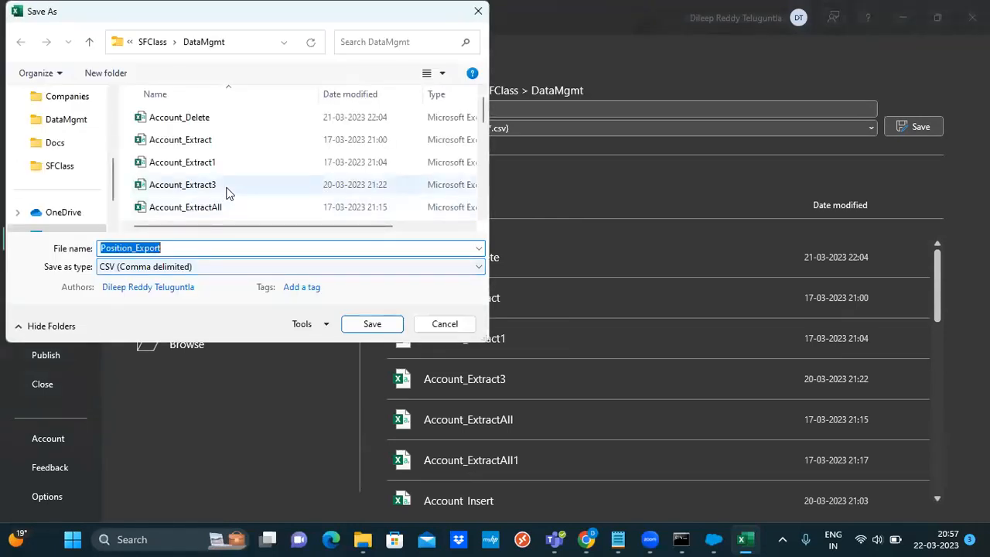
click(77, 123)
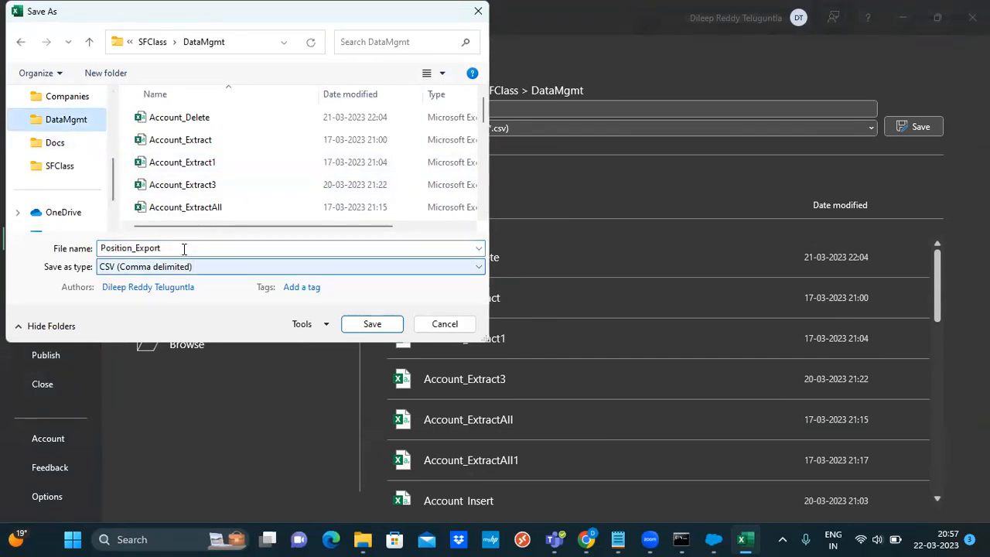
click(622, 539)
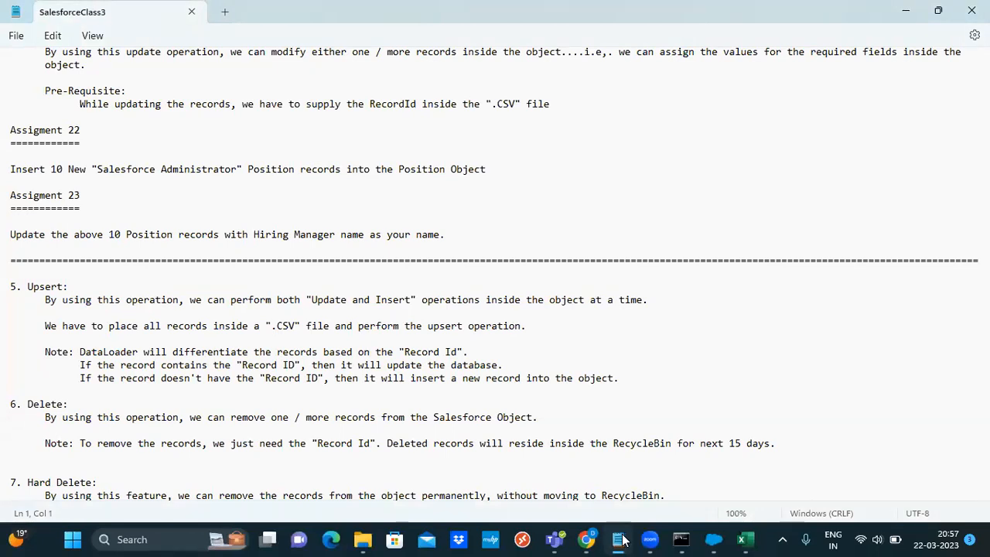
click(623, 539)
click(184, 247)
click(184, 247)
key(BackSpace)
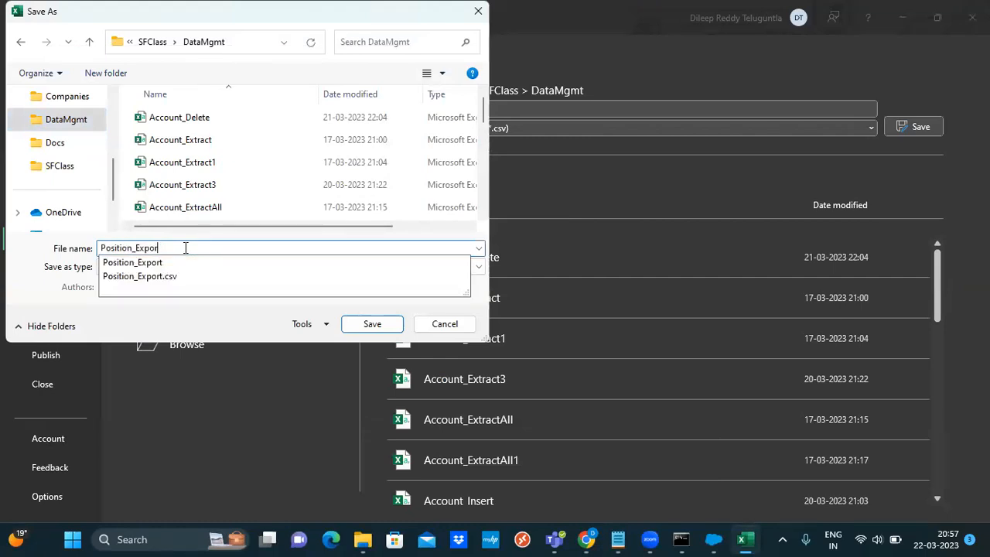
text(Insert)
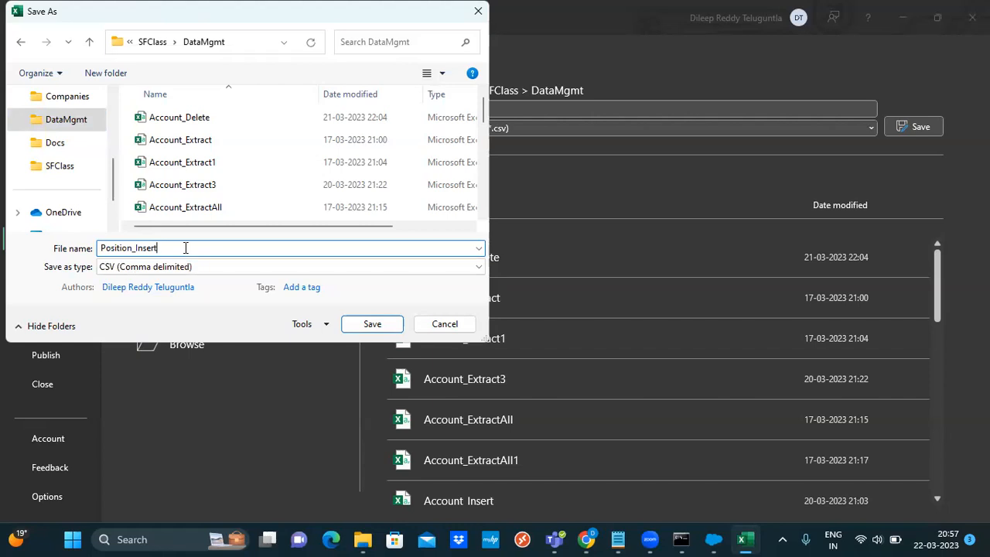
text(.csv)
click(376, 326)
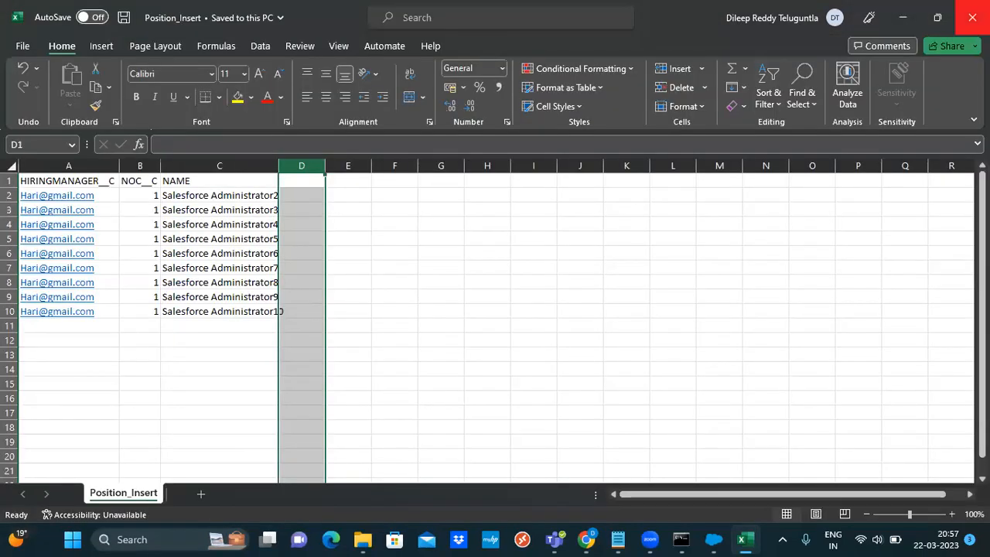
Close Excel, reopen Position_Insert from the folder, and widen column C to fit names
key(ctrl+w)
key(alt+F4)
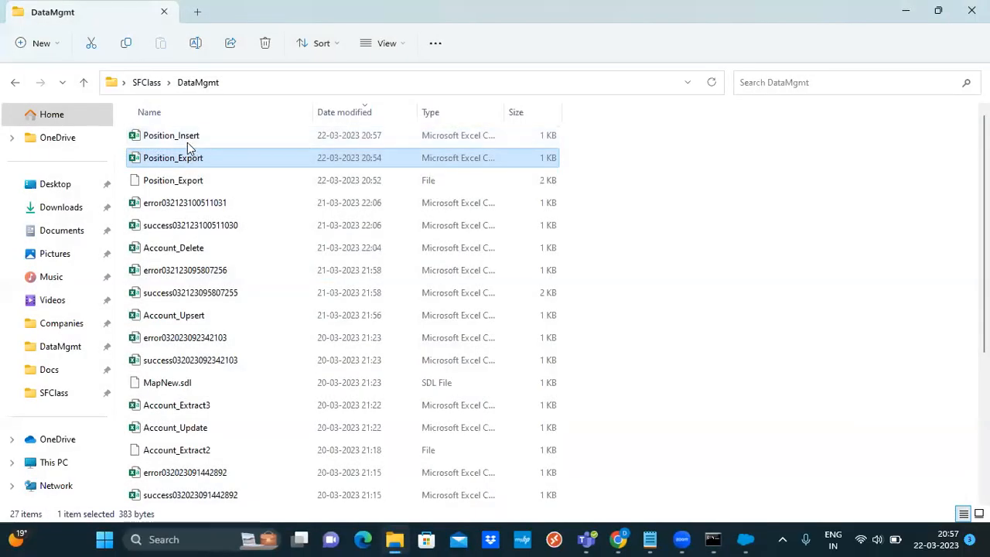
click(313, 138)
double_click(163, 138)
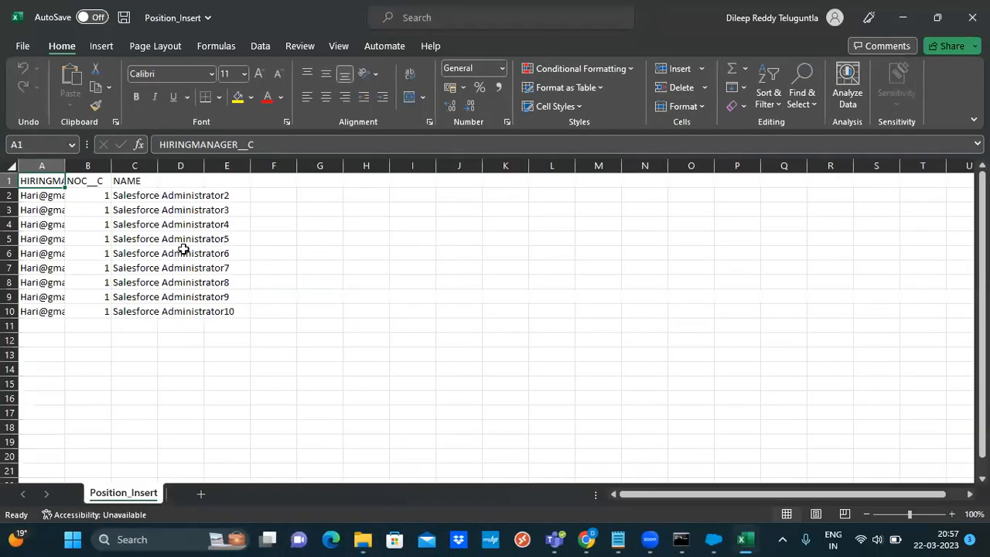
double_click(163, 165)
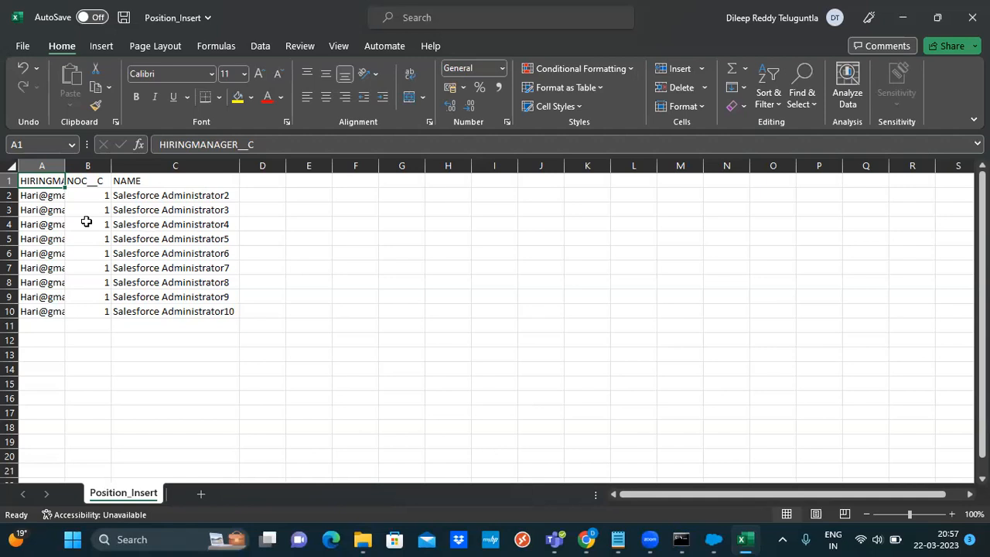
Insert a new row 2 and copy row 3's data into it
click(8, 195)
right_click(9, 198)
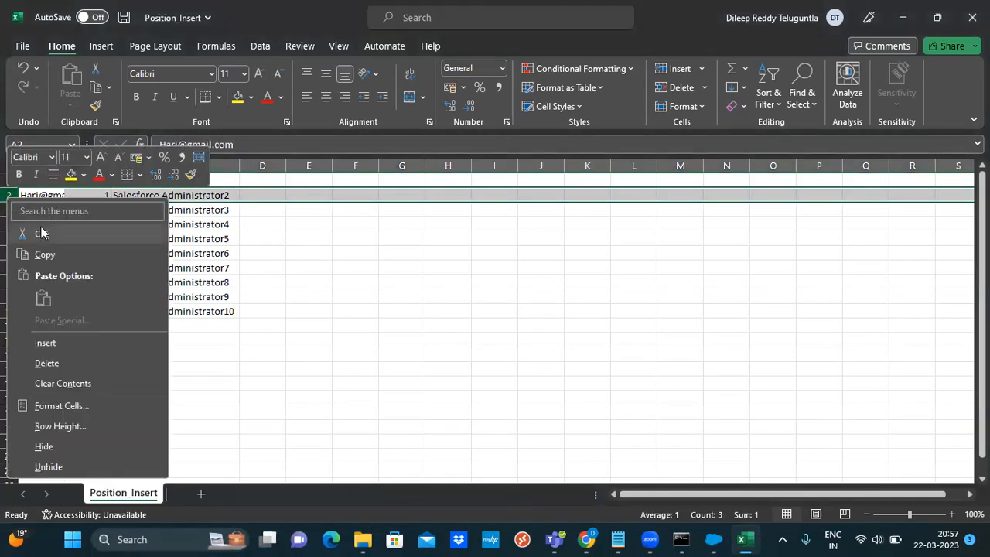
click(72, 346)
drag(44, 211, 163, 212)
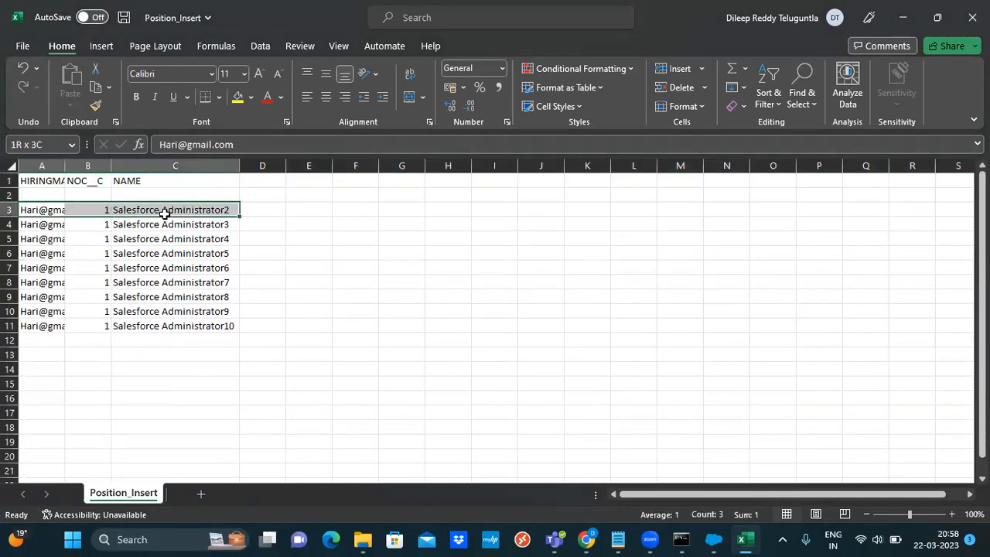
key(ctrl+c)
click(50, 195)
key(ctrl+v)
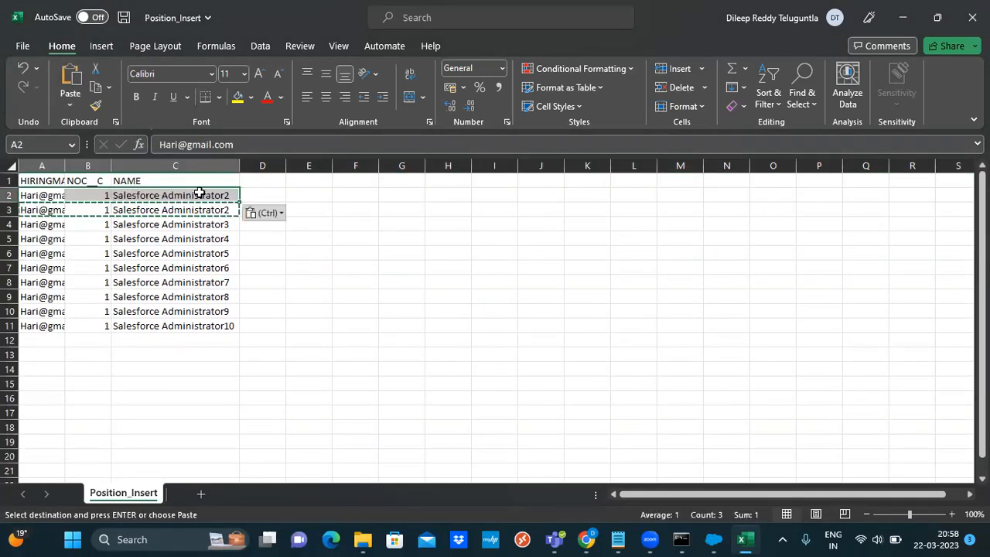
Change C2 to 'Salesforce Administrator1' and save the workbook
click(235, 195)
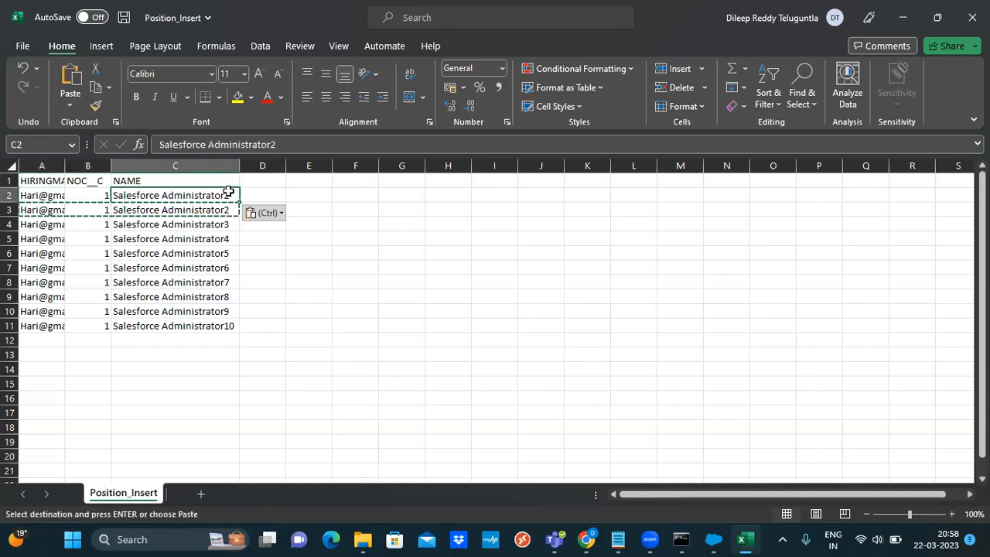
double_click(230, 193)
key(BackSpace)
text(10)
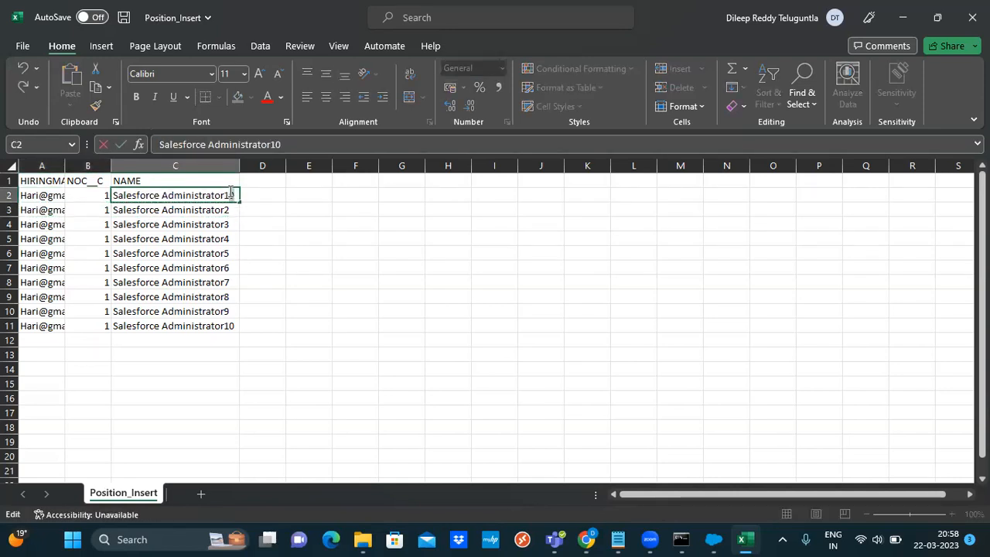
key(BackSpace)
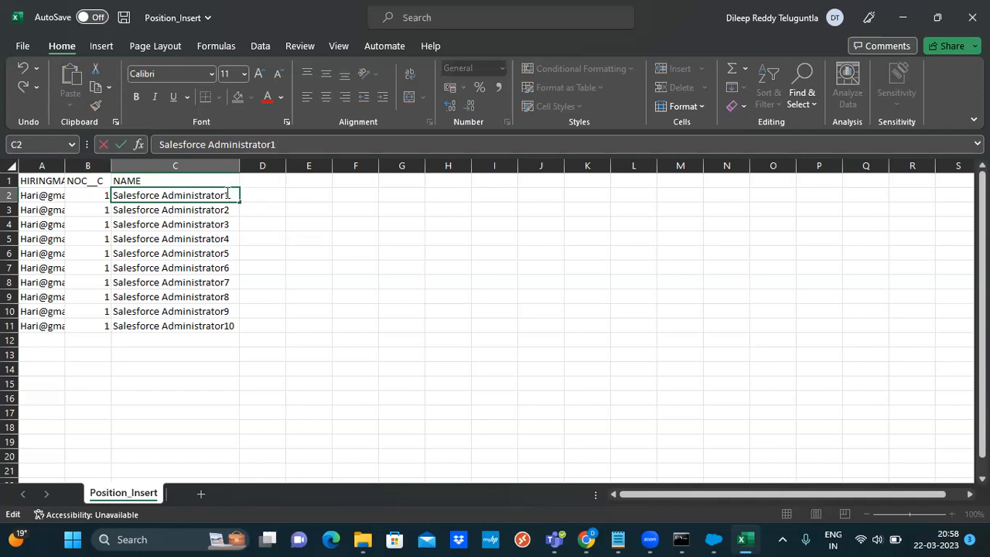
key(Return)
key(ctrl+s)
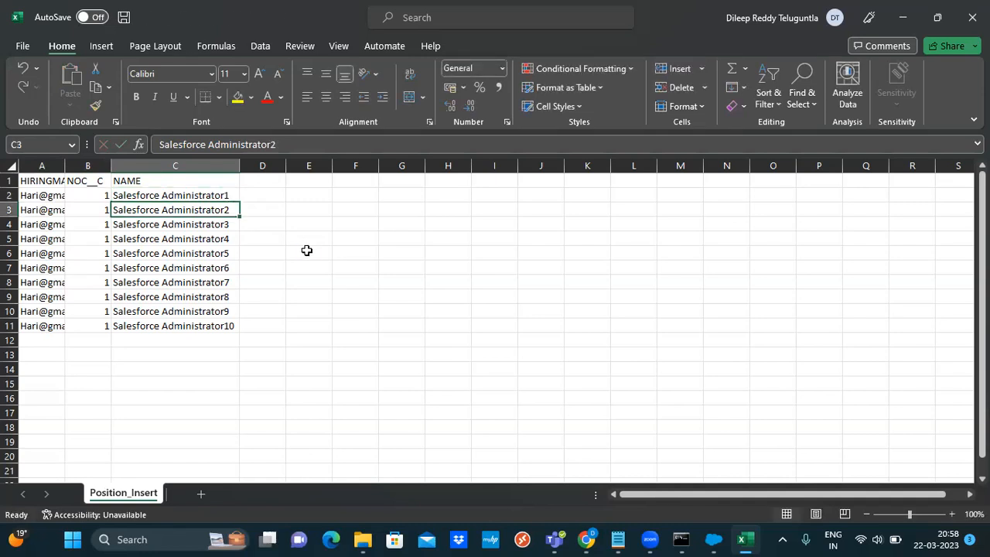
Close the workbook, refresh the Salesforce Positions list, and bring Data Loader forward
click(973, 19)
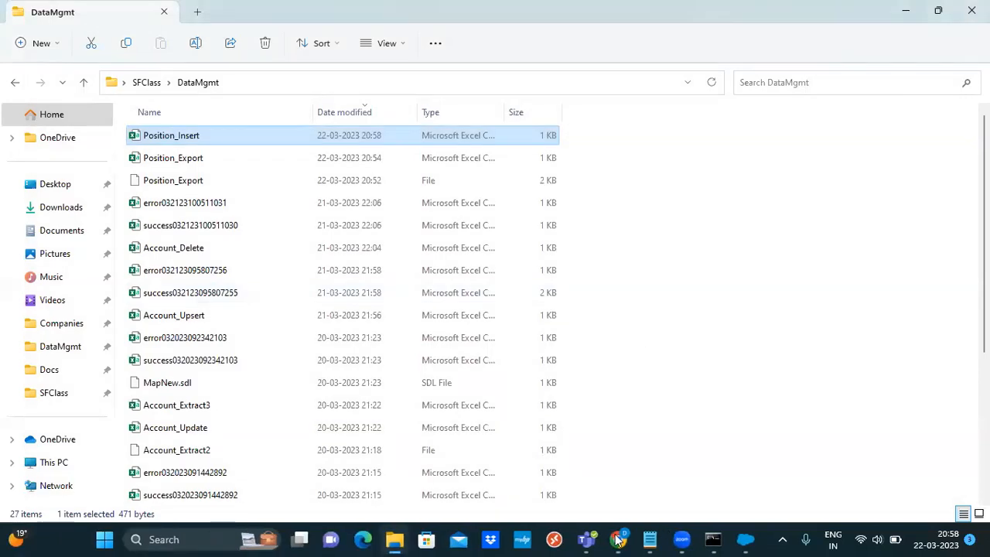
click(619, 539)
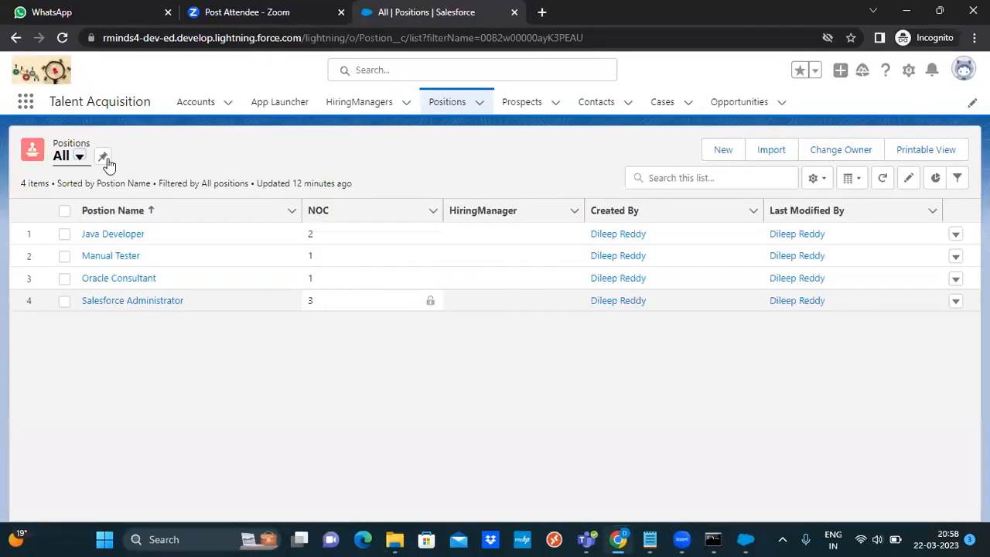
click(883, 178)
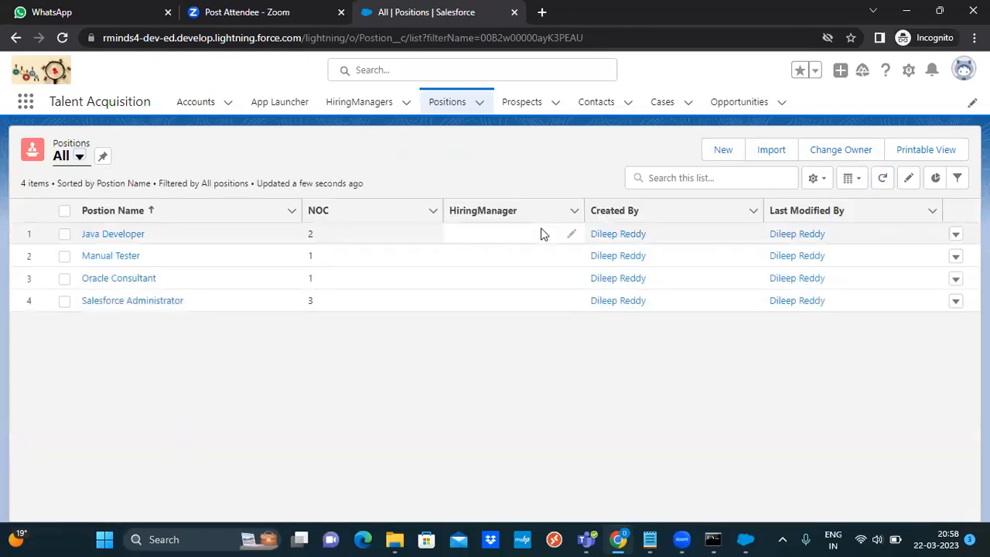
click(749, 538)
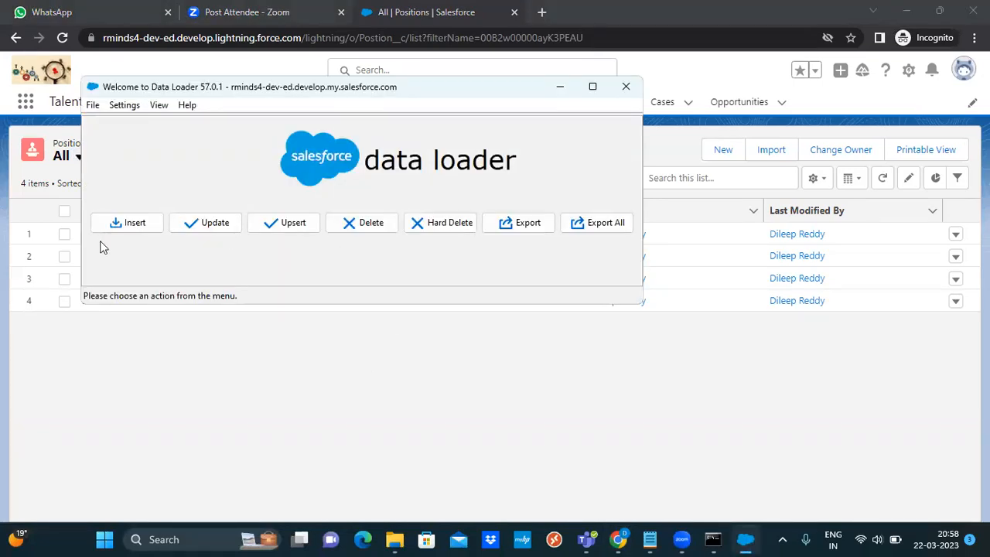
Set up an Insert into Postion__c from Position_Insert.csv and accept the 10-row check
click(131, 224)
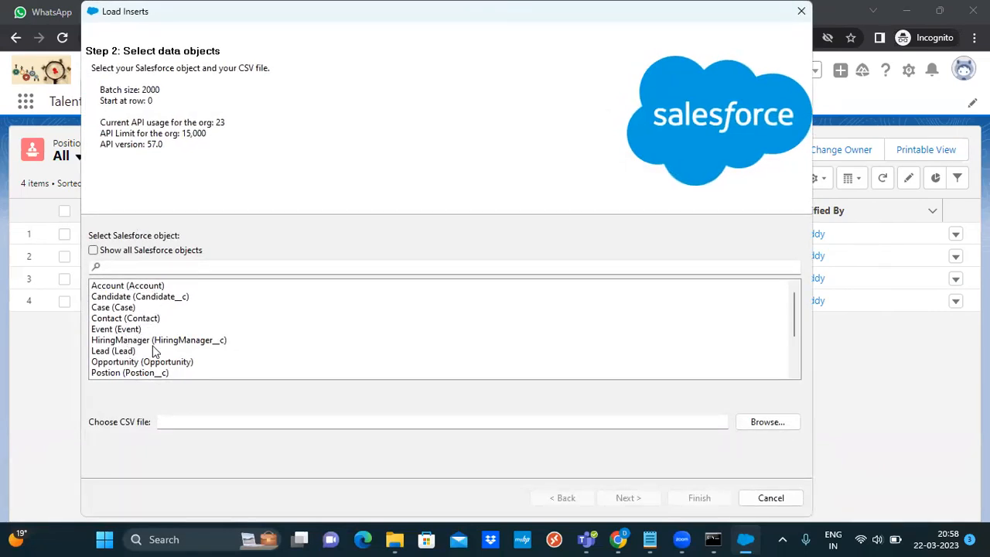
click(145, 374)
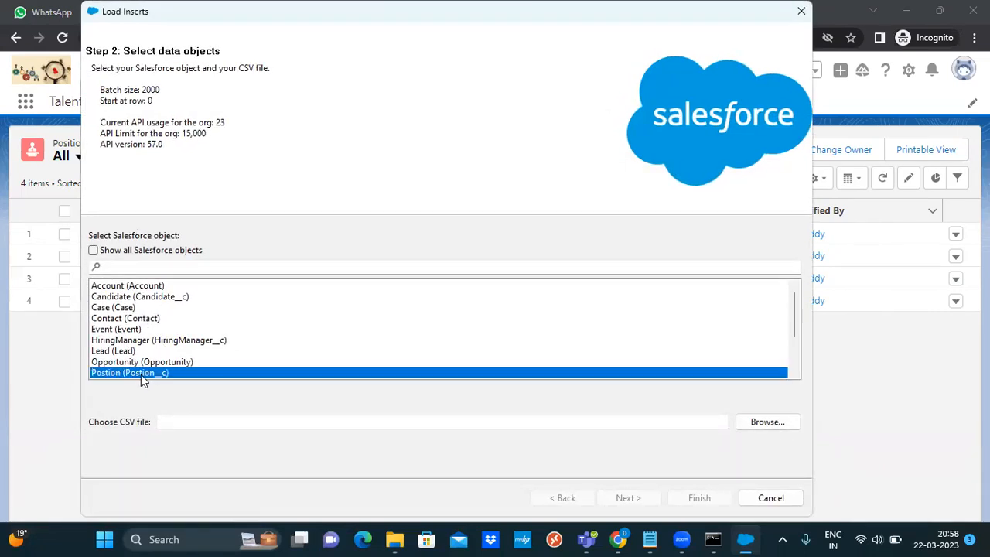
key(Tab)
key(space)
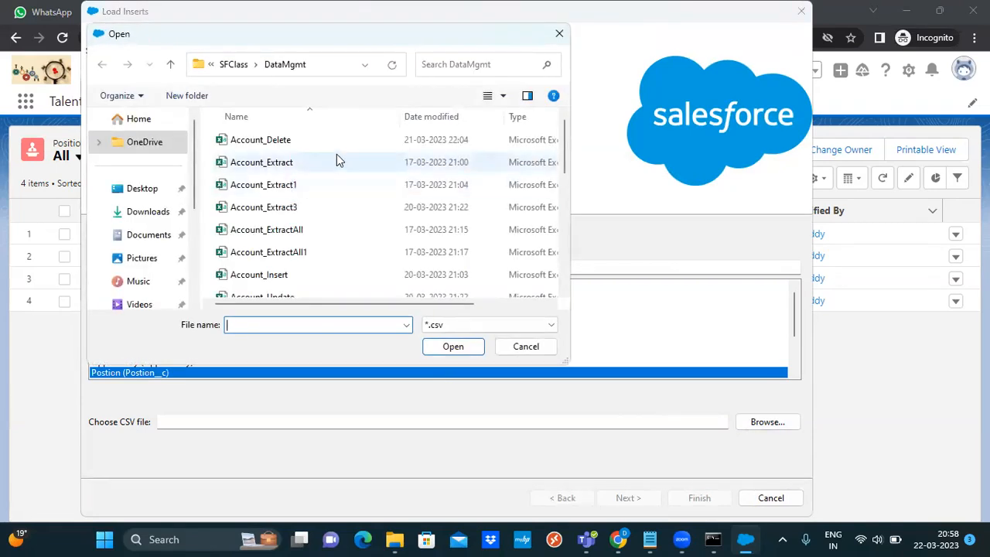
drag(568, 137, 565, 225)
click(302, 220)
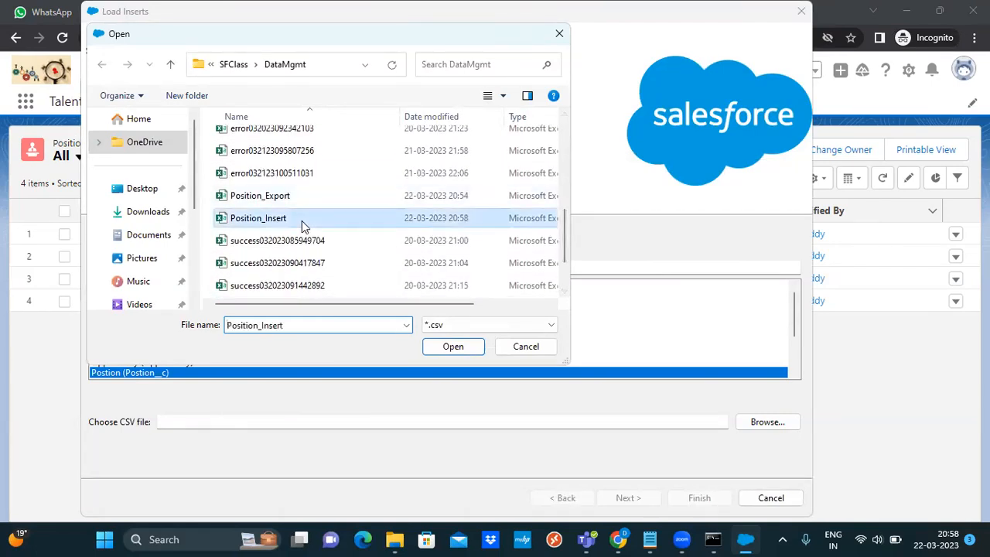
click(461, 357)
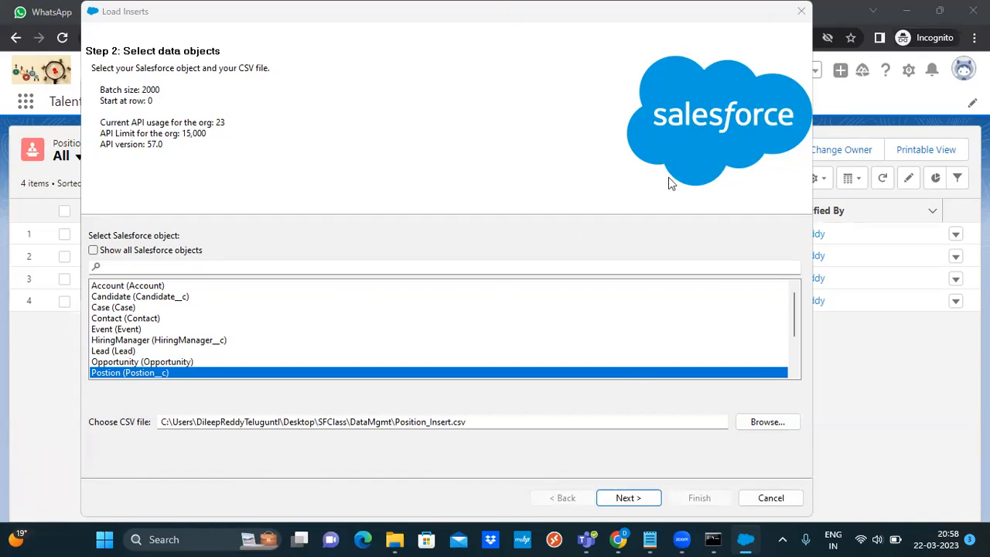
click(623, 499)
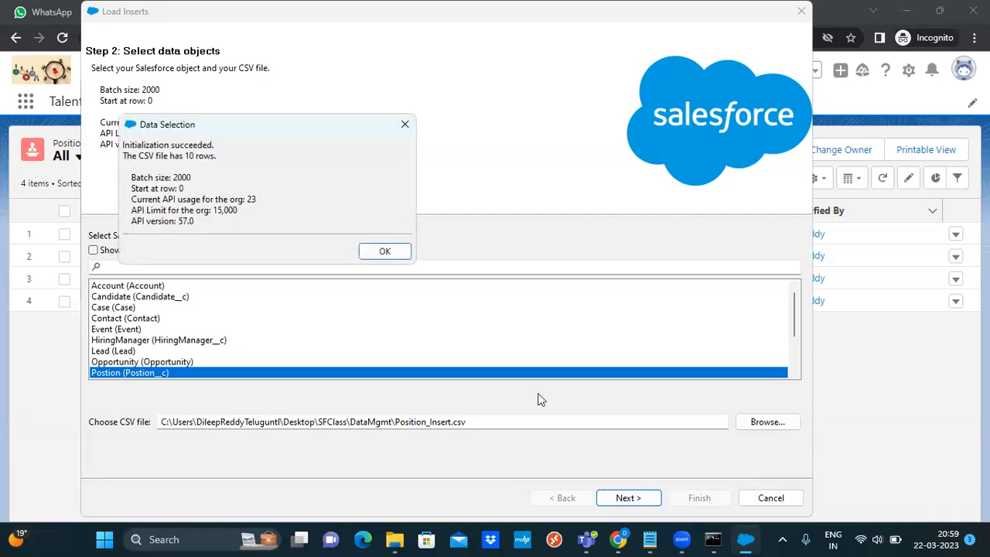
click(374, 253)
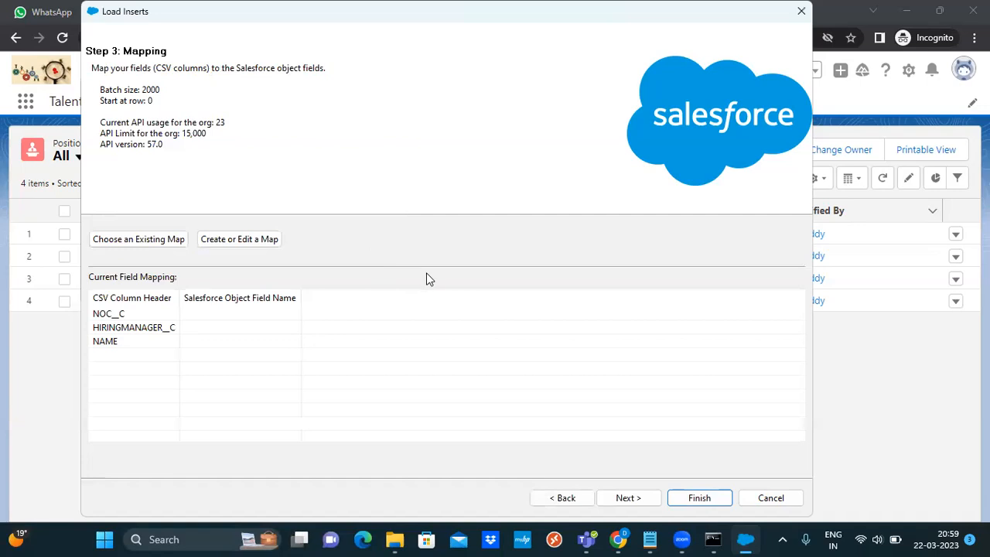
Map NAME to Name and HIRINGMANAGER__C to HiringManager__c, fixing a wrong mapping
click(261, 242)
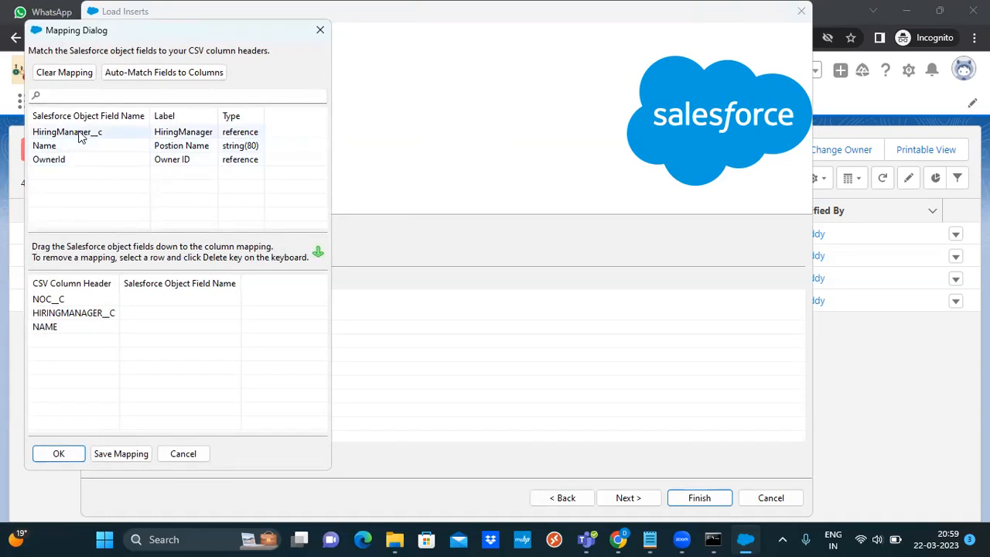
drag(73, 147, 181, 336)
drag(92, 136, 188, 327)
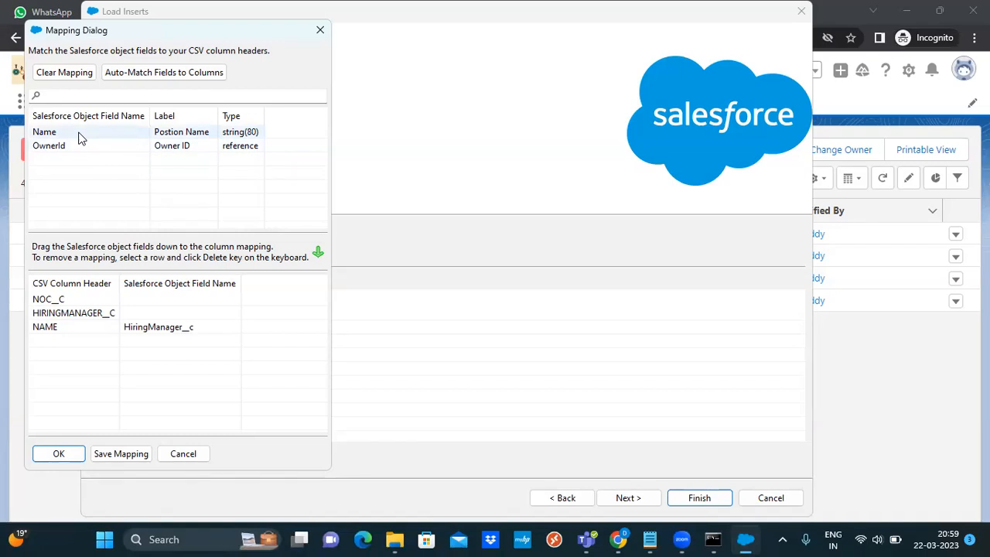
click(171, 329)
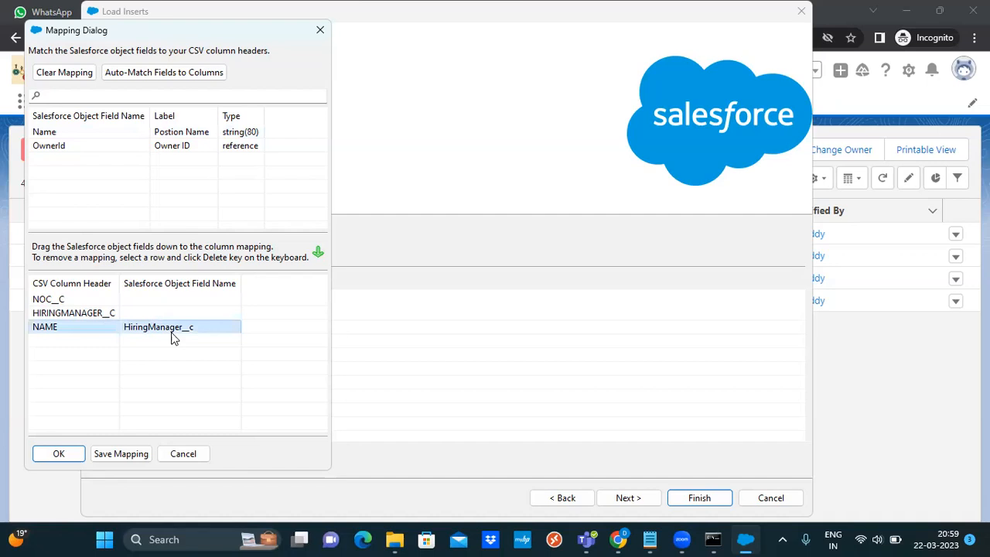
drag(173, 336, 121, 158)
drag(53, 151, 164, 331)
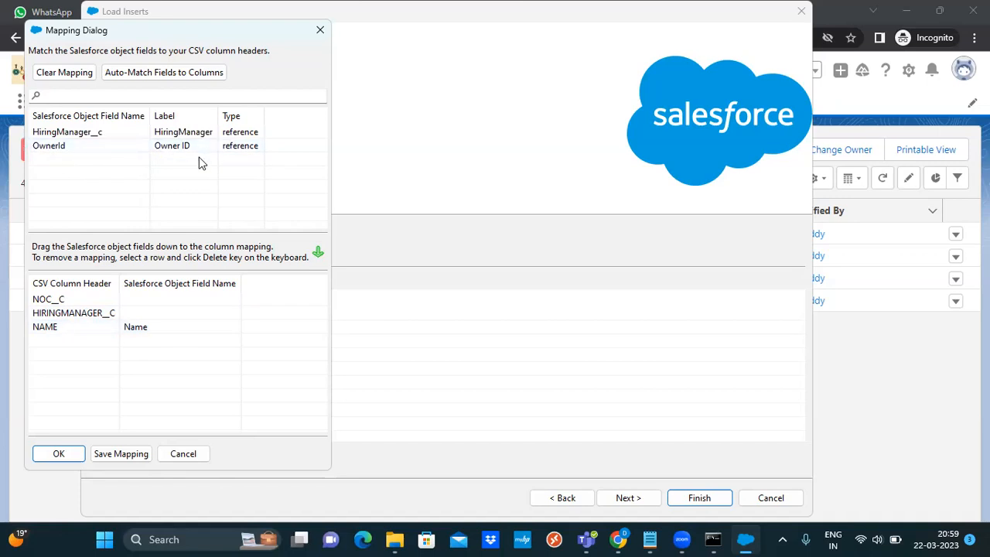
drag(104, 135, 194, 320)
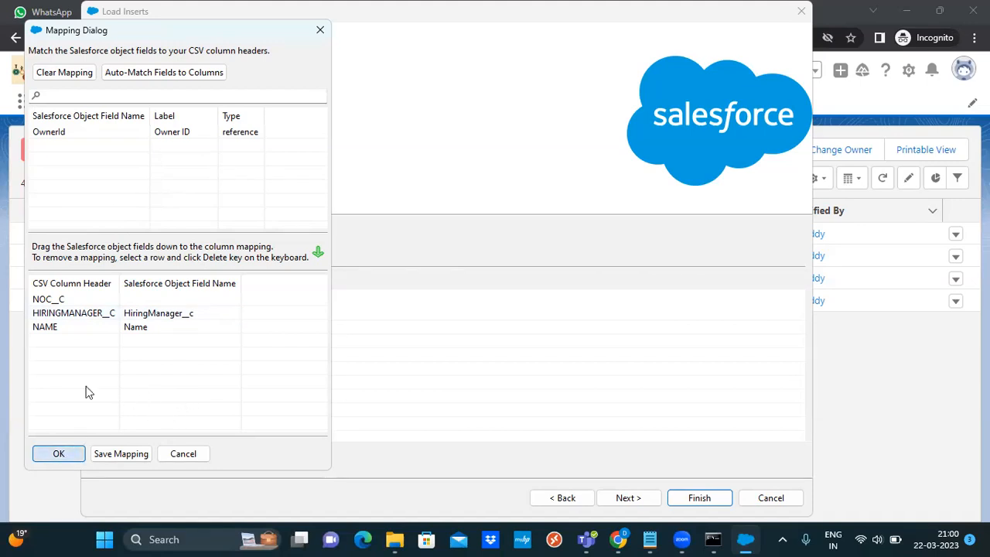
key(Return)
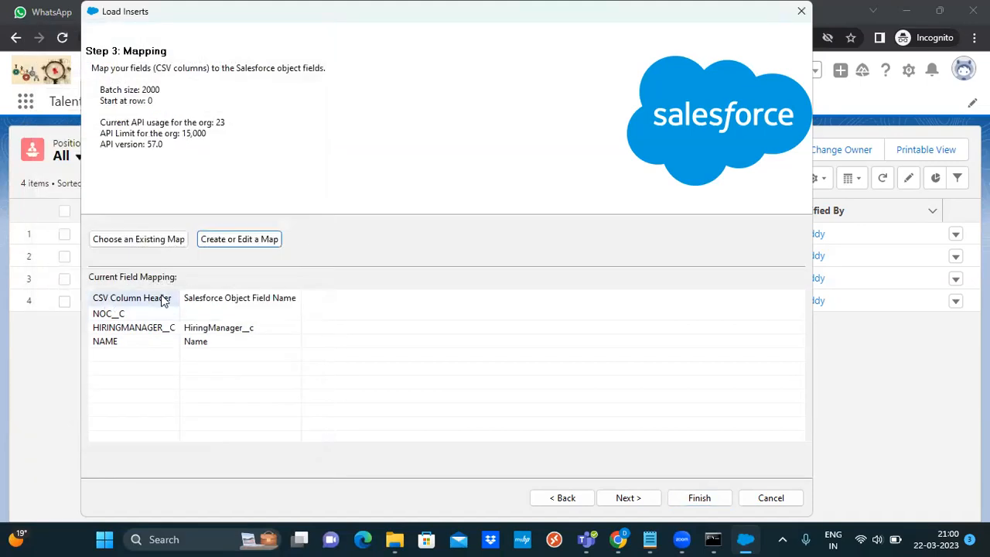
click(628, 498)
Finish and confirm the Position insert, which ends with 0 successes and 10 errors
click(698, 497)
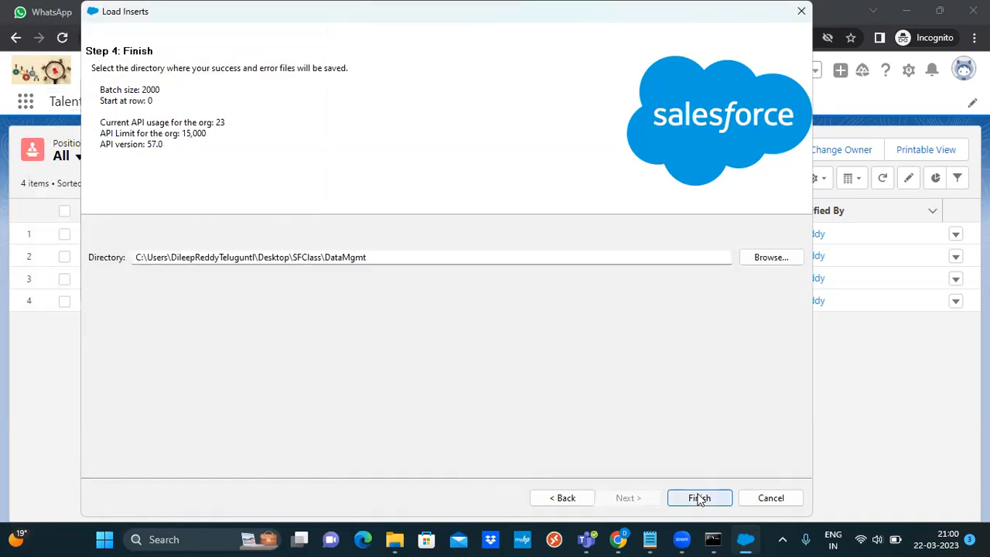
click(536, 324)
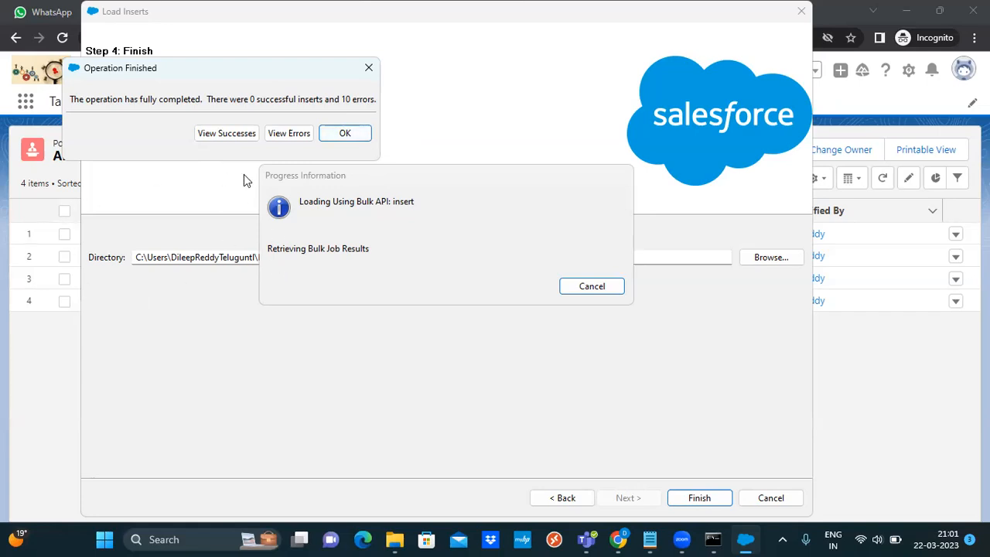
Close the insert results and reopen Position_Insert from the DataMgmt folder
click(345, 136)
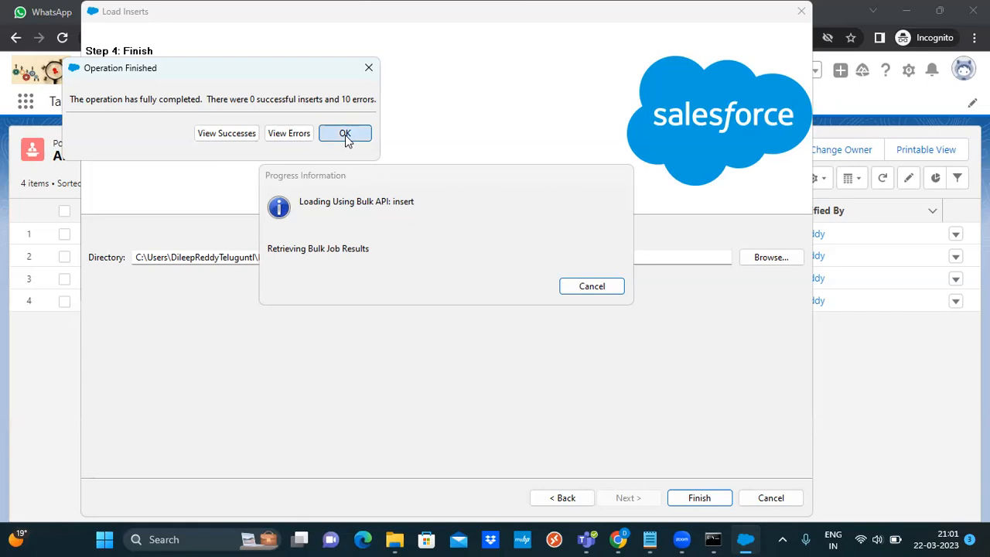
click(391, 540)
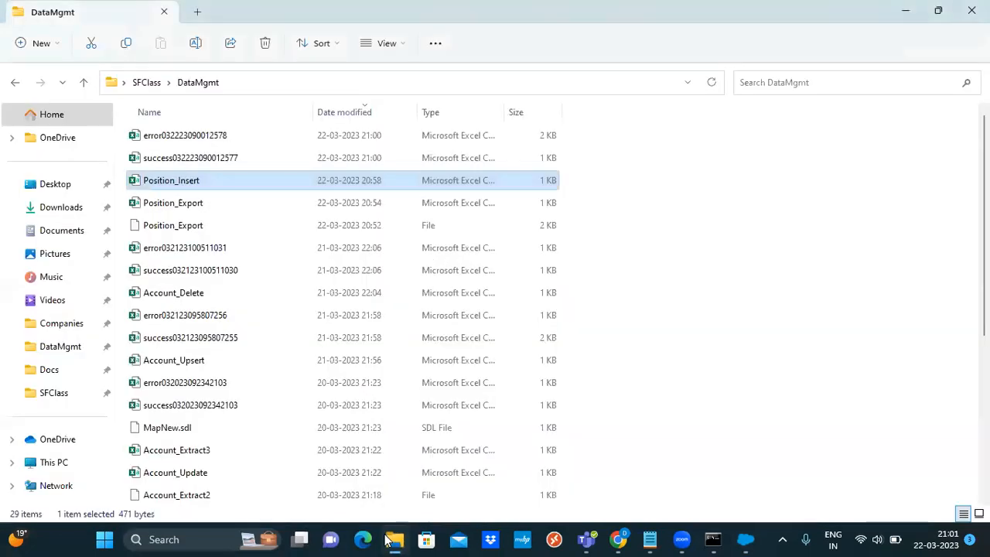
right_click(206, 184)
click(192, 180)
double_click(191, 179)
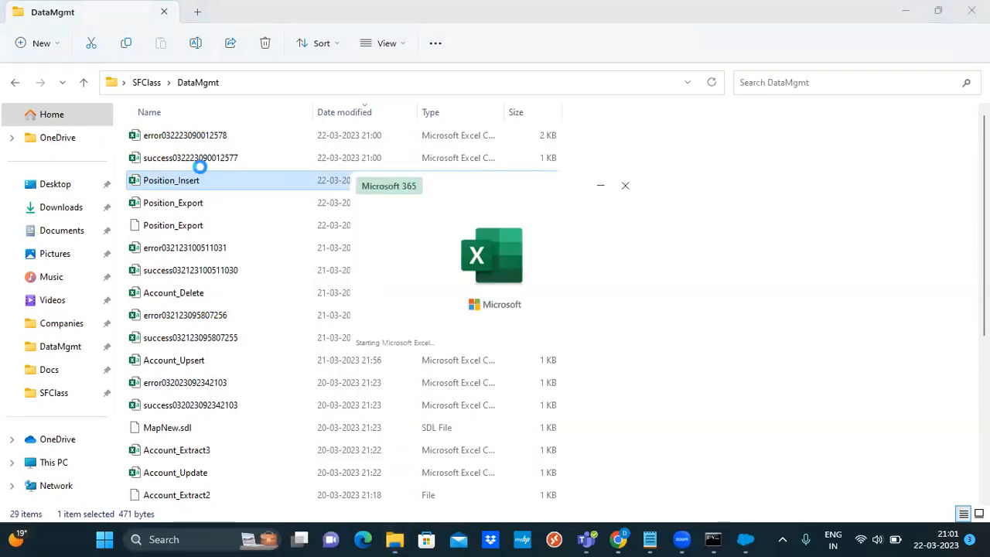
Delete the NOC__C column, autofit columns A and B, and save the file
click(92, 167)
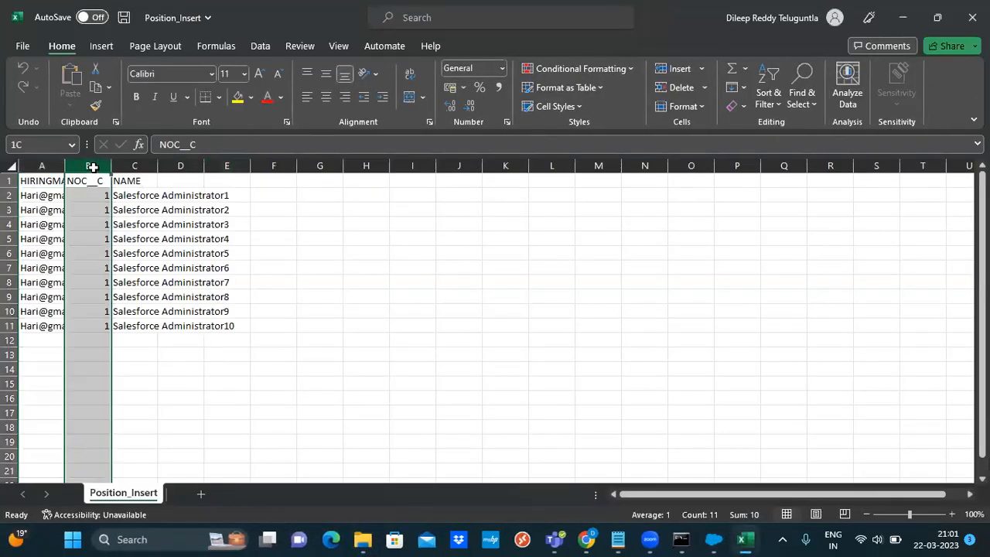
right_click(92, 167)
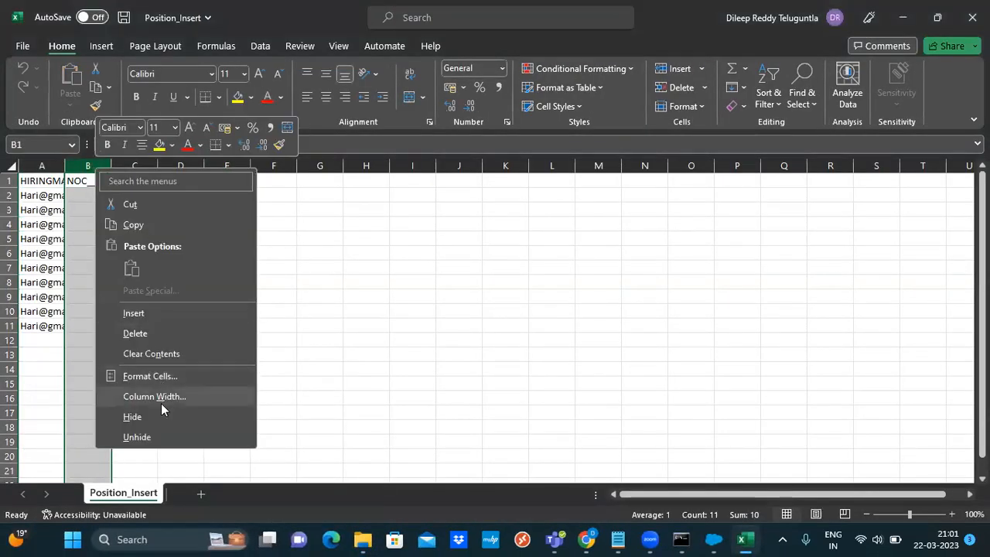
click(154, 335)
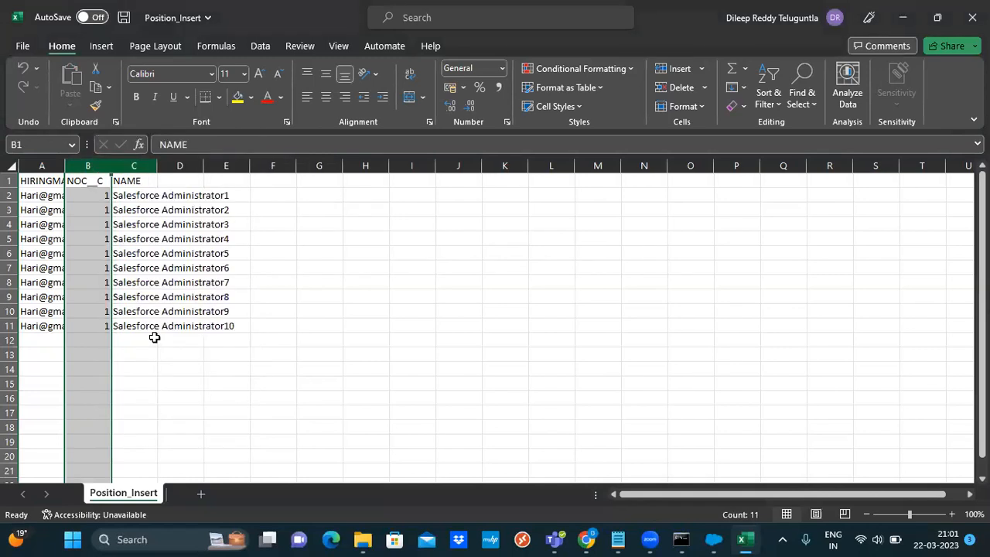
double_click(66, 164)
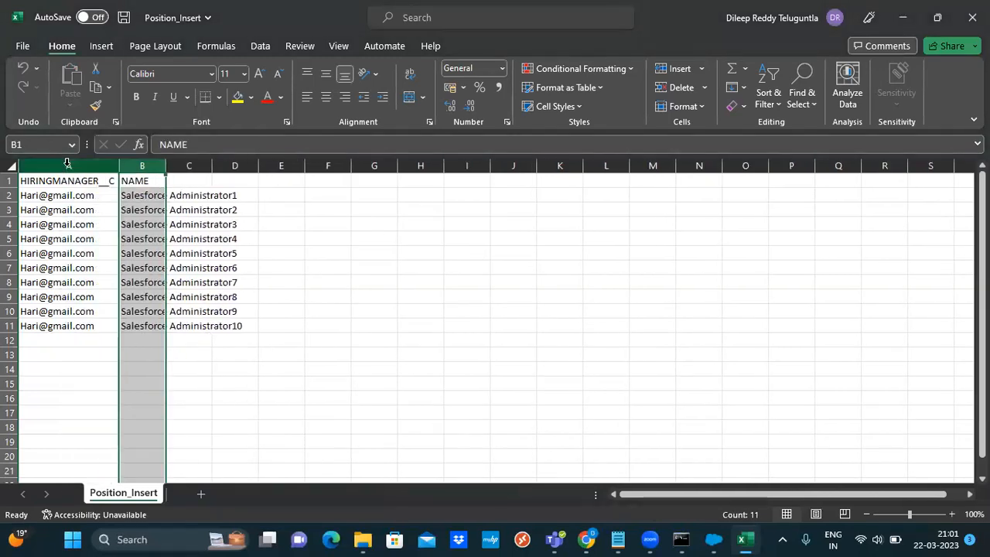
double_click(165, 164)
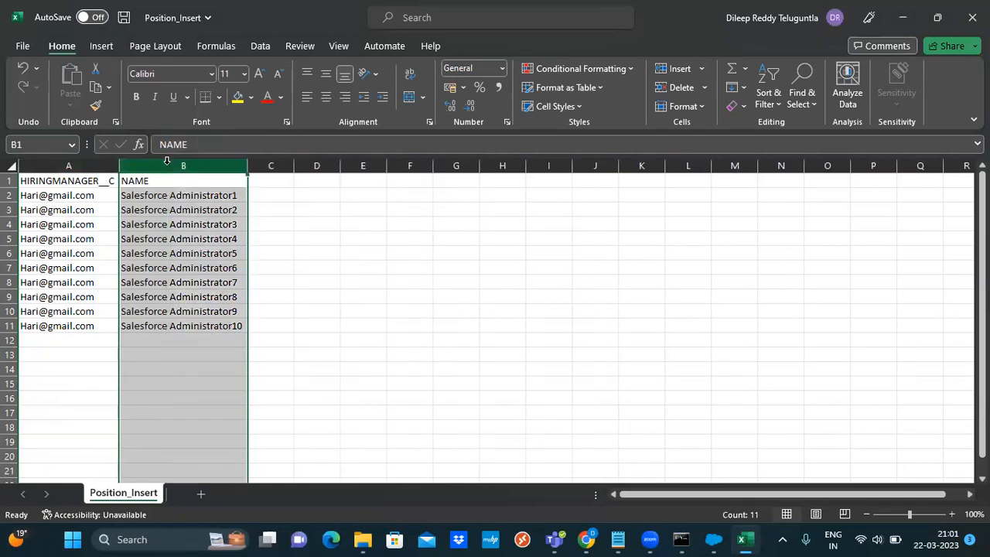
click(400, 307)
key(ctrl+s)
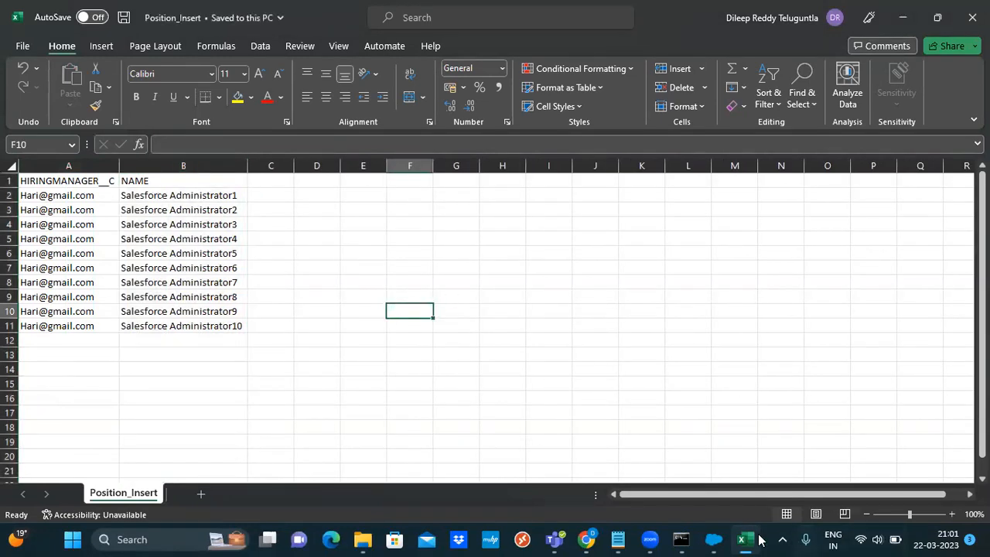
click(713, 539)
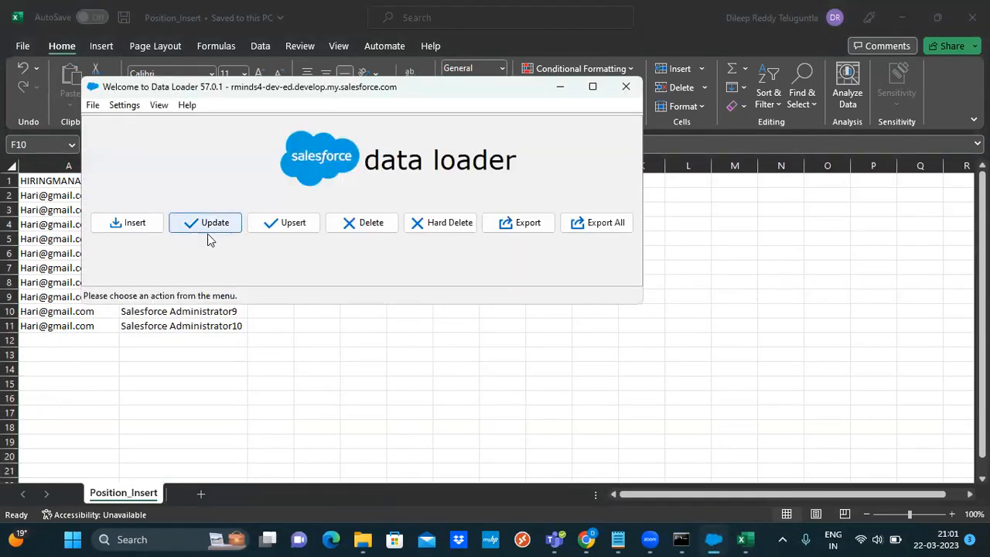
Start a new Insert into Postion__c with Position_Insert.csv and accept the 10-row message
click(972, 17)
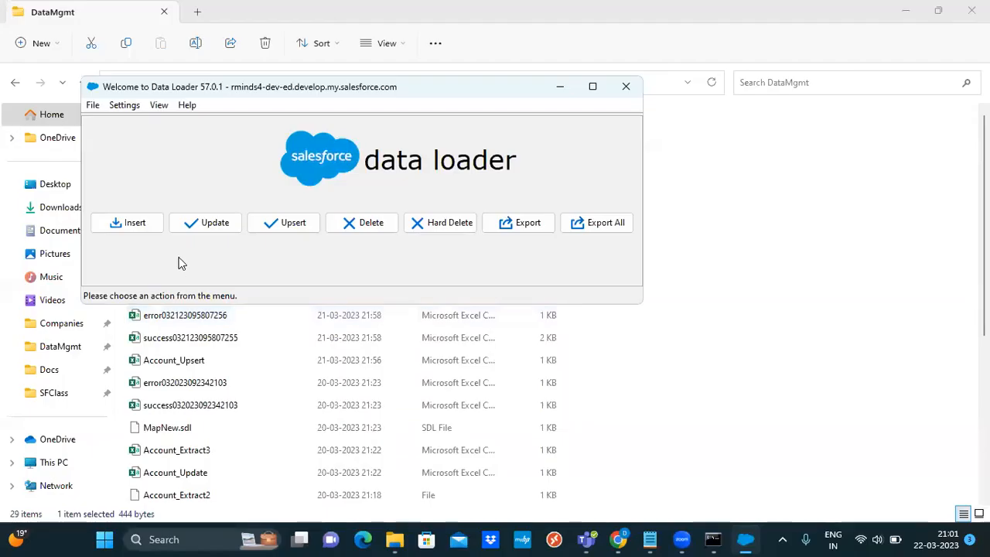
click(133, 222)
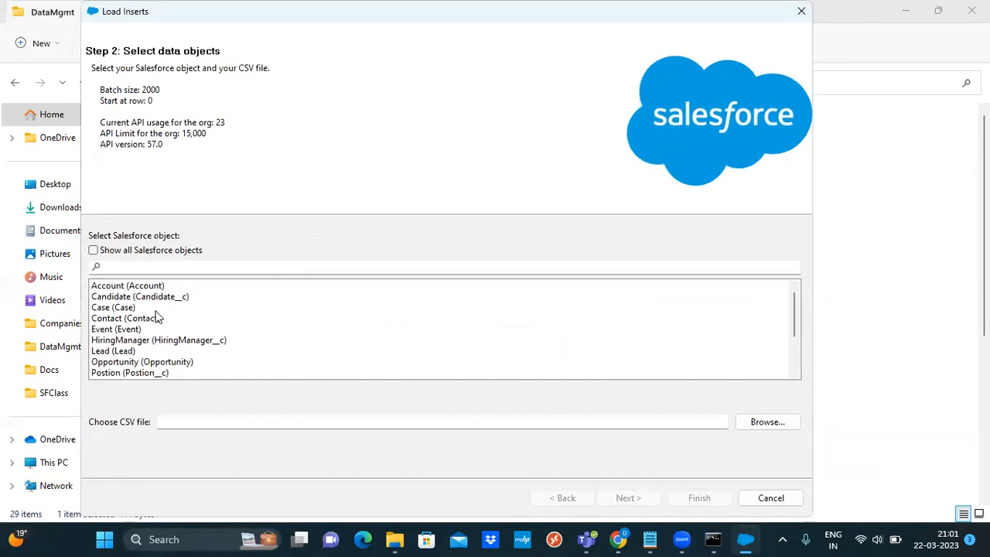
click(148, 373)
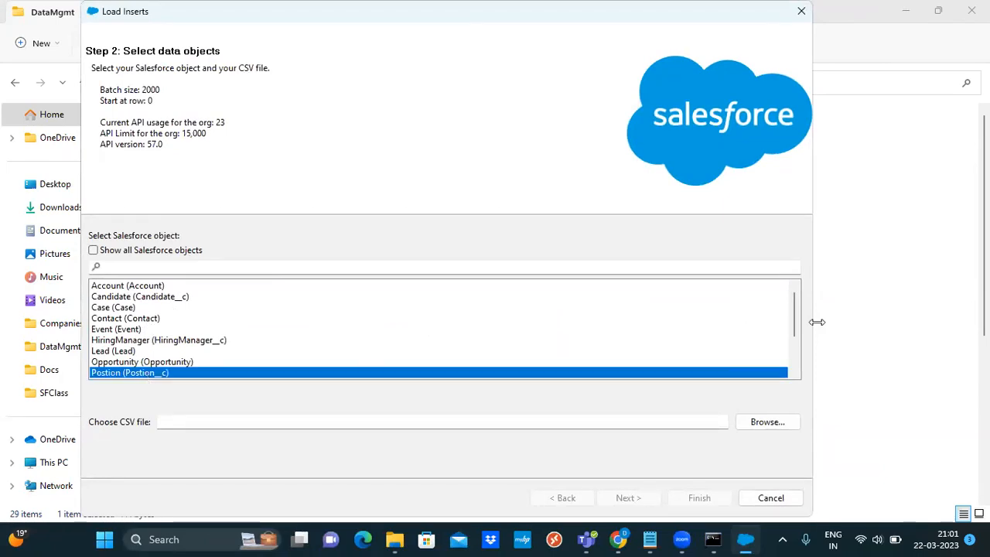
drag(793, 320, 796, 331)
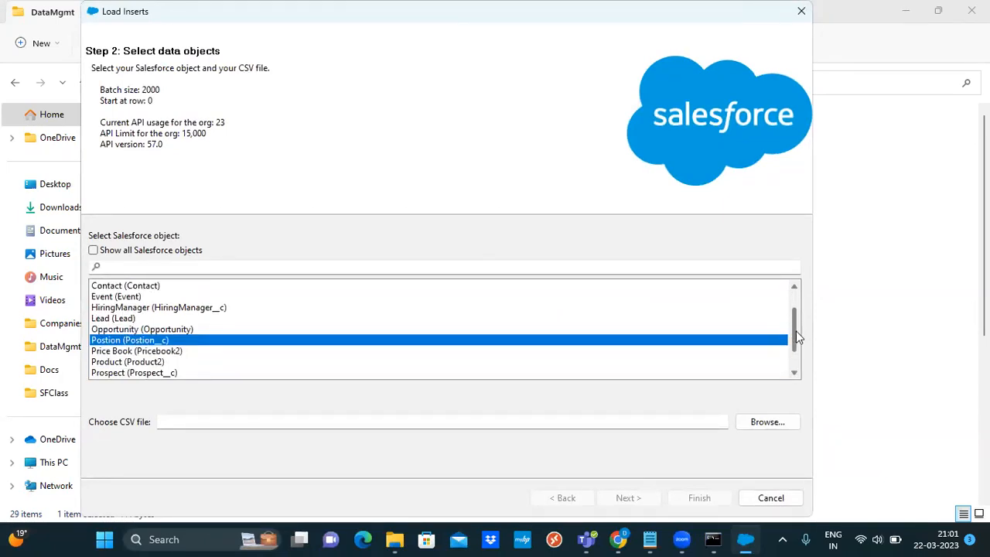
click(764, 422)
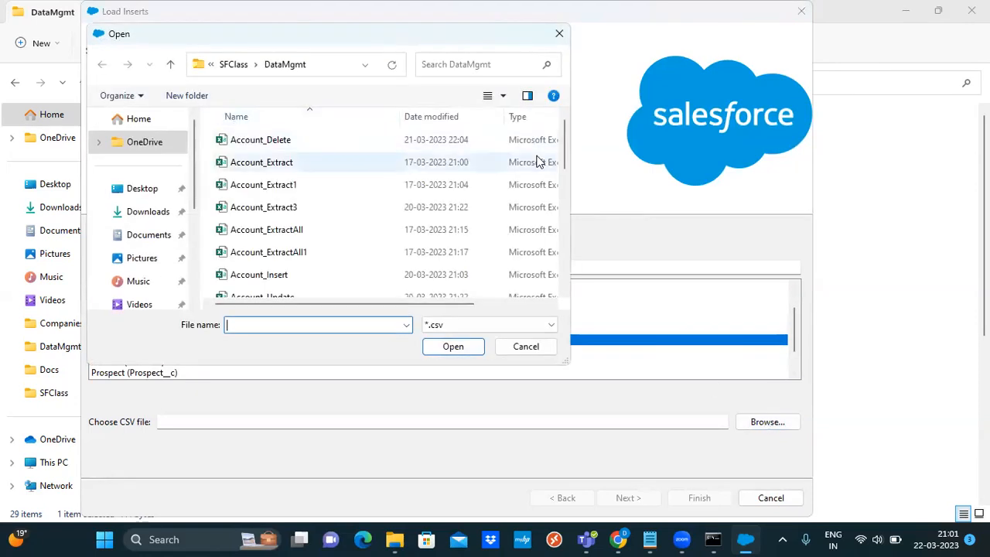
drag(566, 153, 567, 234)
scroll(564, 156, down, 1)
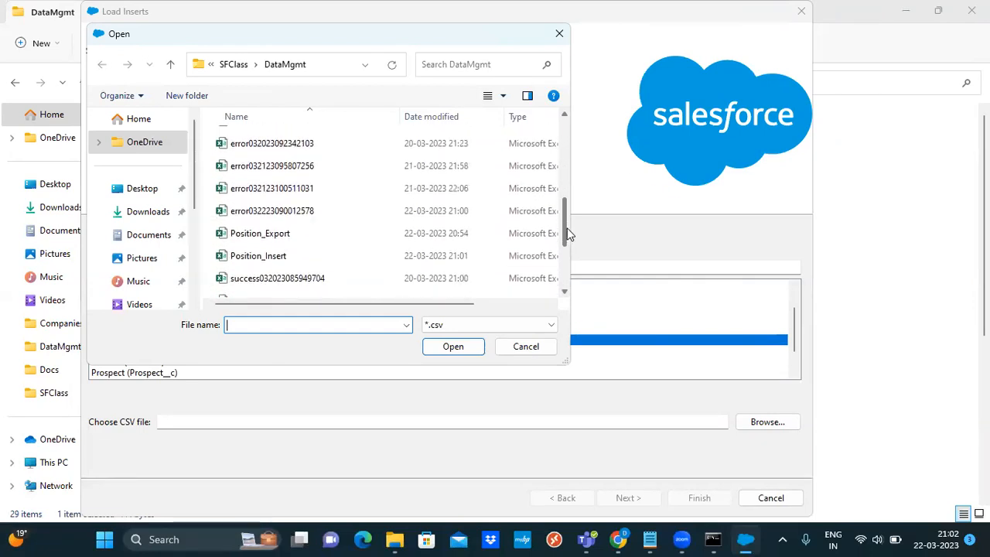
double_click(244, 258)
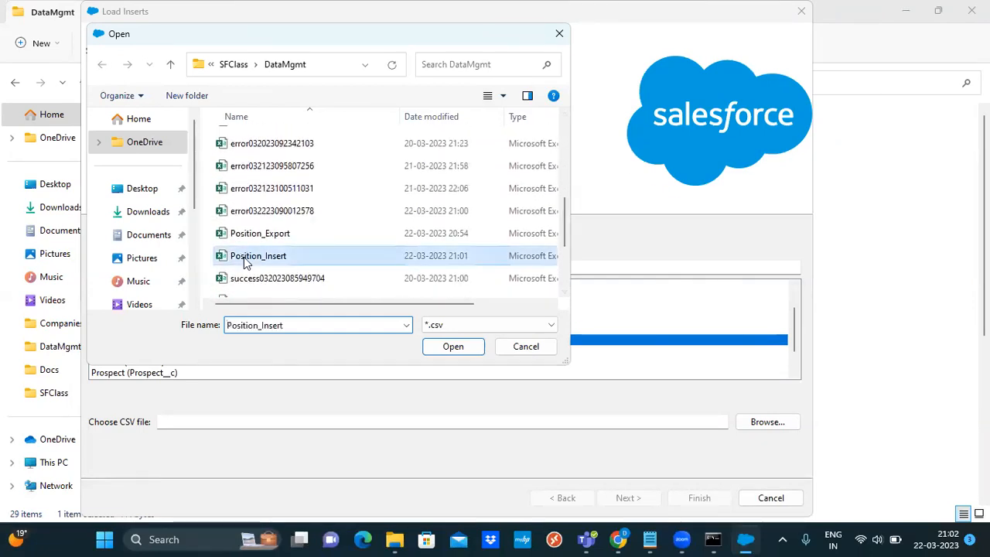
click(629, 497)
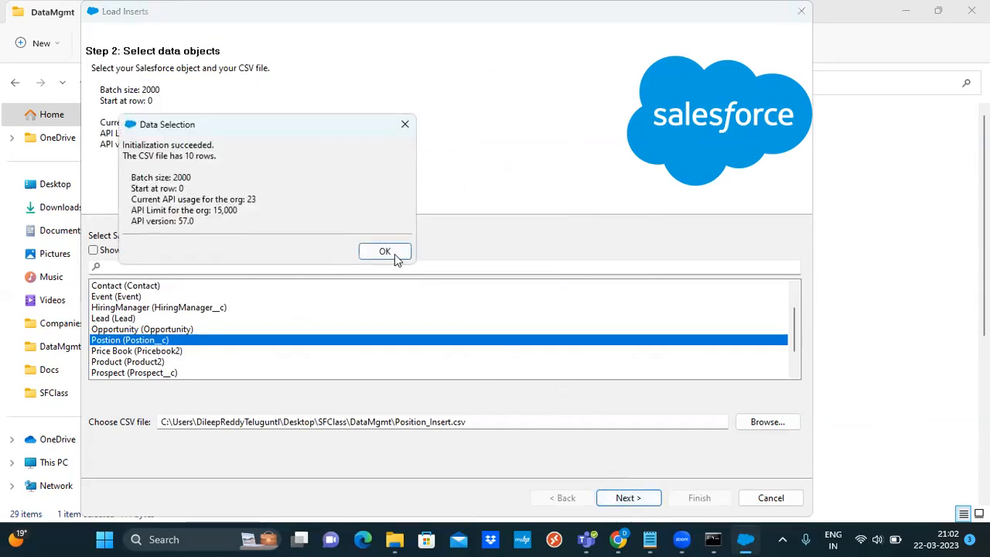
click(395, 255)
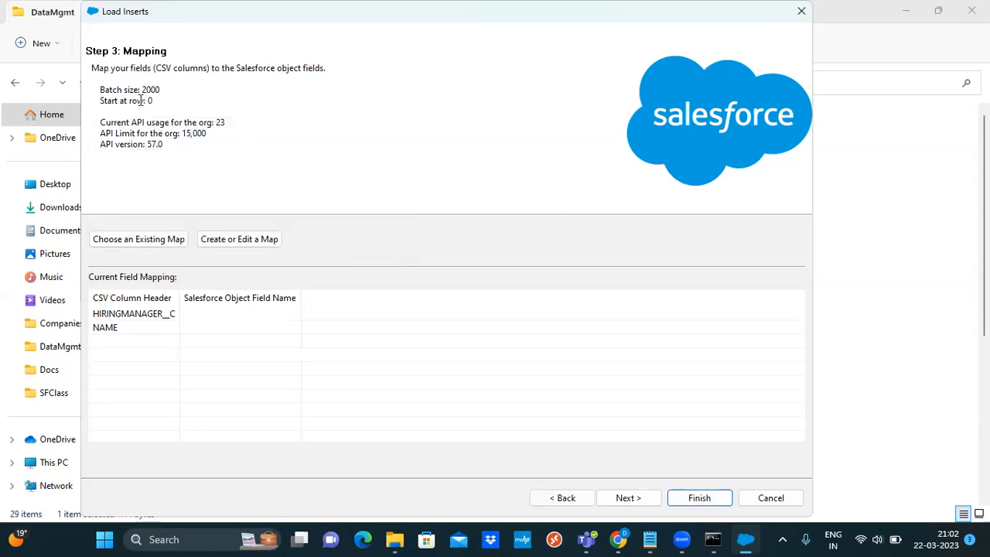
Map the HiringManager__c and Name fields to the HIRINGMANAGER__C and NAME columns
click(237, 241)
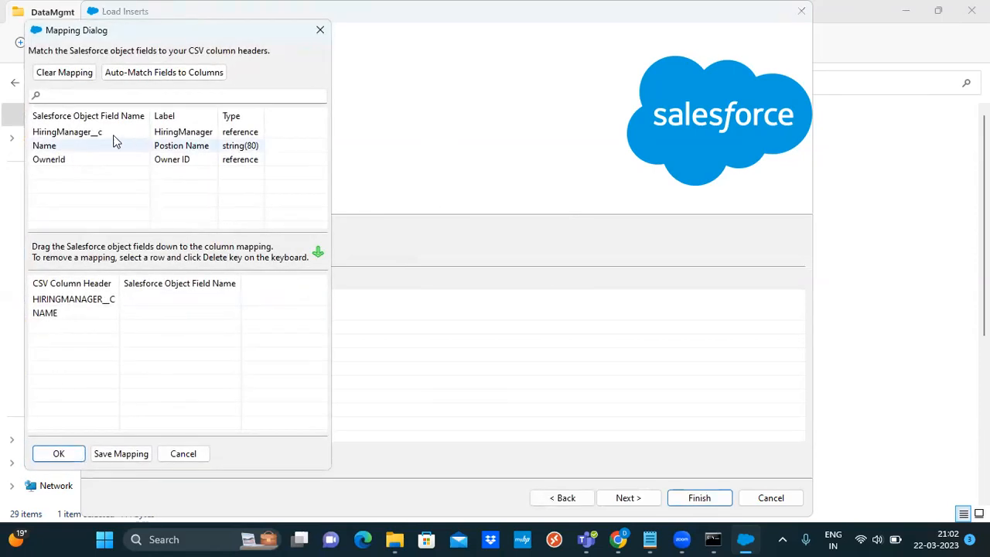
drag(70, 135, 174, 305)
drag(41, 133, 155, 325)
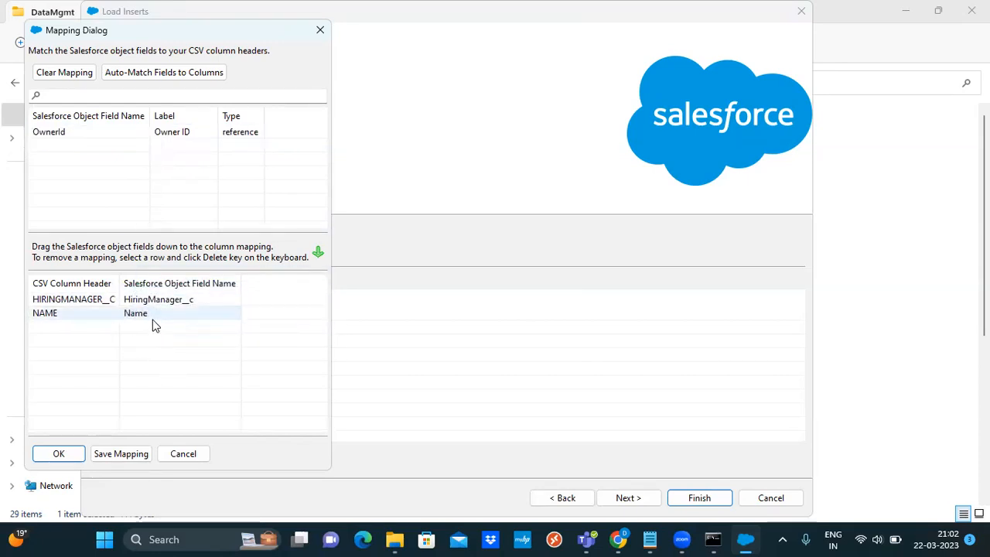
click(74, 455)
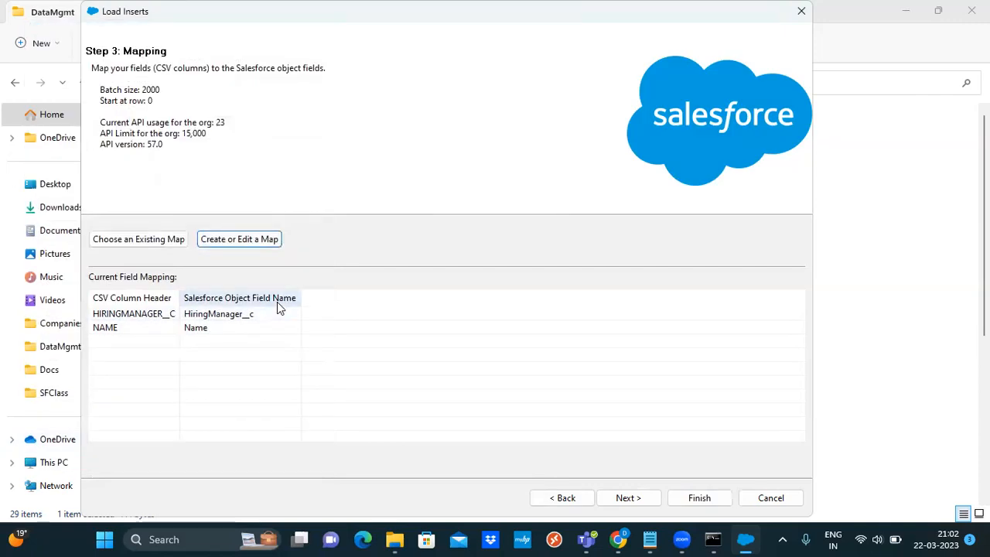
Run the Position insert with the new mapping, confirming insertion of new records
click(628, 498)
click(693, 501)
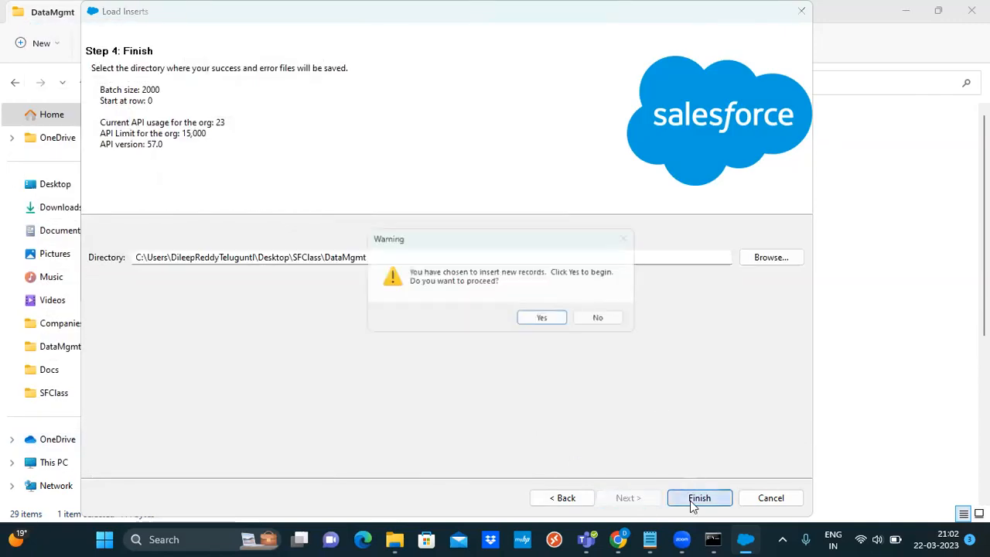
click(545, 320)
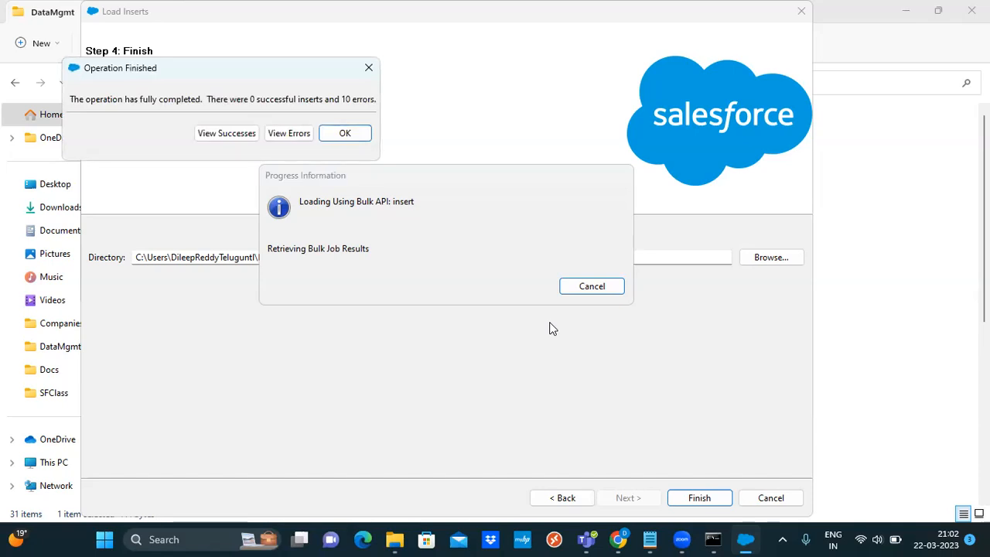
Review the 0 successes and 10 MALFORMED_ID errors, then bring the DataMgmt folder forward
click(232, 136)
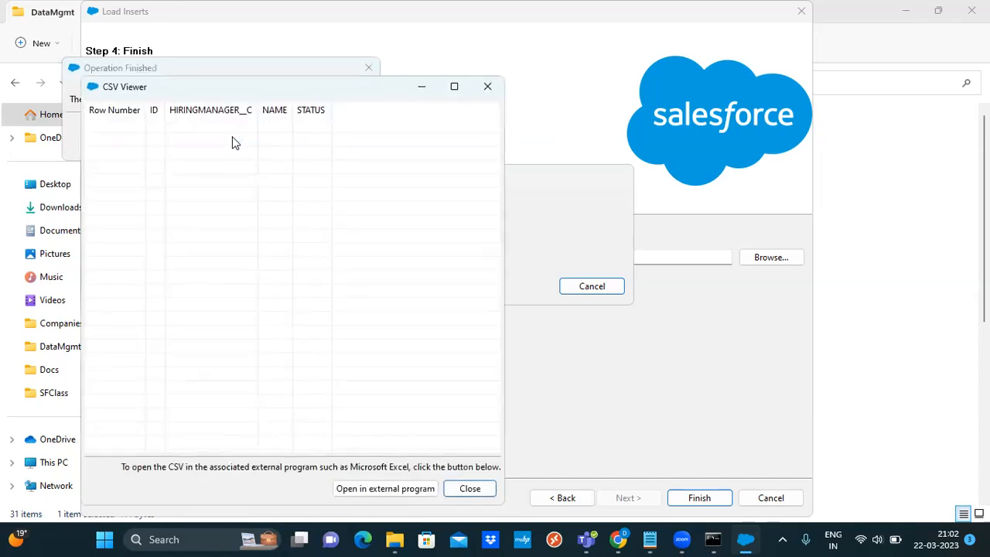
click(485, 88)
click(289, 133)
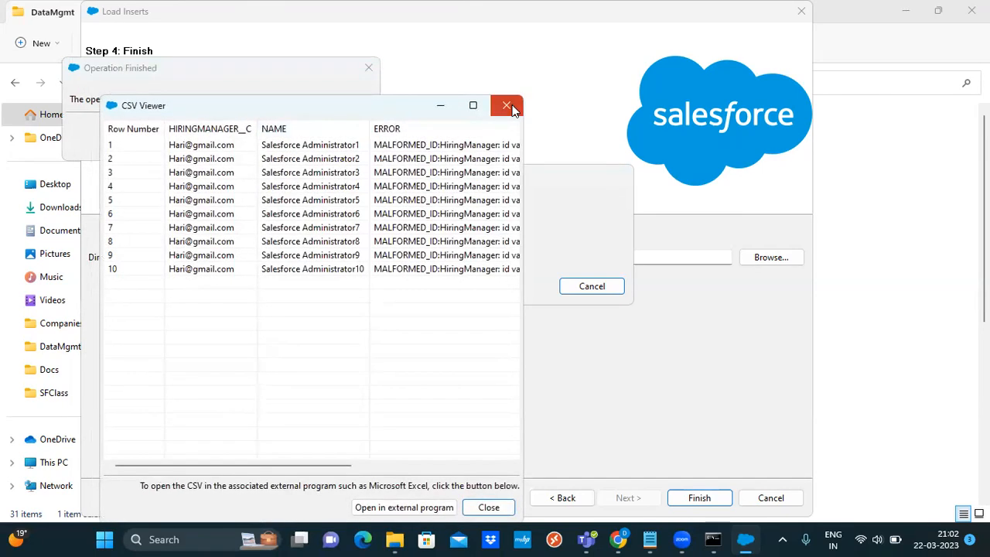
click(507, 107)
click(348, 149)
click(347, 136)
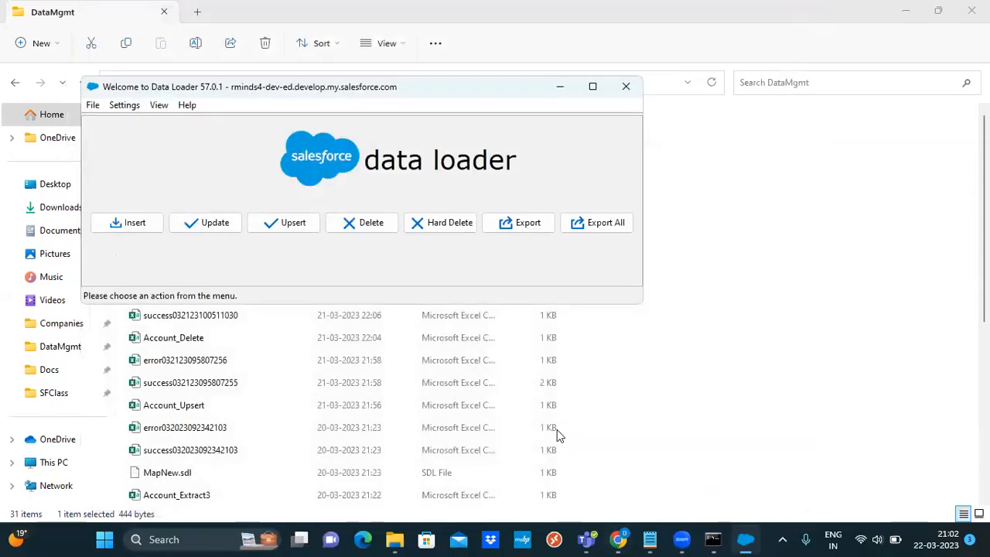
click(403, 539)
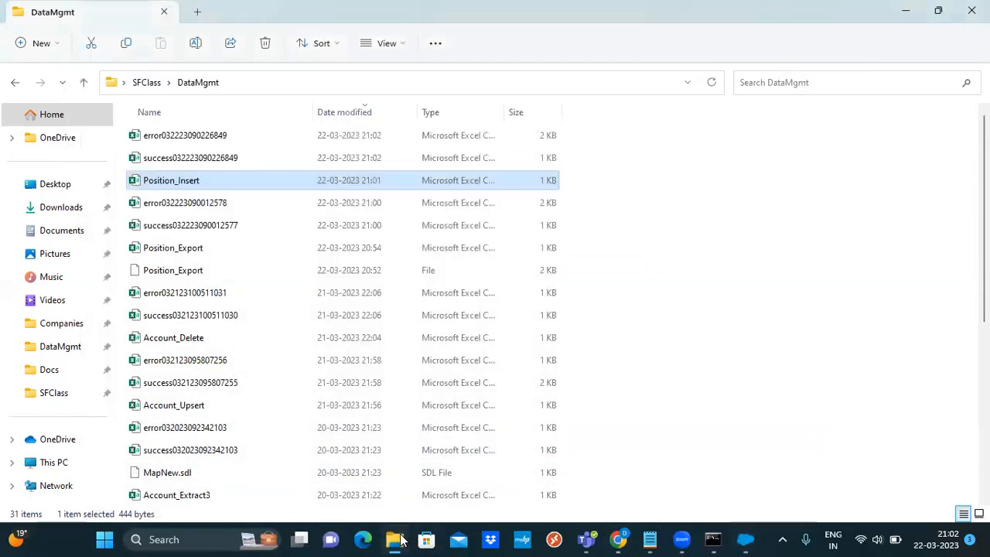
Check the empty success CSV, close it, and open the new error CSV in Excel
double_click(219, 159)
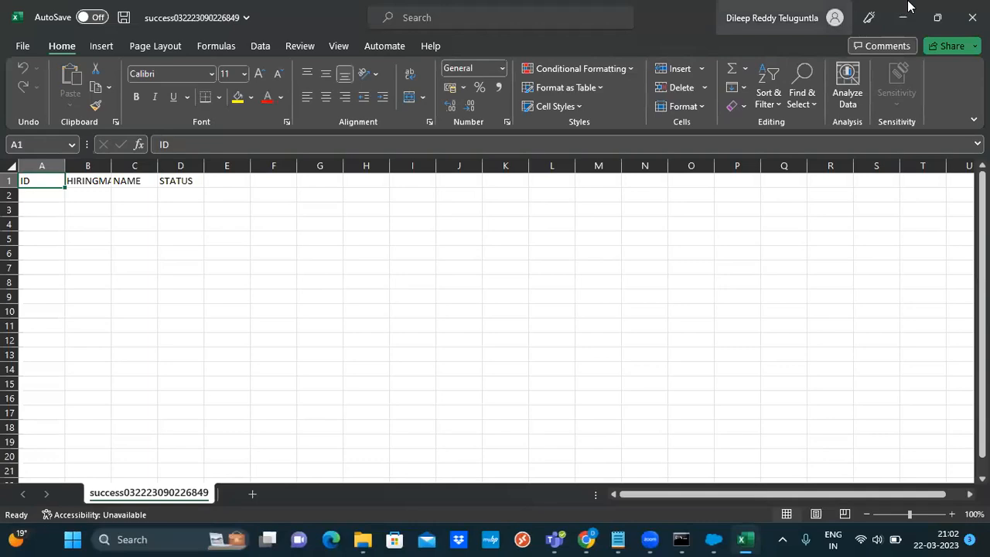
click(972, 17)
double_click(206, 138)
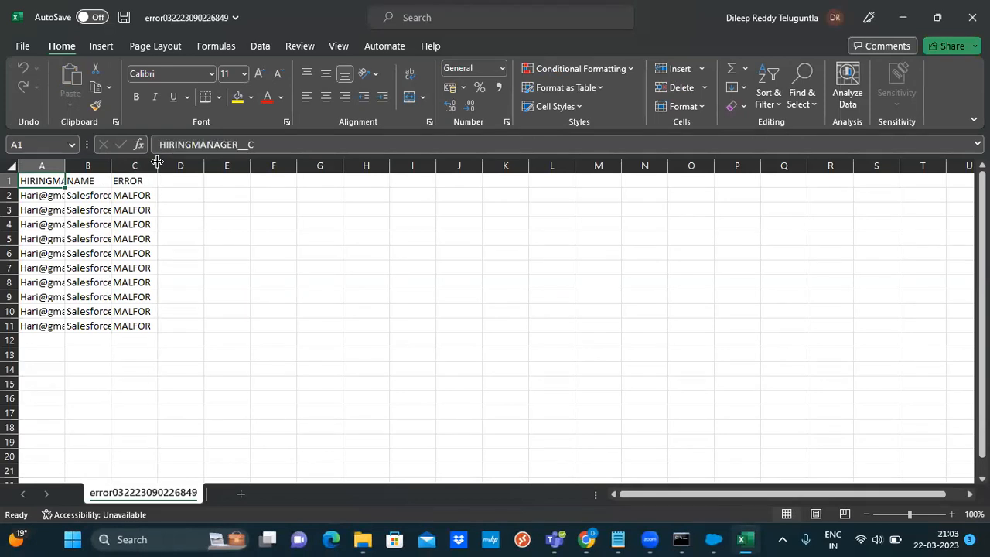
Auto-fit columns C and A to show the full MALFORMED_ID HiringManager error and values
drag(157, 162, 323, 160)
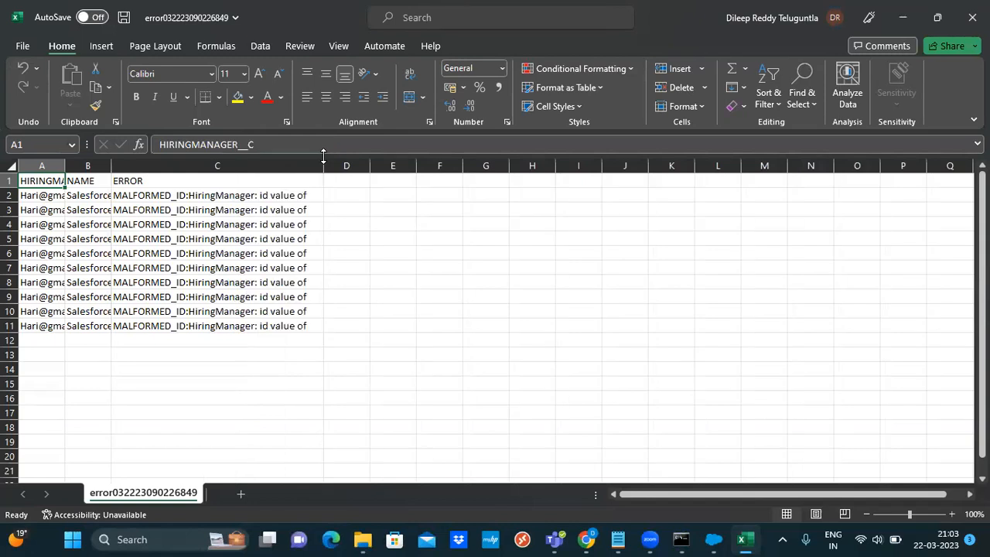
click(384, 224)
double_click(323, 166)
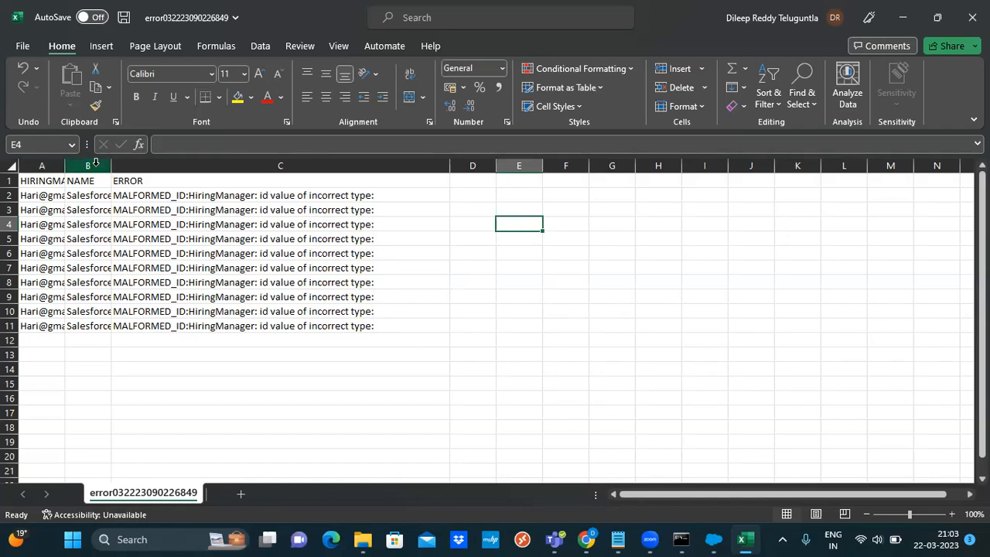
double_click(65, 166)
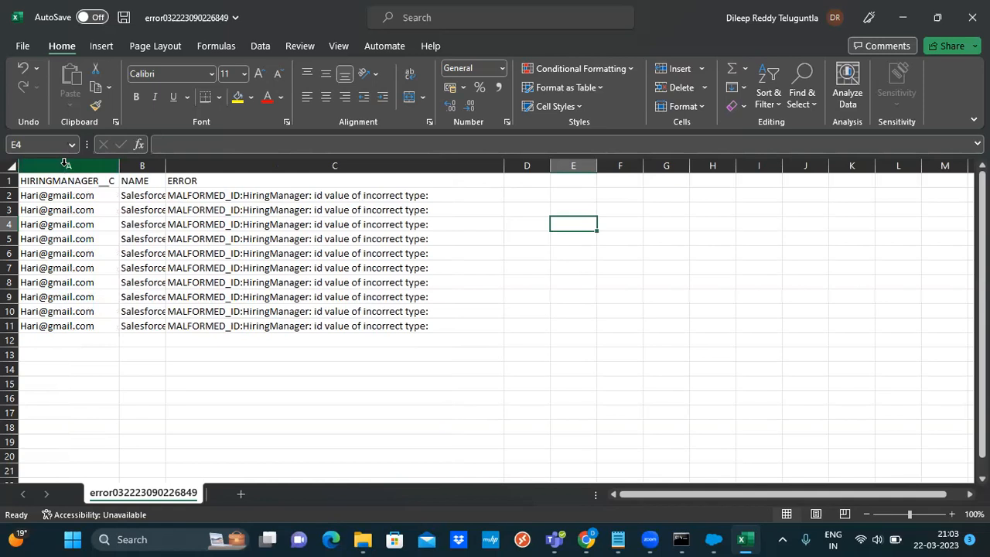
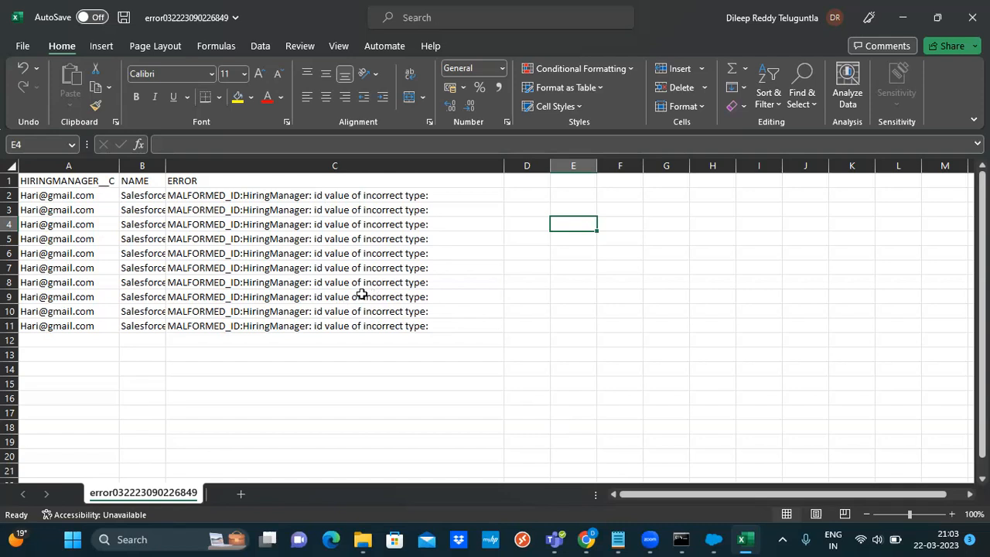
Switch from the Excel MALFORMED_ID error log to the Salesforce Positions list in Chrome
click(588, 539)
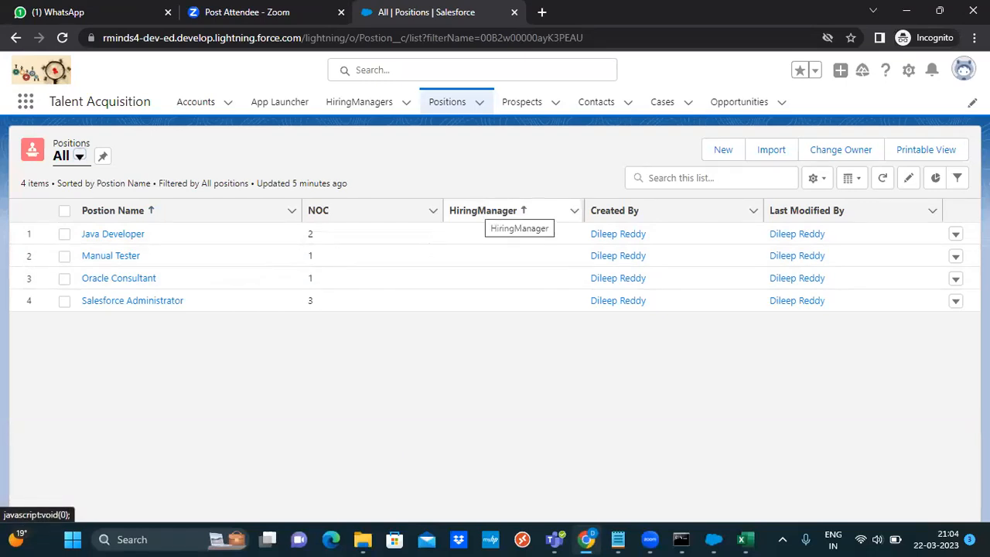
Go to the Postion object's Fields & Relationships and start a new custom field
click(909, 70)
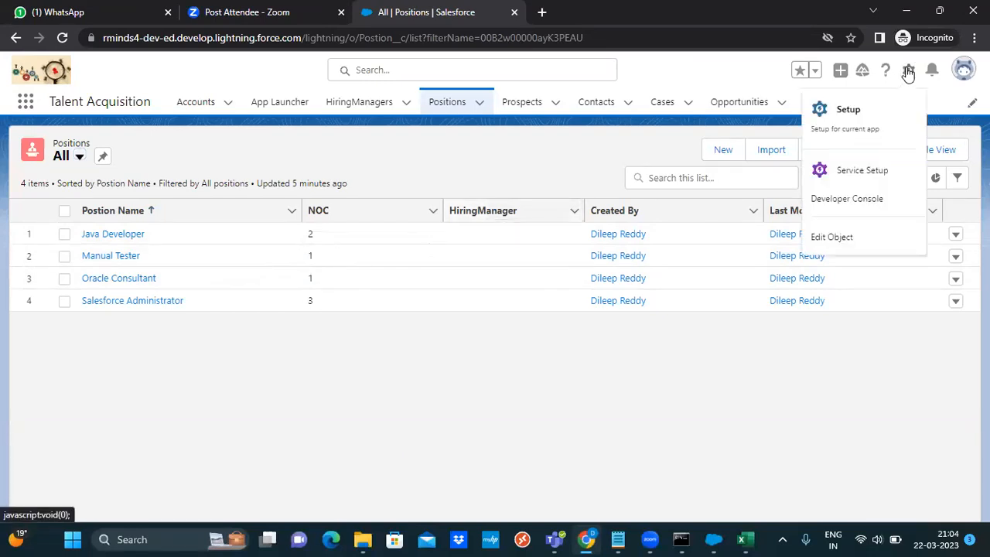
click(830, 242)
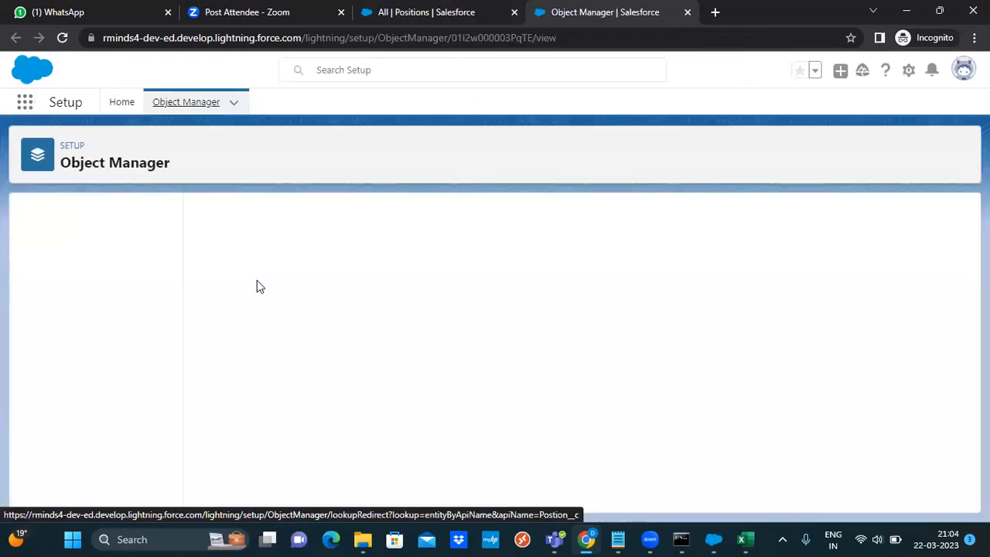
click(67, 256)
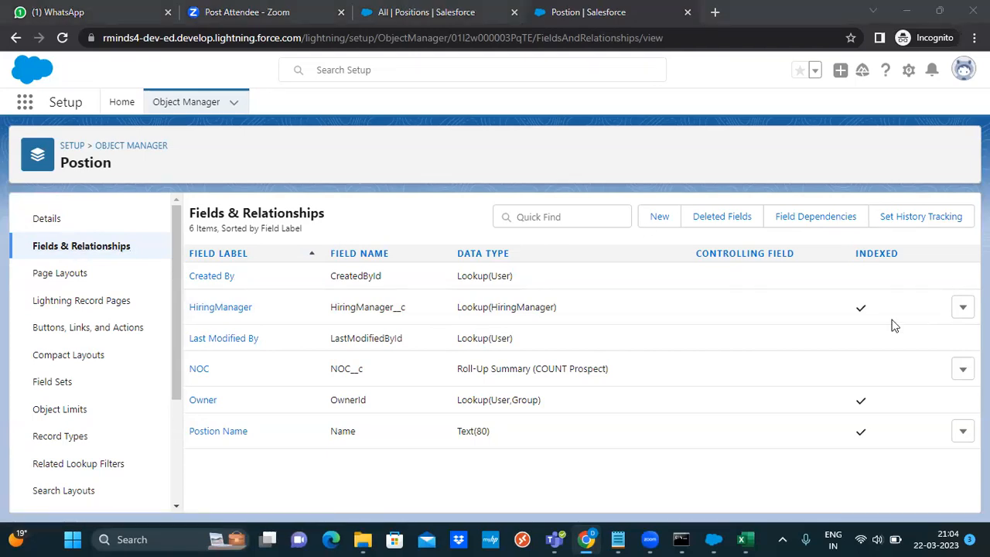
click(660, 216)
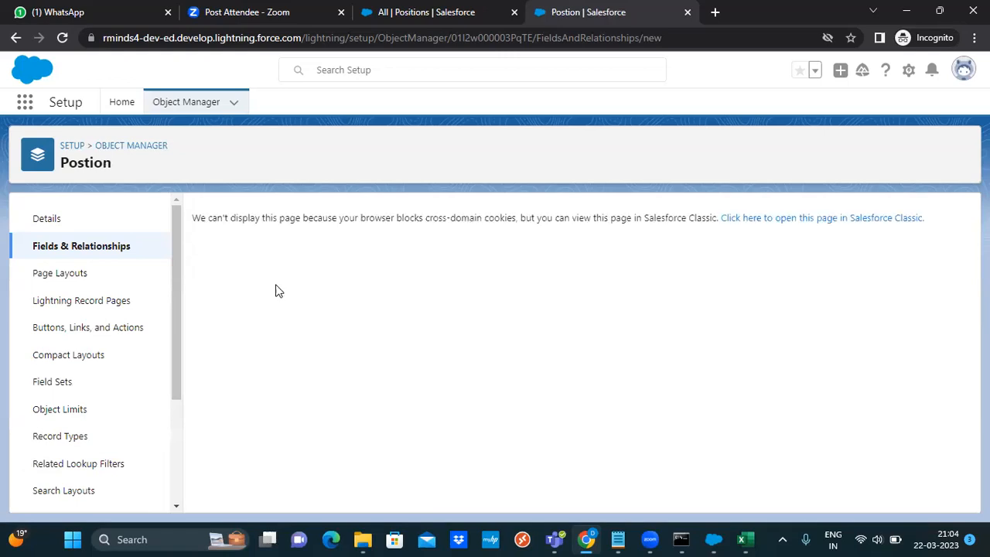
Load the new-field page in Salesforce Classic by allowing third-party cookies for the site
click(797, 218)
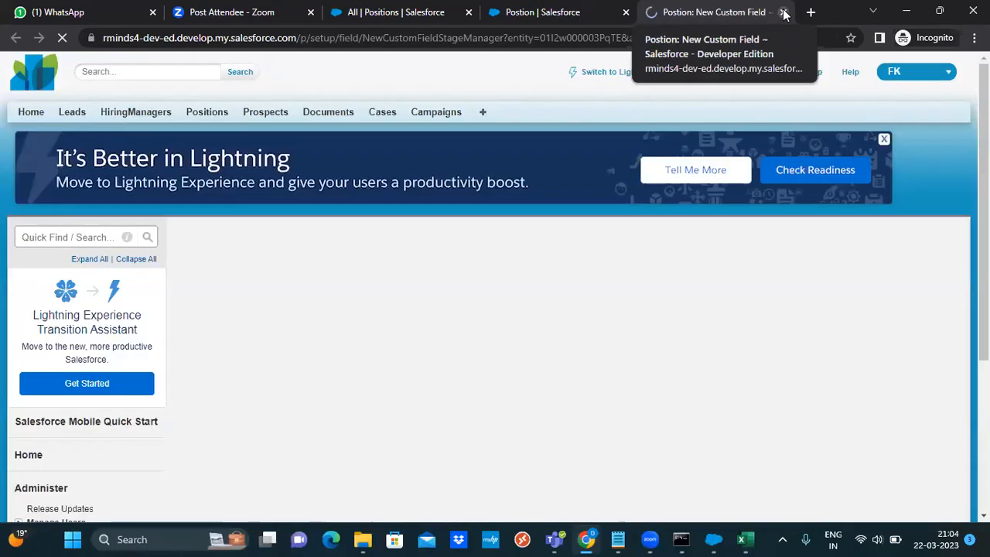
click(783, 13)
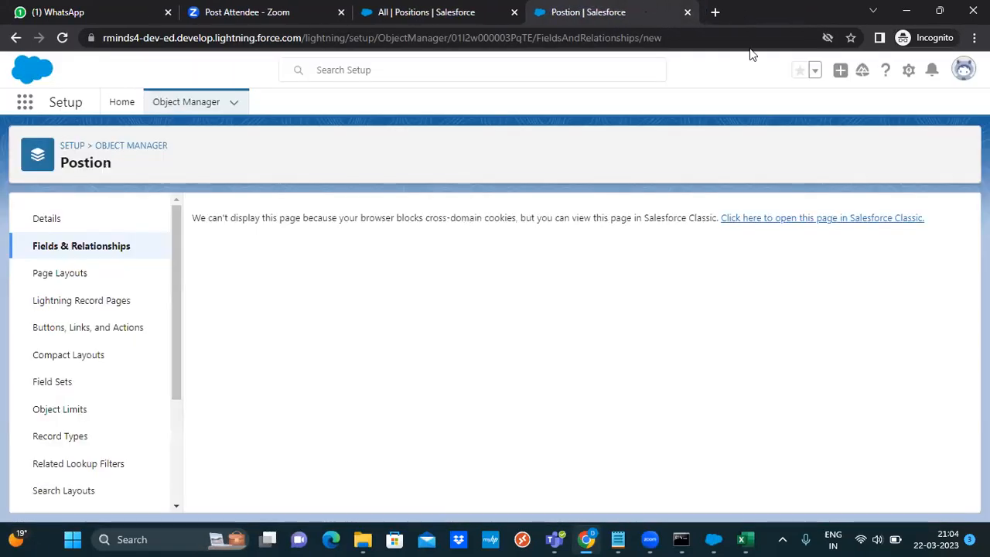
click(826, 38)
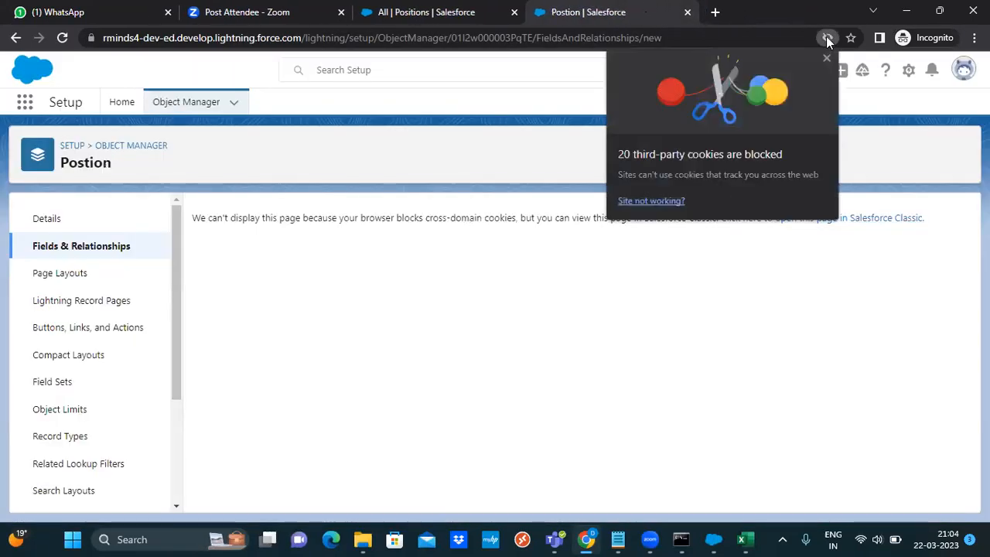
click(654, 201)
click(794, 197)
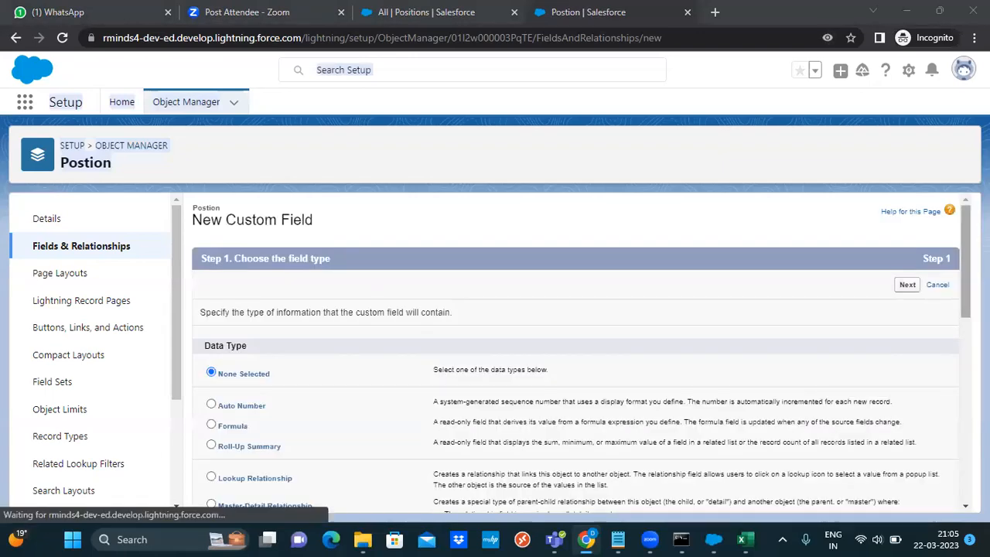
Choose Email as the new field's data type
scroll(582, 357, down, 3)
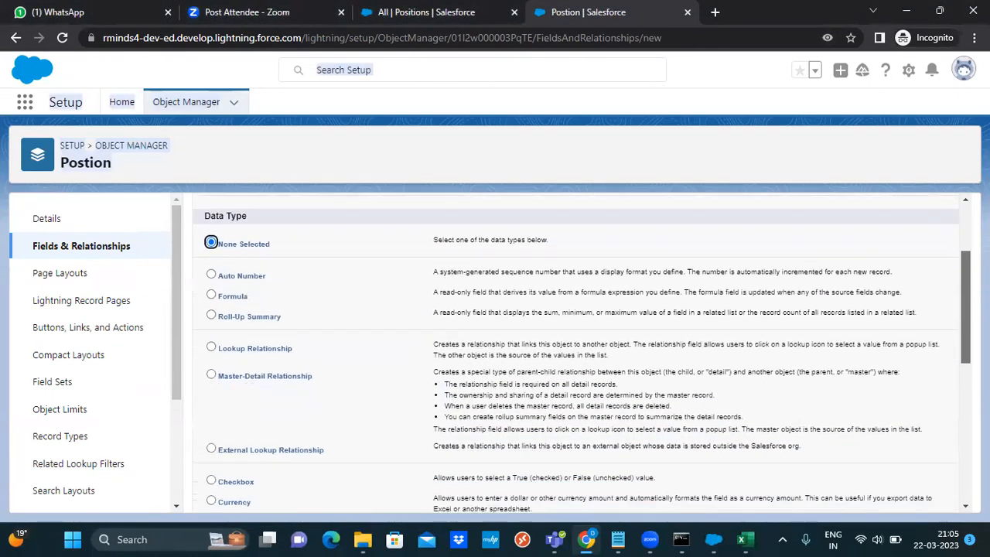
scroll(582, 357, down, 1)
scroll(582, 357, down, 2)
scroll(582, 357, up, 1)
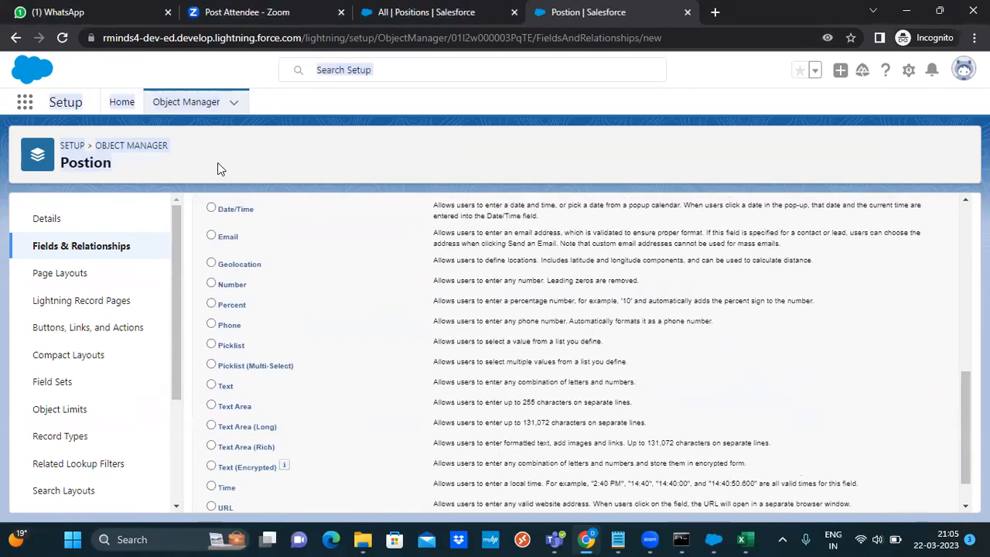
click(211, 235)
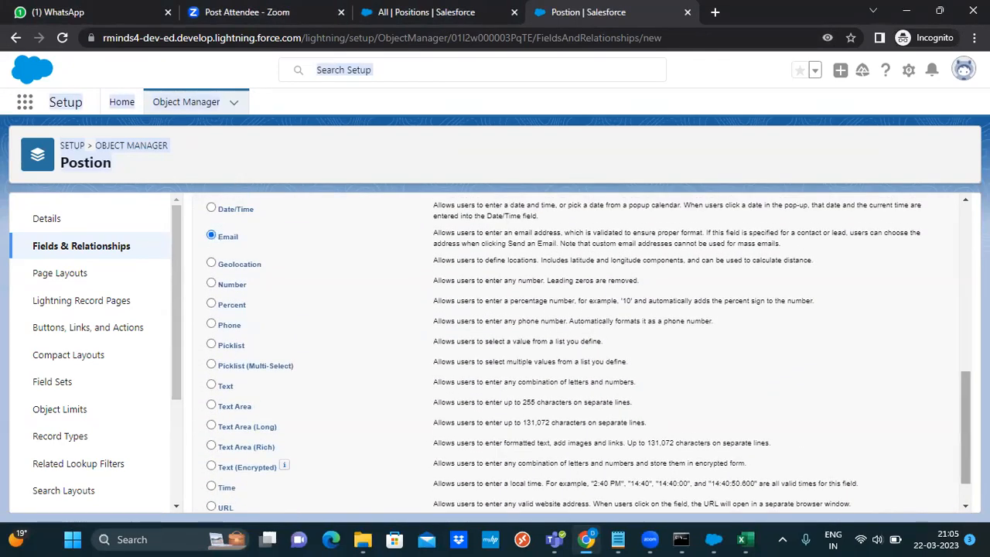
scroll(217, 242, down, 1)
click(904, 495)
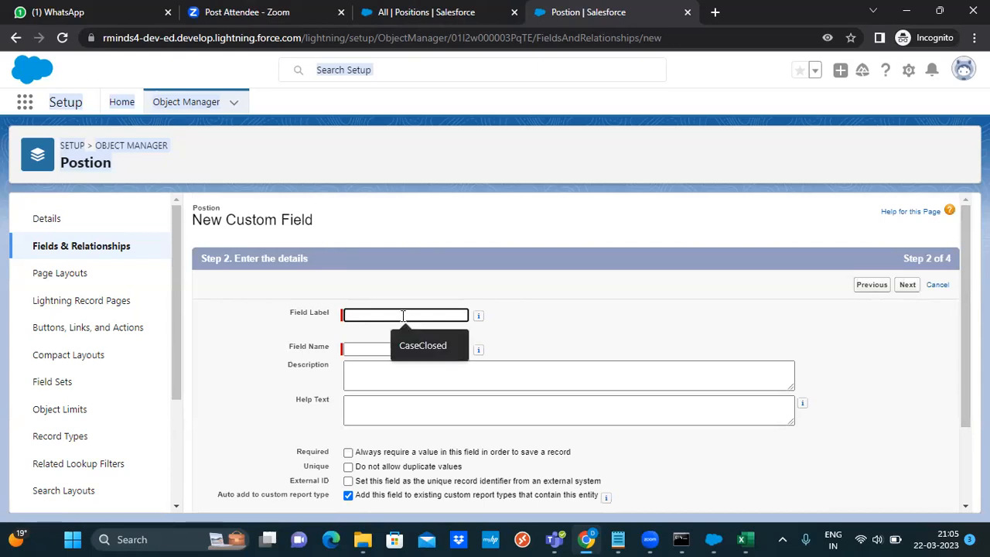
Label the field HiringManagerEmail, keep default security and Postion Layout, and save
text(Hiring)
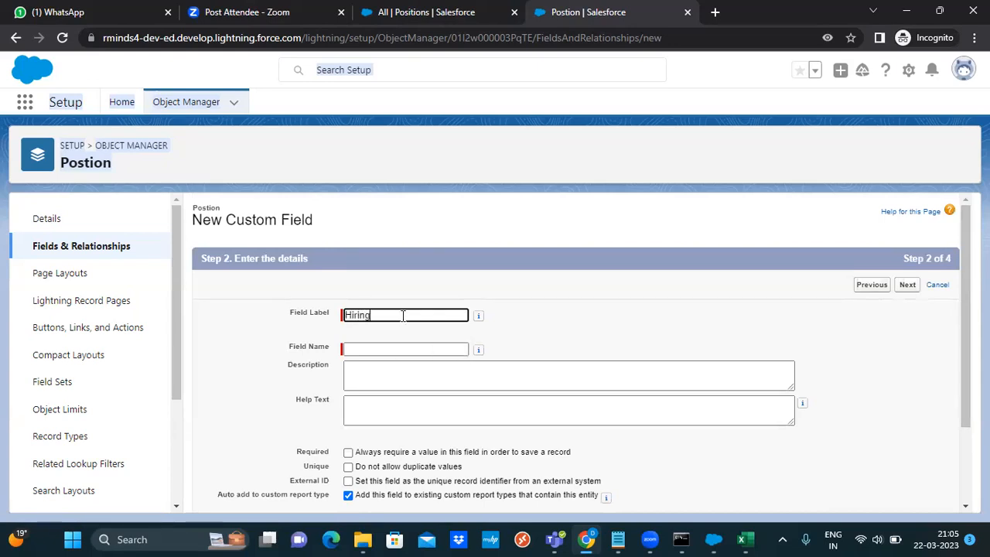
text(ManagerEmail)
click(382, 349)
click(384, 372)
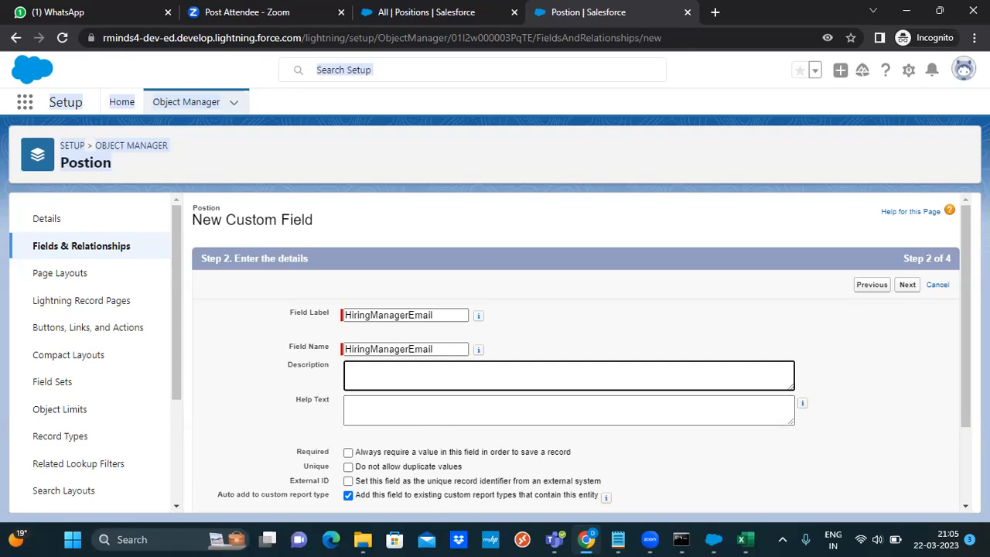
scroll(966, 348, down, 2)
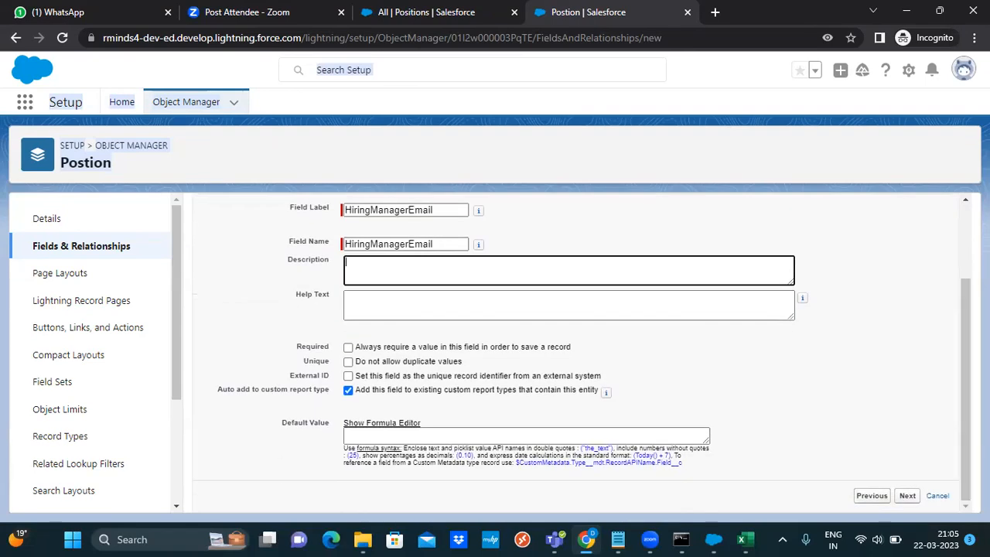
click(908, 497)
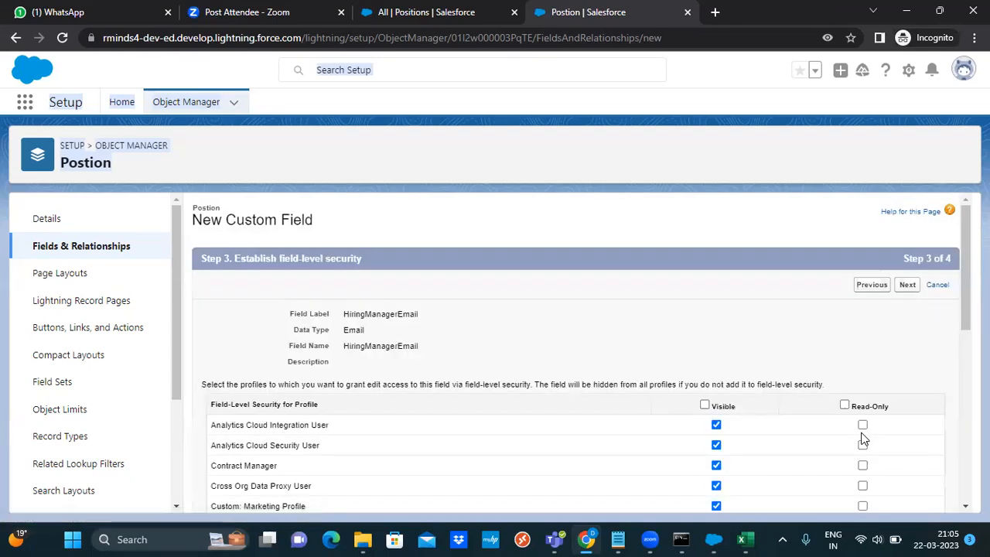
click(911, 288)
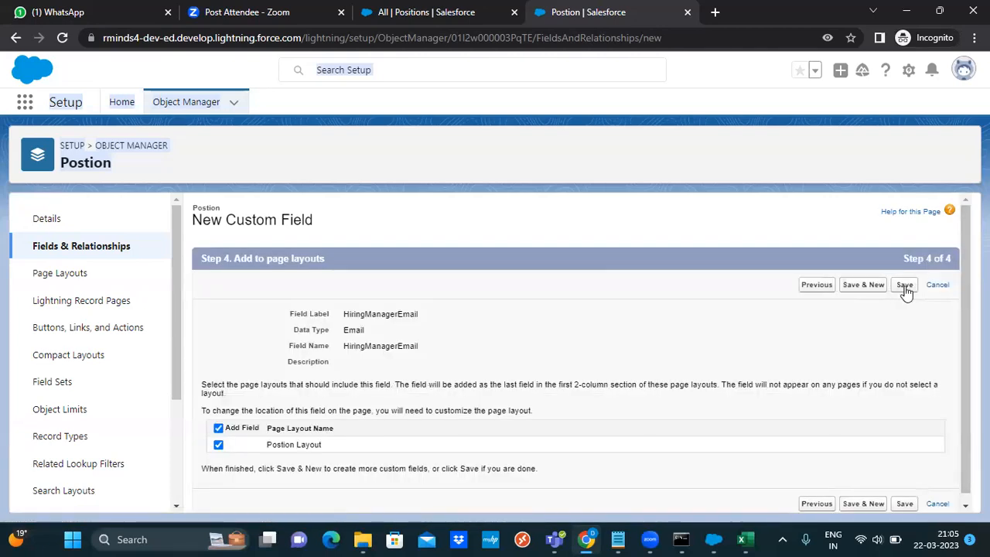
click(905, 287)
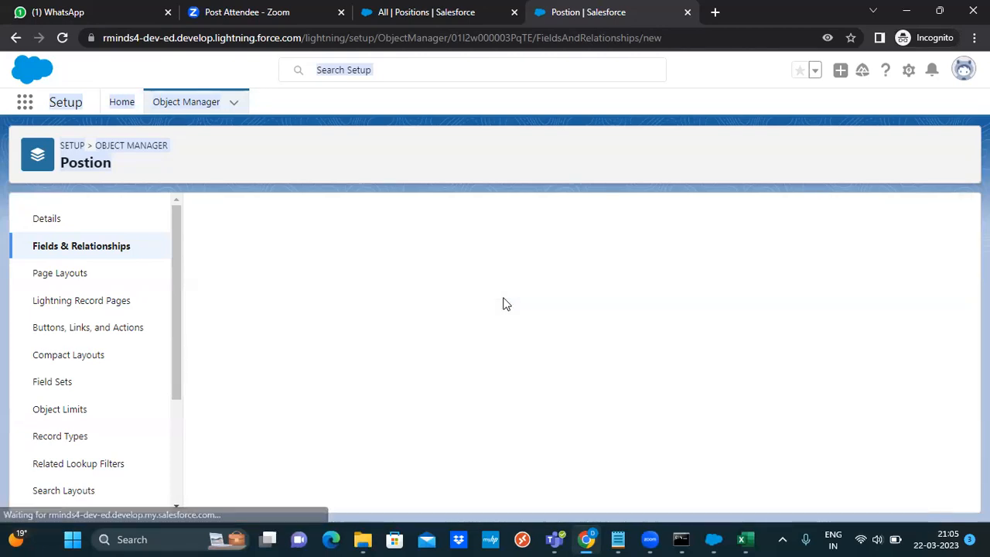
Move HiringManagerEmail into the All Positions view's visible fields and save the columns
click(416, 7)
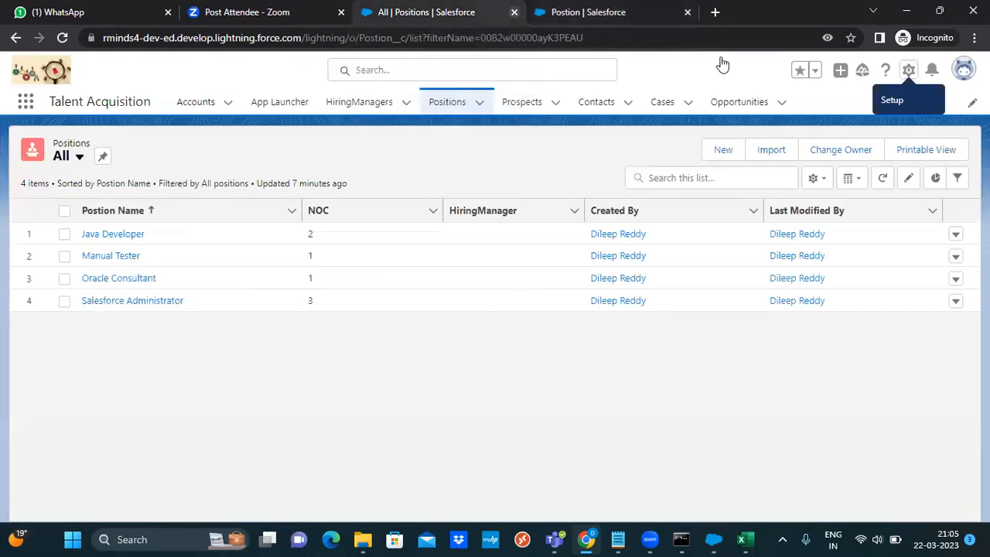
click(881, 179)
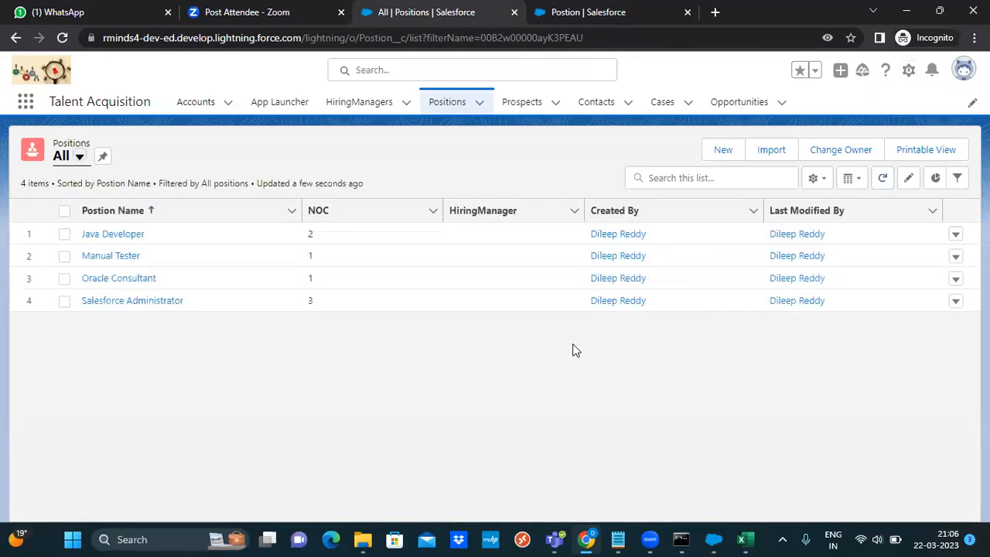
click(857, 182)
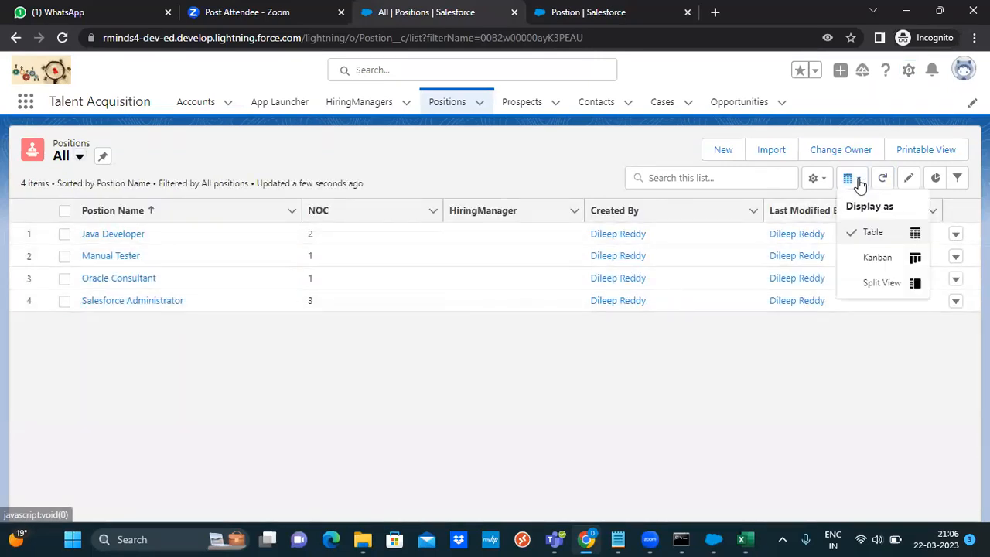
click(818, 180)
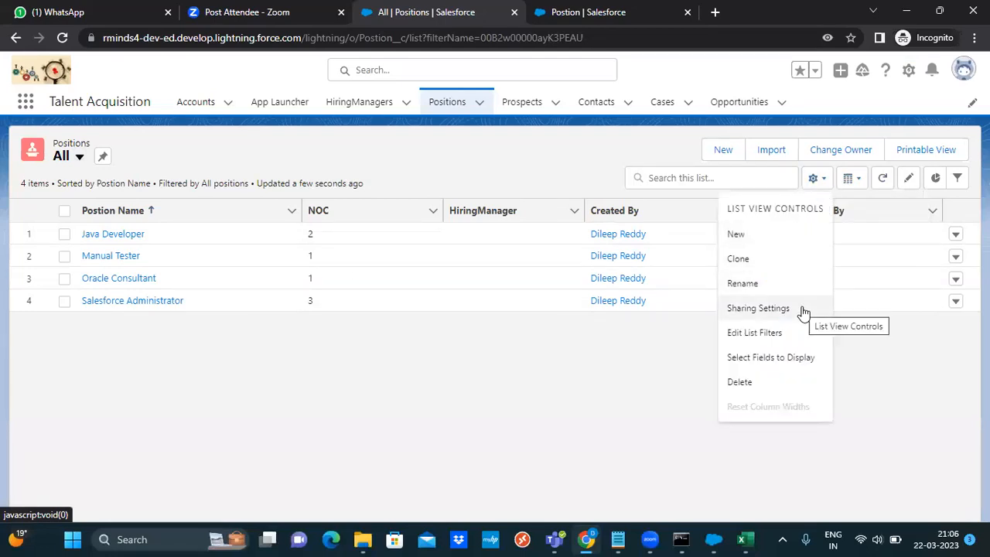
click(774, 358)
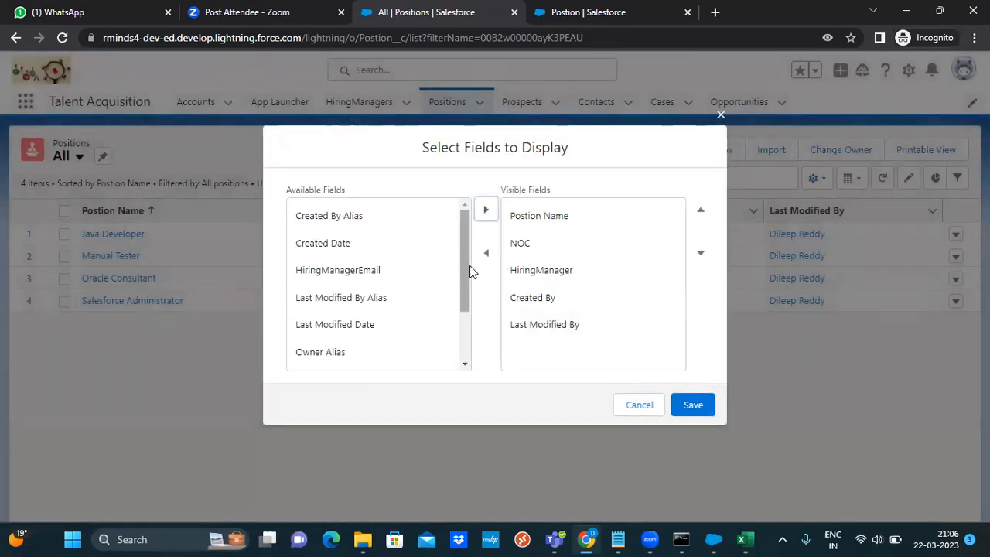
drag(465, 255, 470, 223)
click(361, 270)
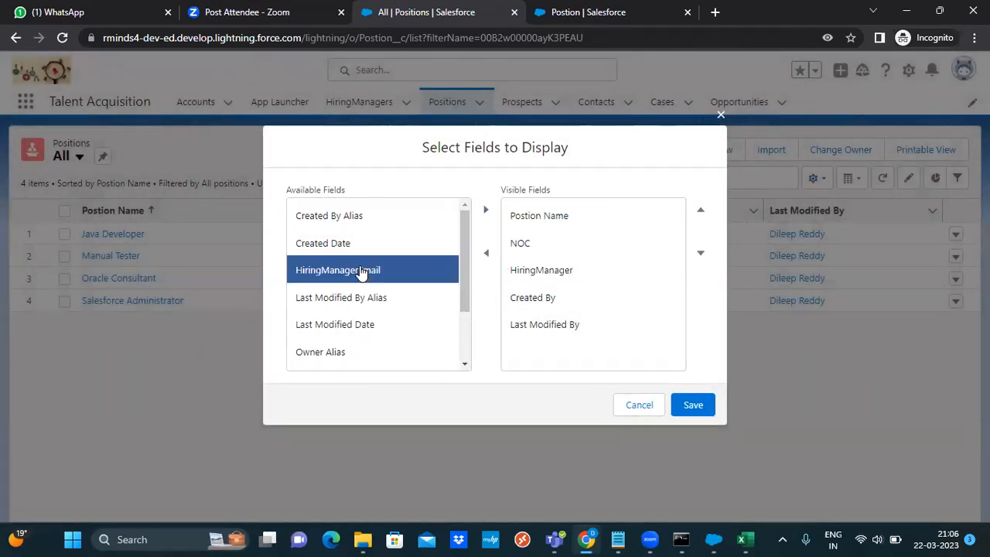
click(482, 211)
click(693, 404)
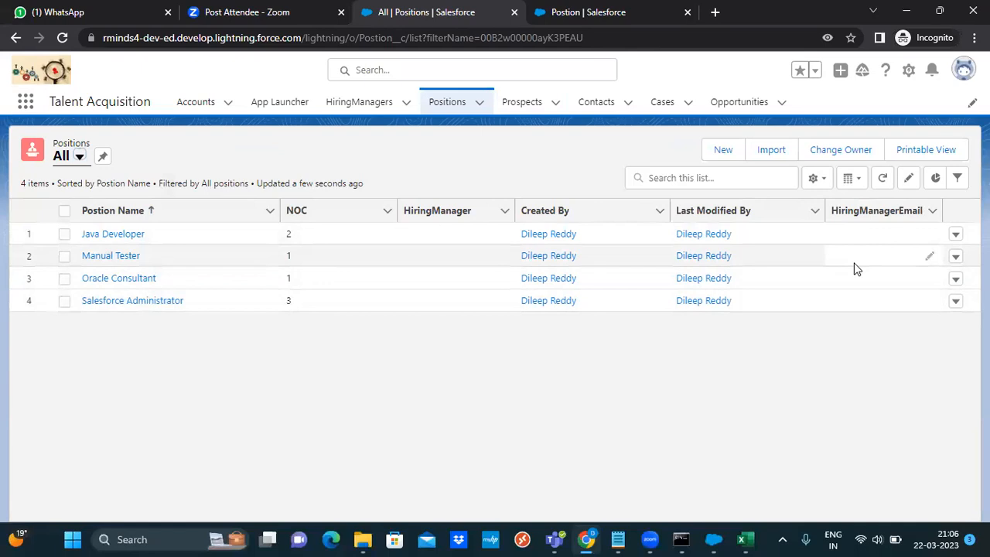
click(741, 541)
click(741, 540)
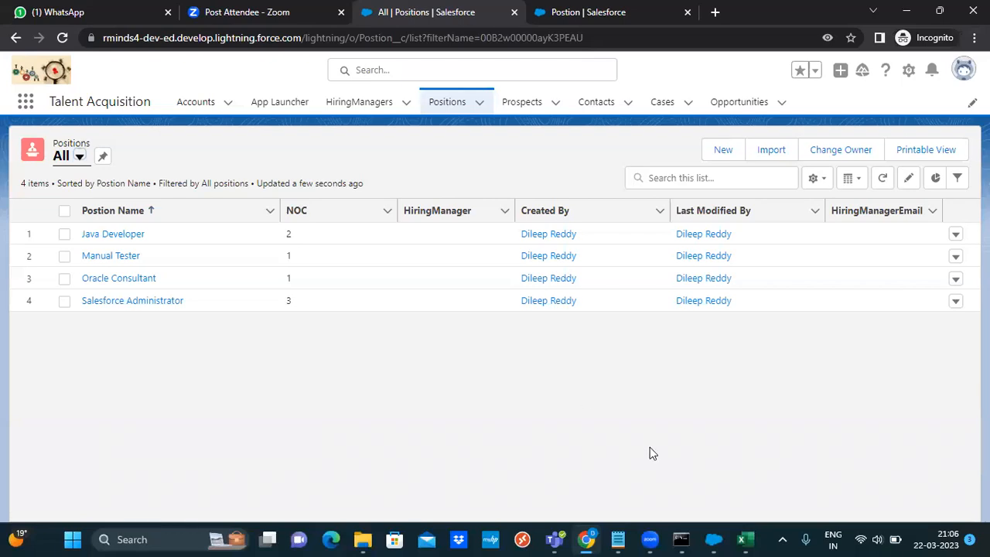
Close the Excel error workbook without saving and launch Data Loader
click(749, 536)
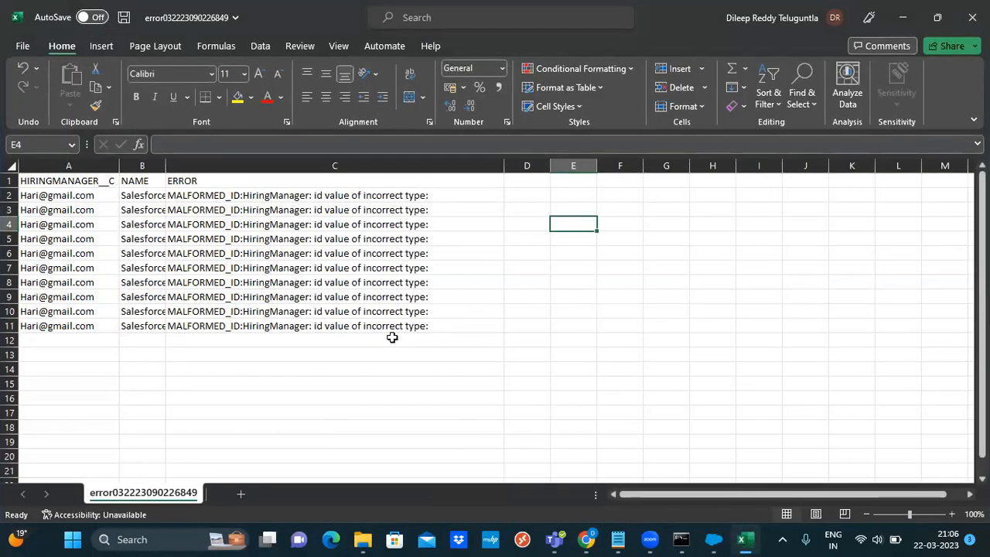
click(972, 17)
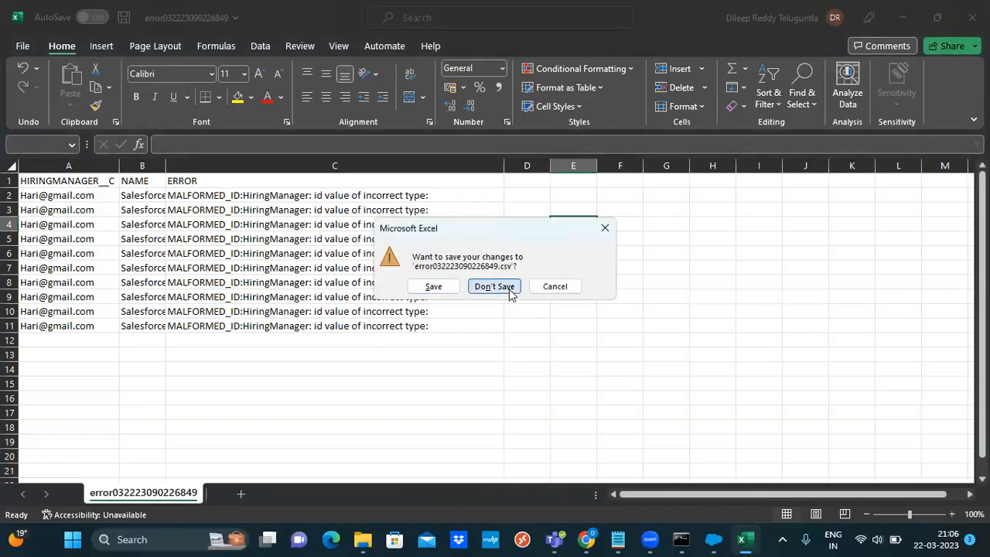
click(495, 286)
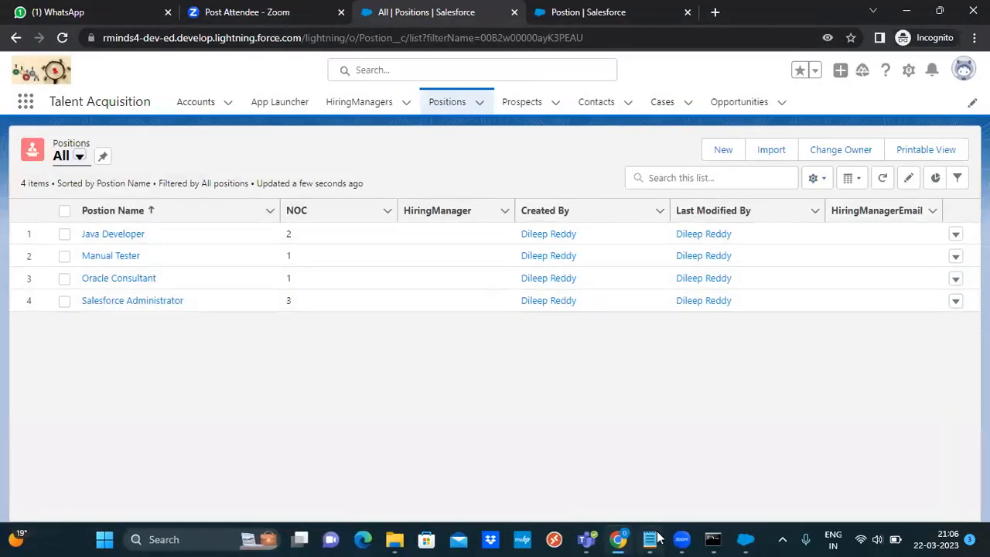
click(741, 540)
Export the Postion object to Position_Export1.csv in the DataMgmt folder
click(523, 226)
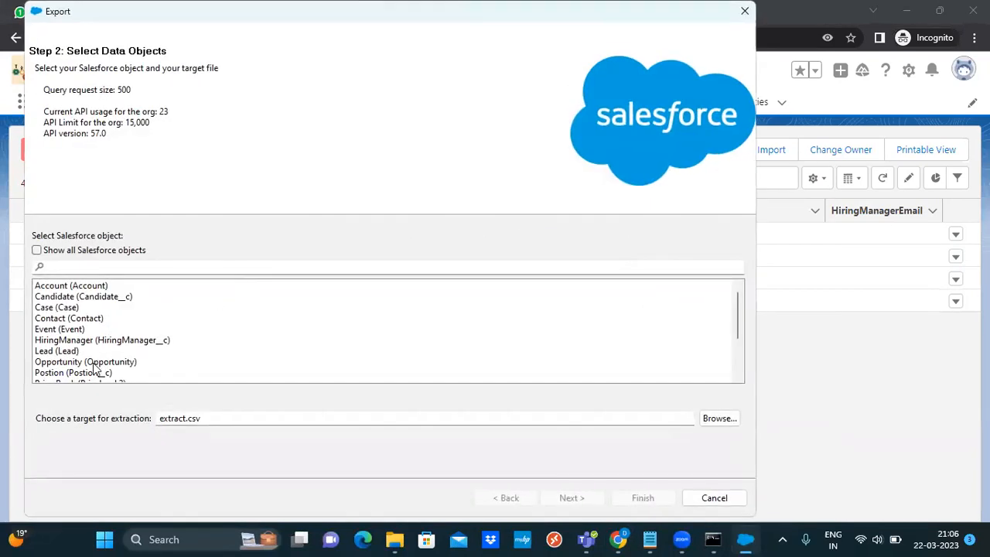
click(92, 375)
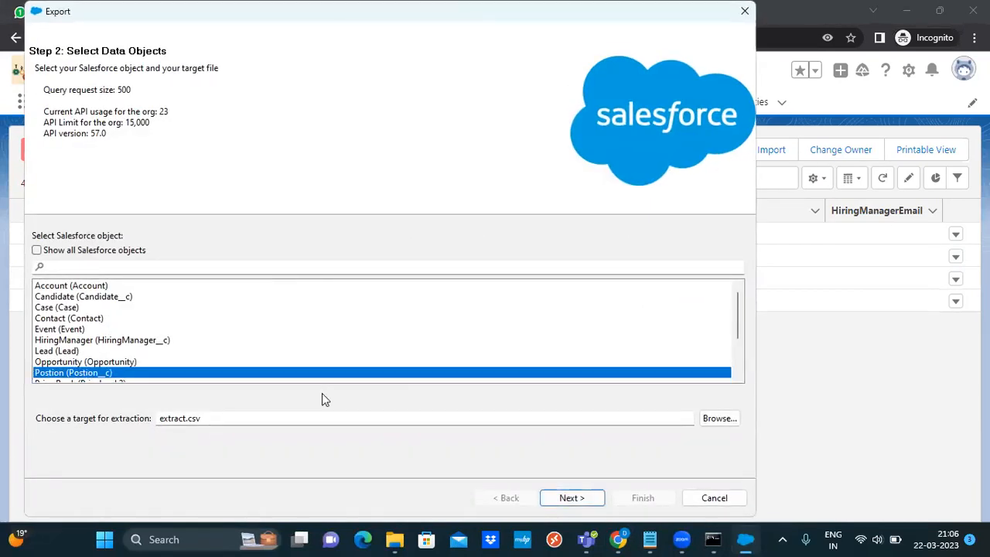
click(718, 417)
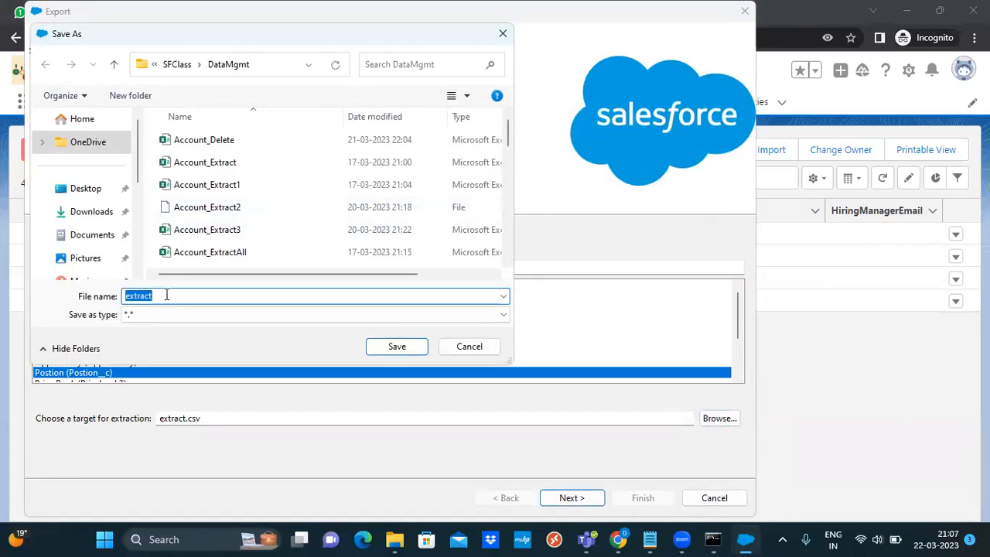
text(P)
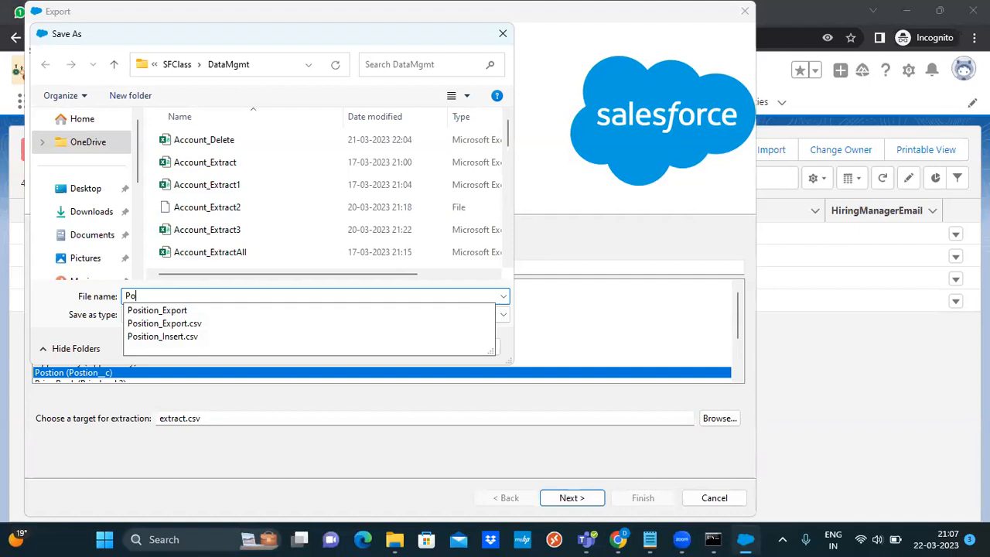
text(o)
key(Down)
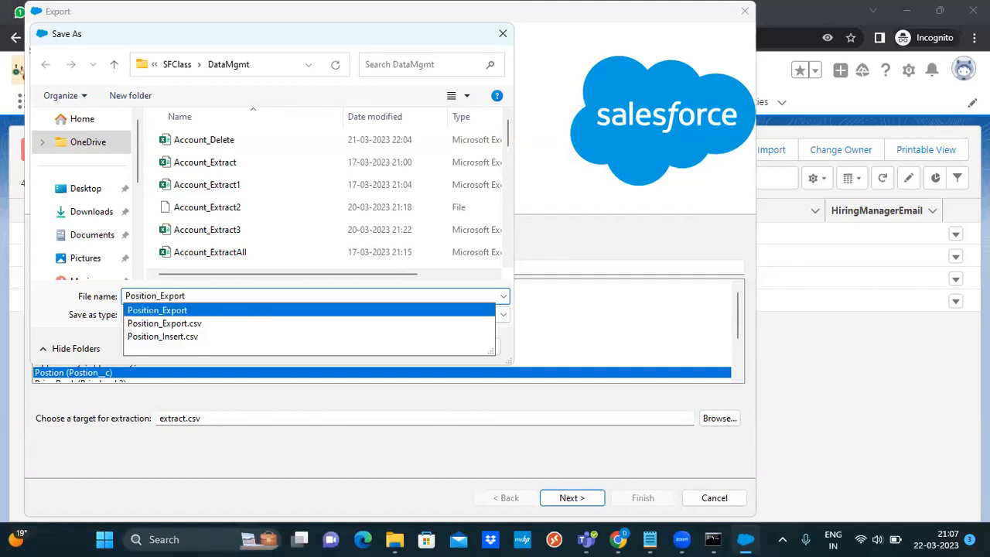
text(1.csv)
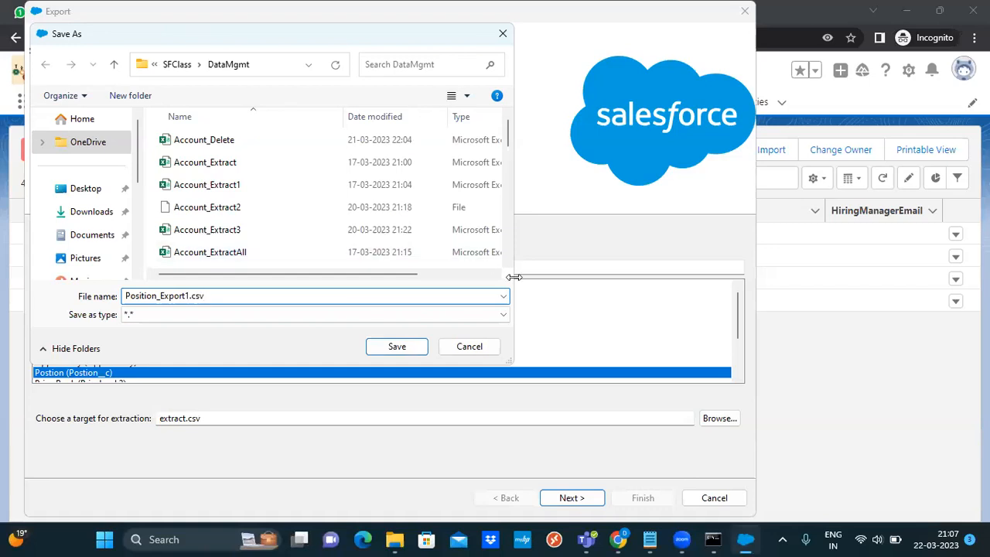
click(418, 348)
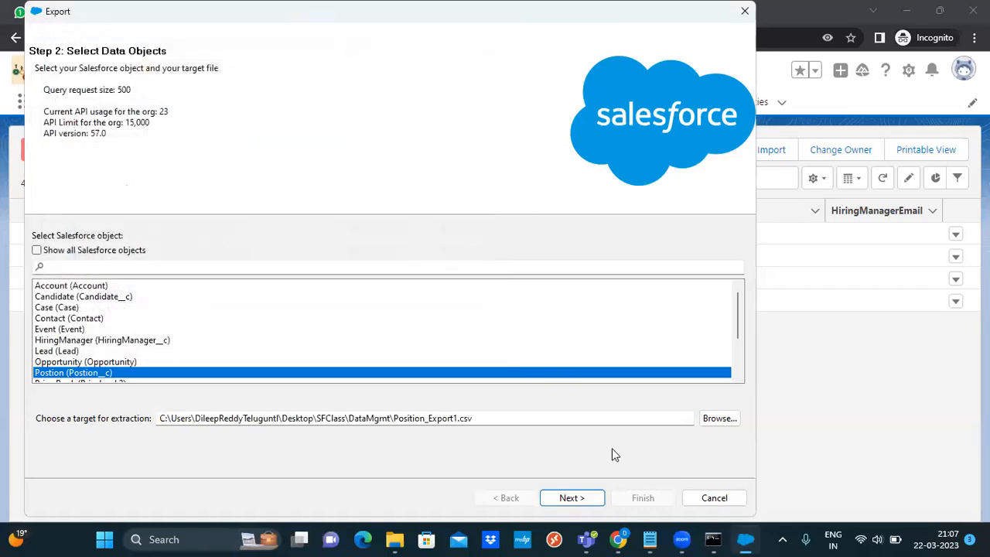
click(588, 498)
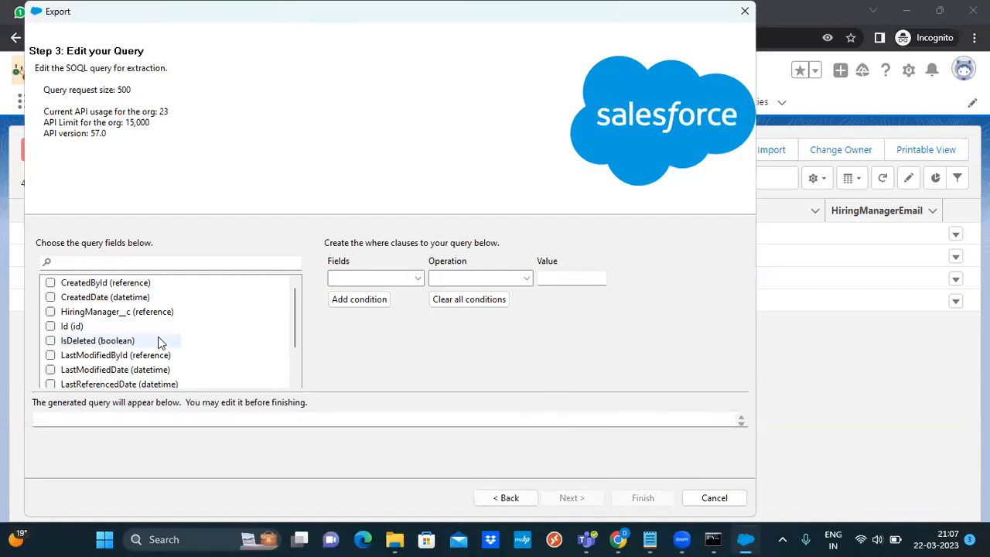
Build the export query with HiringManager__c, Id and Name from Postion__c
click(51, 312)
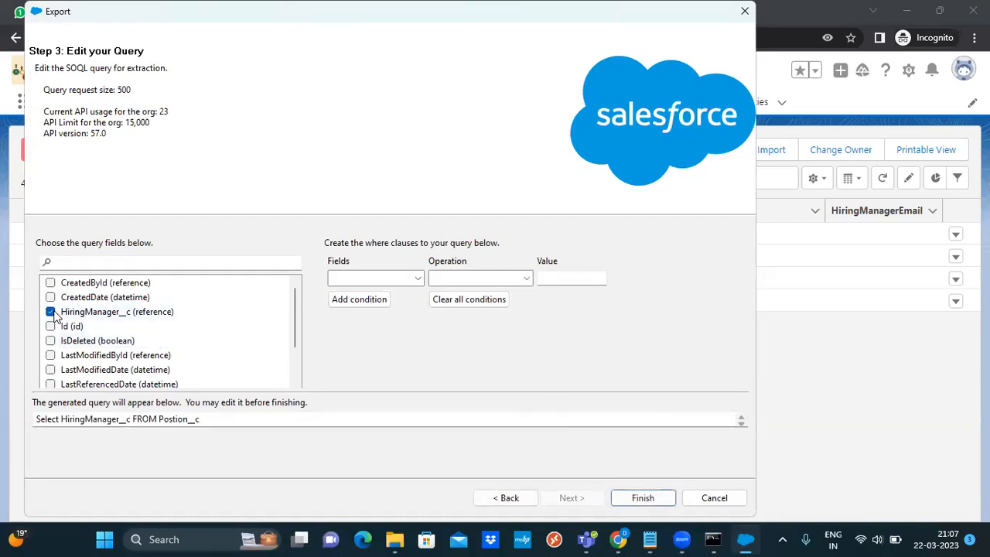
click(50, 326)
drag(294, 329, 298, 354)
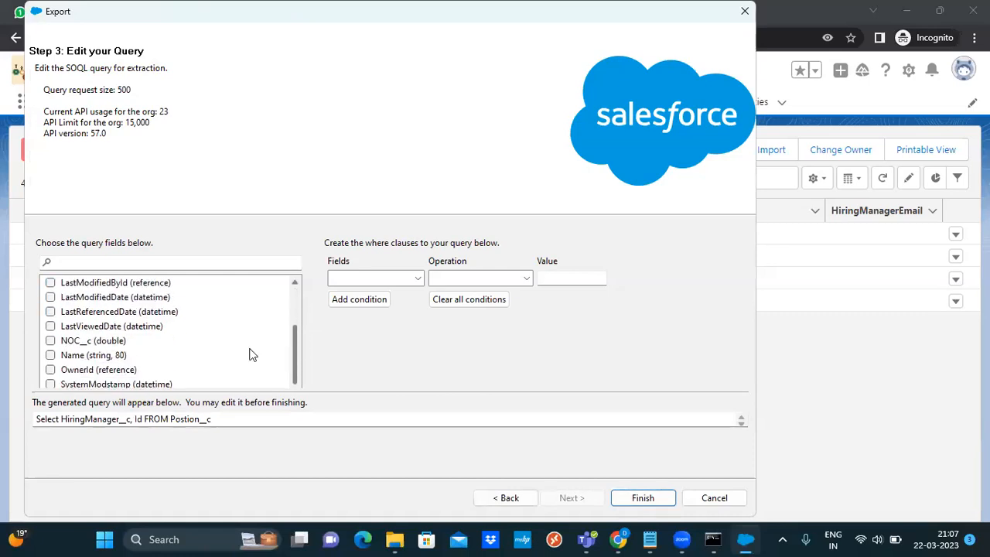
click(50, 355)
click(50, 341)
click(51, 341)
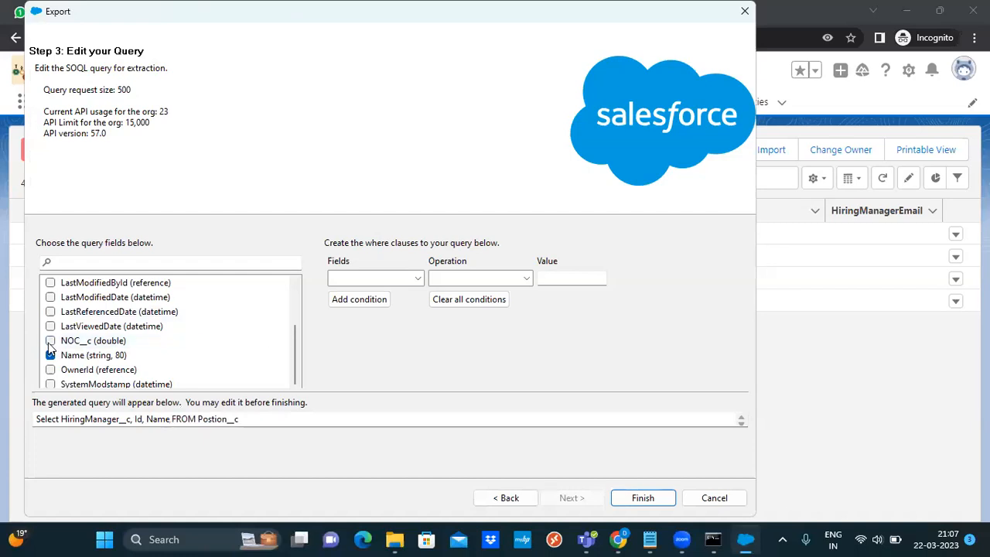
drag(293, 377, 296, 309)
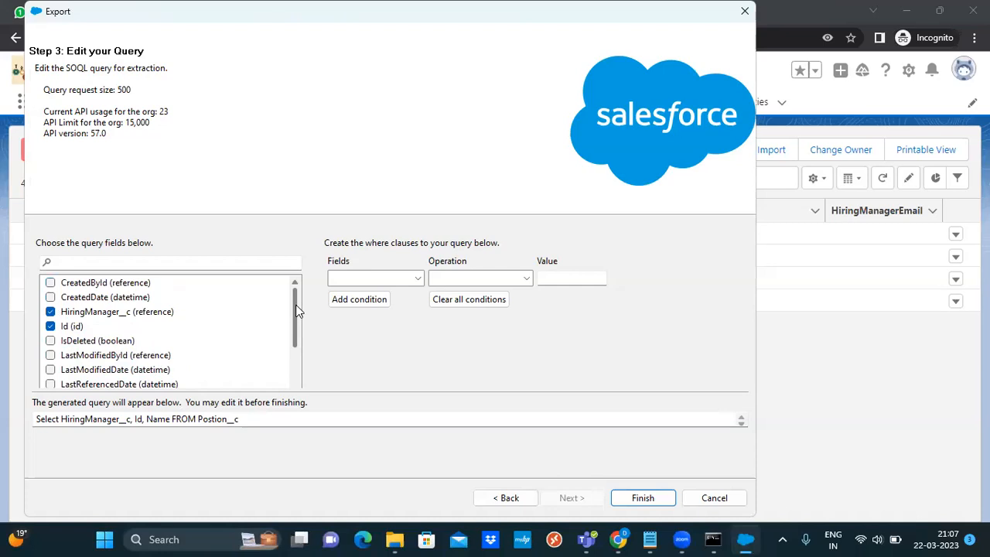
mouse_move(299, 320)
mouse_down()
mouse_move(297, 373)
mouse_move(300, 328)
mouse_up()
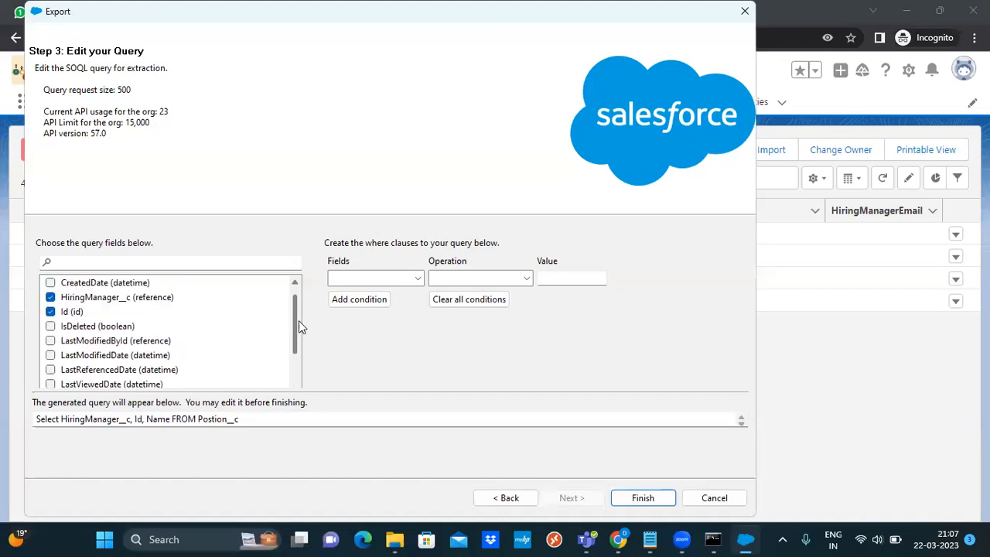
drag(299, 325, 297, 309)
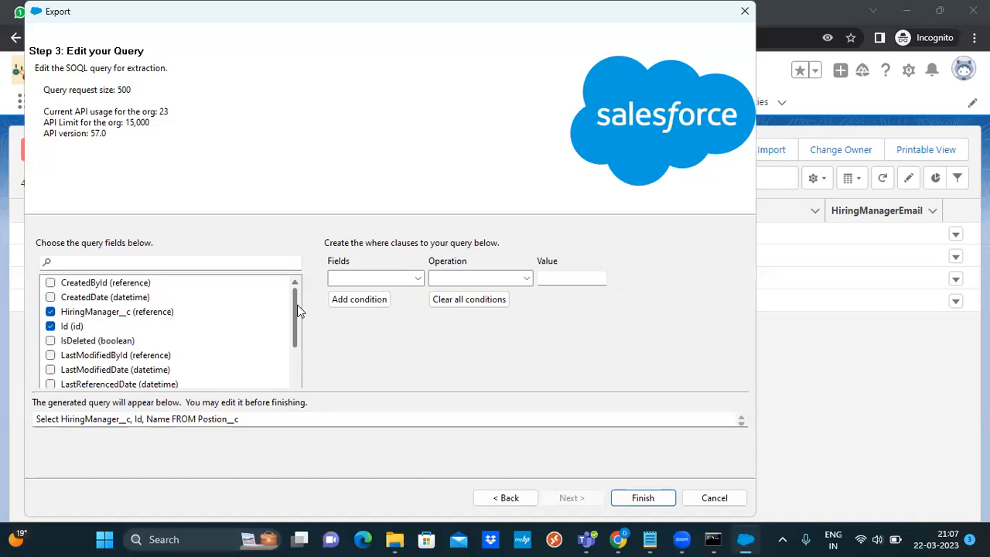
mouse_move(297, 310)
mouse_down()
mouse_move(298, 381)
mouse_move(297, 315)
mouse_up()
Run the export, confirming the warning, and close the results after 4 successful extractions
click(641, 501)
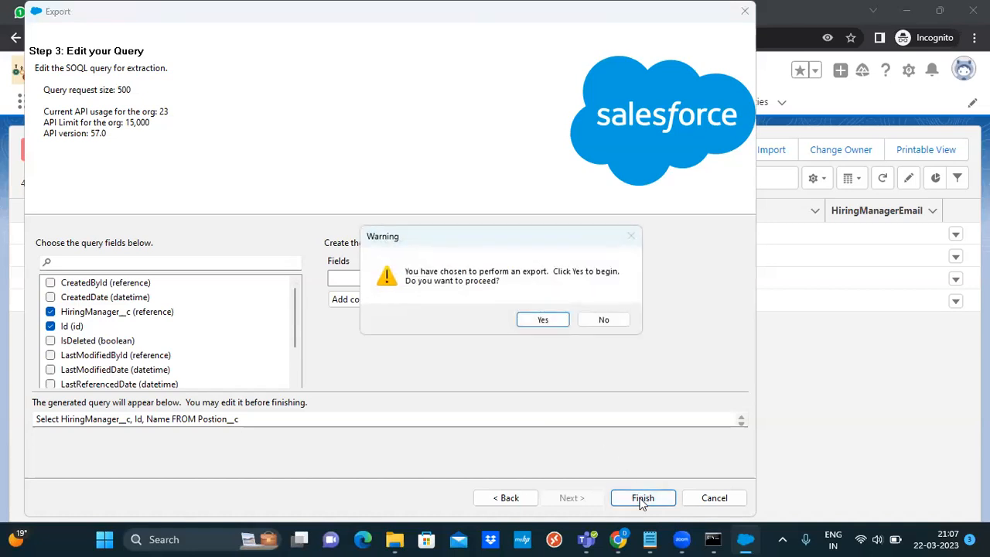
click(539, 321)
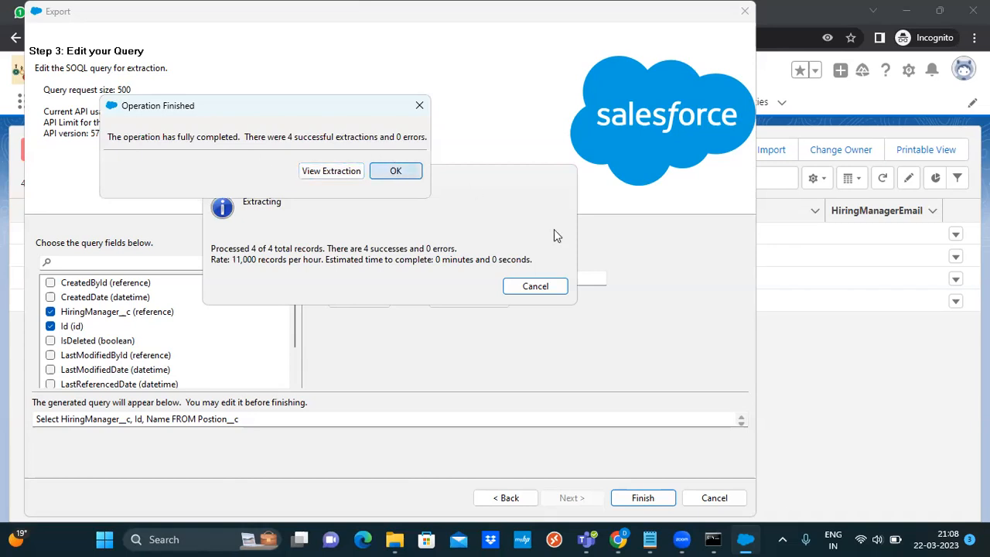
key(Return)
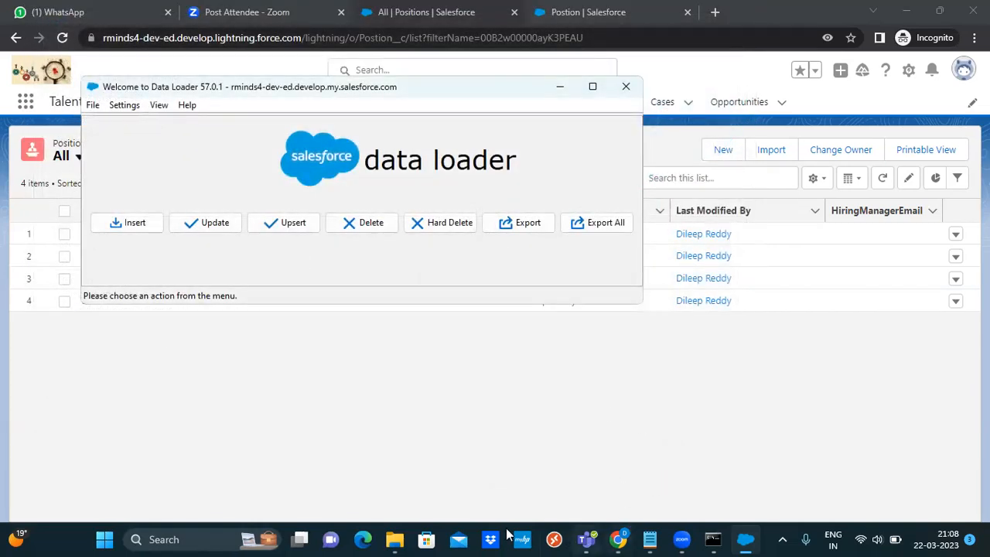
Open Position_Export1 from DataMgmt and widen columns A and B
click(396, 540)
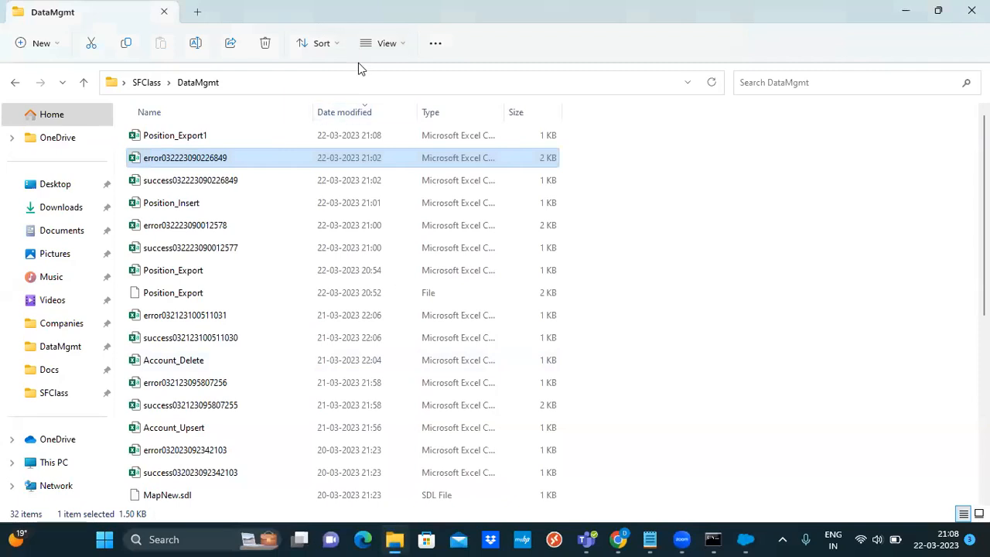
click(358, 113)
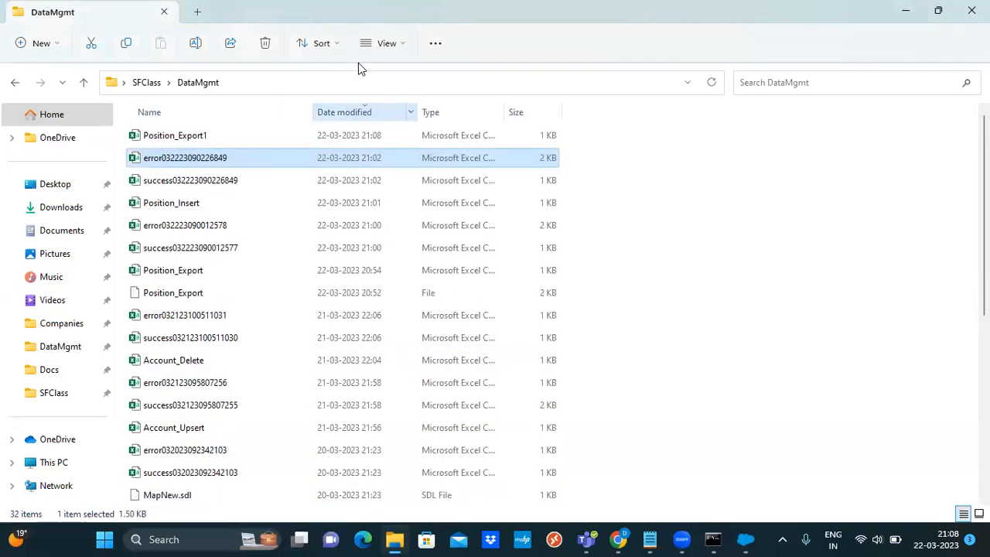
double_click(208, 135)
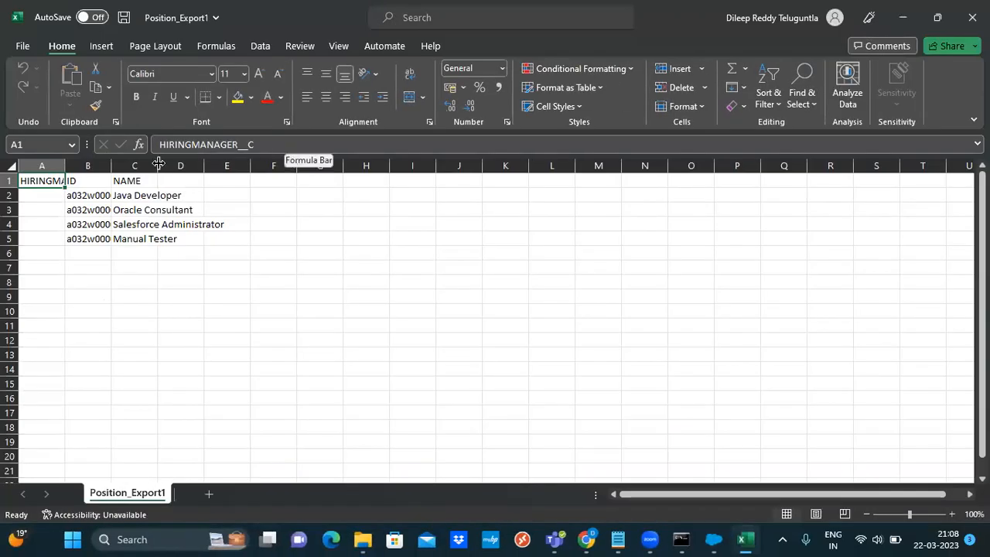
double_click(64, 166)
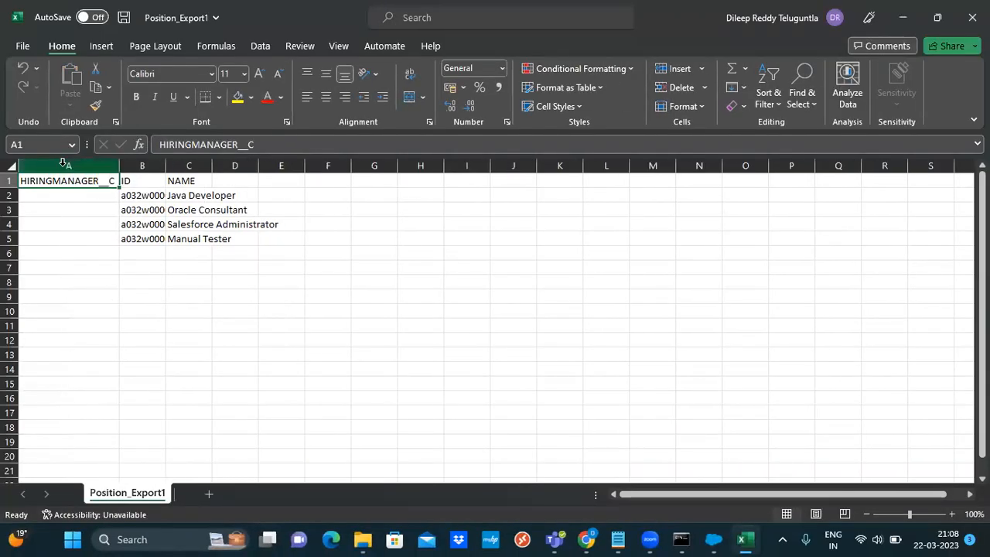
click(165, 166)
double_click(165, 166)
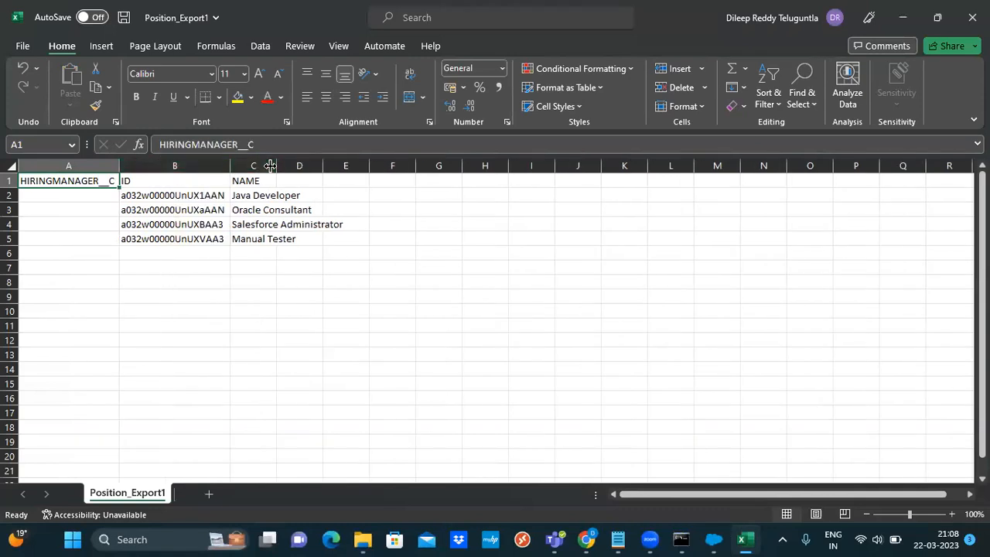
click(318, 292)
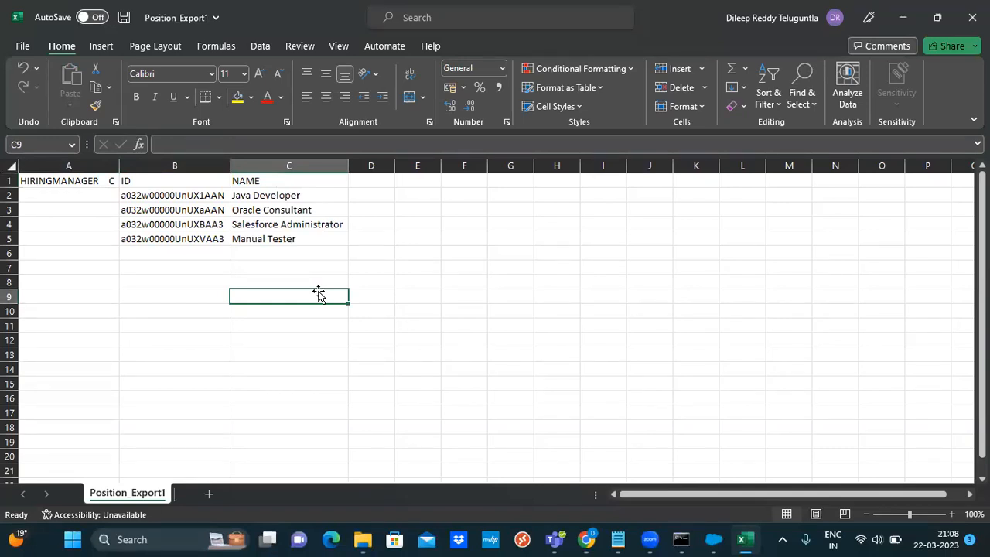
Remove the HiringManager and ID columns, leaving only NAME
drag(74, 181, 169, 232)
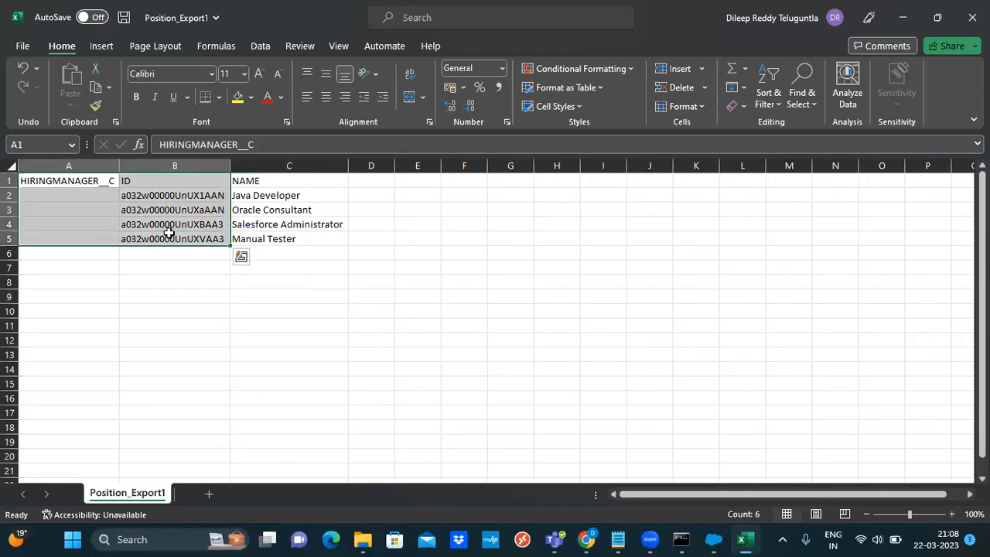
key(Delete)
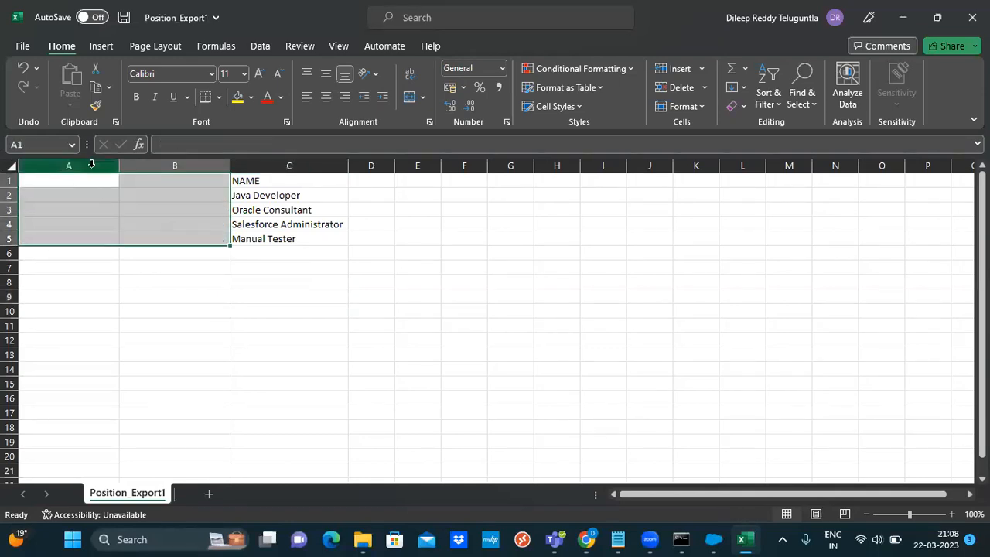
drag(92, 166, 150, 165)
right_click(152, 165)
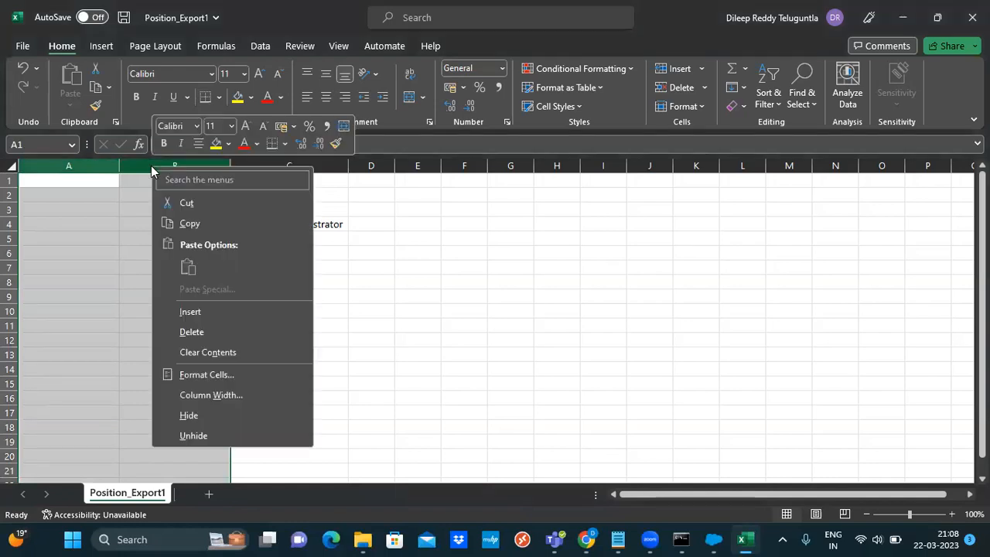
click(198, 333)
Change cell A2 to Salesforce Administrator1
click(80, 200)
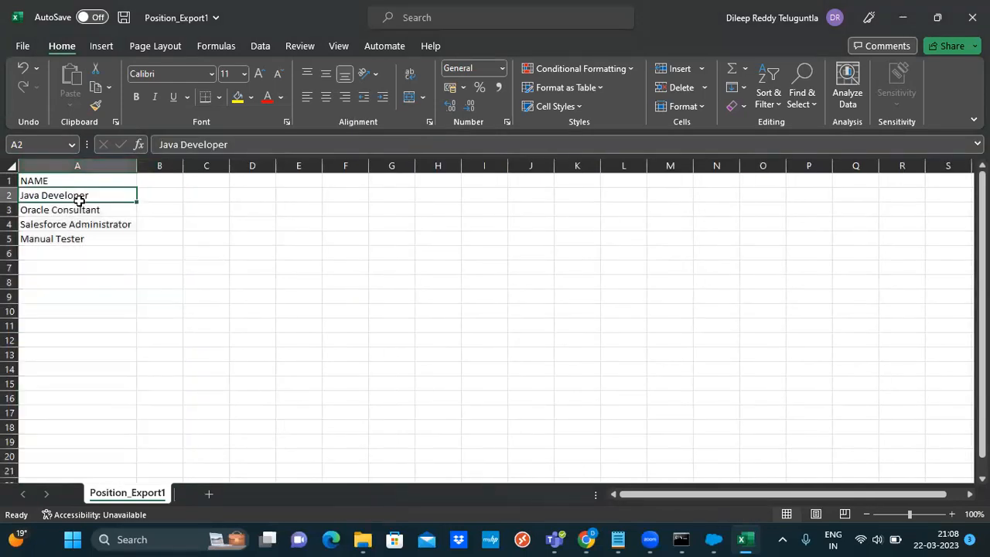
text(Salesforce Administrator)
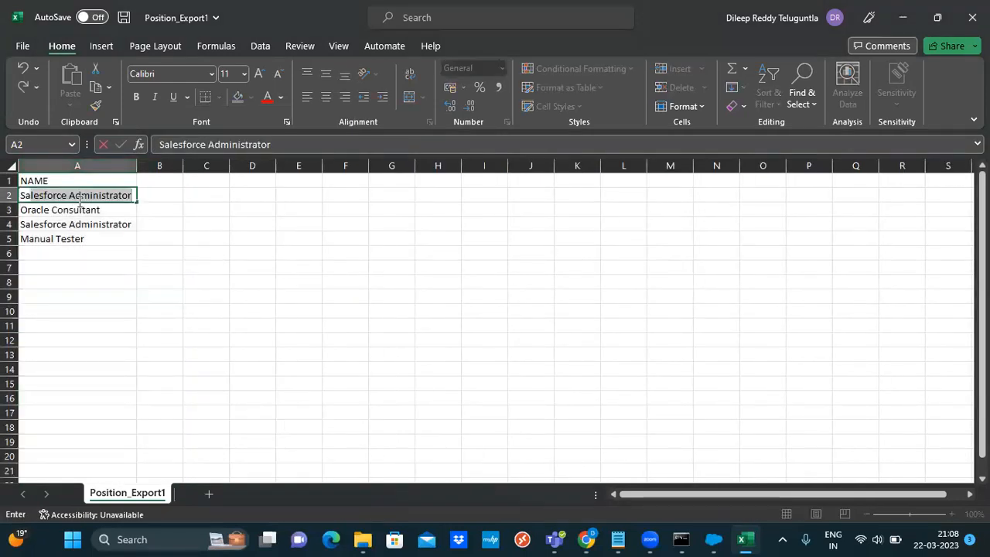
key(Tab)
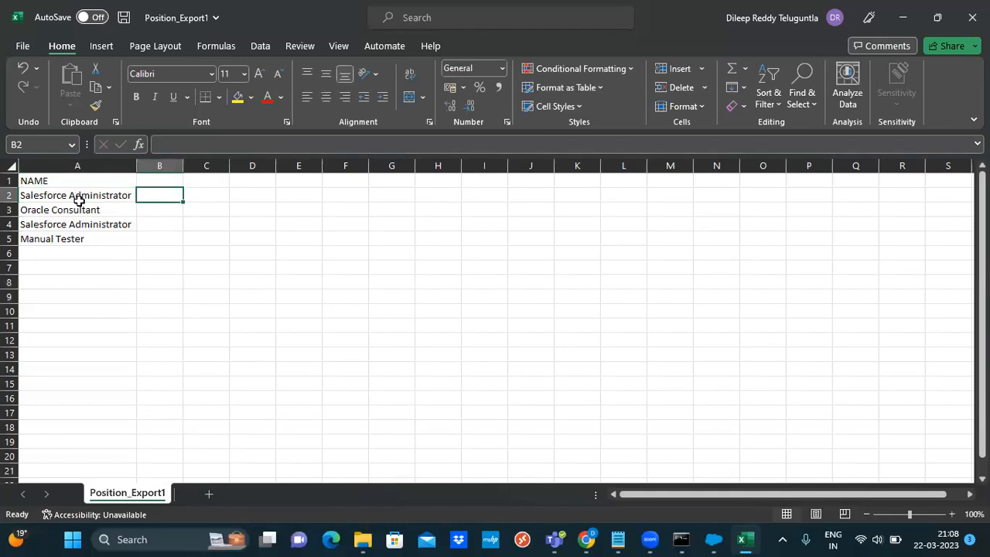
click(79, 200)
double_click(129, 194)
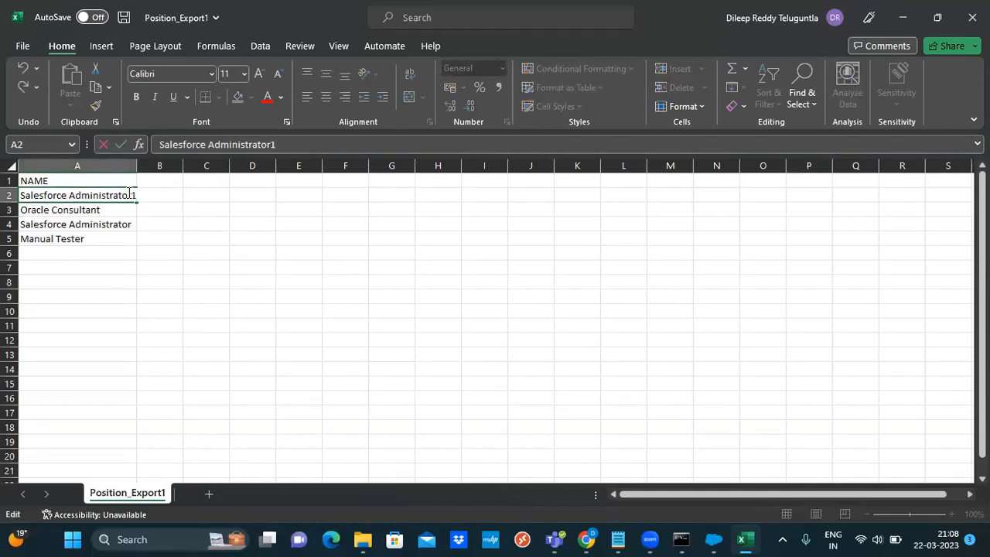
click(194, 207)
Clear A3:A5 and fill Salesforce Administrator1 through Administrator10 down to A11
drag(83, 209, 78, 236)
key(Delete)
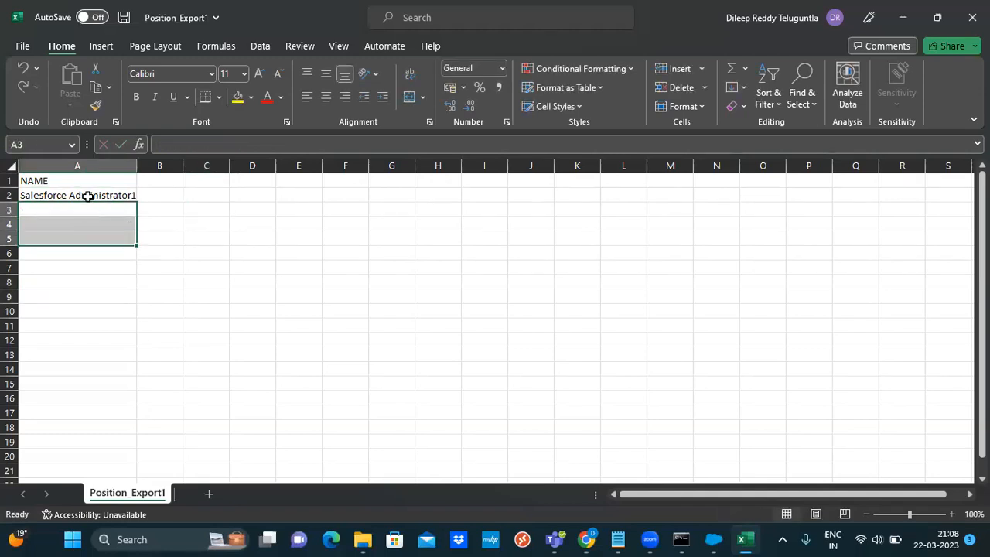
click(88, 197)
drag(136, 199, 131, 325)
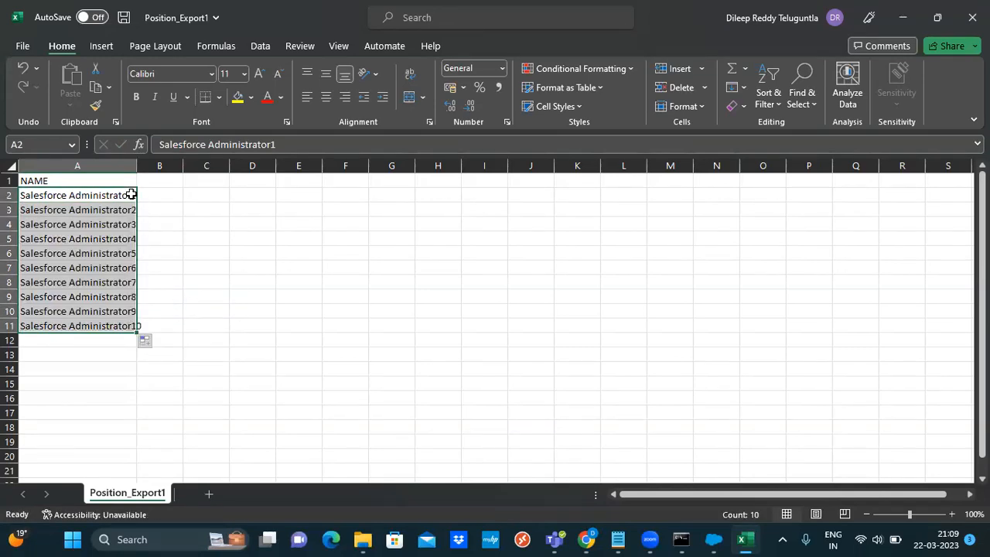
click(25, 46)
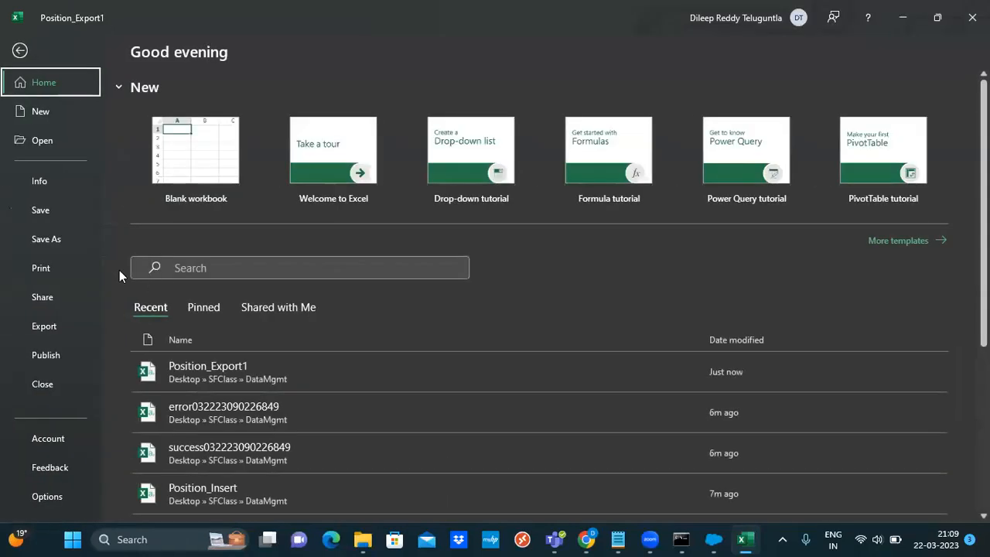
Save the sheet as a new CSV file named Position_Insert1.csv in DataMgmt
click(51, 215)
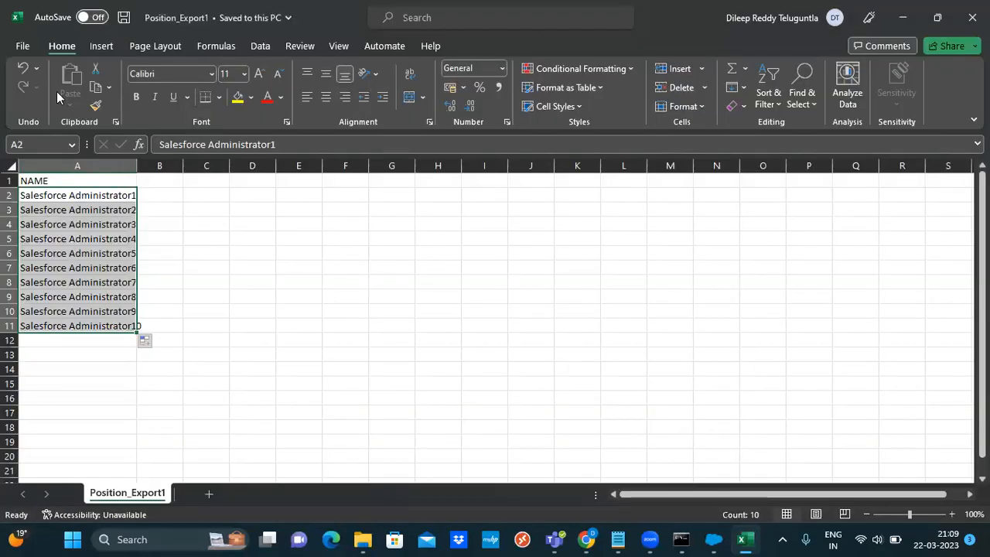
click(22, 46)
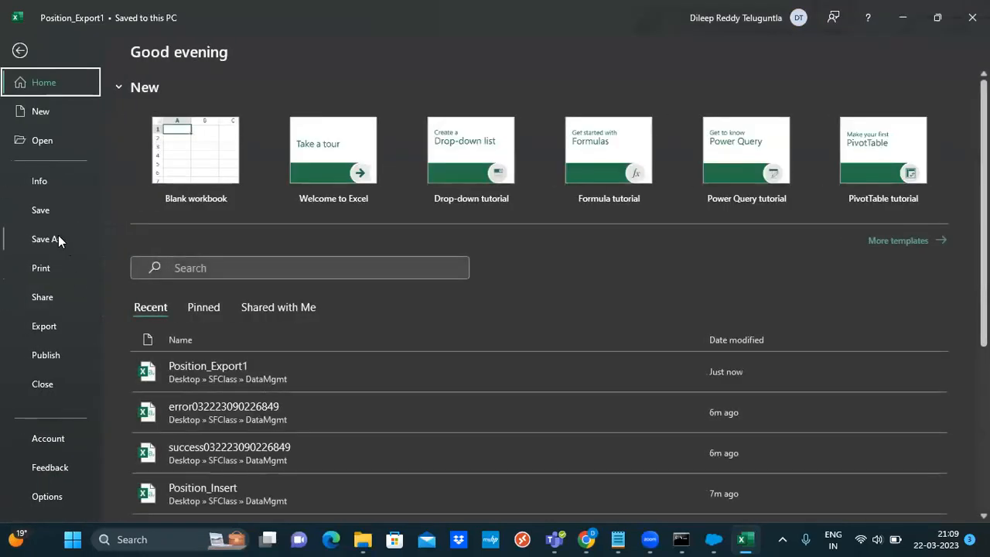
click(58, 237)
click(199, 278)
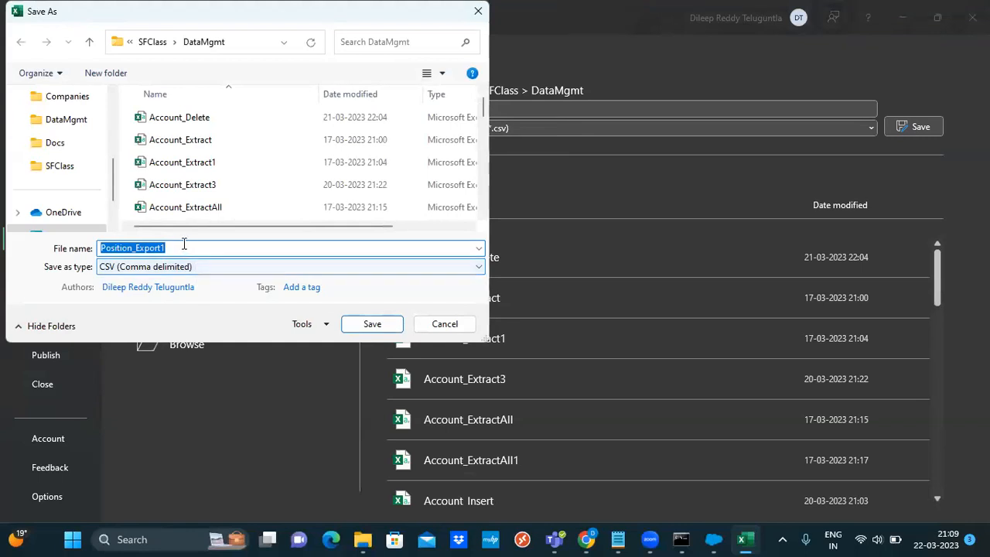
click(183, 243)
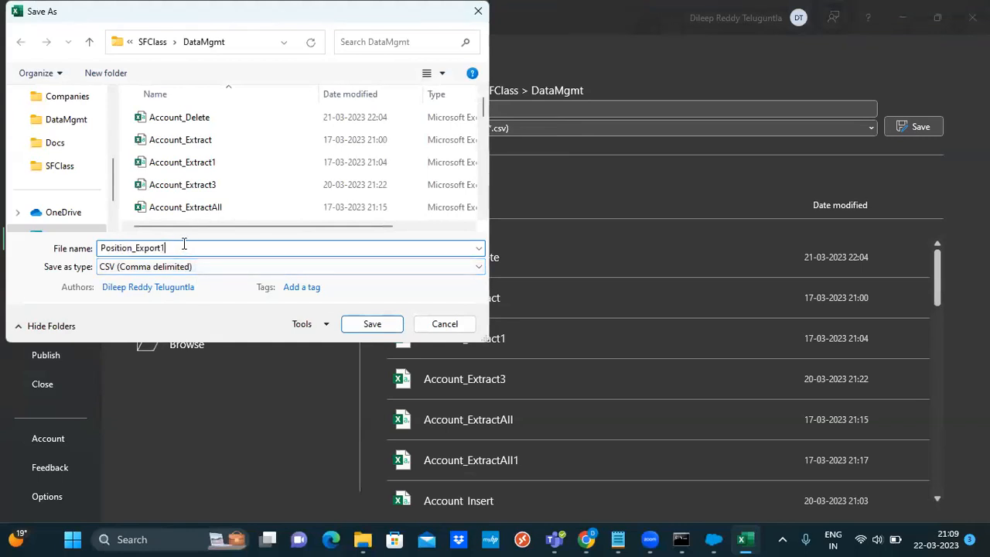
key(BackSpace)
key(BackSpace)
key(BackSpace)
key(BackSpace)
key(BackSpace)
key(BackSpace)
key(BackSpace)
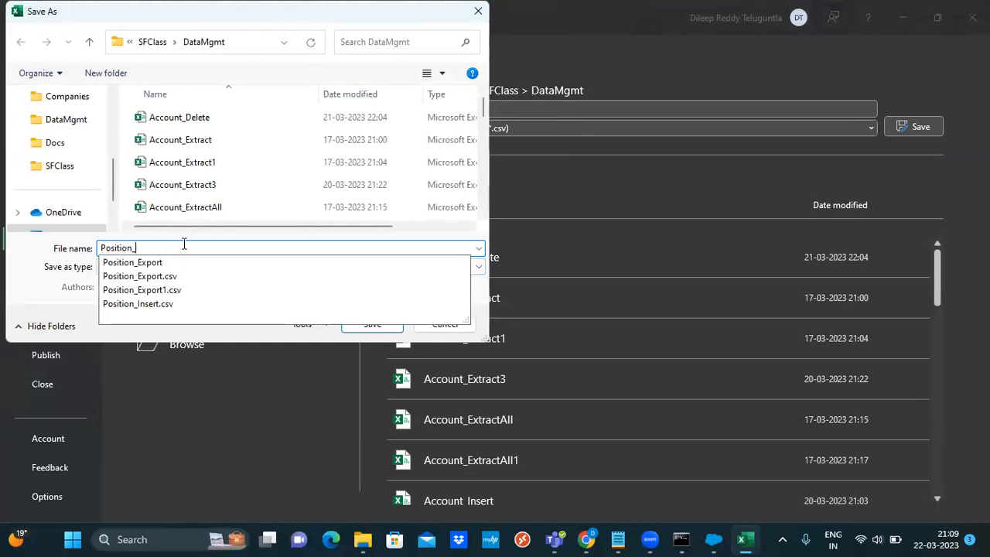
text(Insert)
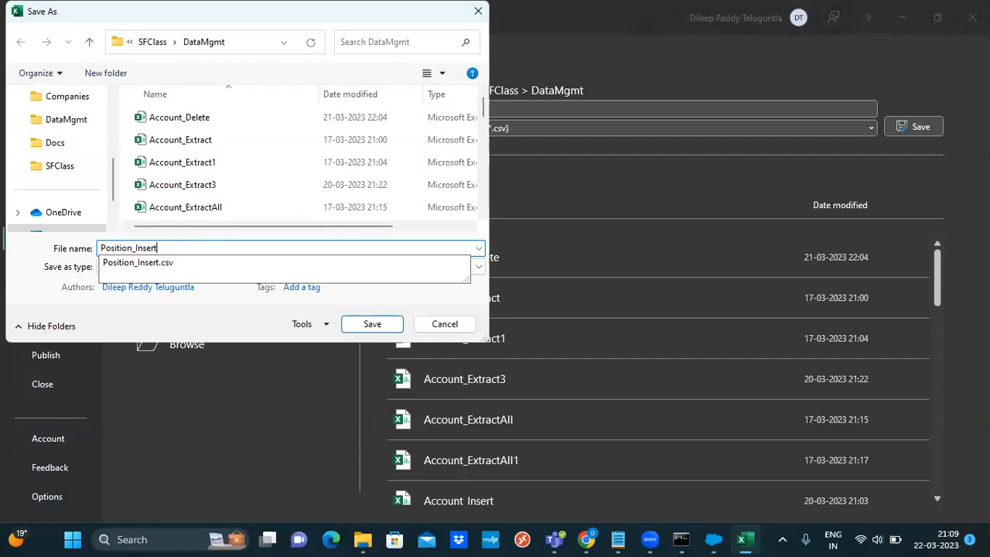
text(1.csv)
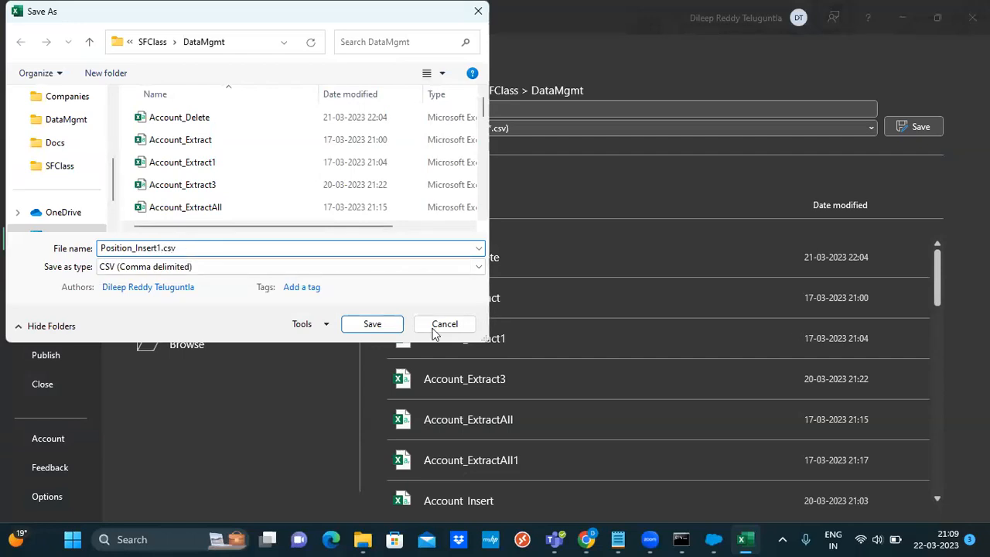
click(373, 325)
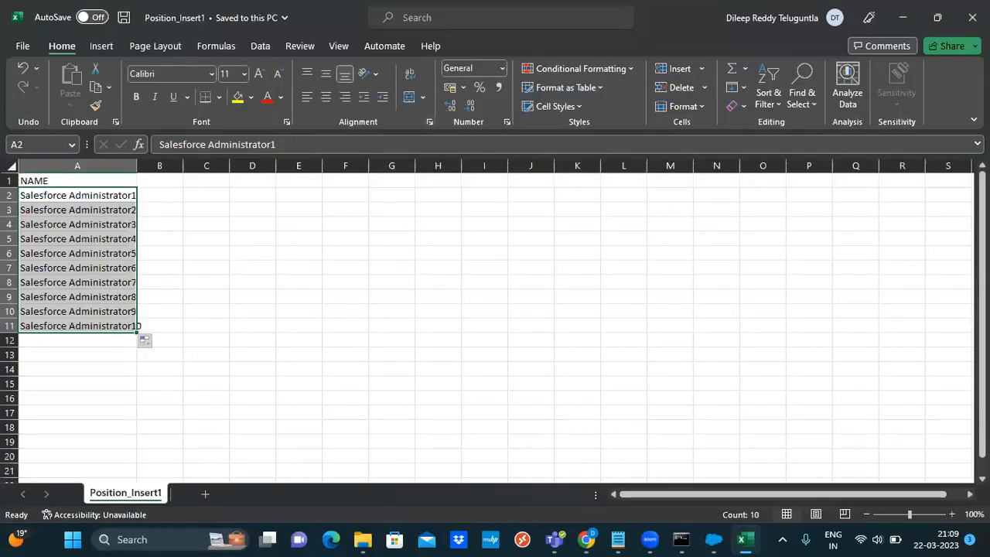
Close Excel and start a Data Loader insert into Postion from Position_Insert1.csv
click(973, 17)
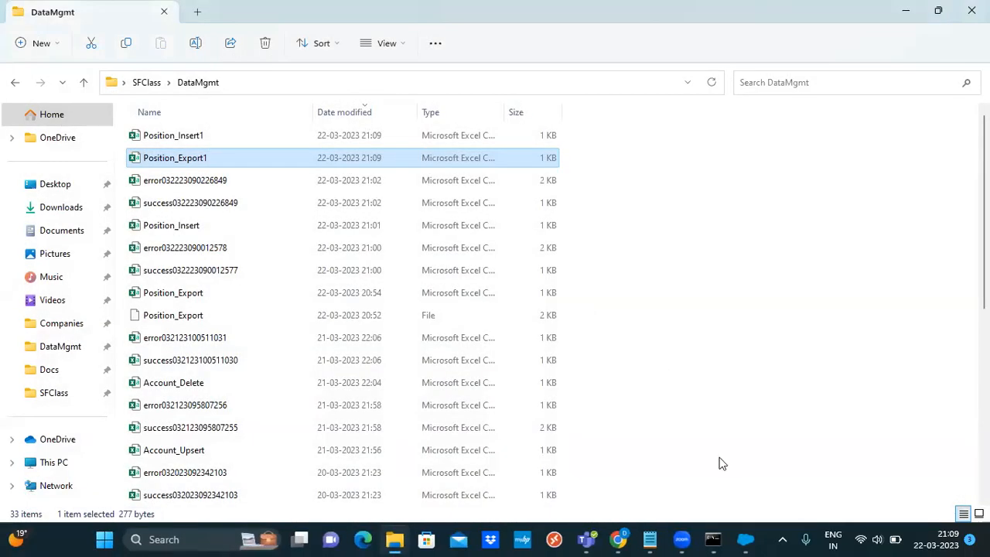
click(744, 539)
click(152, 225)
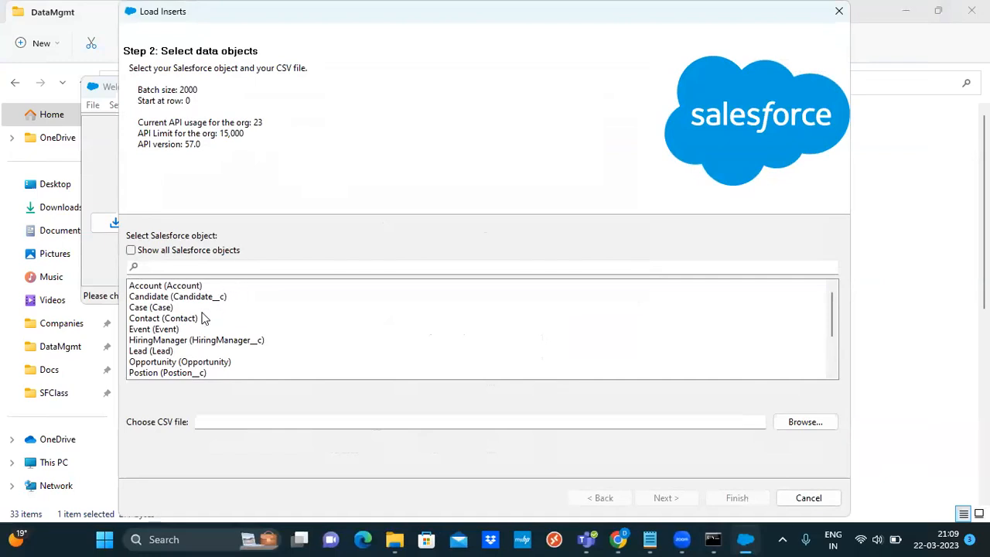
click(176, 374)
click(800, 426)
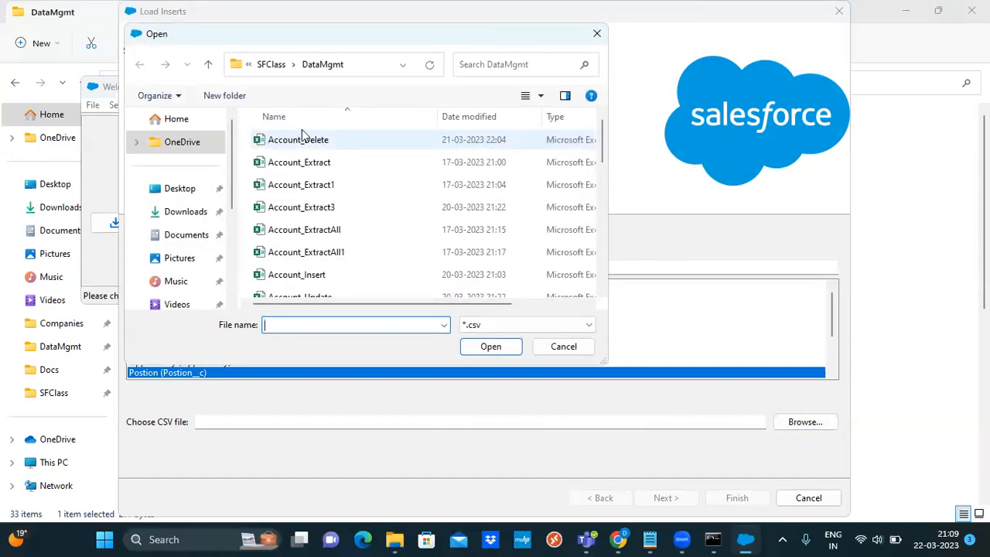
drag(600, 165, 611, 247)
double_click(333, 234)
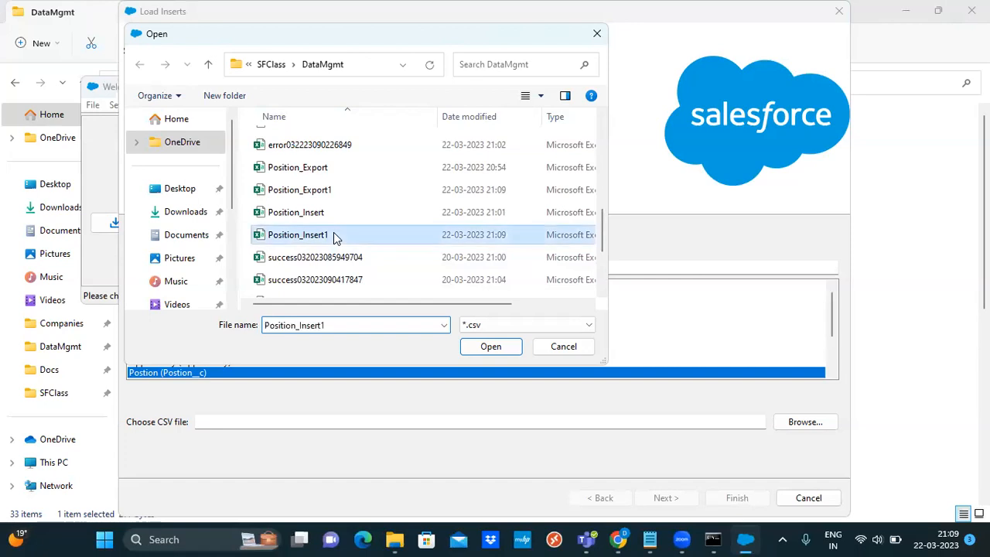
click(665, 497)
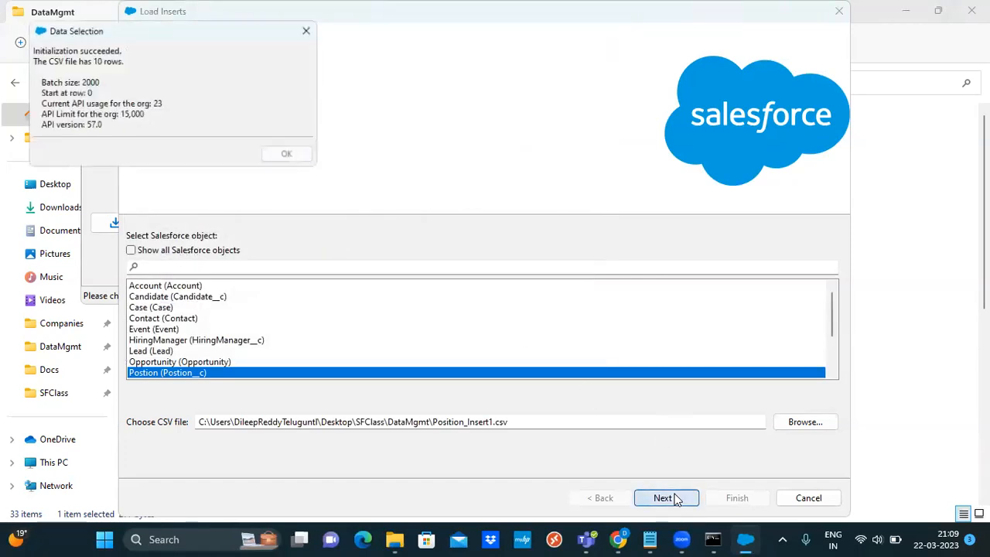
click(292, 158)
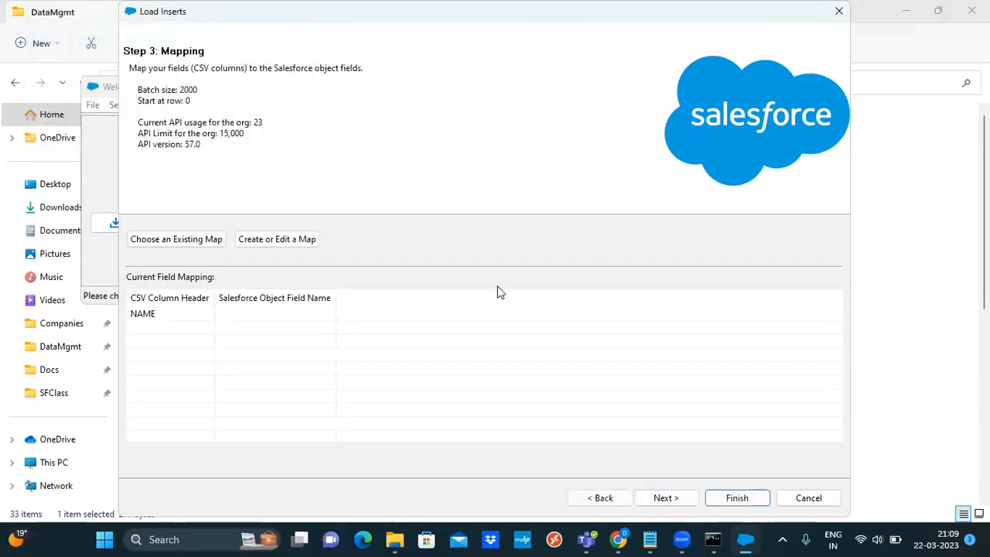
Map Name to the NAME column and run the insert, getting 10 successes
click(287, 239)
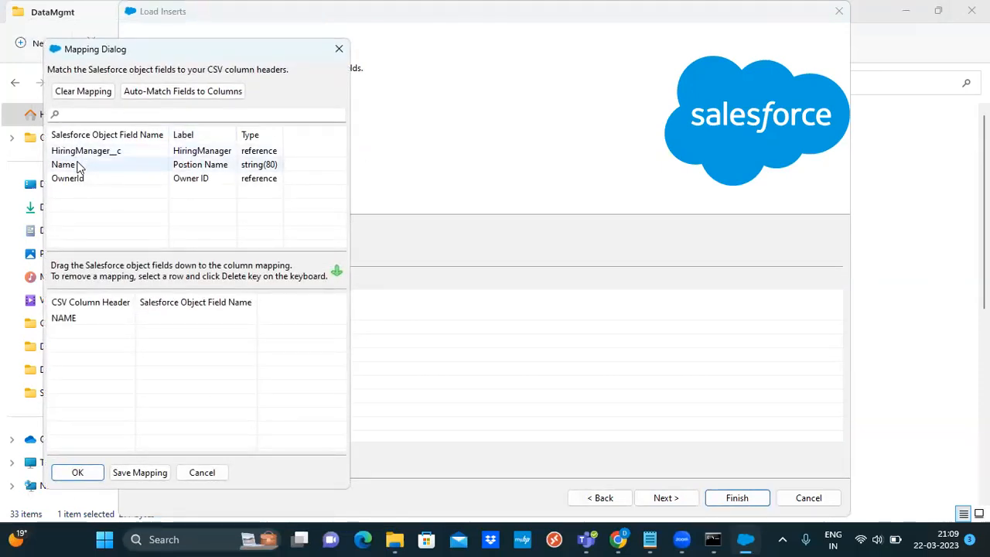
drag(77, 166, 194, 323)
click(79, 474)
click(737, 497)
click(544, 320)
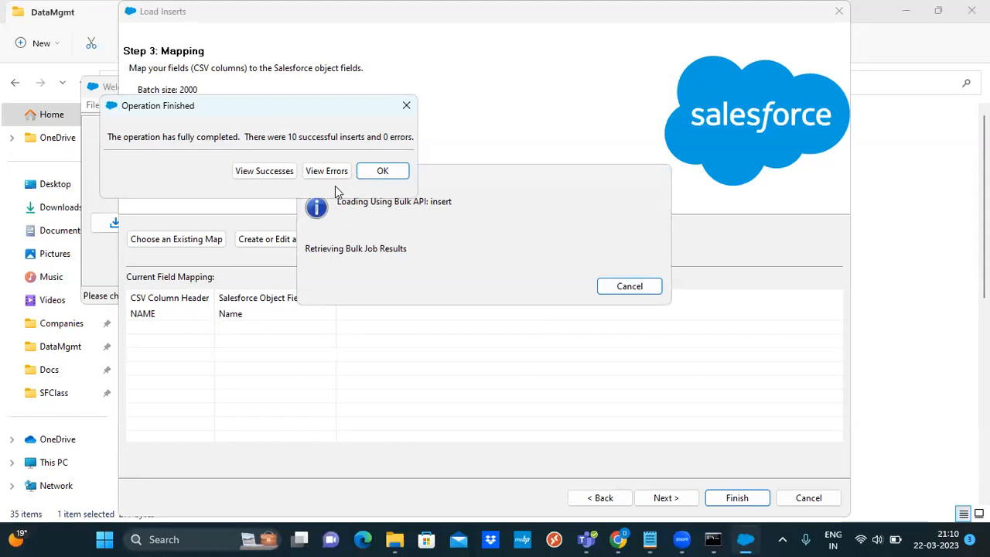
click(389, 180)
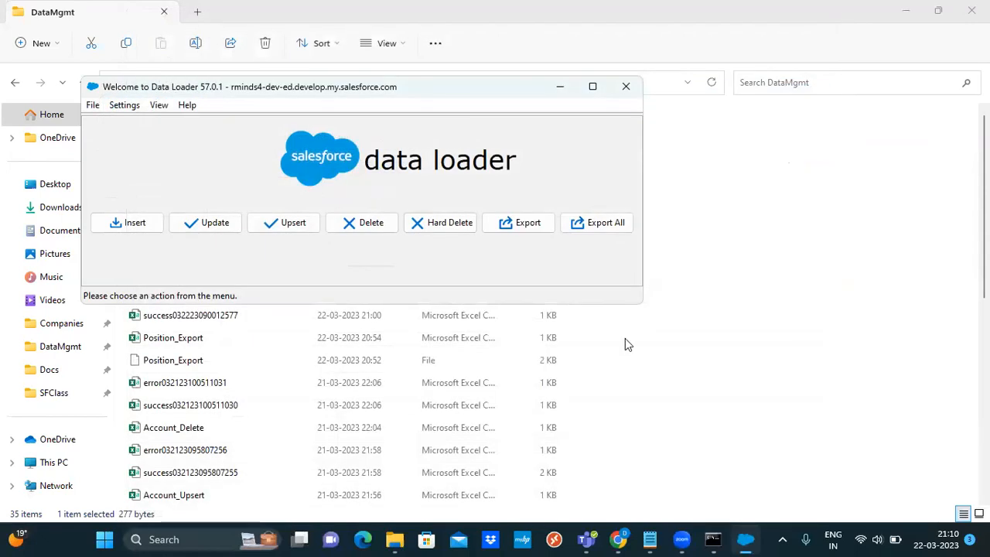
Refresh the Salesforce Positions list to show all 14 positions and open the SalesforceClass3 notes
click(714, 438)
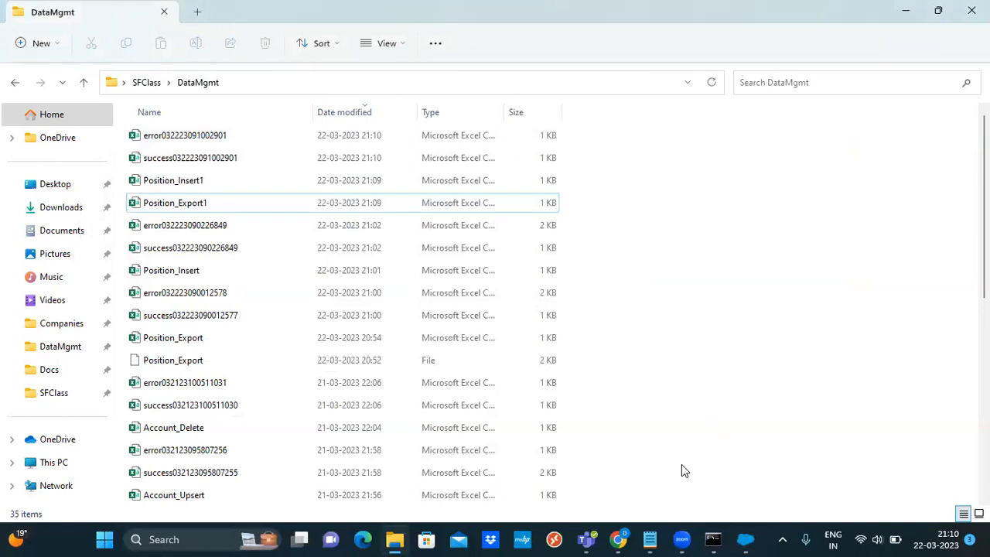
click(619, 539)
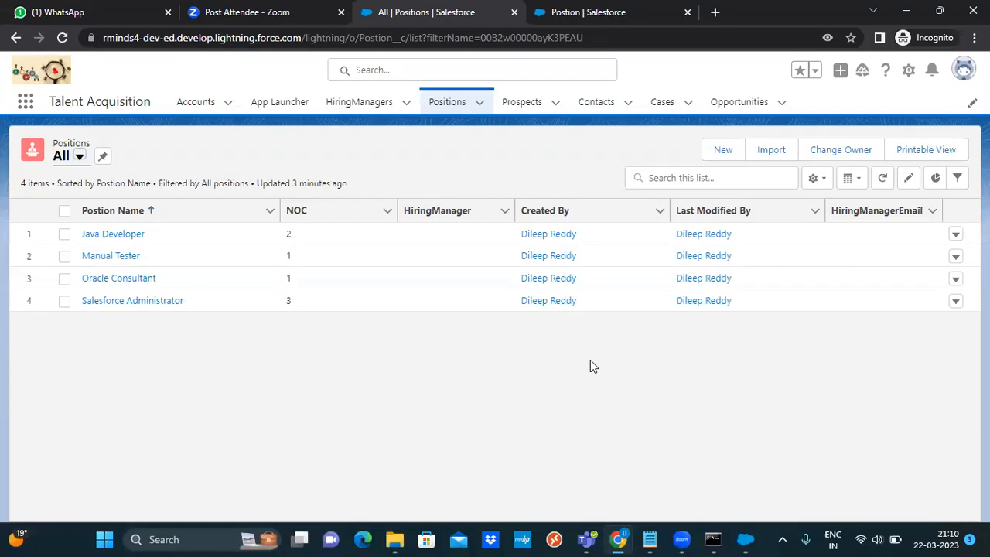
click(884, 179)
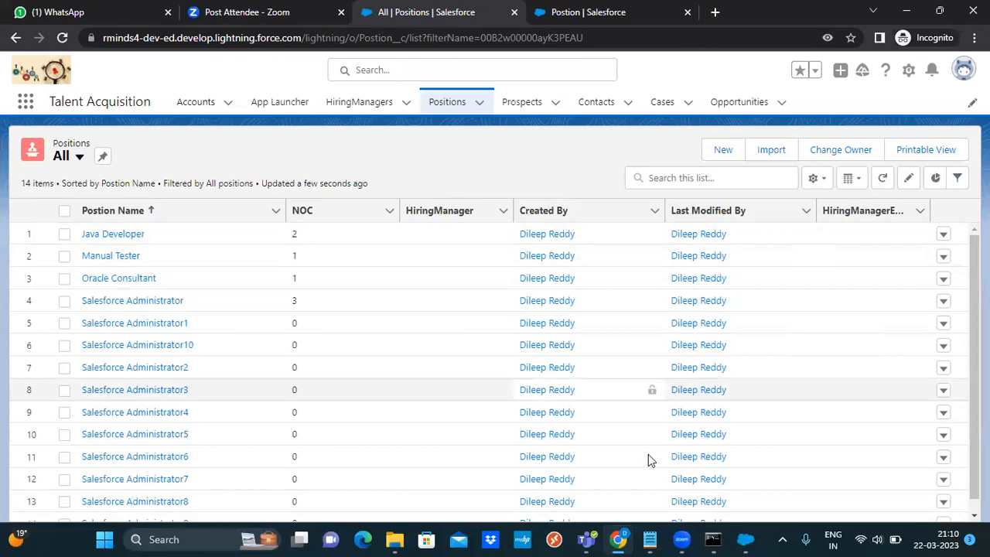
click(651, 539)
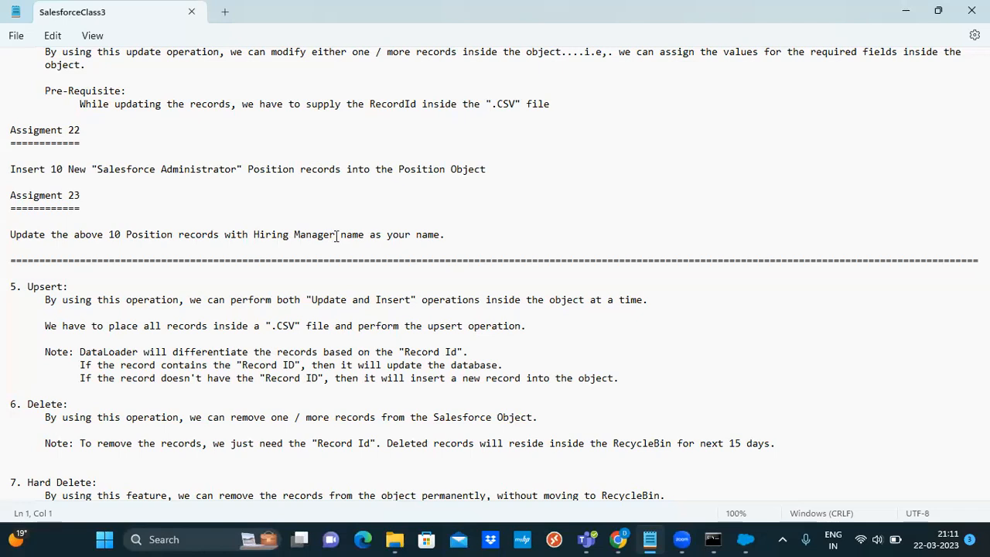
Reword Assignment 23 to update Hiring Manager Email with your Email ID
double_click(360, 234)
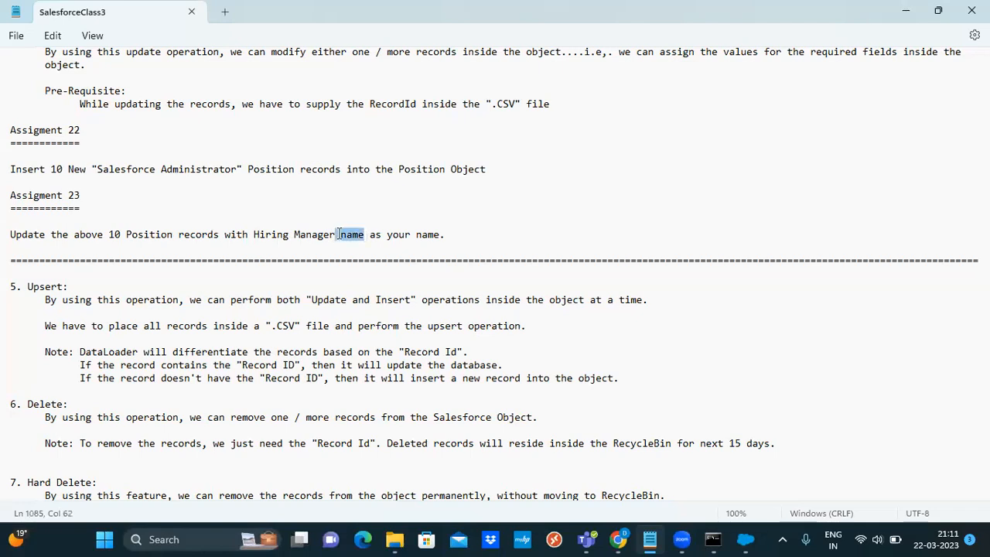
text(Email)
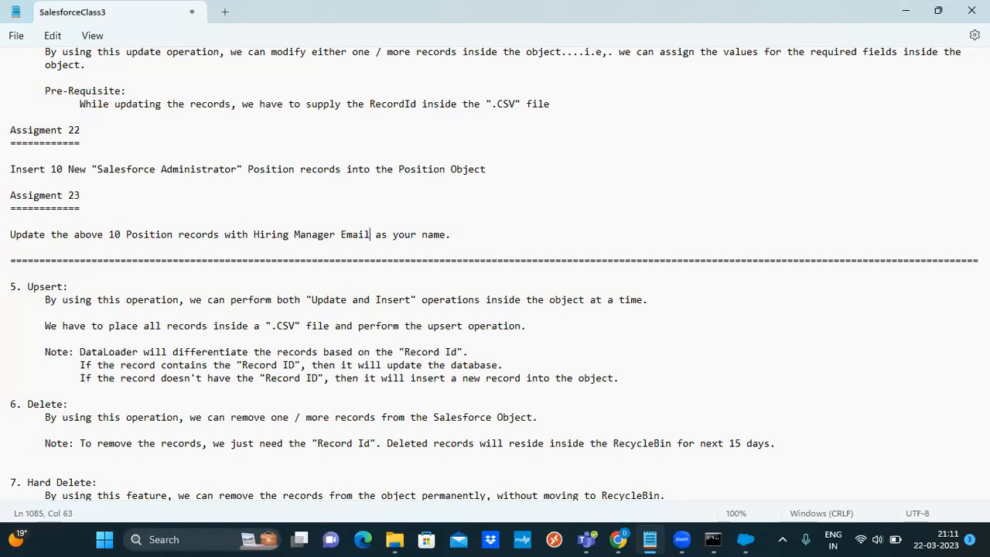
key(Right)
key(Right)
key(Right)
key(Right)
key(BackSpace)
key(BackSpace)
key(BackSpace)
key(BackSpace)
text(Email ID)
Save the edited notes and return to Data Loader
click(16, 36)
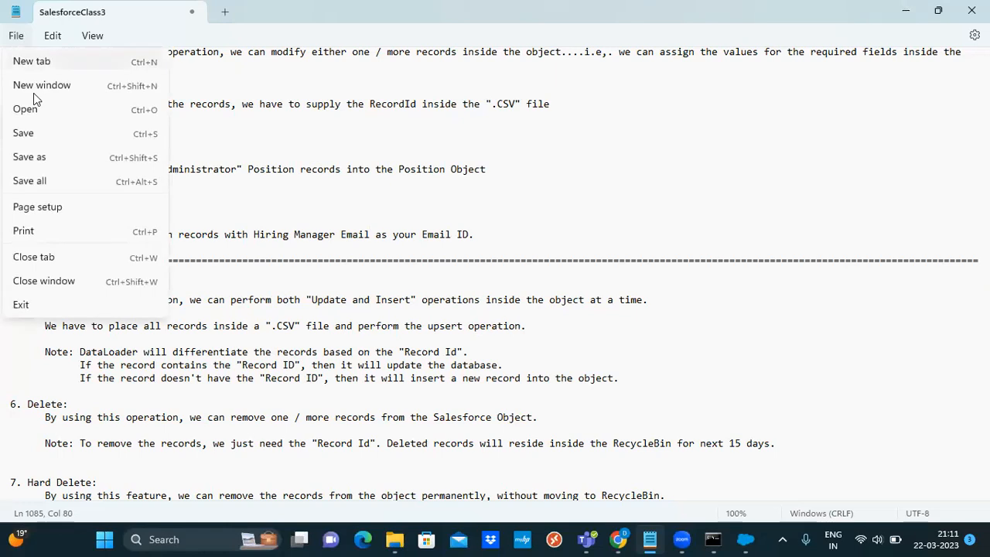
click(33, 134)
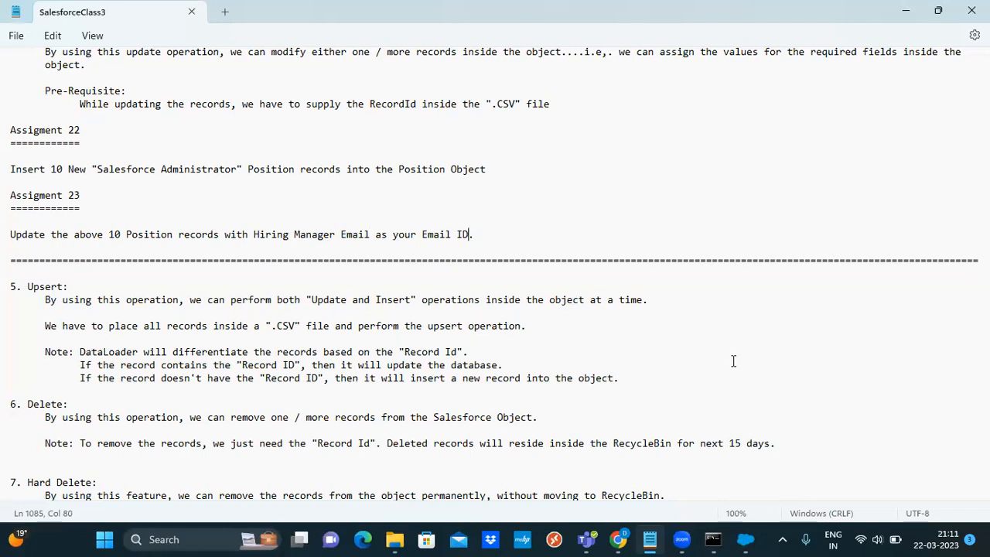
click(745, 539)
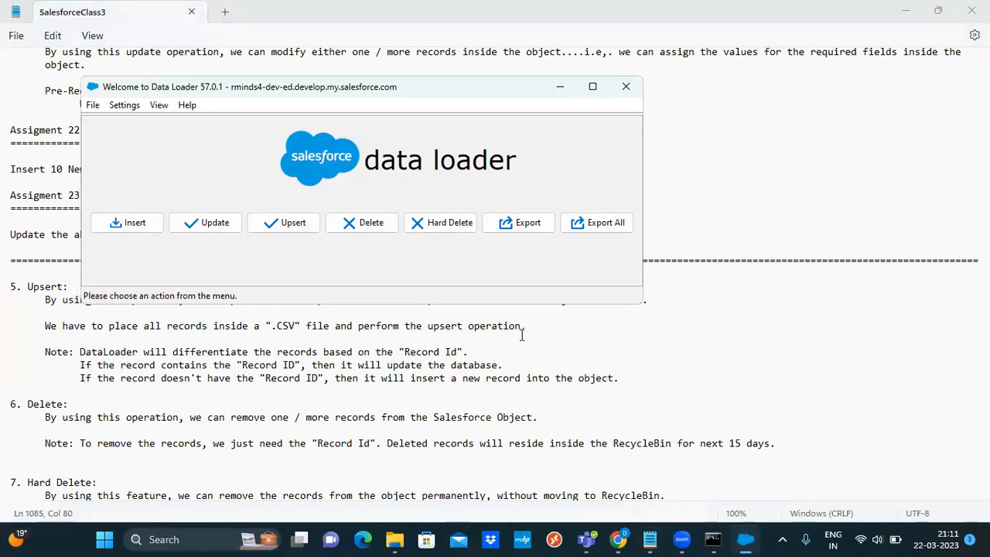
Start a new Data Loader export of the Postion object
click(530, 224)
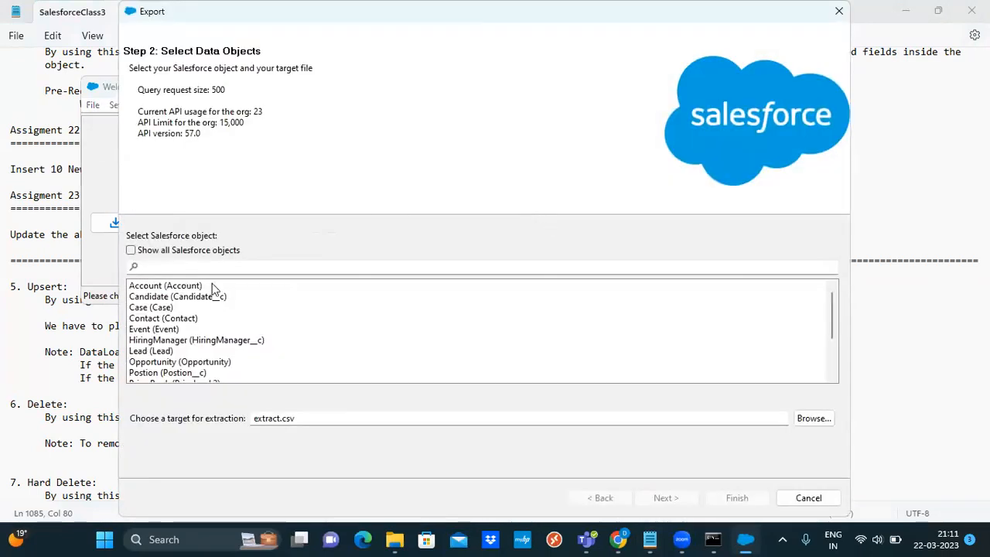
click(203, 373)
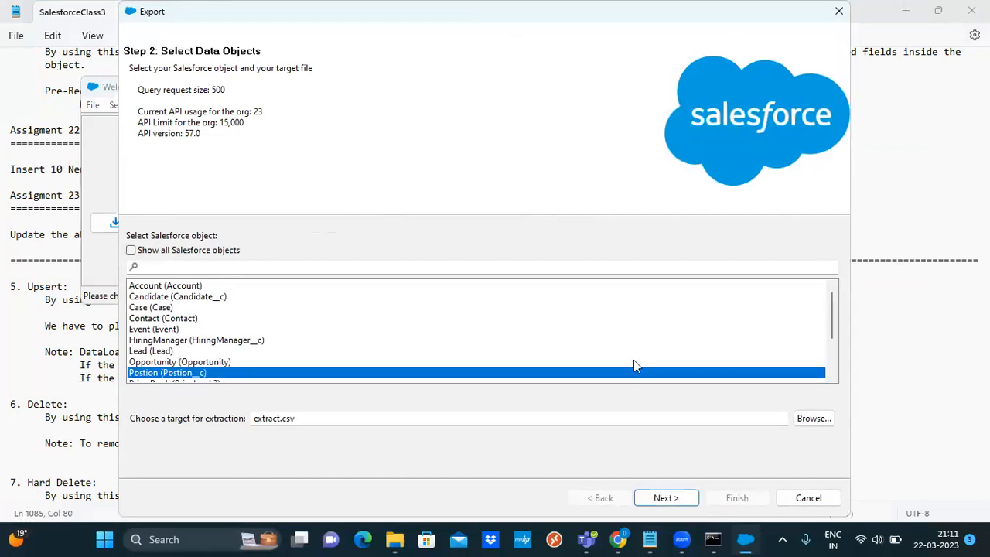
click(672, 420)
key(ctrl+a)
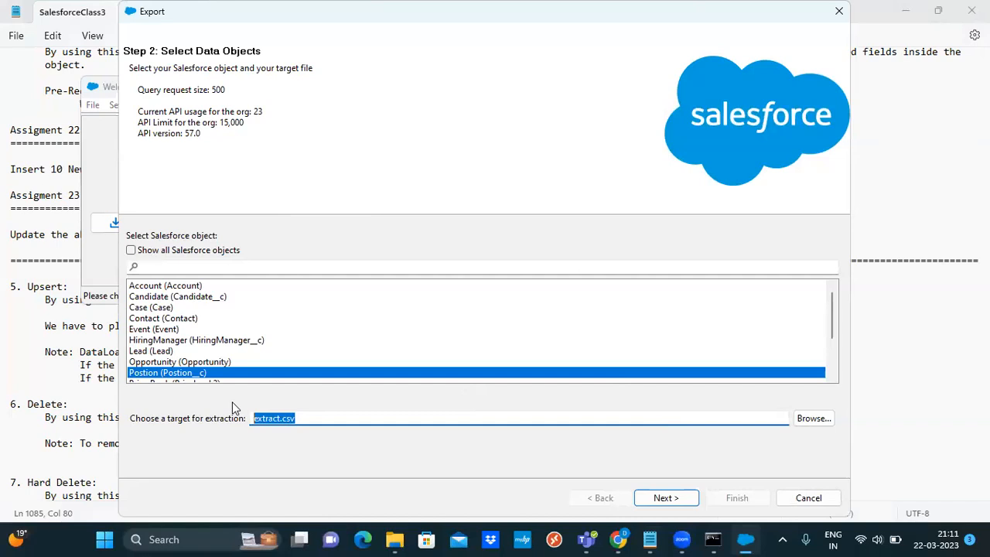
click(818, 419)
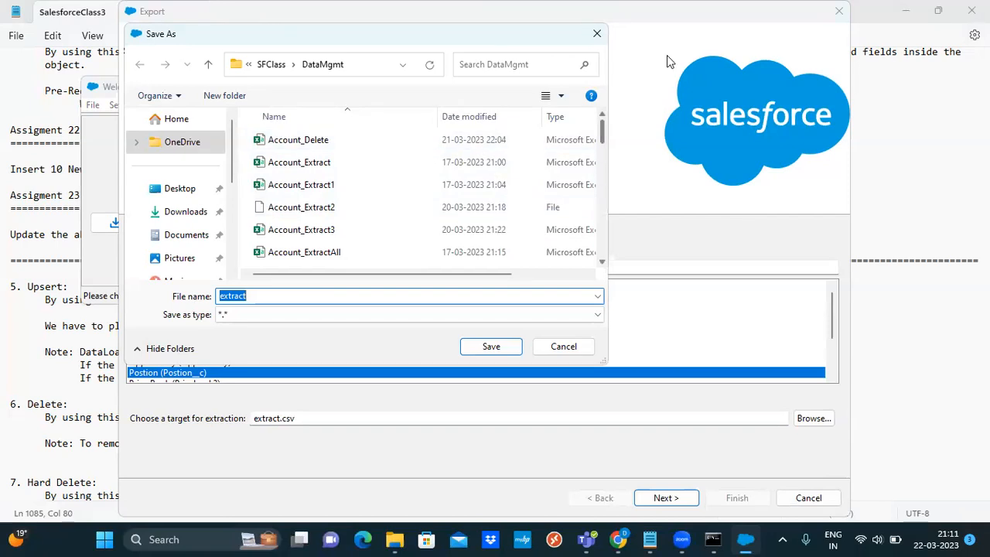
Set the export target file to Position_Export2.csv and continue to the query step
click(597, 223)
scroll(597, 225, up, 1)
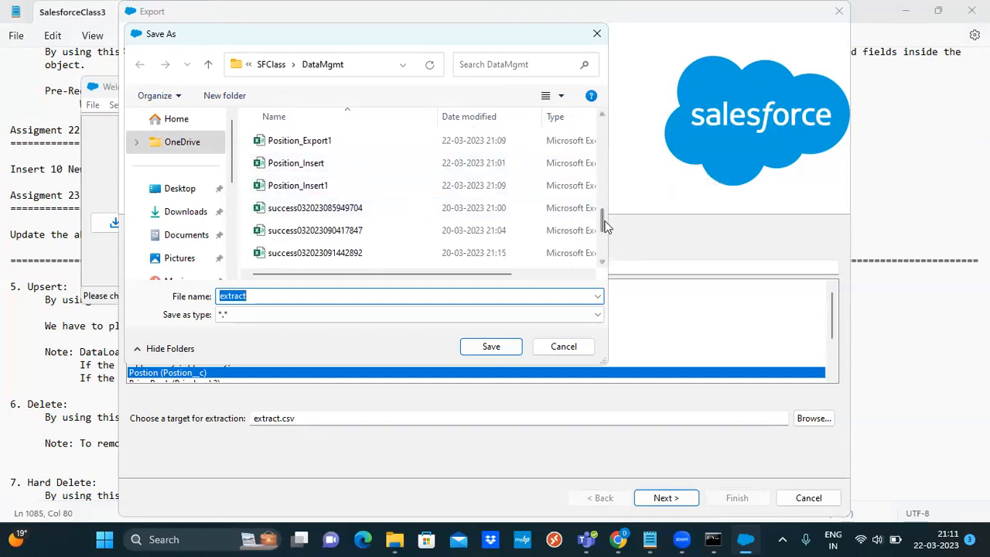
mouse_move(605, 225)
mouse_down()
mouse_move(605, 243)
mouse_move(607, 224)
mouse_up()
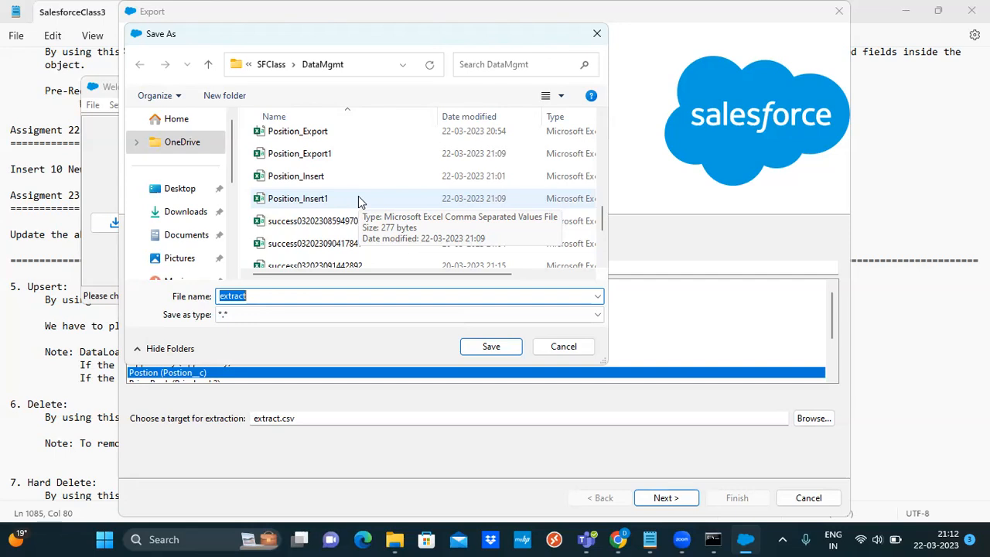
click(320, 133)
click(309, 295)
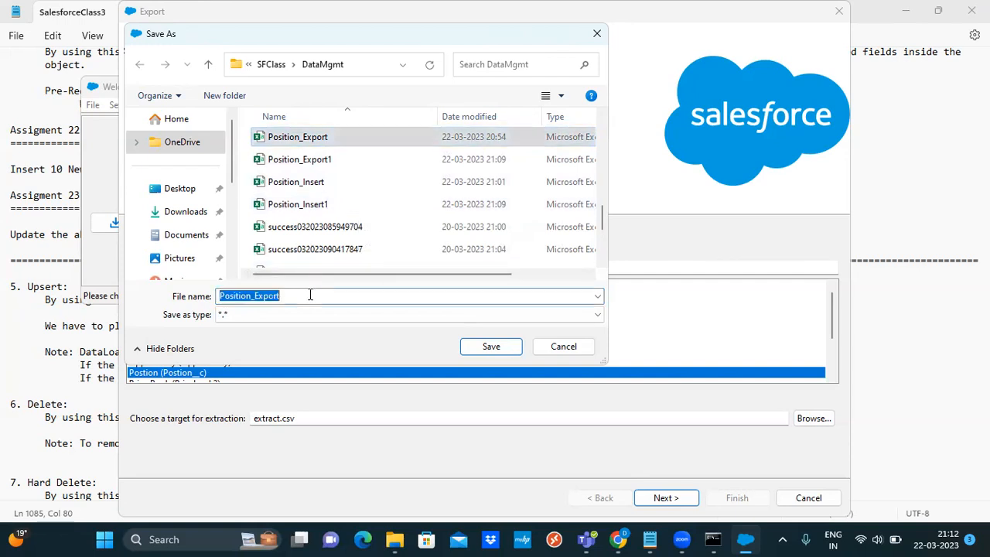
click(310, 294)
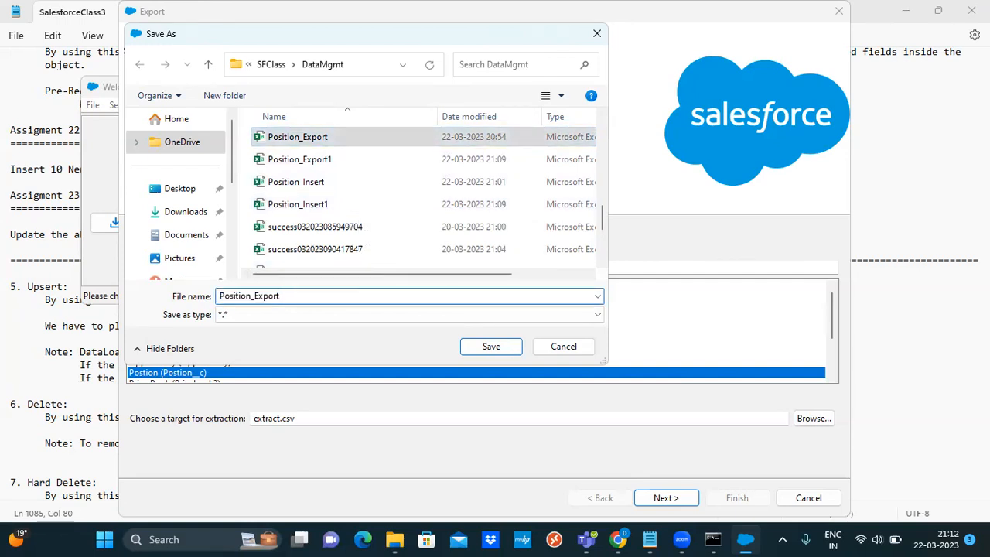
text(2.)
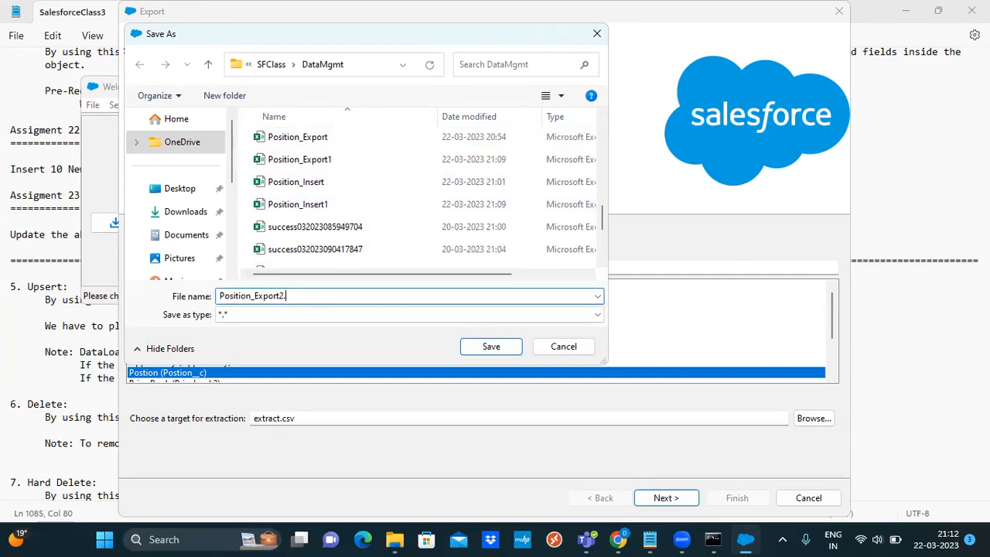
text(csv)
click(498, 350)
click(684, 501)
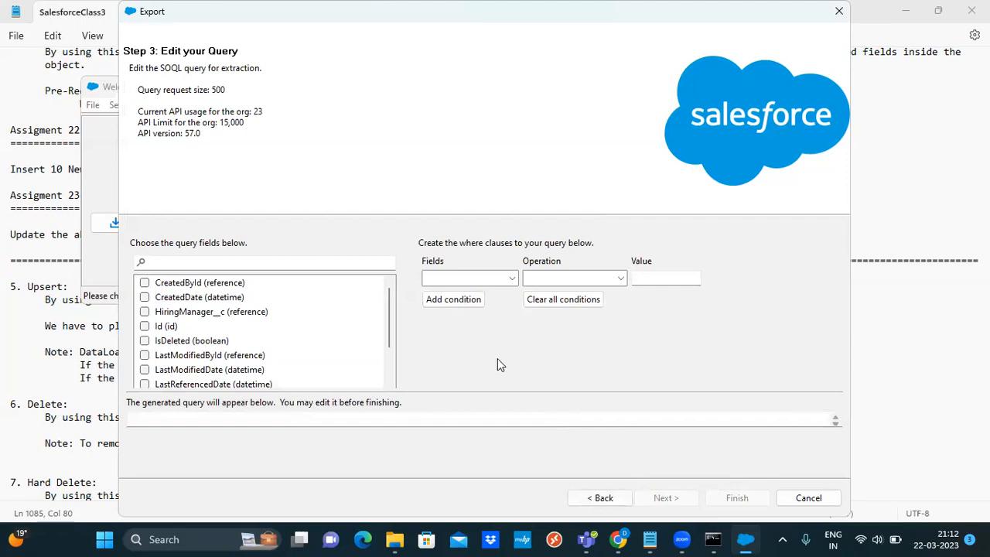
Tick the Id, Name and HiringManager__c fields in the export query
click(146, 327)
drag(390, 326, 391, 382)
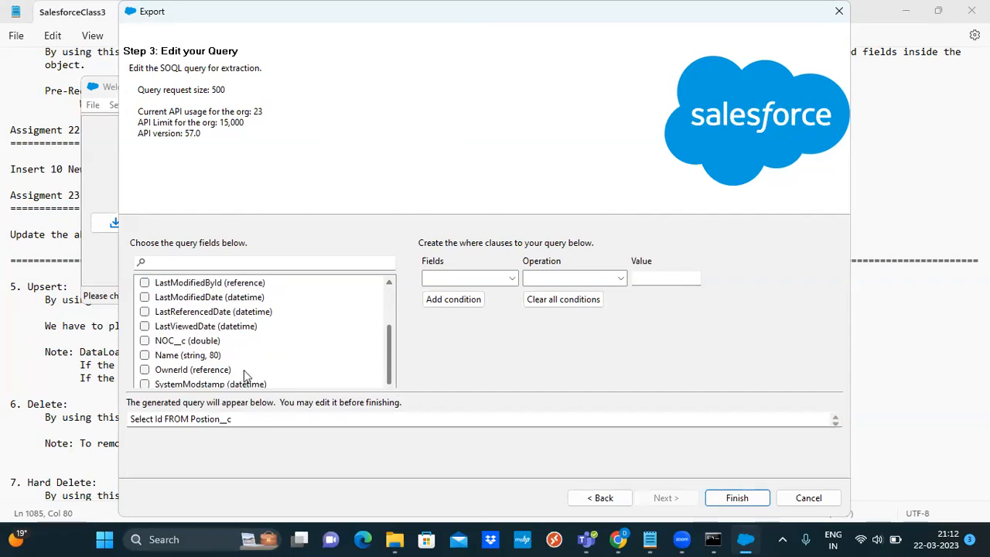
click(145, 355)
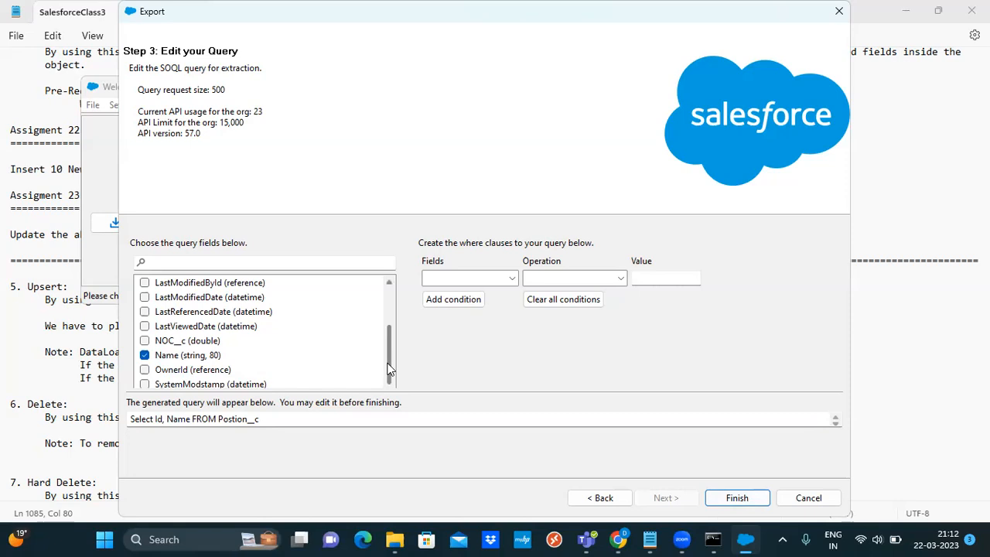
drag(390, 348, 395, 303)
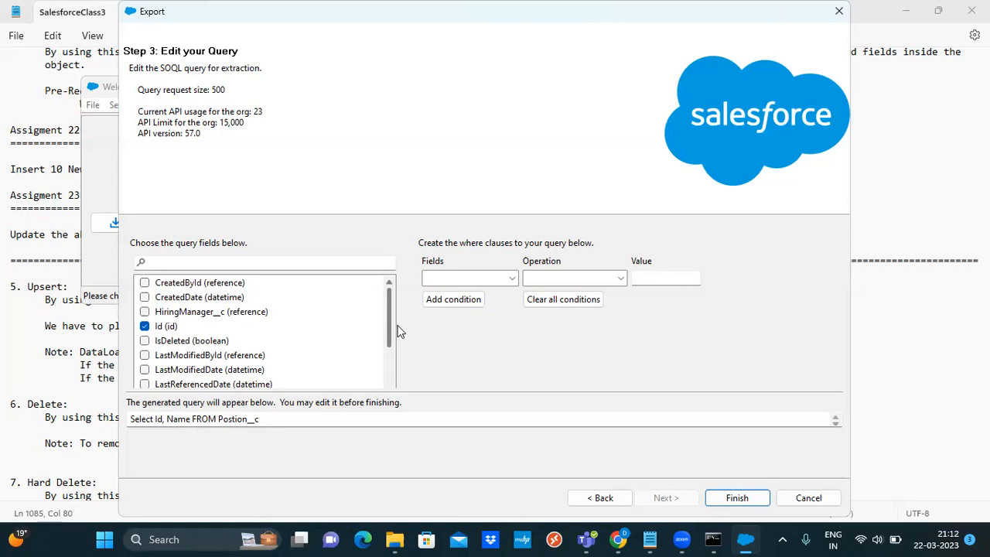
scroll(397, 347, down, 2)
scroll(401, 365, down, 1)
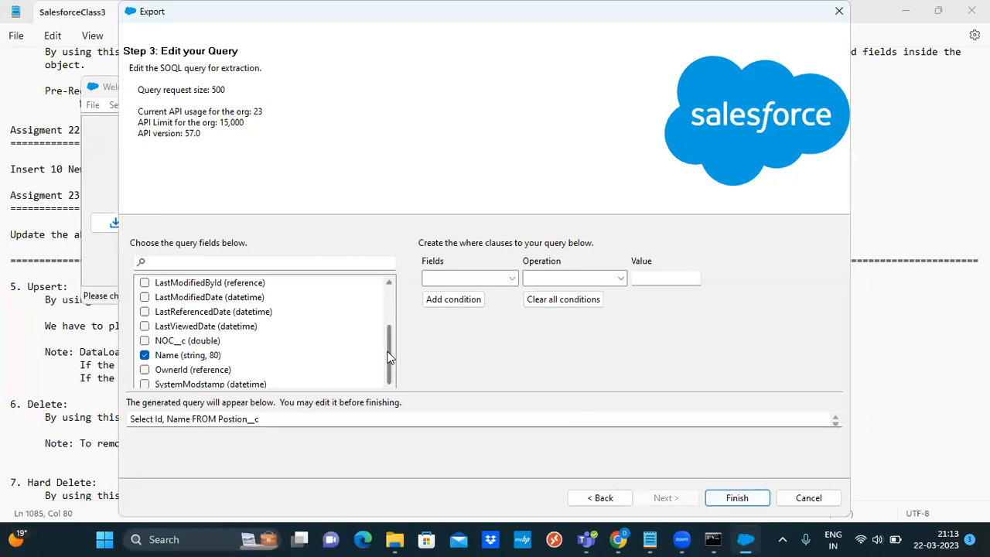
scroll(389, 356, up, 2)
click(145, 311)
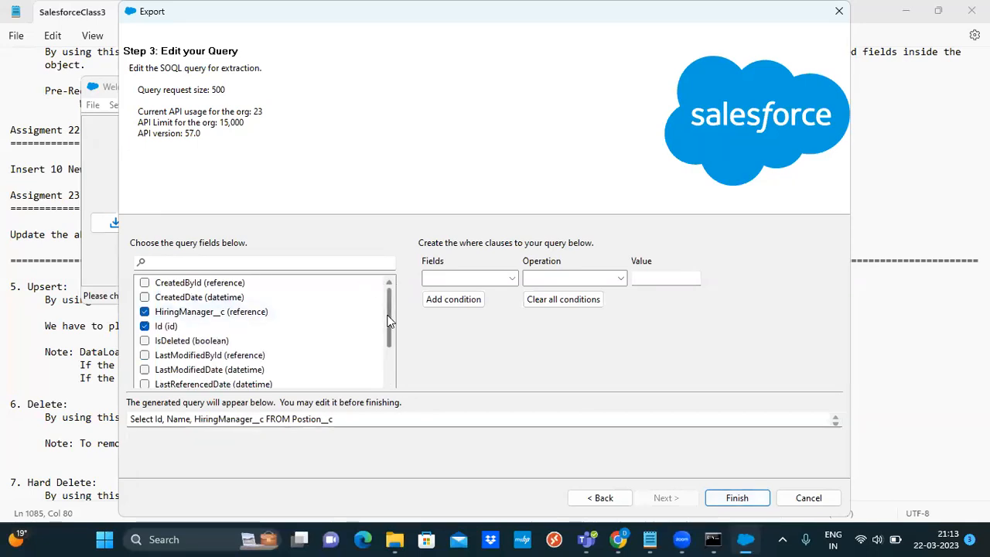
scroll(390, 321, down, 2)
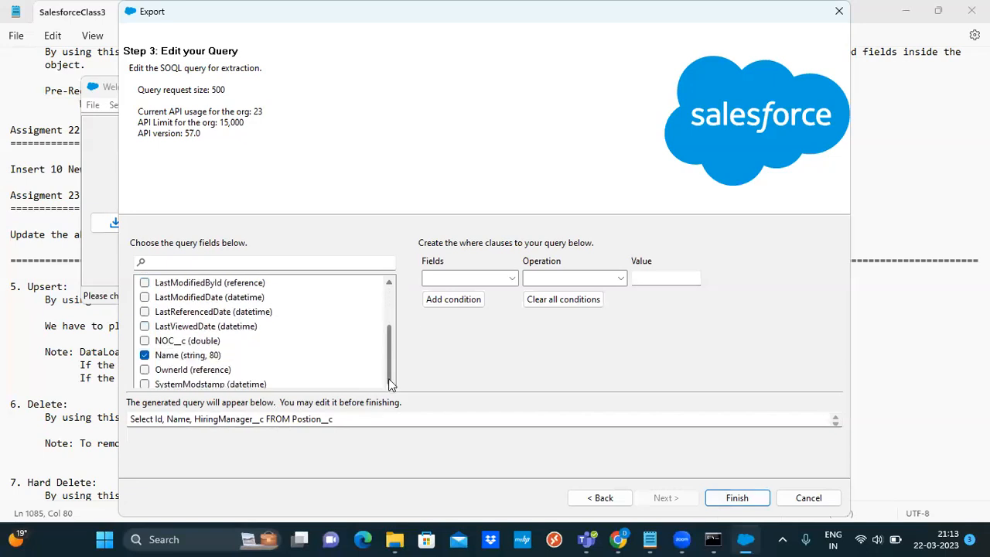
scroll(382, 309, up, 2)
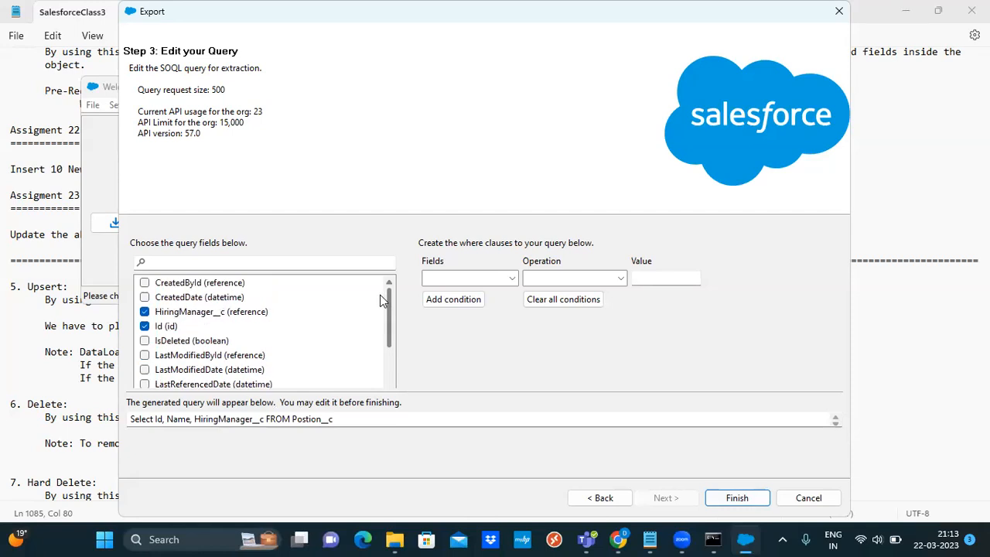
Tick the remaining Created, LastModified, IsDeleted, SystemModstamp, OwnerId, NOC__c and LastViewedDate fields
click(145, 283)
click(144, 297)
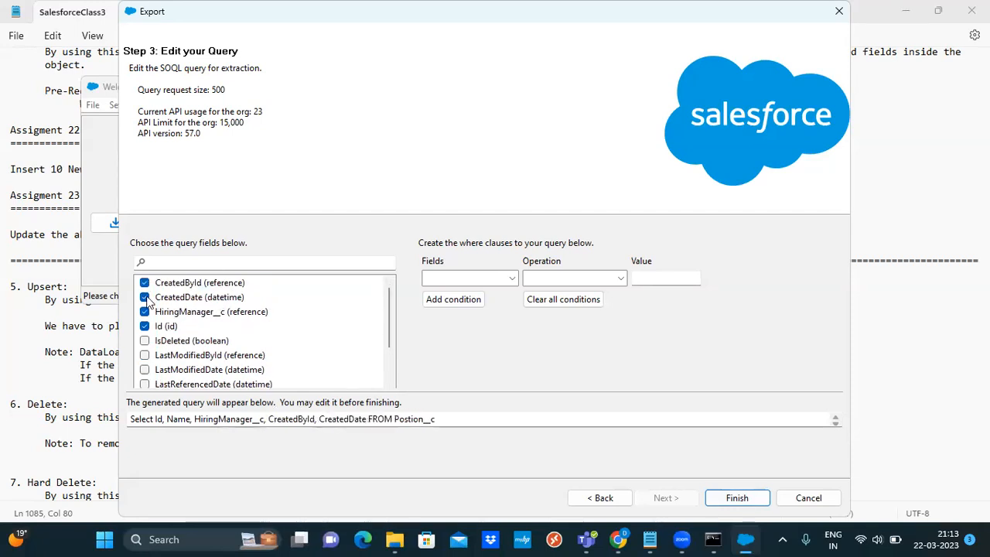
click(145, 341)
click(145, 355)
click(145, 369)
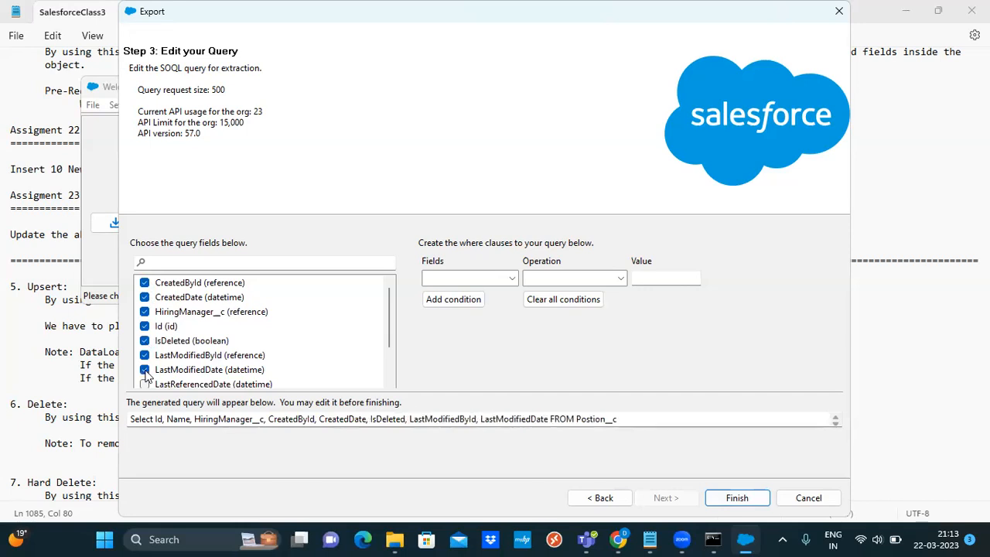
click(145, 384)
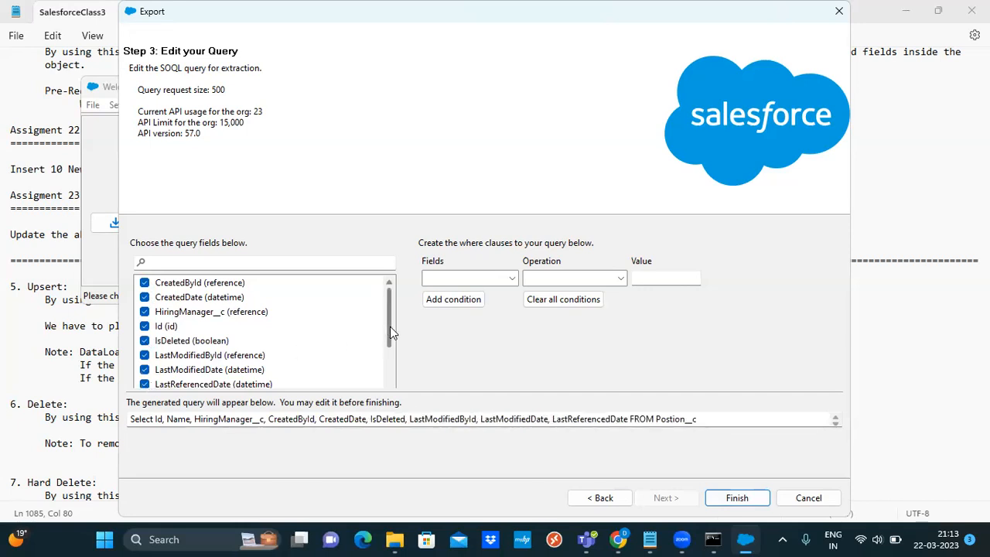
drag(390, 327, 389, 363)
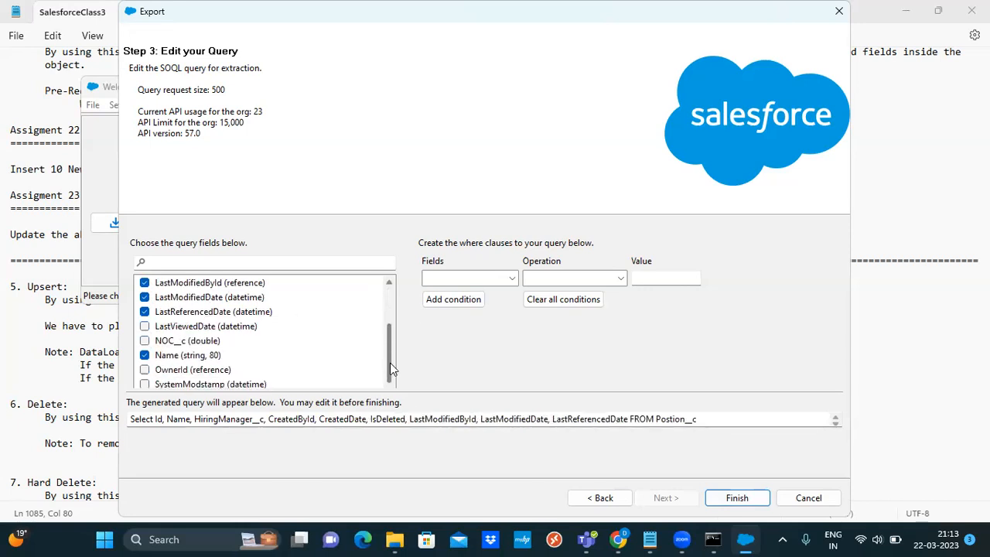
click(145, 384)
click(145, 370)
click(144, 340)
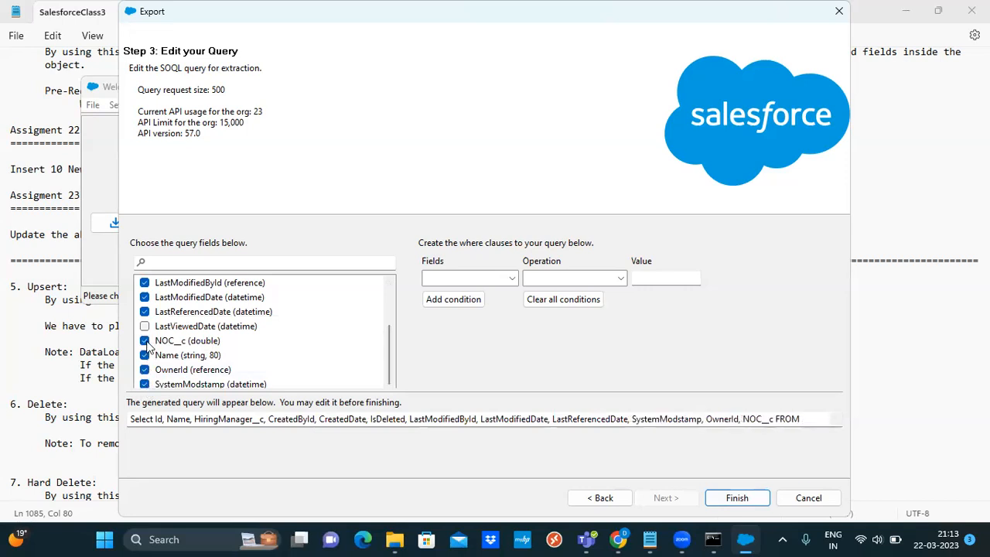
click(145, 326)
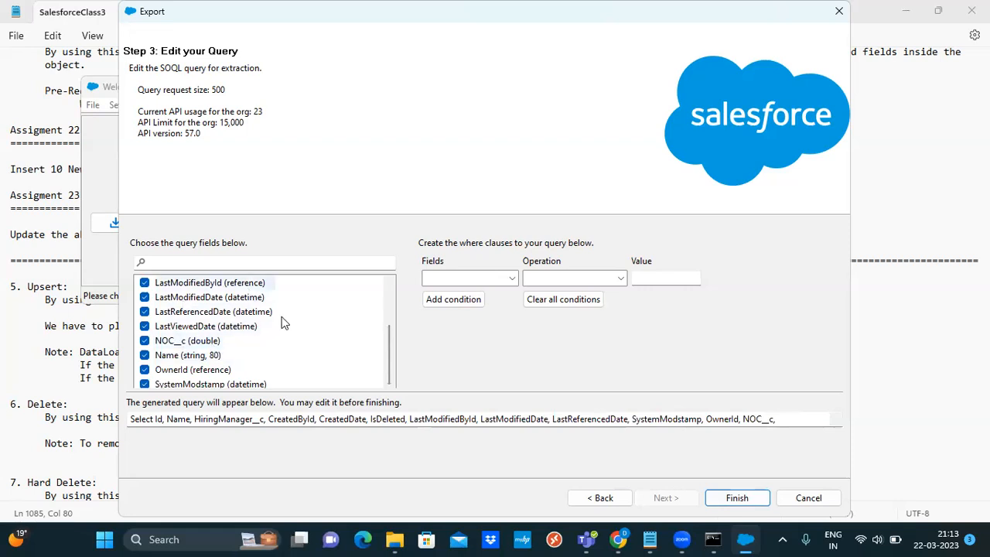
Run the export, accept the warning, and close the 14-record success summary
click(737, 502)
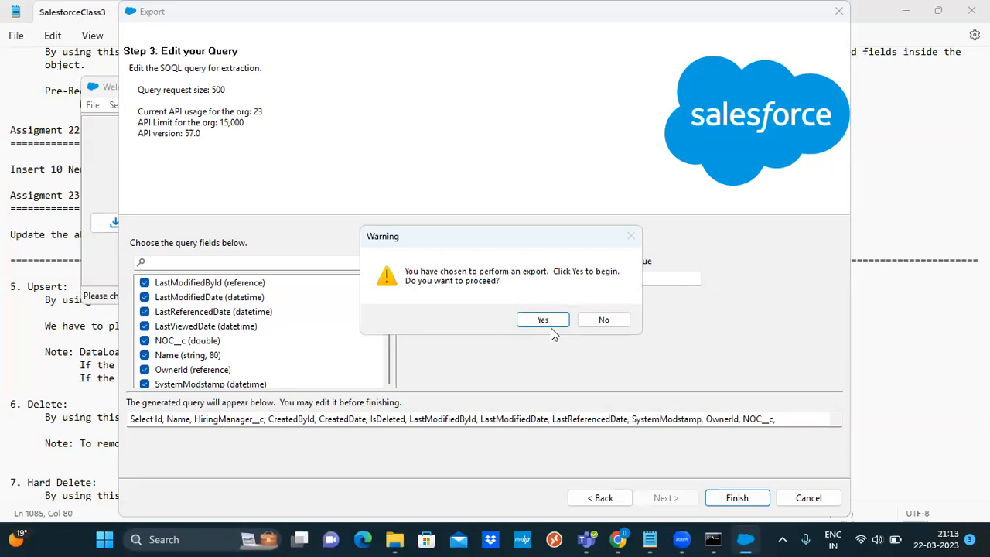
click(546, 321)
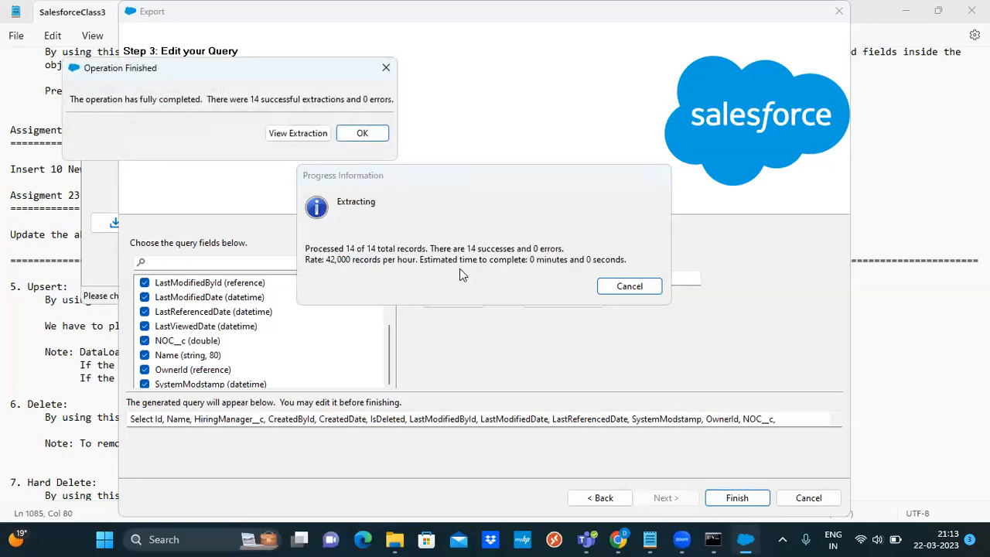
click(382, 140)
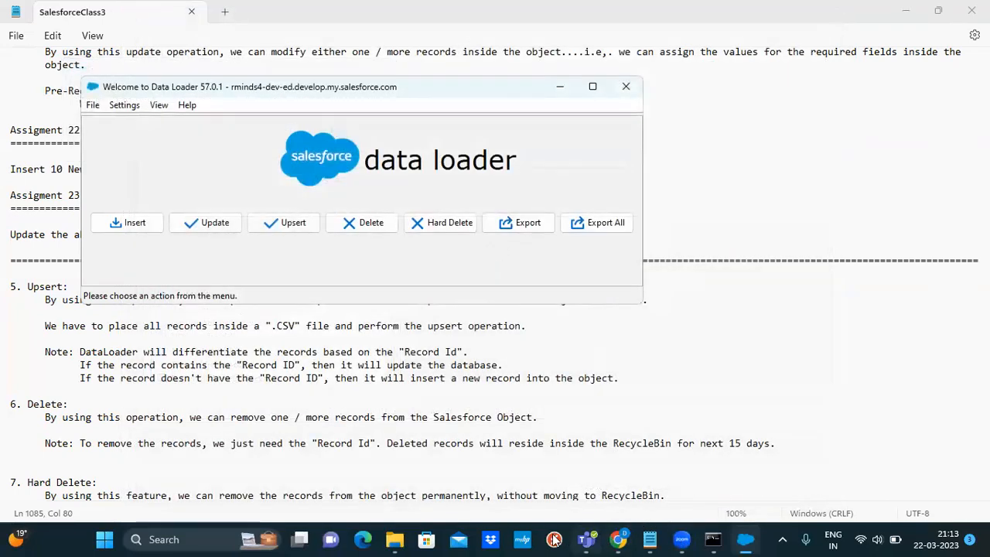
Sort DataMgmt newest-first by date modified and open Position_Export2 in Excel
click(396, 539)
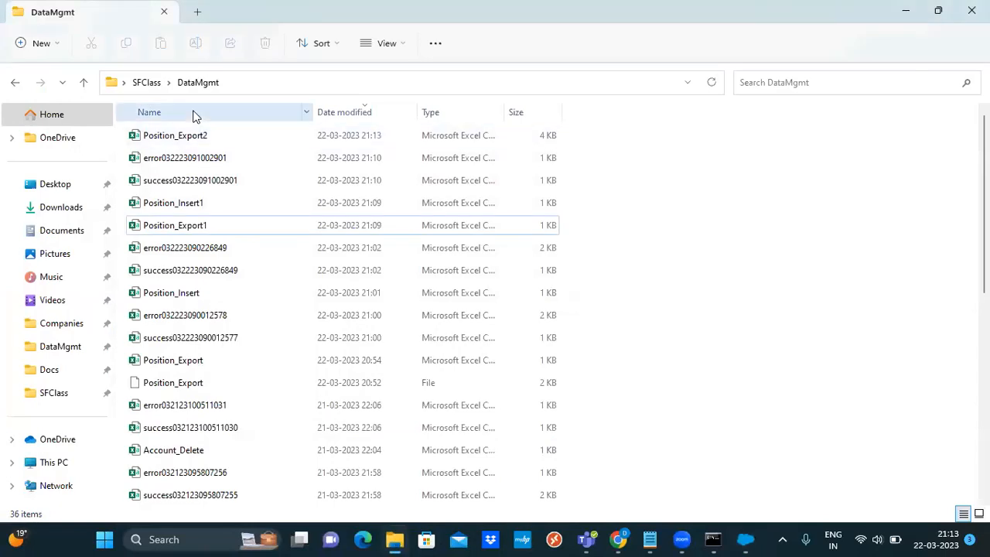
click(356, 114)
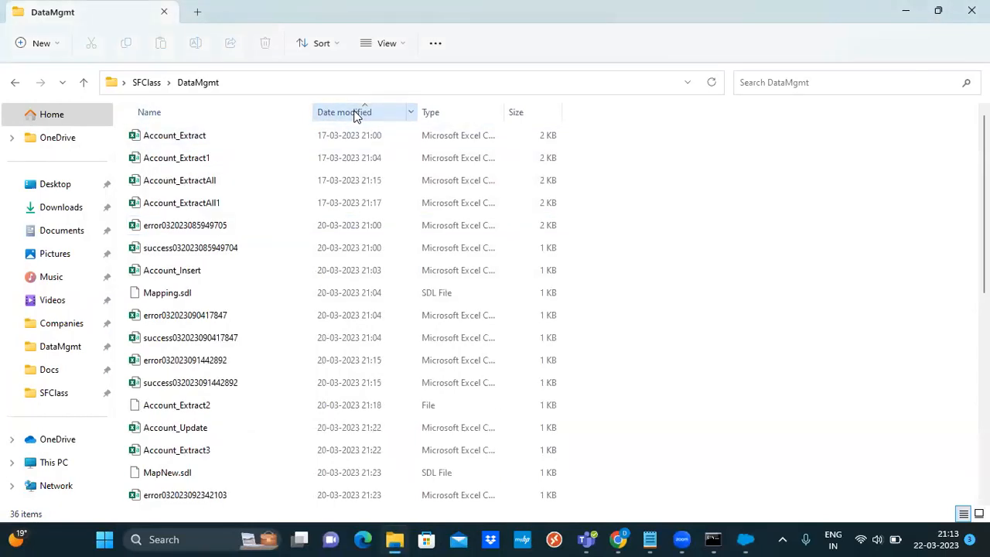
click(355, 114)
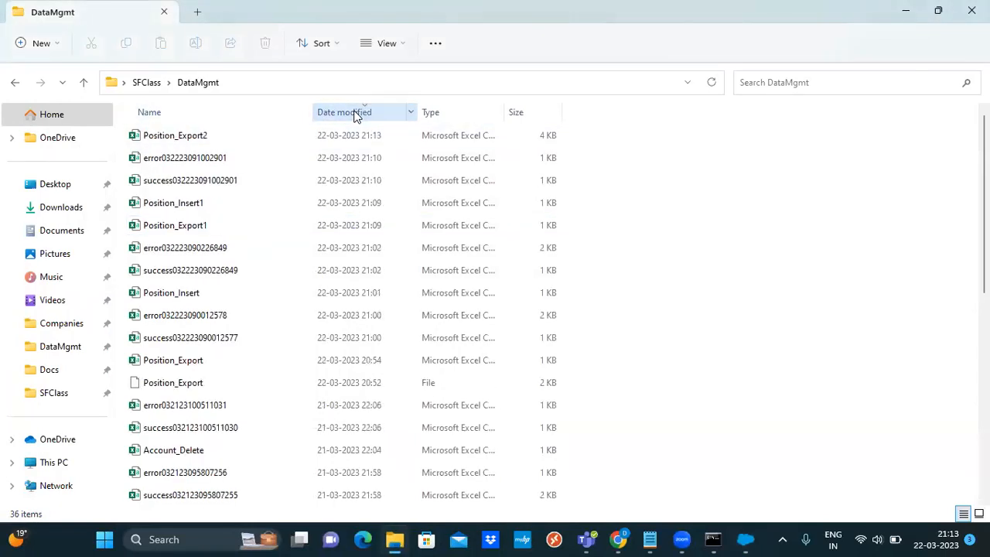
double_click(236, 137)
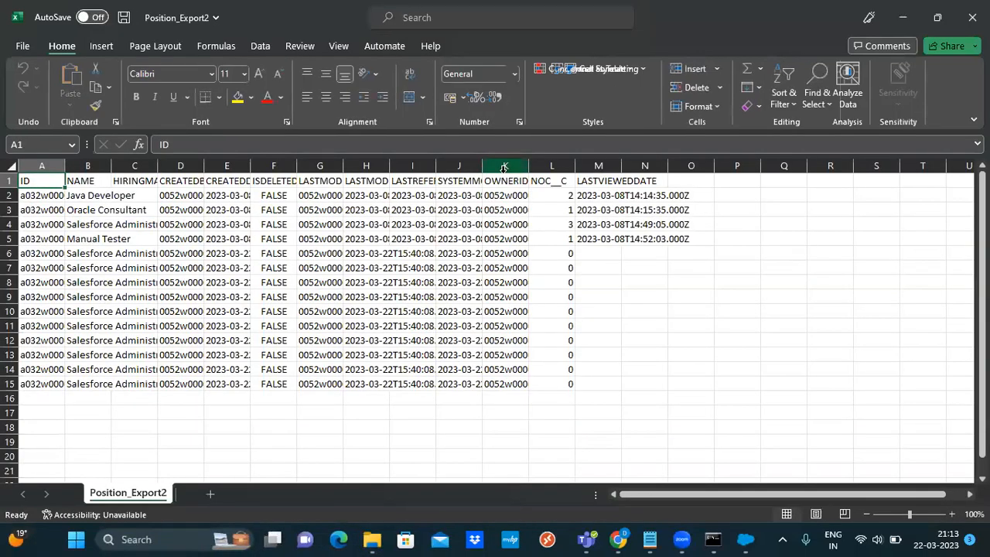
Autofit Position_Export2 columns A to E to their IDs, names, headers and timestamps
double_click(66, 165)
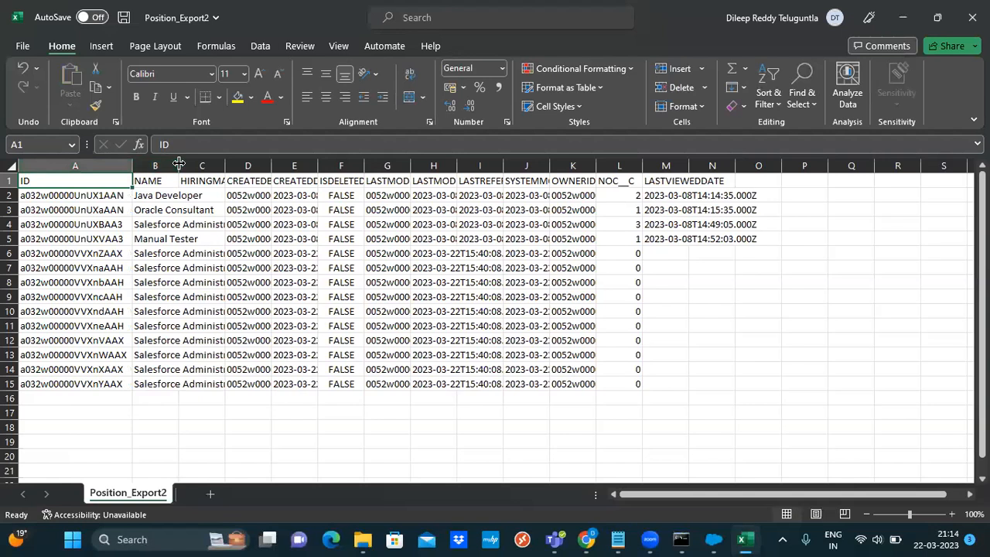
double_click(179, 165)
drag(307, 162, 307, 162)
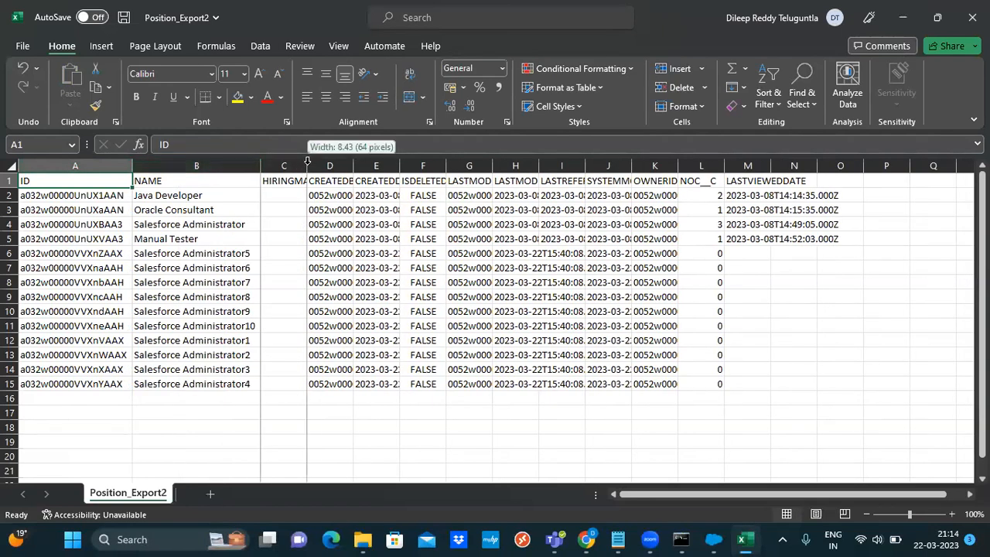
double_click(307, 163)
double_click(408, 162)
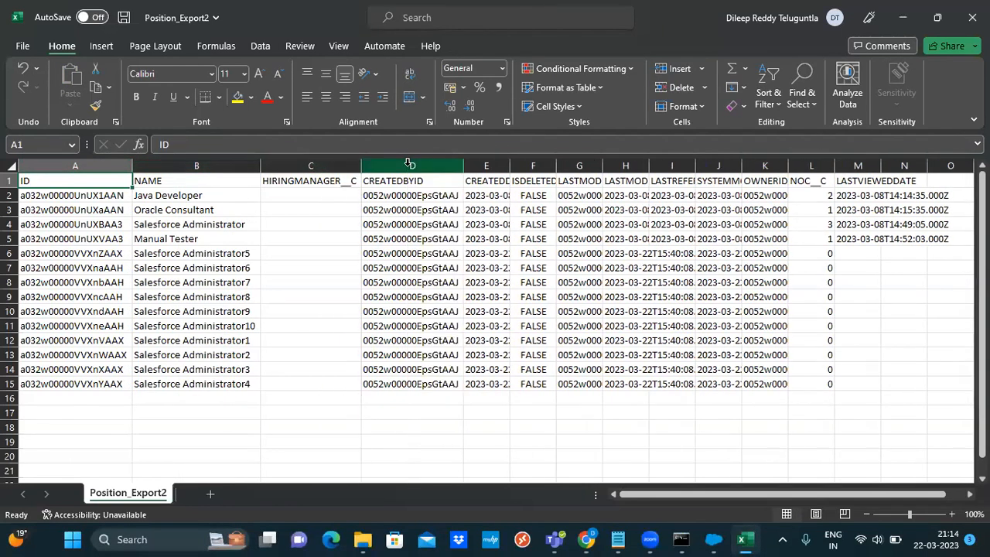
double_click(509, 163)
drag(683, 494, 757, 480)
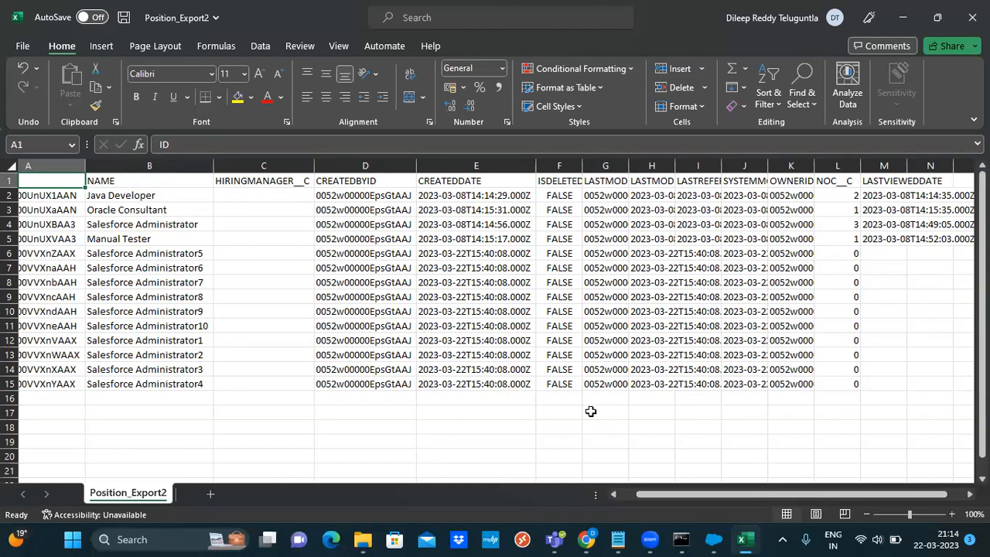
click(588, 539)
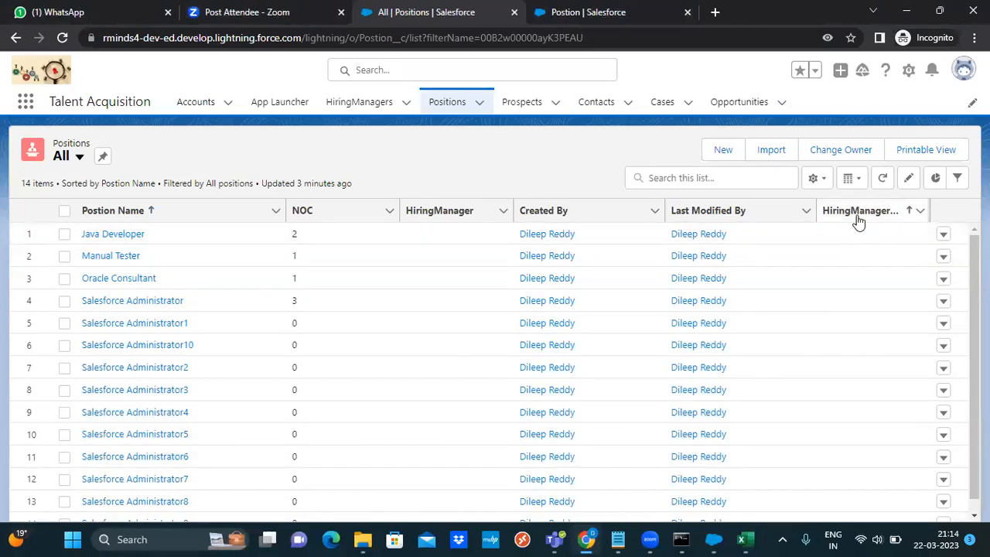
Go from the Positions list to the Postion object's Details page in Object Manager
click(921, 211)
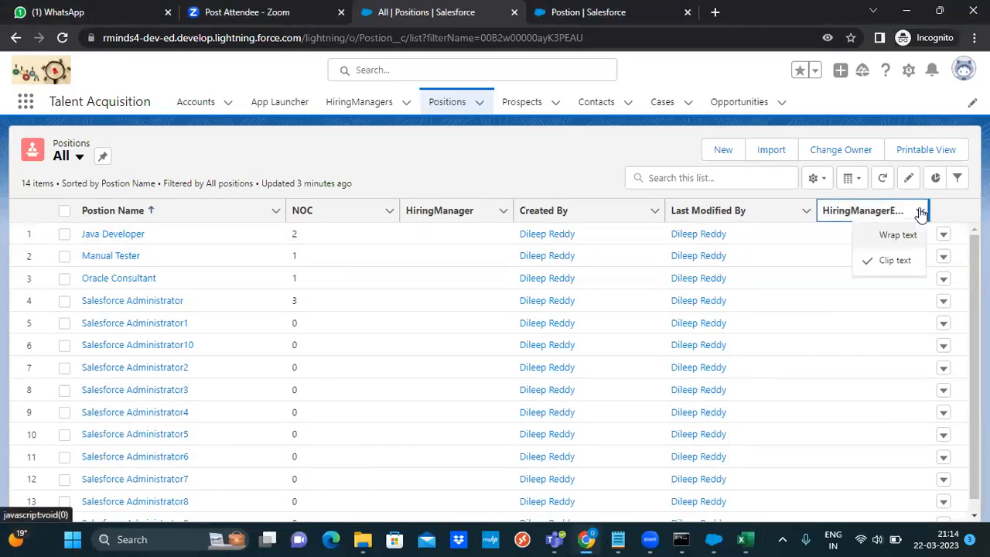
click(920, 211)
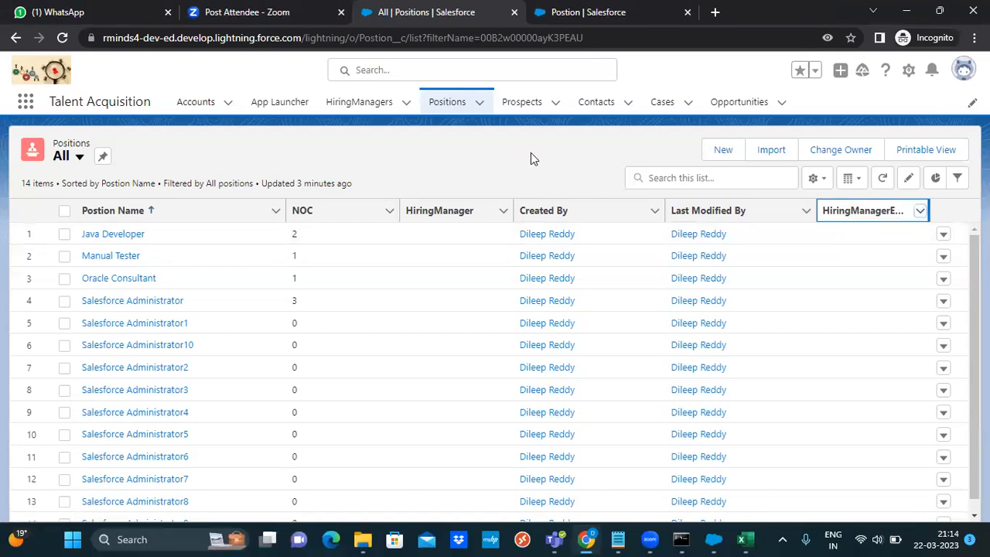
click(908, 70)
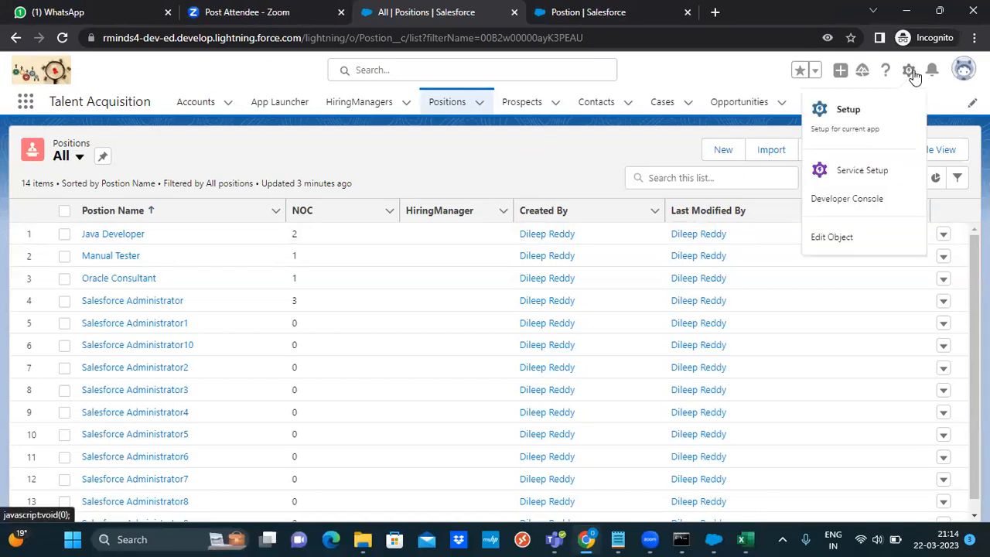
click(835, 241)
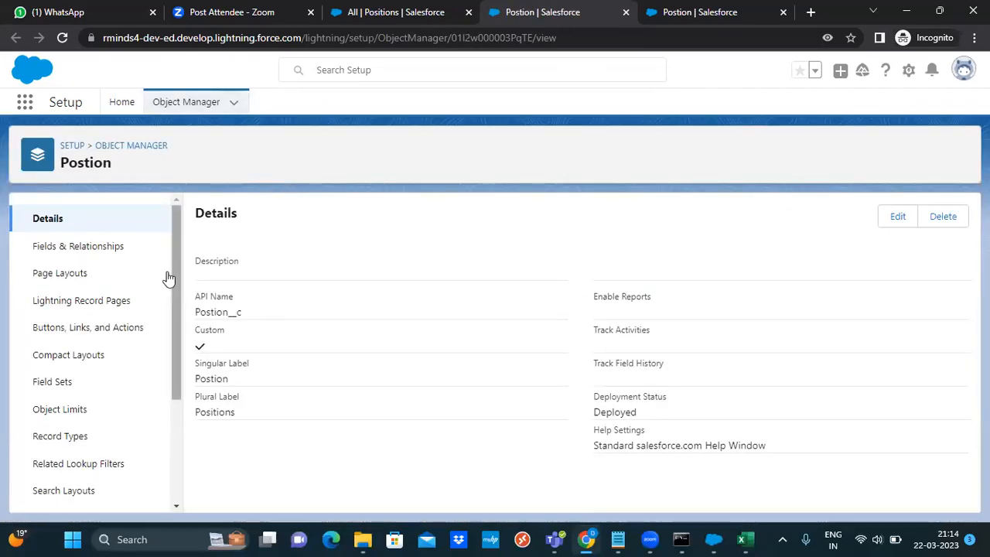
Edit the HiringManagerEmail field to Field Usage Active and Data Sensitivity Level Public, then save
click(86, 256)
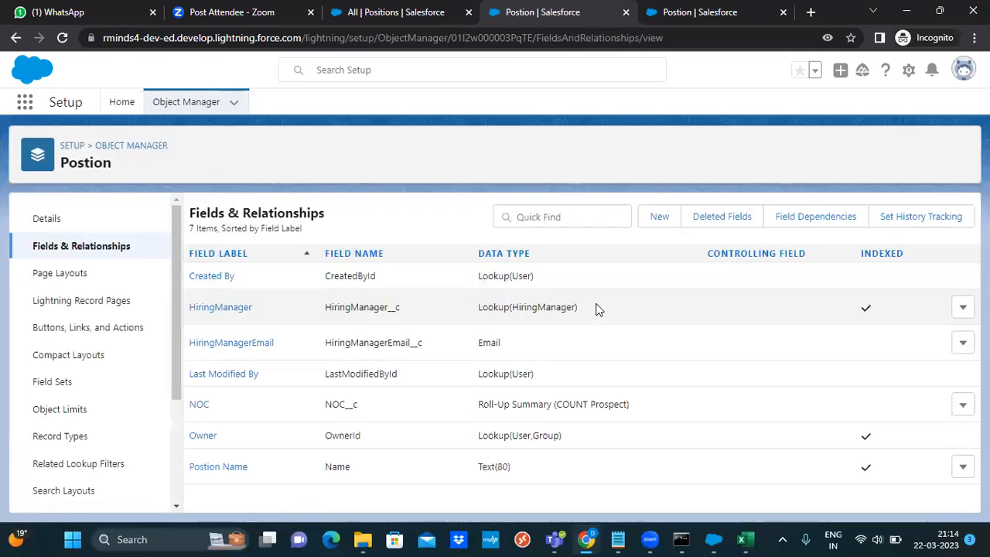
click(964, 346)
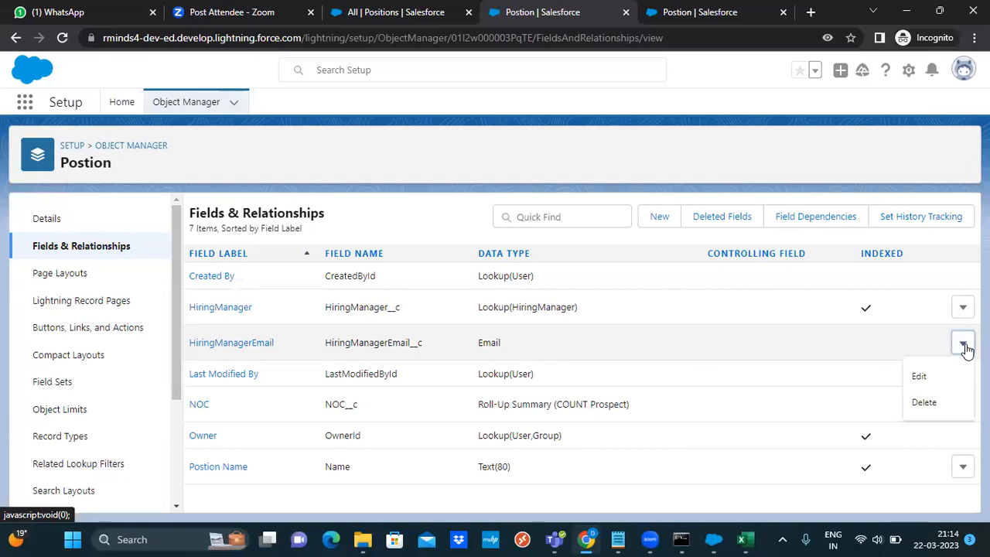
click(945, 378)
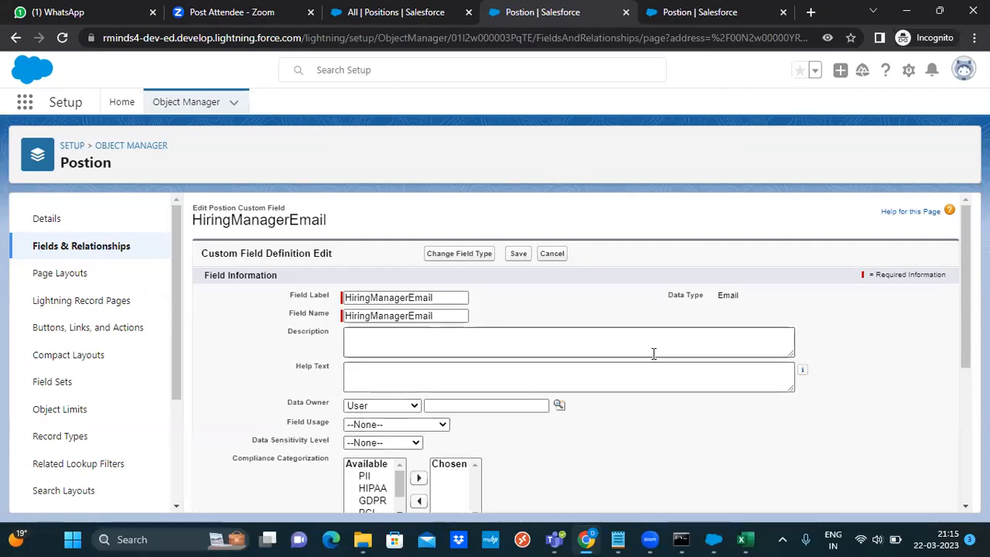
scroll(572, 348, down, 2)
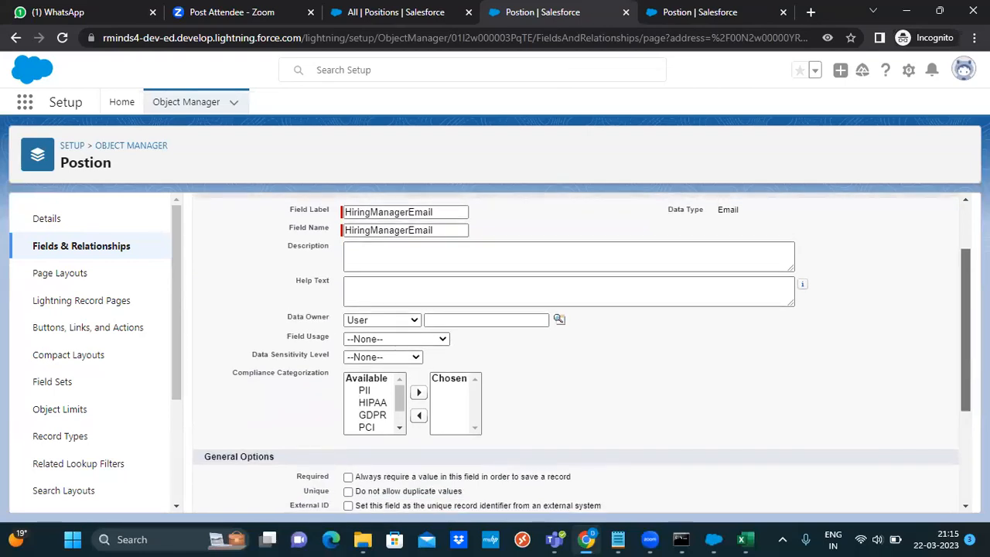
click(397, 341)
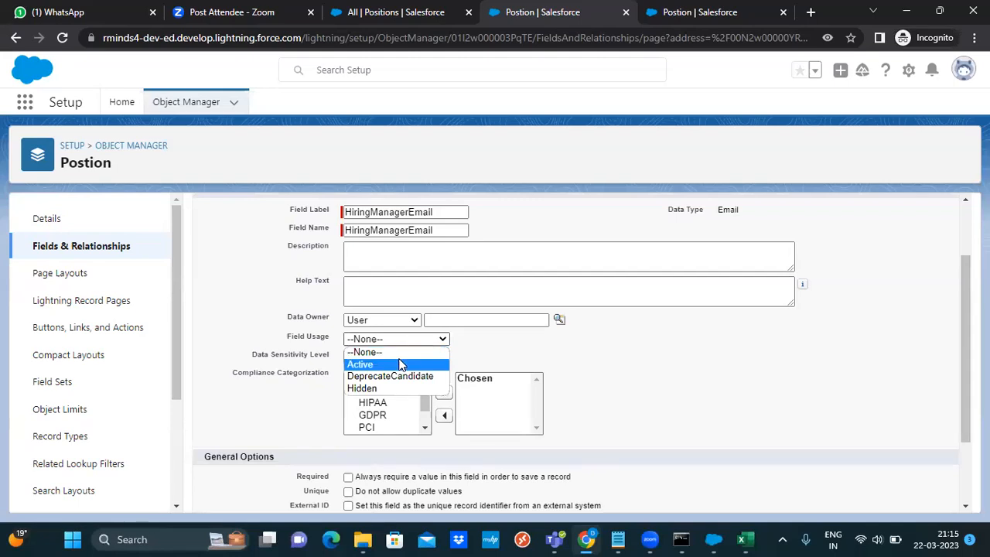
click(401, 364)
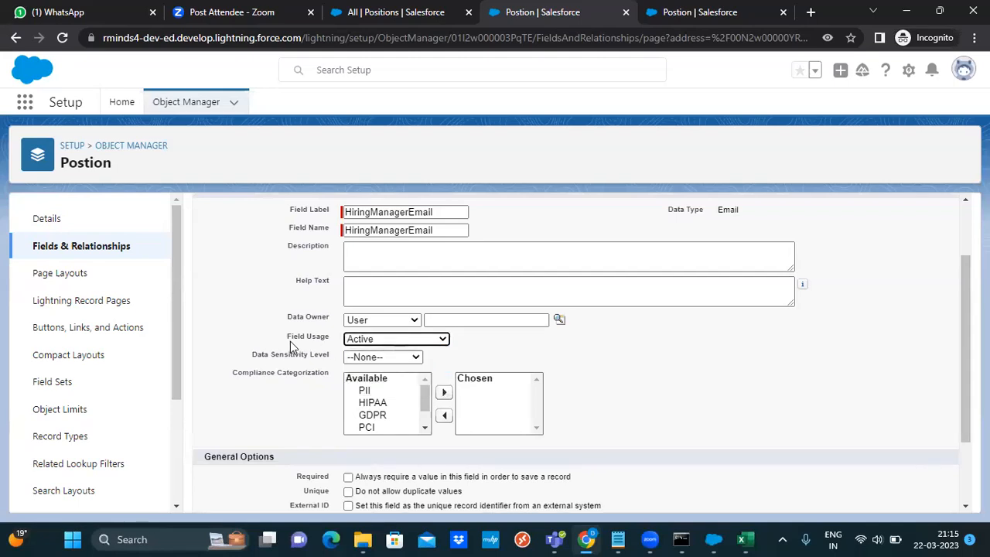
click(403, 359)
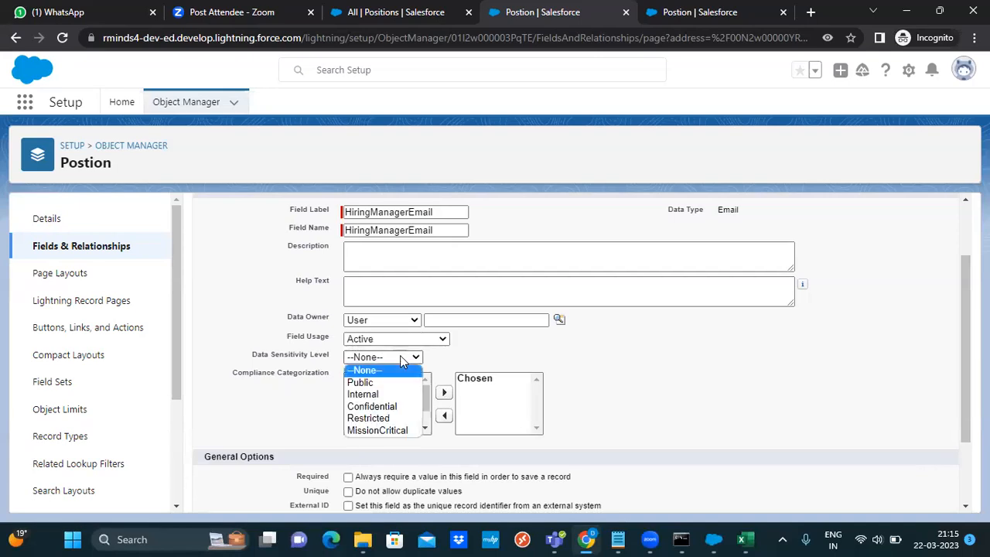
click(387, 382)
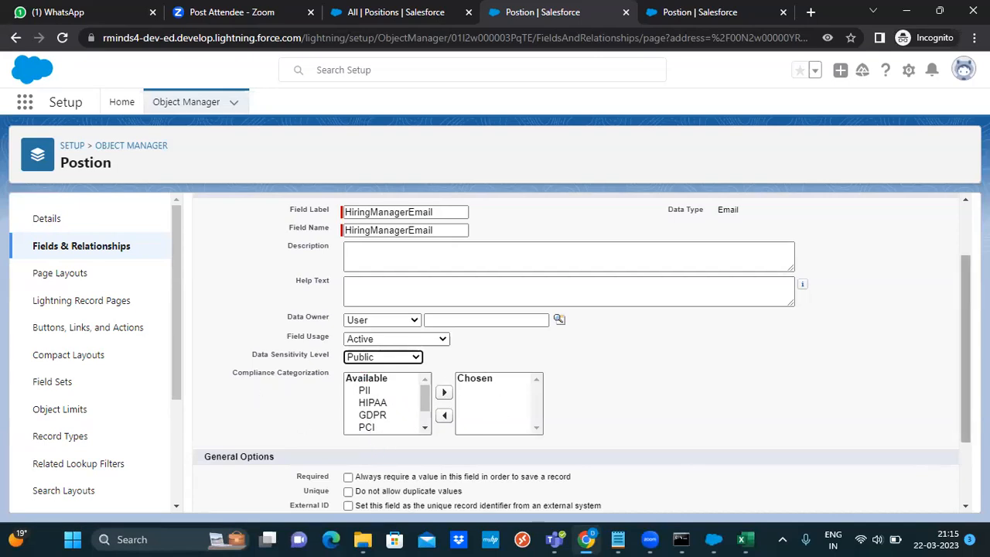
scroll(966, 348, down, 1)
scroll(577, 356, down, 1)
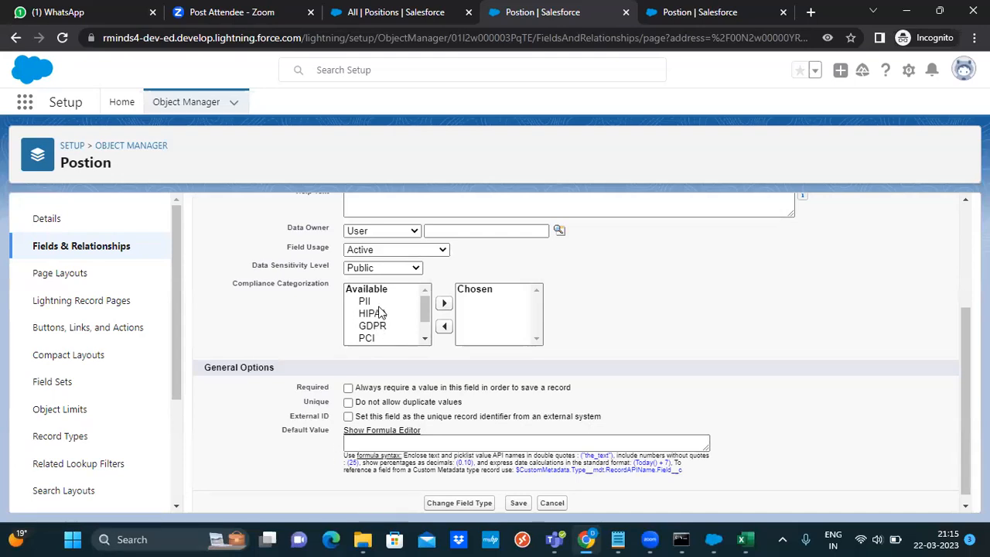
click(520, 505)
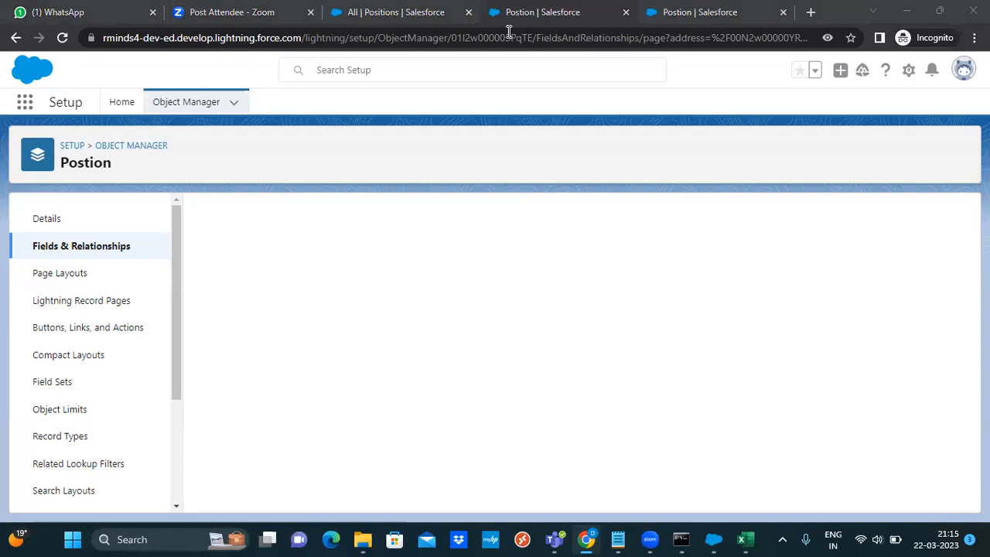
Refresh the Salesforce Positions list view in the browser
click(531, 14)
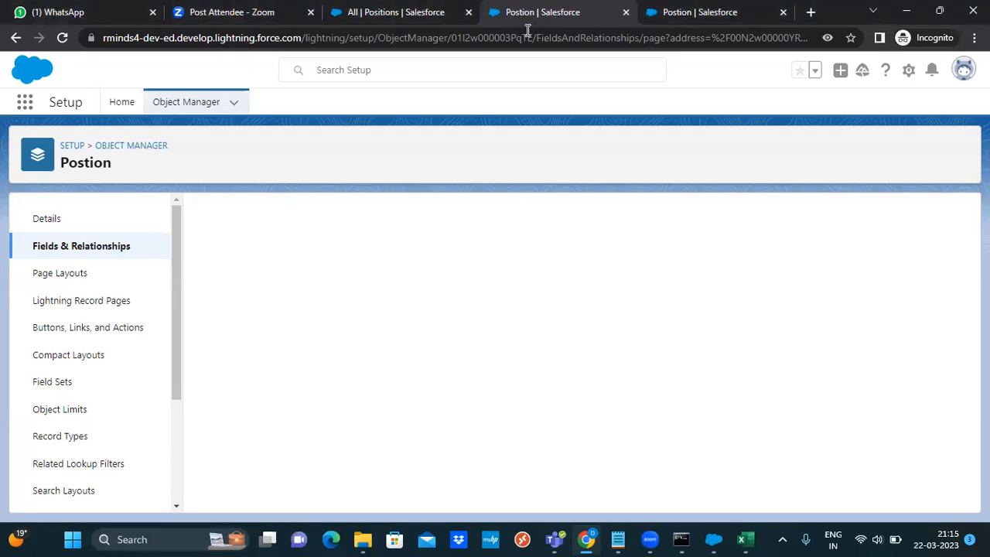
click(390, 12)
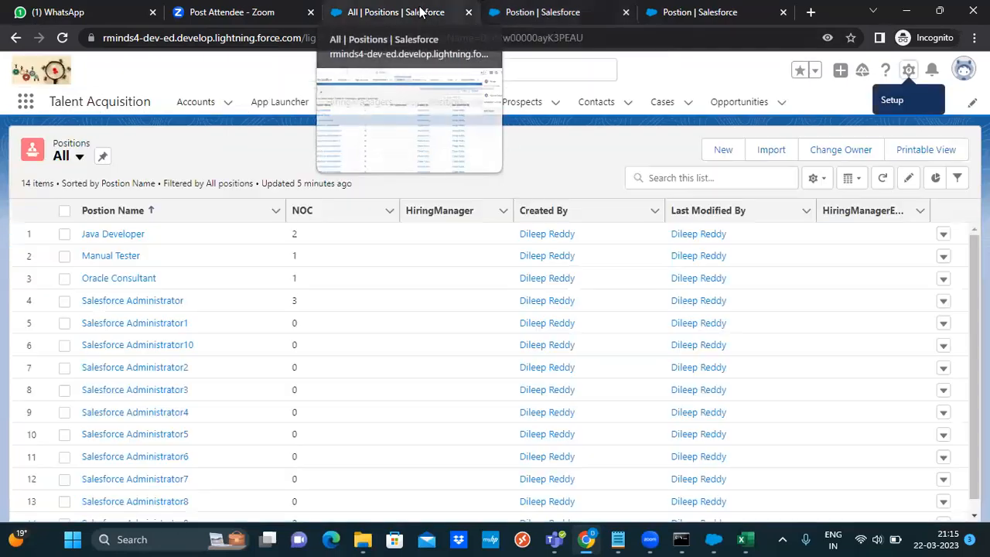
click(882, 178)
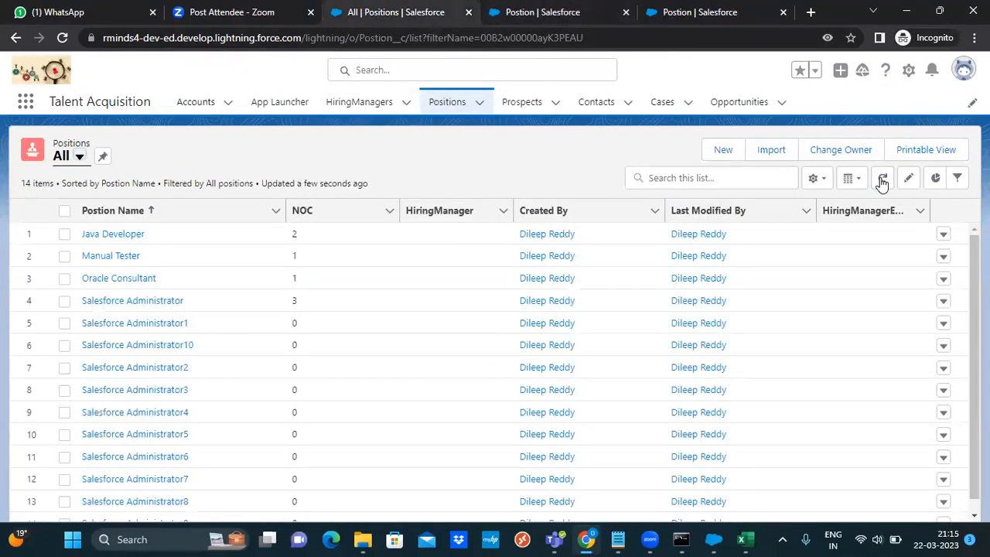
Start a Data Loader export of Postion targeting Position_Export4.csv and reach the query step
click(713, 539)
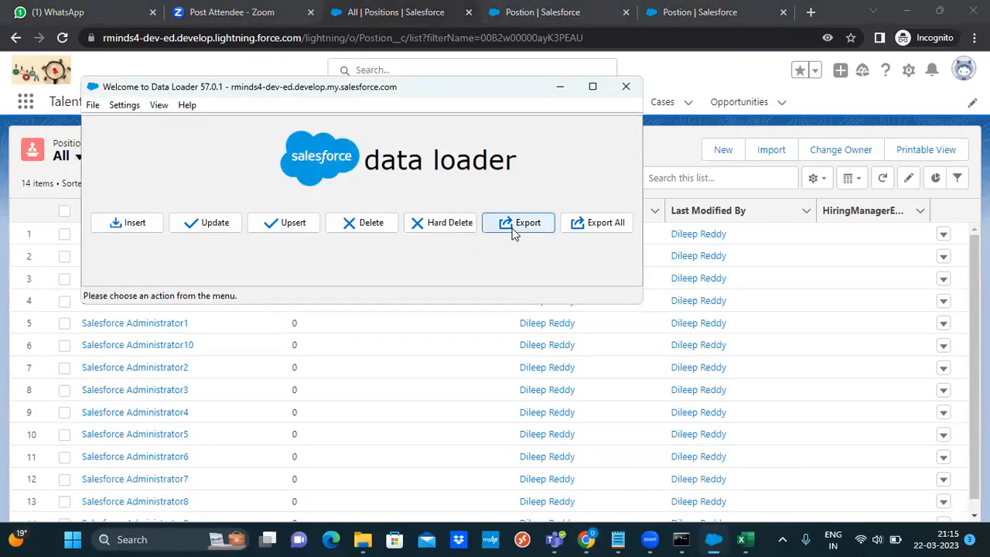
click(514, 232)
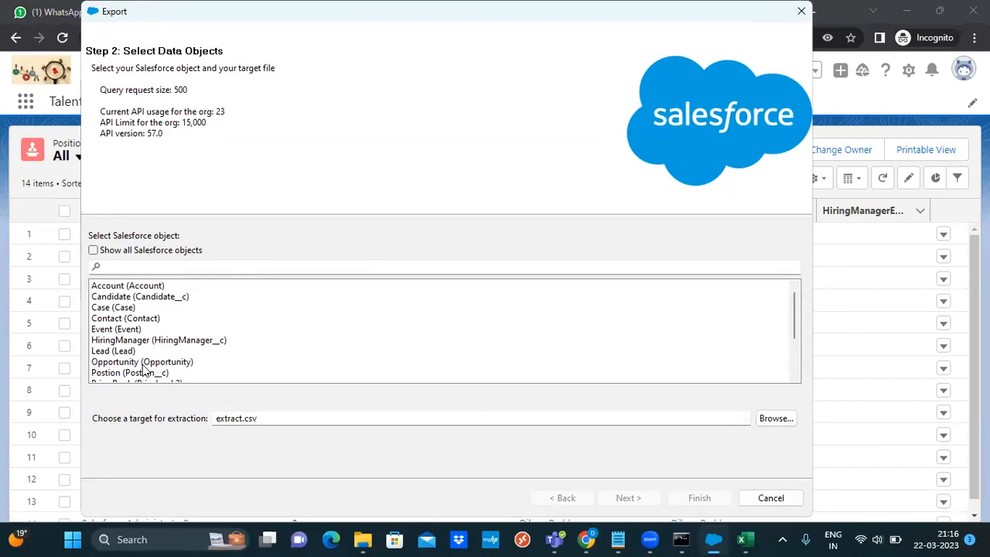
click(131, 373)
click(275, 418)
click(777, 424)
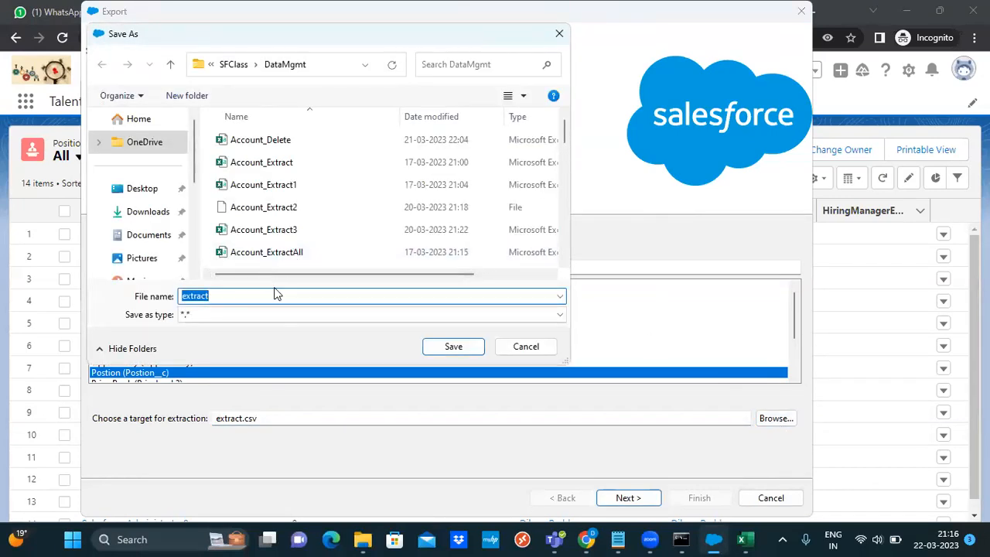
text(Positio)
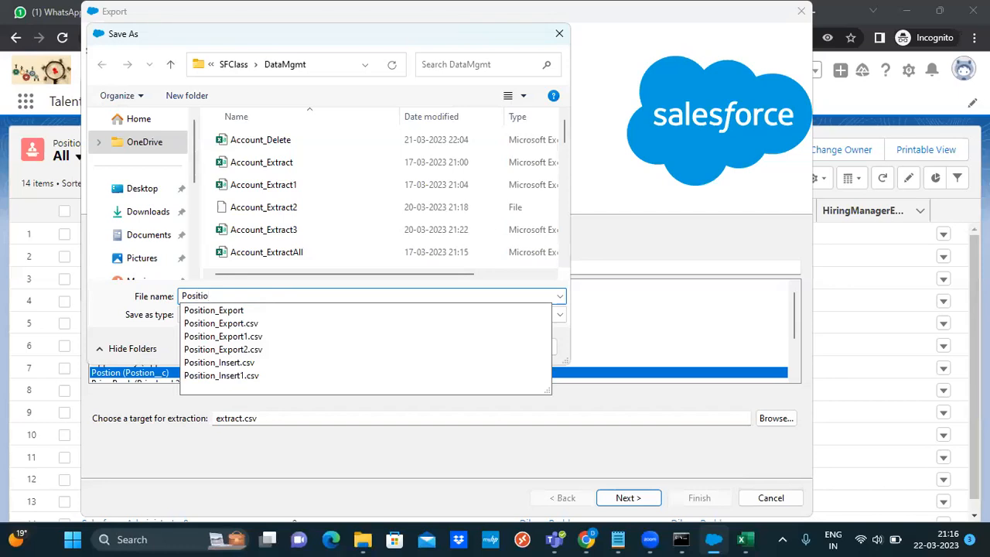
key(Down)
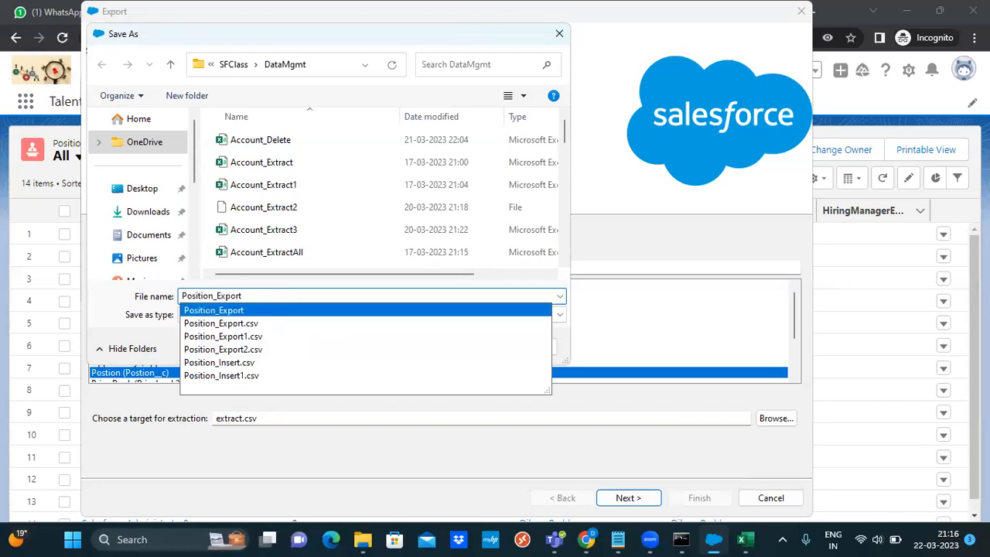
text(4.csv)
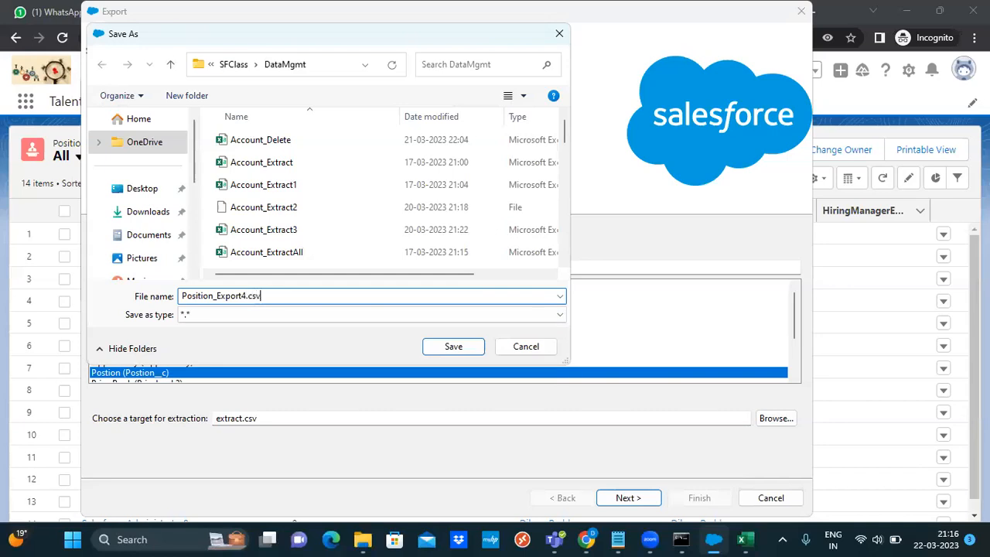
click(452, 348)
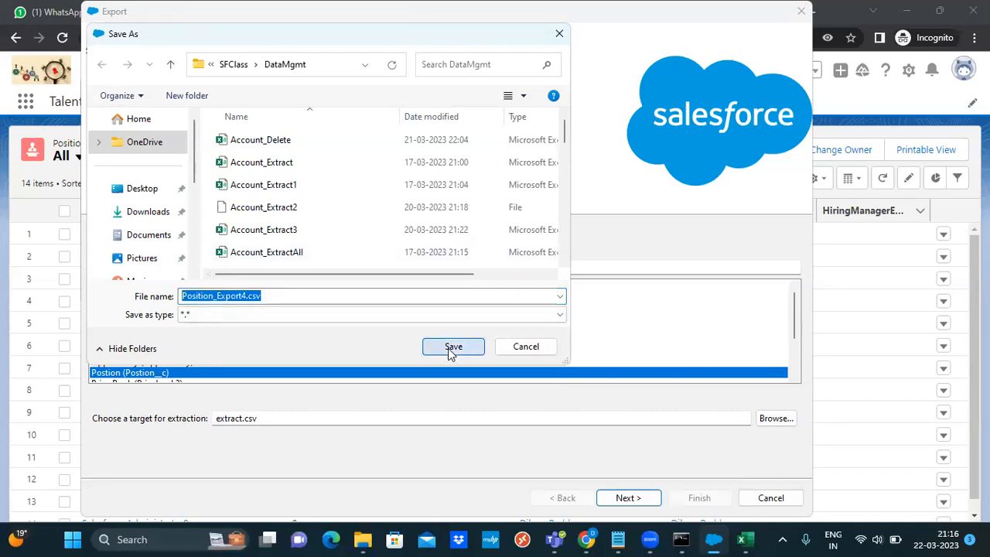
click(626, 498)
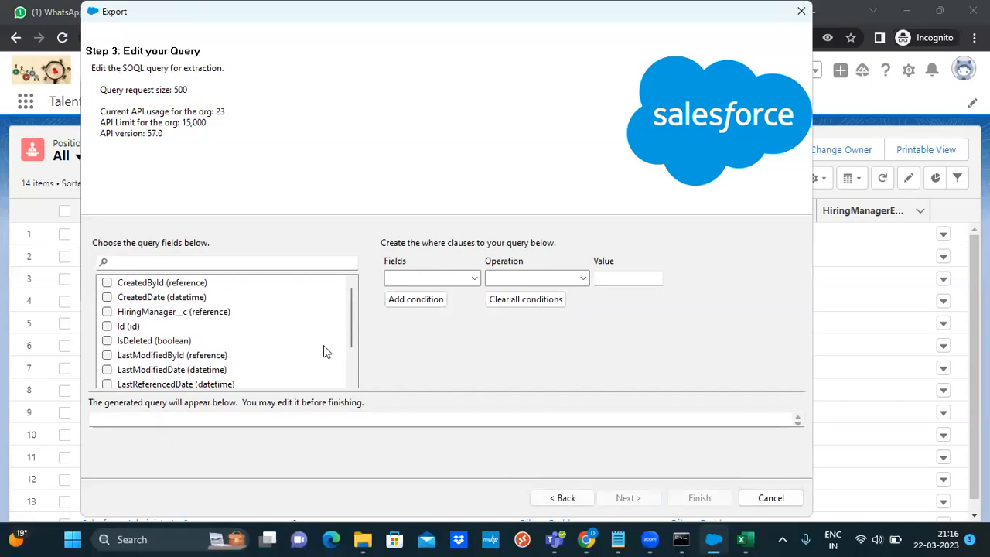
Cancel the export at the query step and leave Data Loader
drag(349, 325, 349, 351)
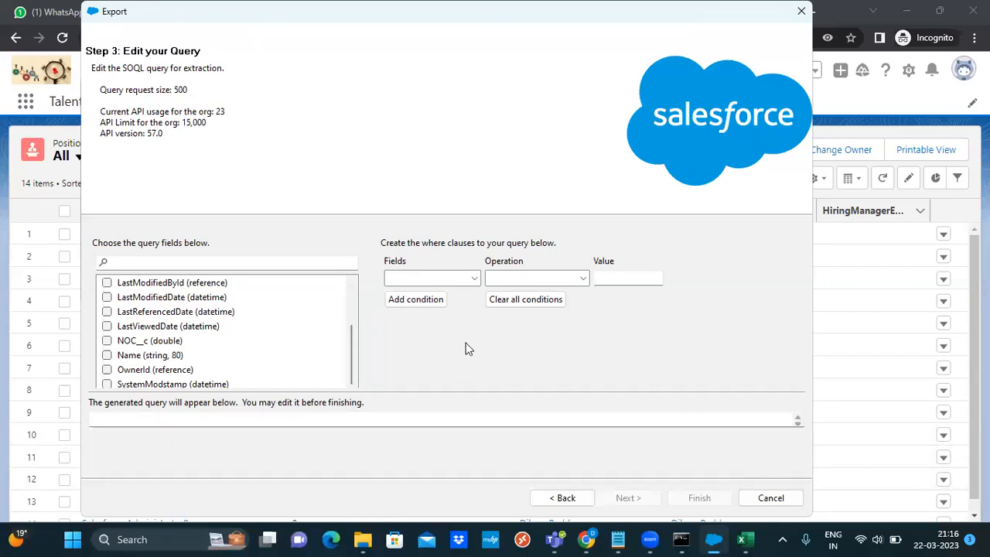
click(771, 498)
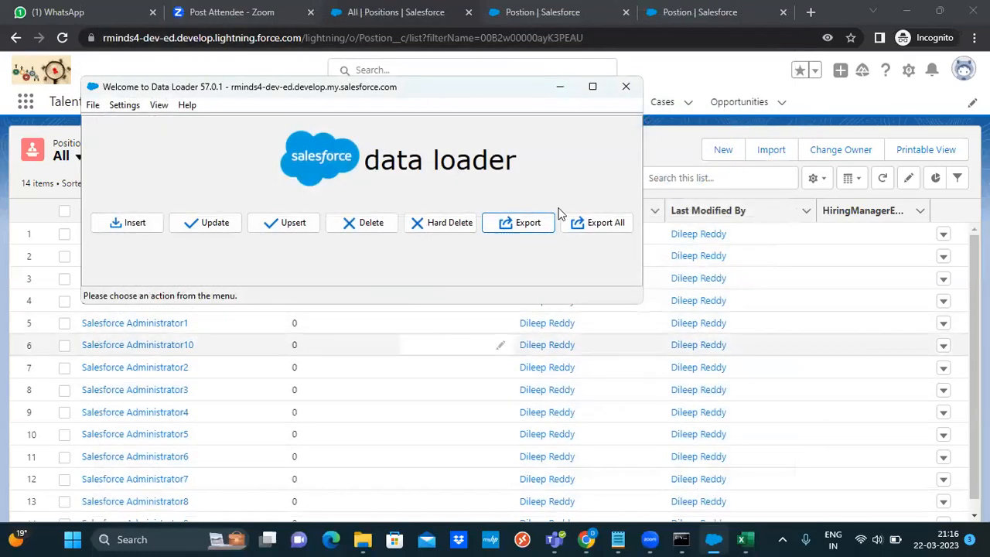
key(alt+Tab)
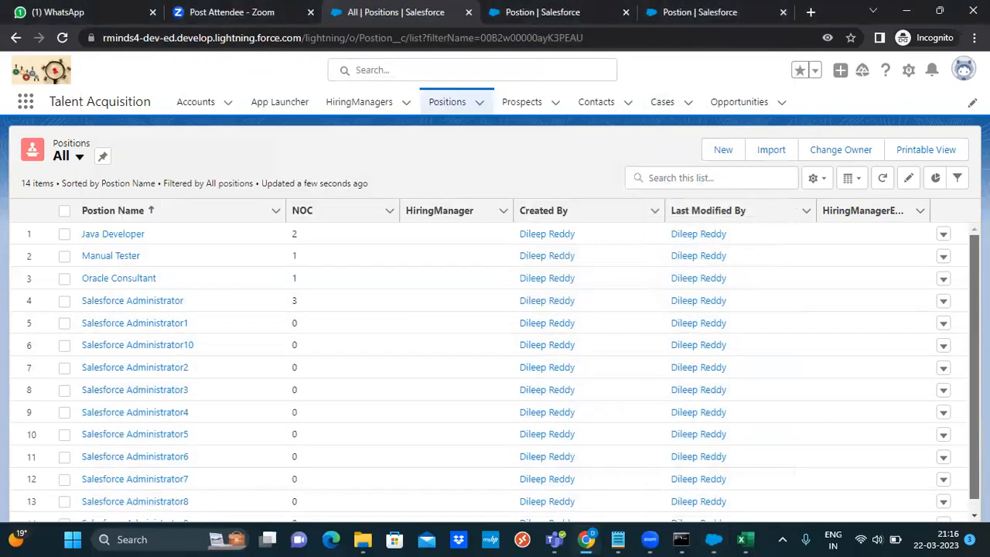
Open the Postion object's Fields & Relationships list from the Setup gear menu
click(909, 71)
click(841, 243)
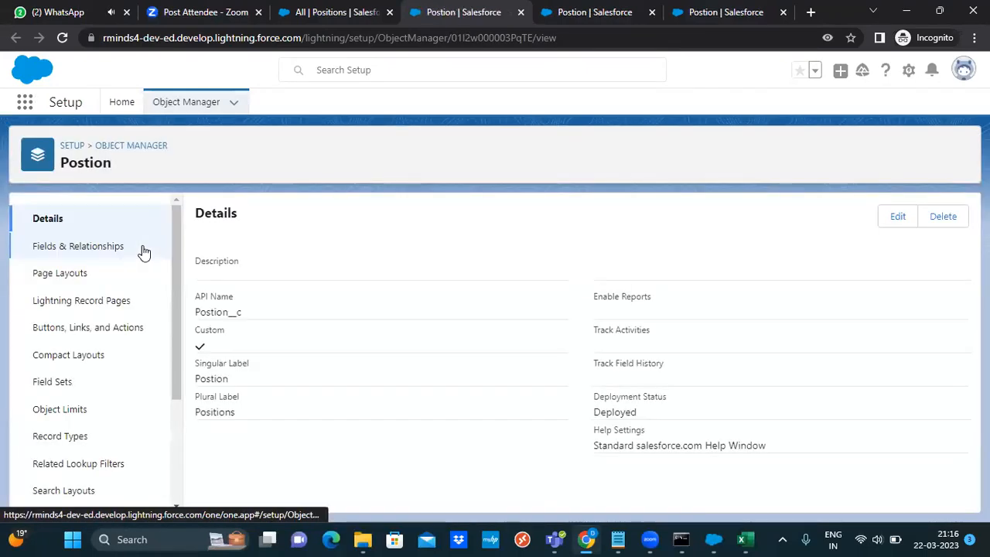
click(87, 252)
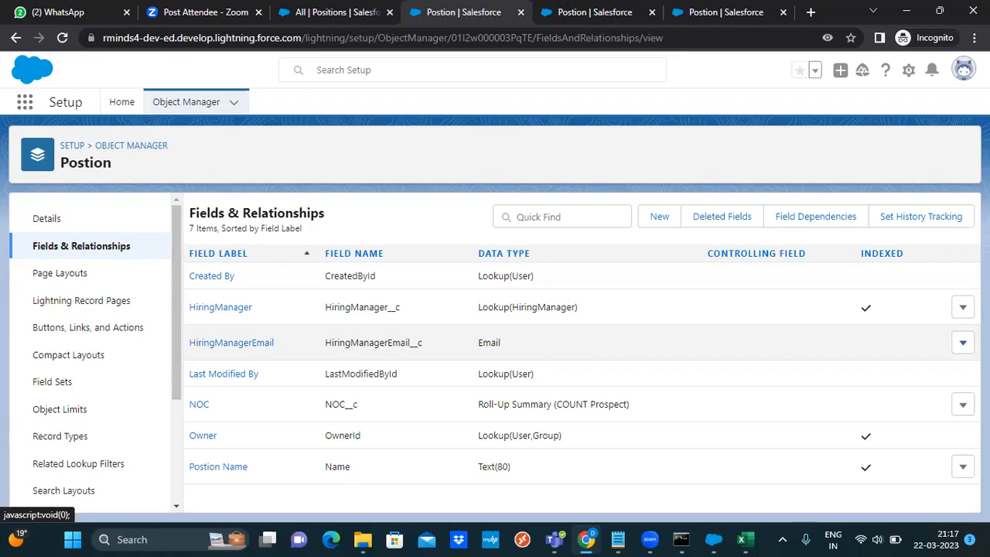
Open the HiringManagerEmail field for editing, keeping User as its data owner
click(963, 343)
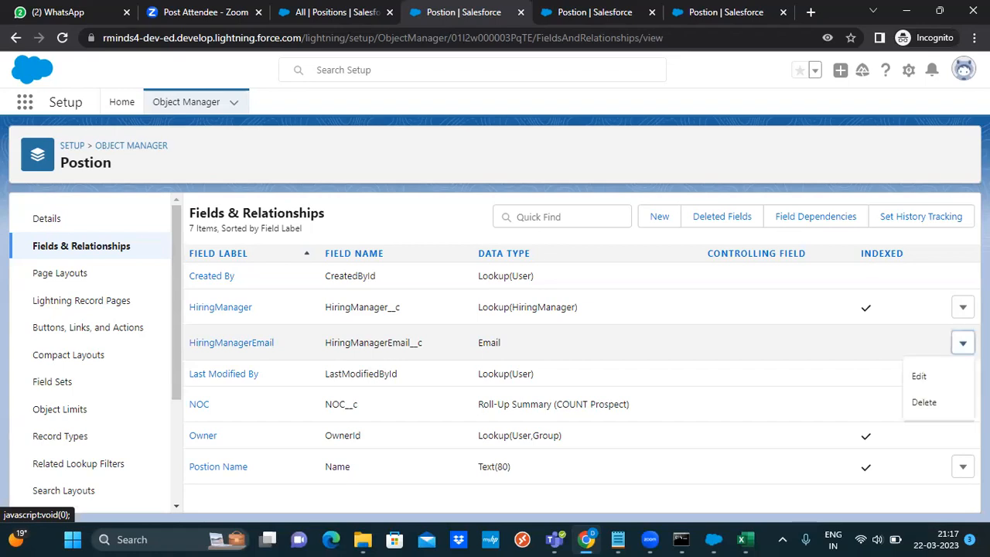
click(934, 377)
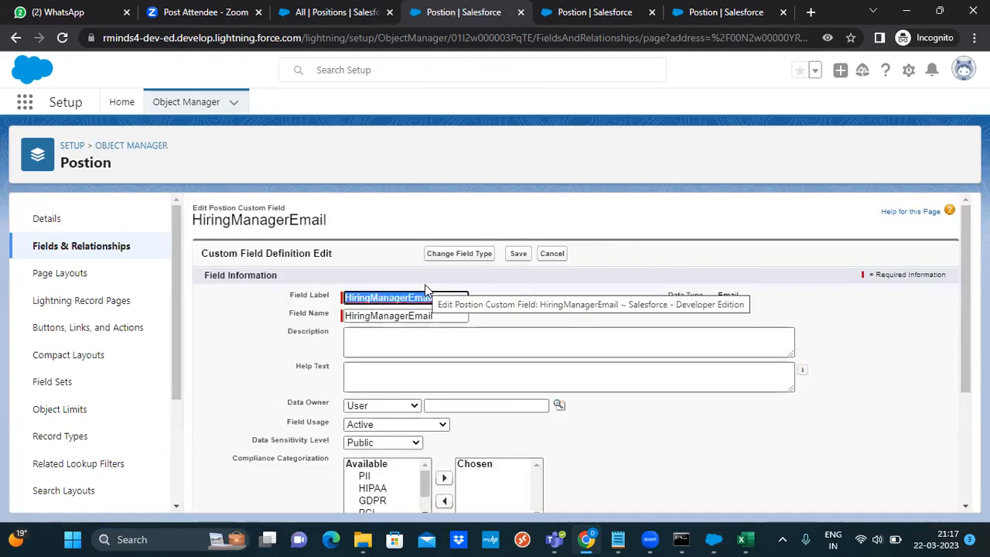
scroll(576, 348, down, 2)
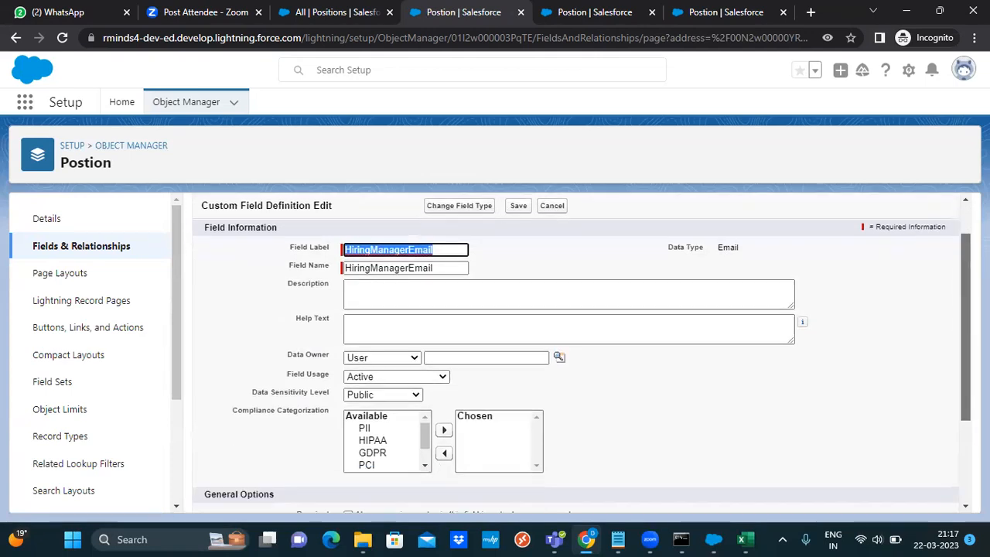
scroll(414, 325, down, 1)
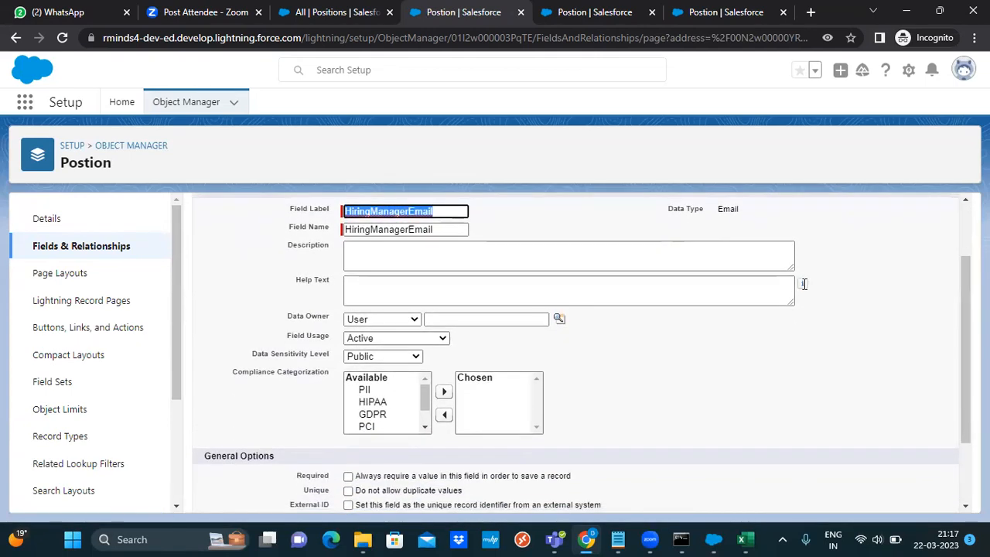
click(413, 322)
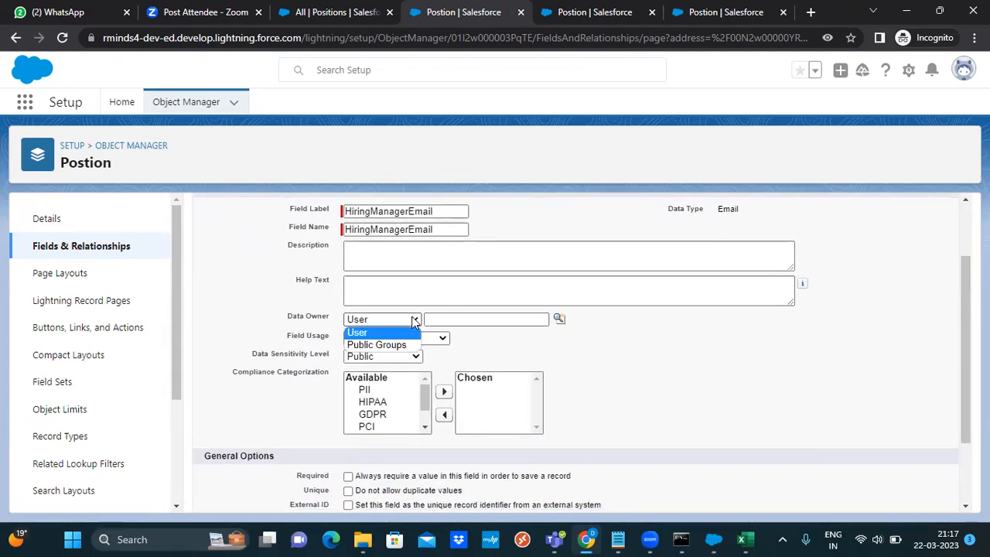
click(414, 323)
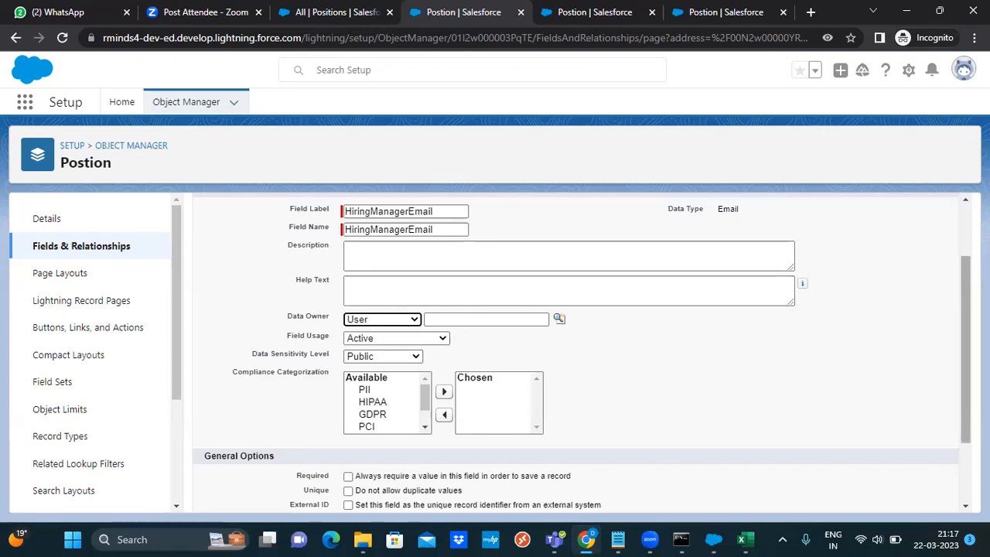
Mark HiringManagerEmail as Unique (no duplicate values) and External ID, and save it
scroll(581, 348, down, 2)
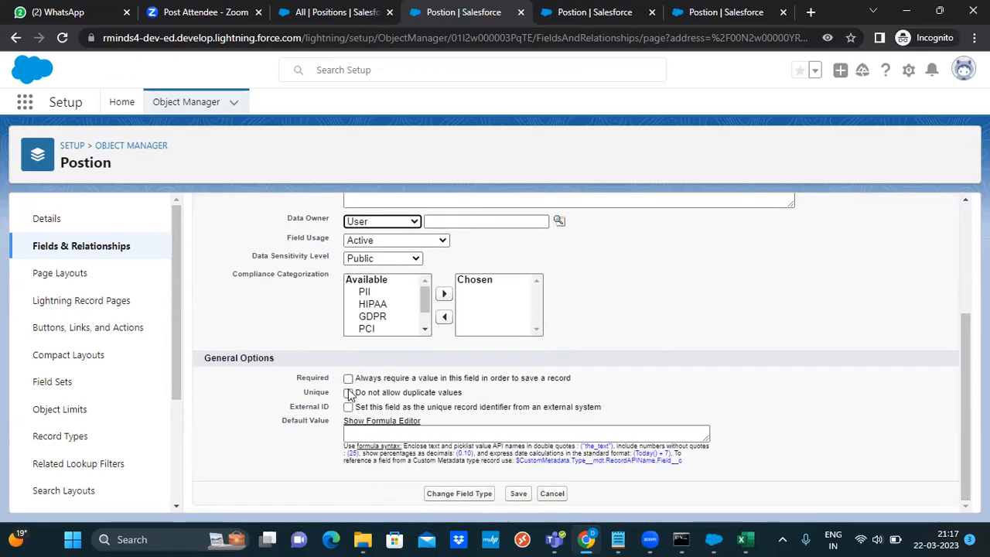
click(348, 393)
click(348, 393)
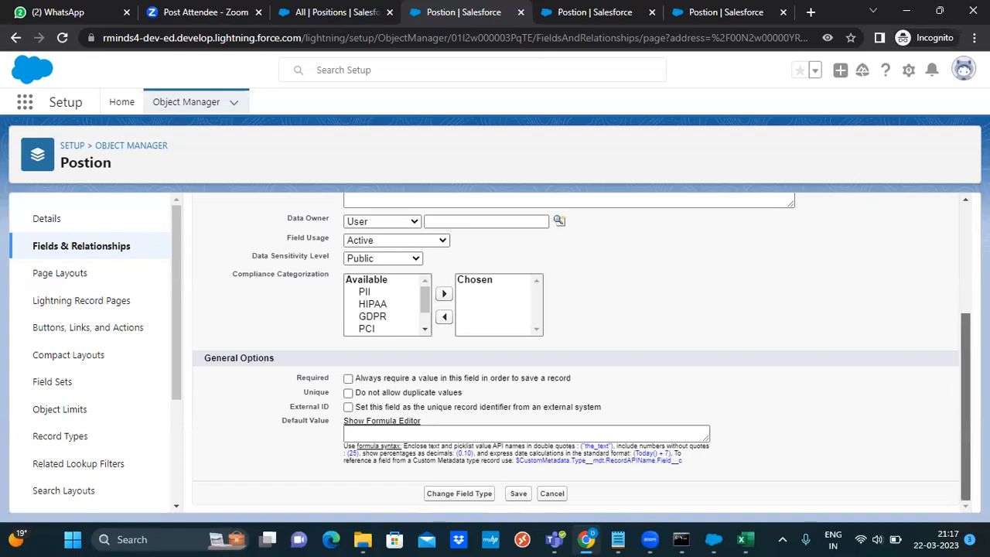
scroll(965, 386, up, 2)
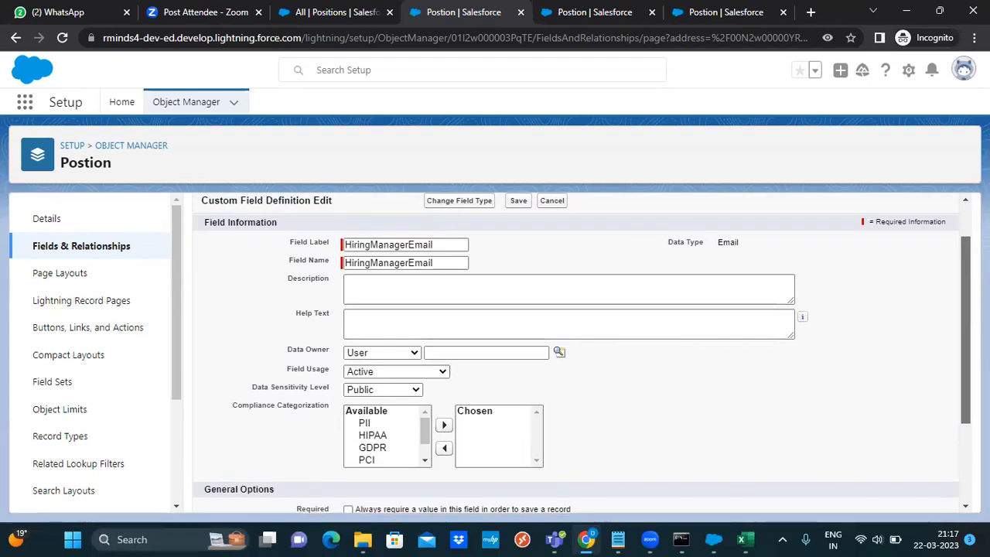
scroll(576, 352, down, 2)
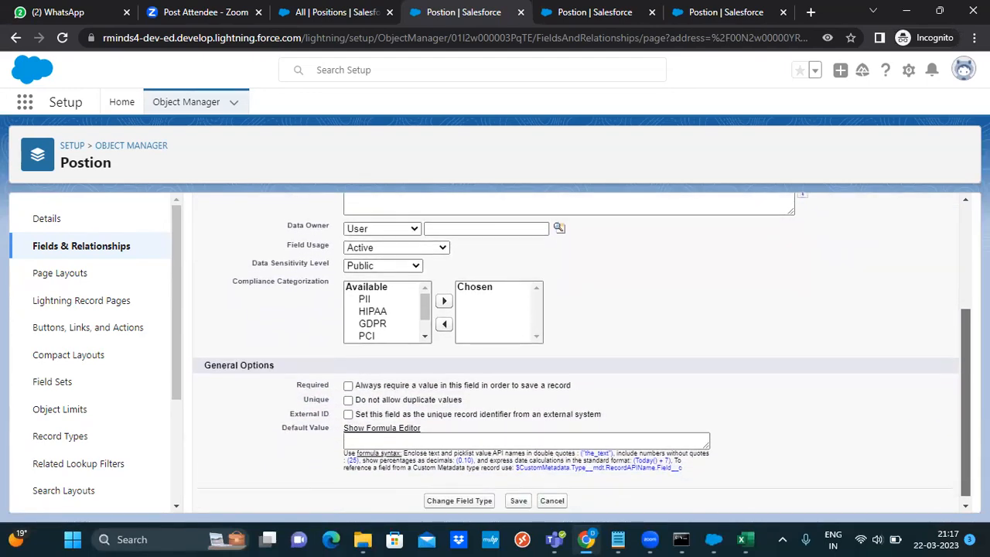
scroll(576, 352, down, 1)
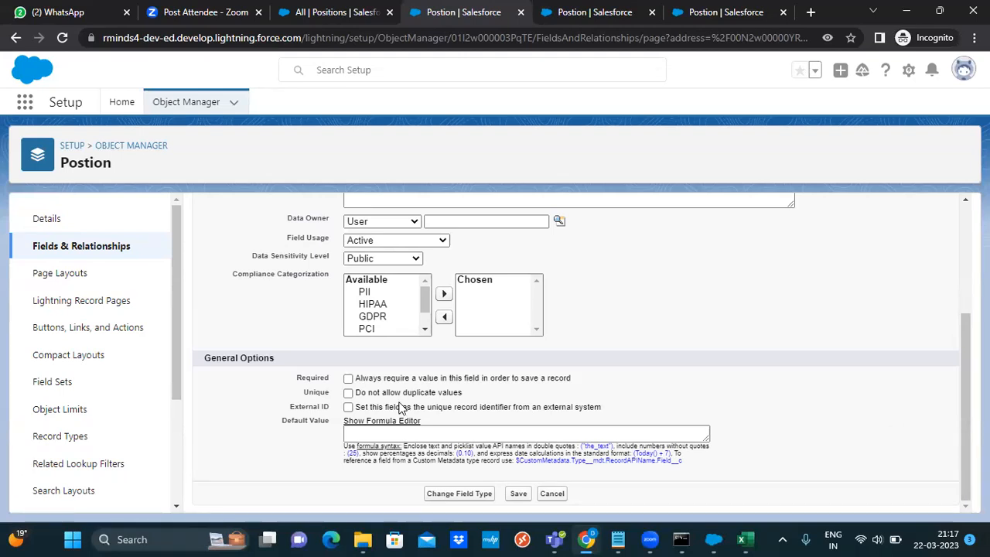
click(348, 394)
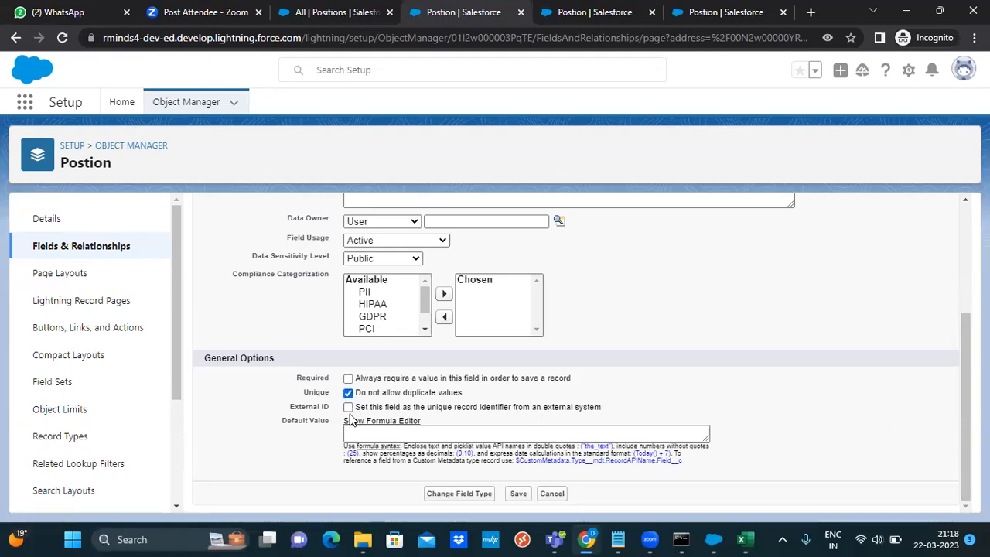
click(445, 434)
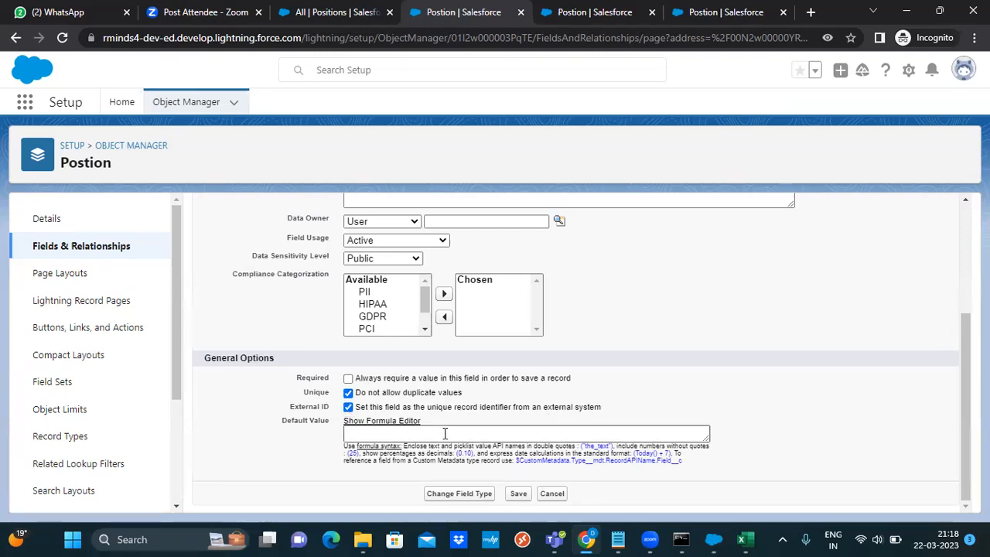
click(437, 450)
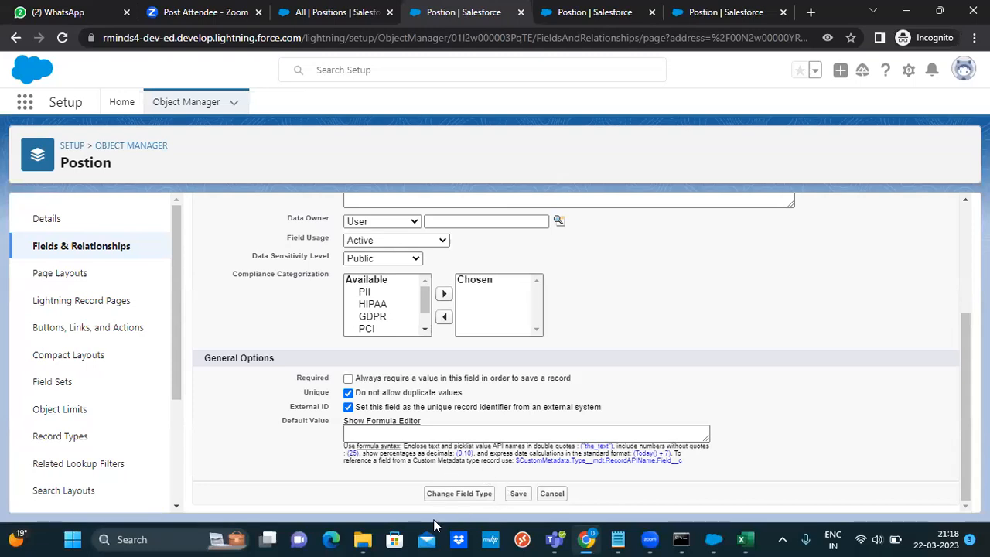
click(518, 495)
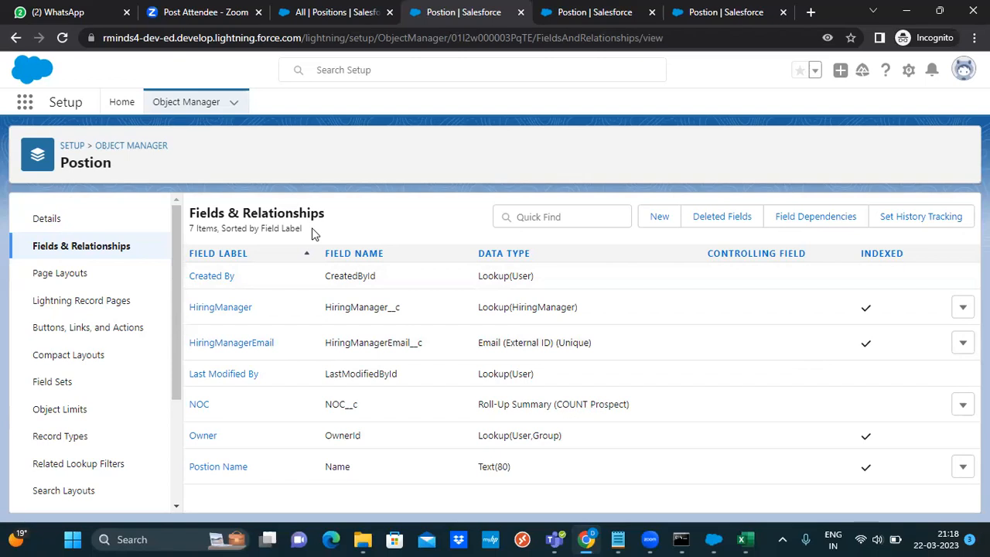
Start a new Data Loader export of the Postion (Postion__c) object
click(703, 6)
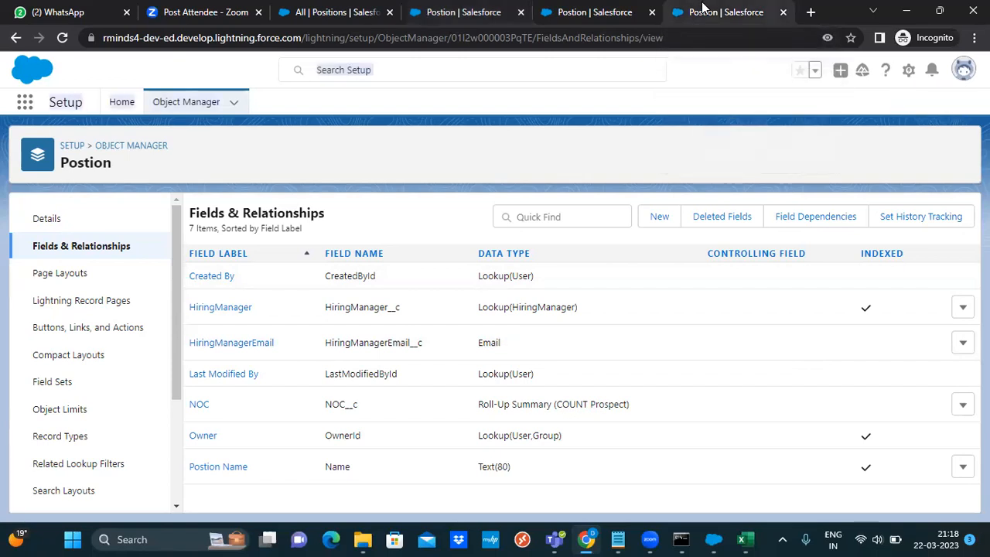
click(713, 539)
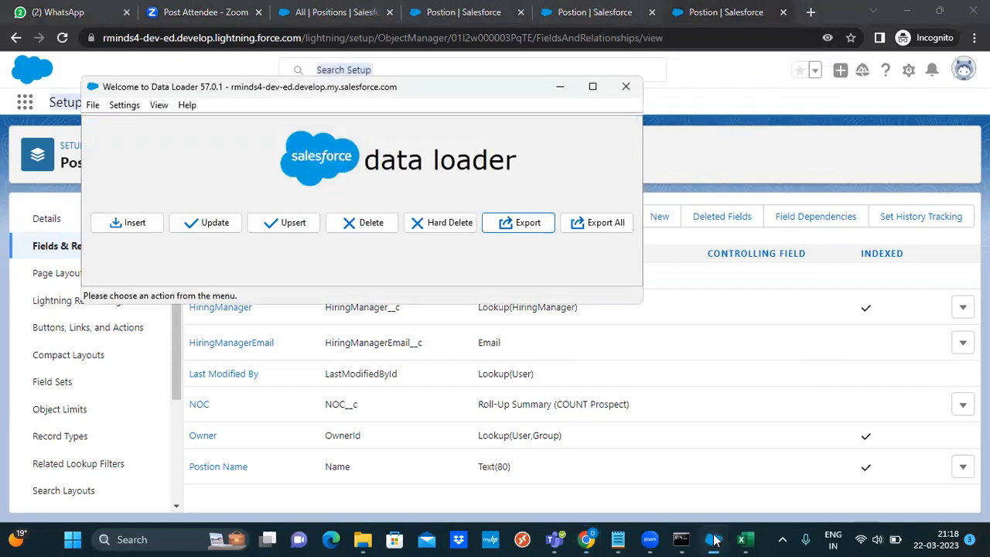
click(523, 221)
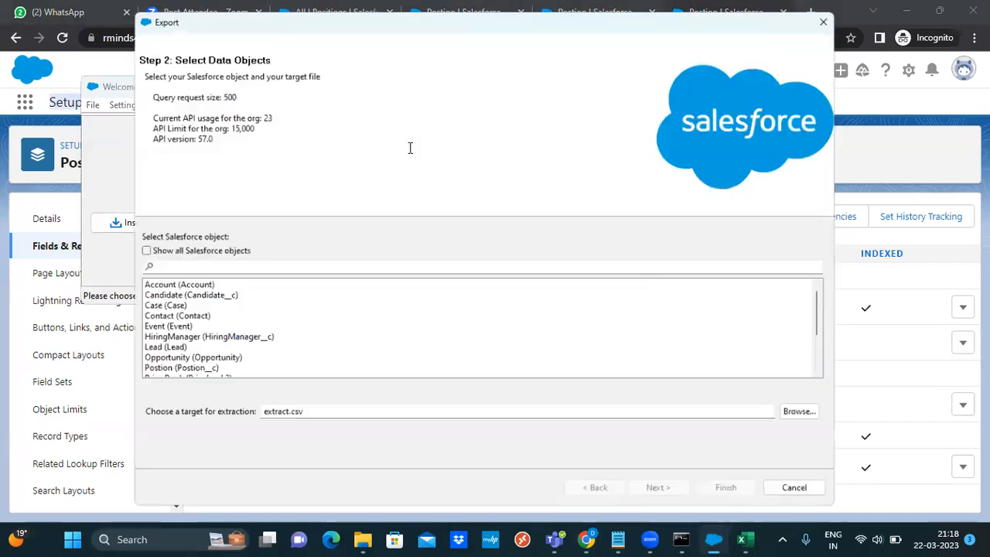
click(186, 374)
click(380, 417)
Set the export target file to Position_Export5.csv and continue to the query step
click(804, 419)
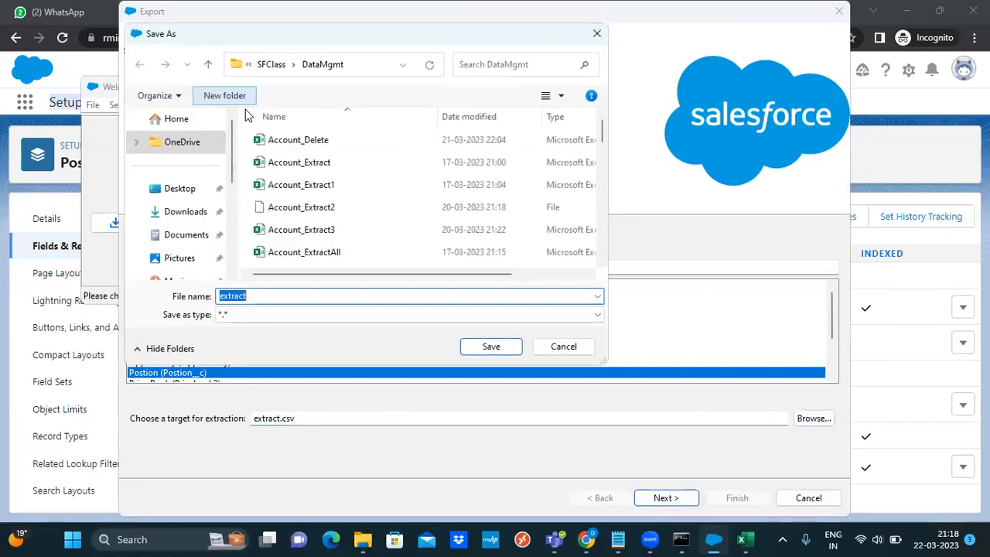
text(Psotion)
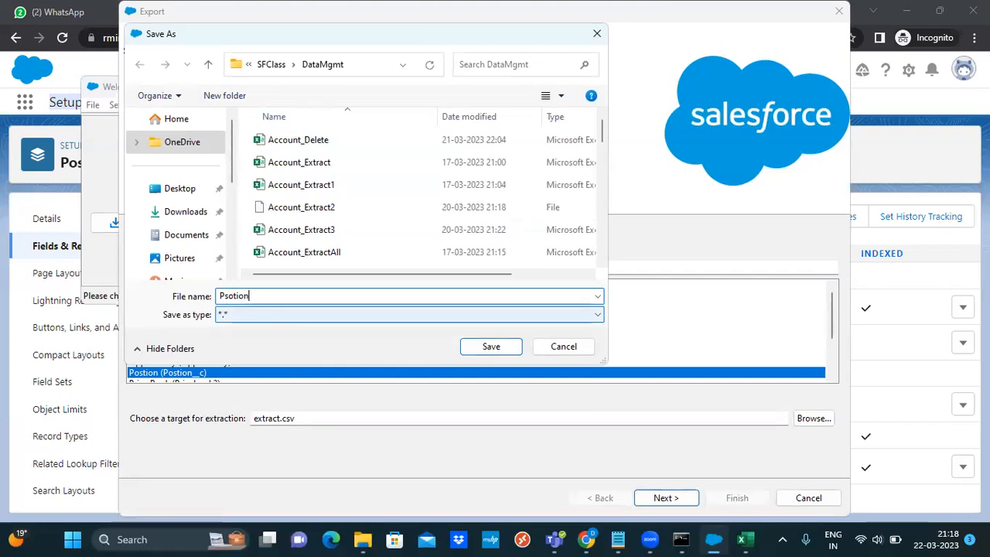
key(BackSpace)
key(BackSpace)
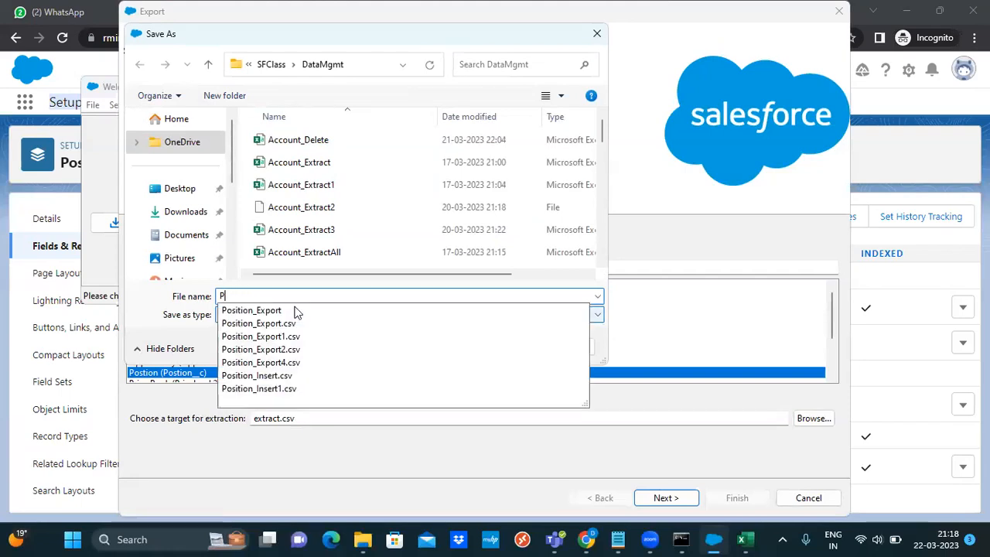
click(287, 309)
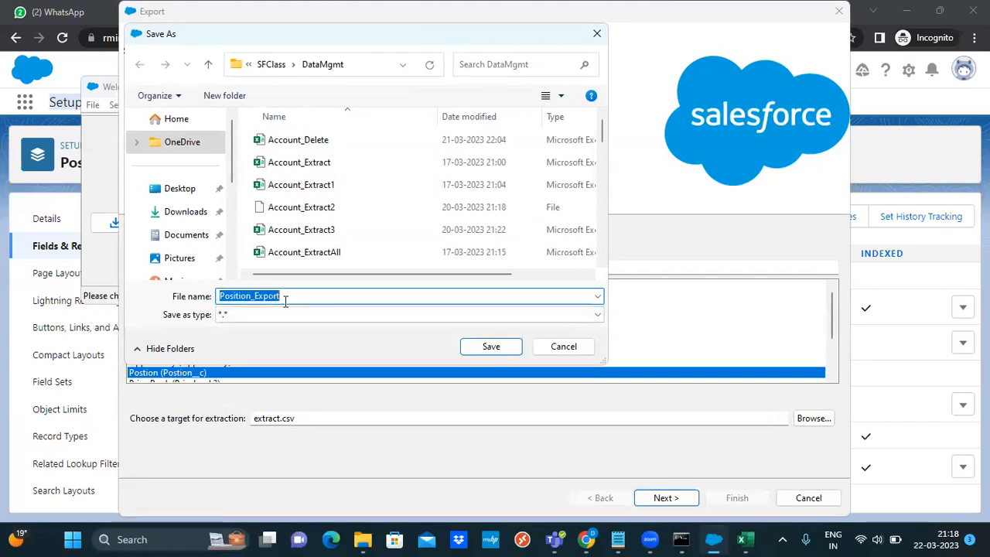
click(290, 295)
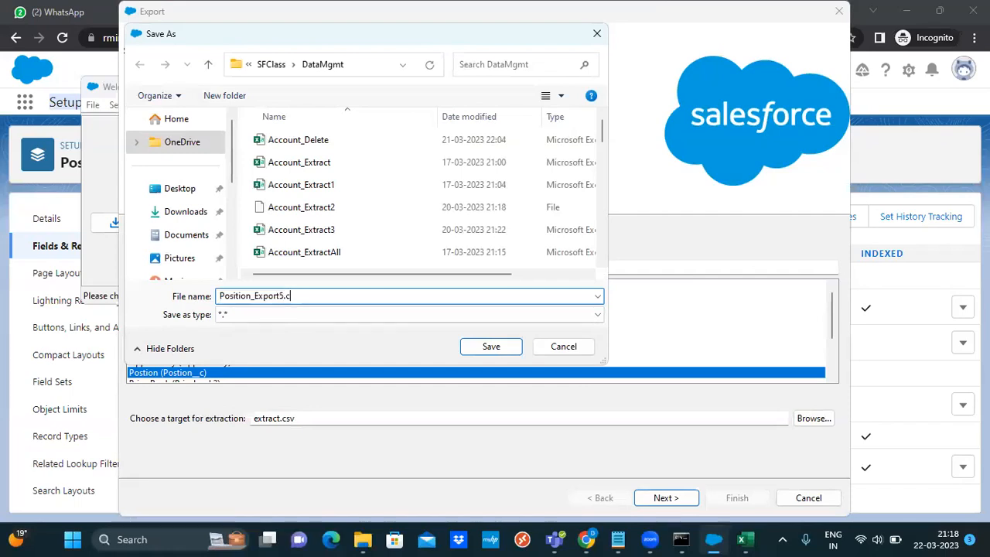
click(492, 346)
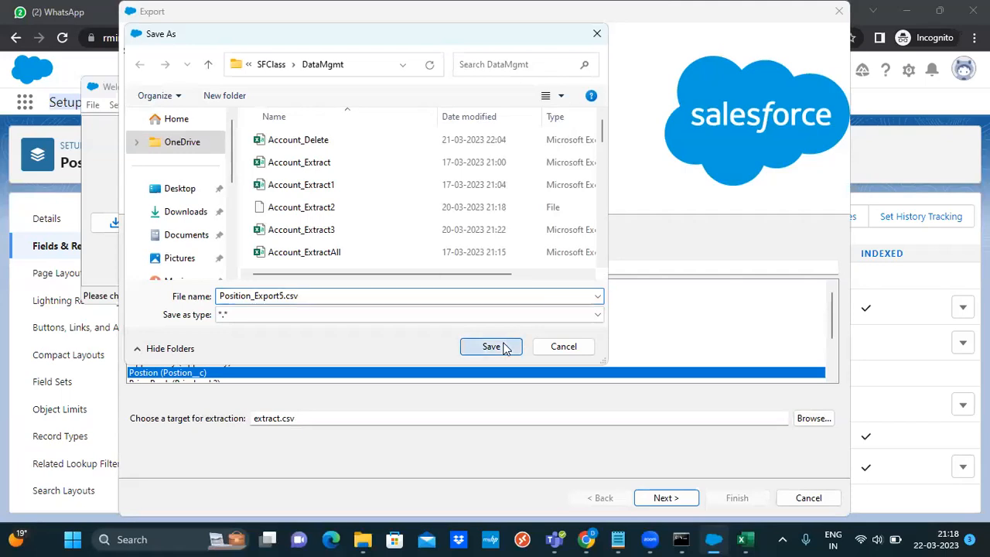
click(690, 497)
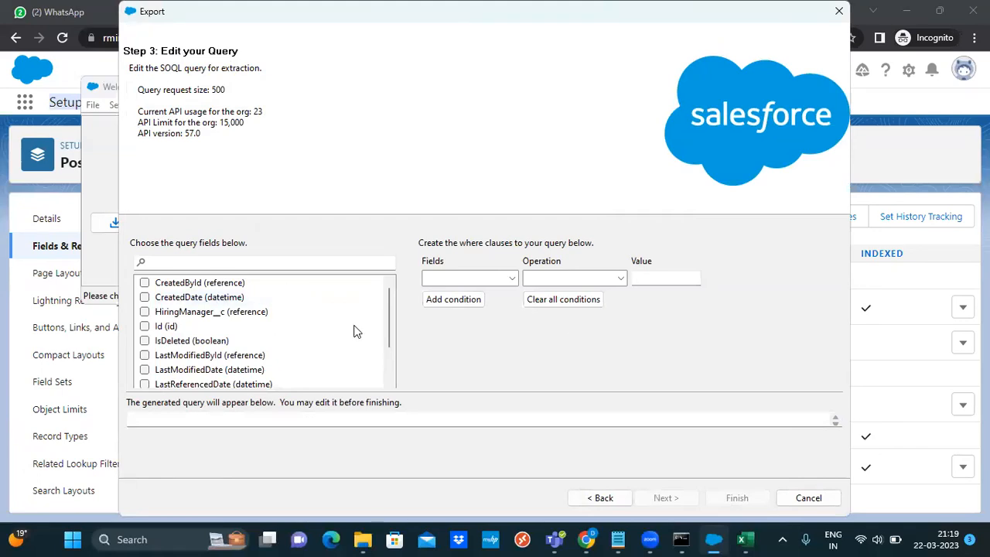
drag(389, 325, 387, 367)
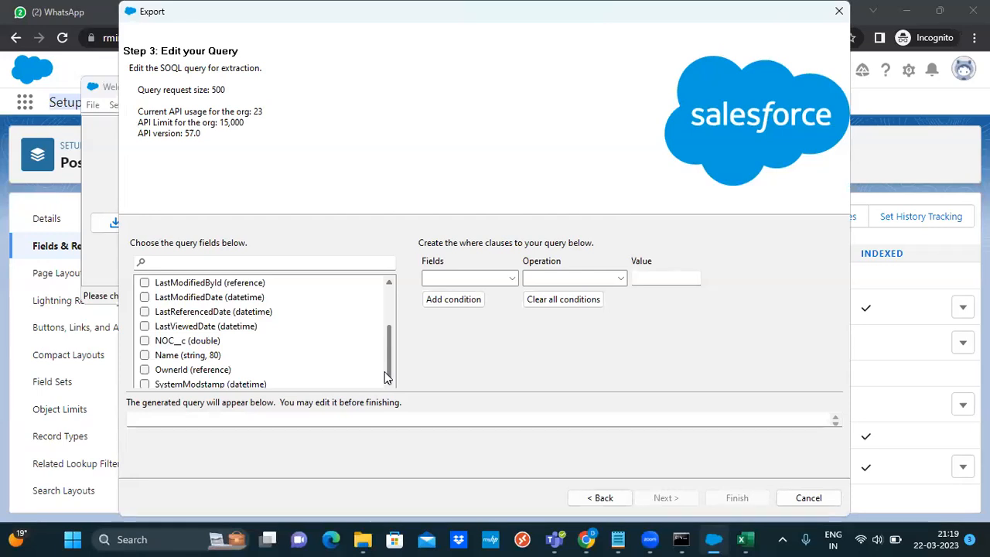
drag(386, 375, 386, 341)
drag(387, 328, 389, 365)
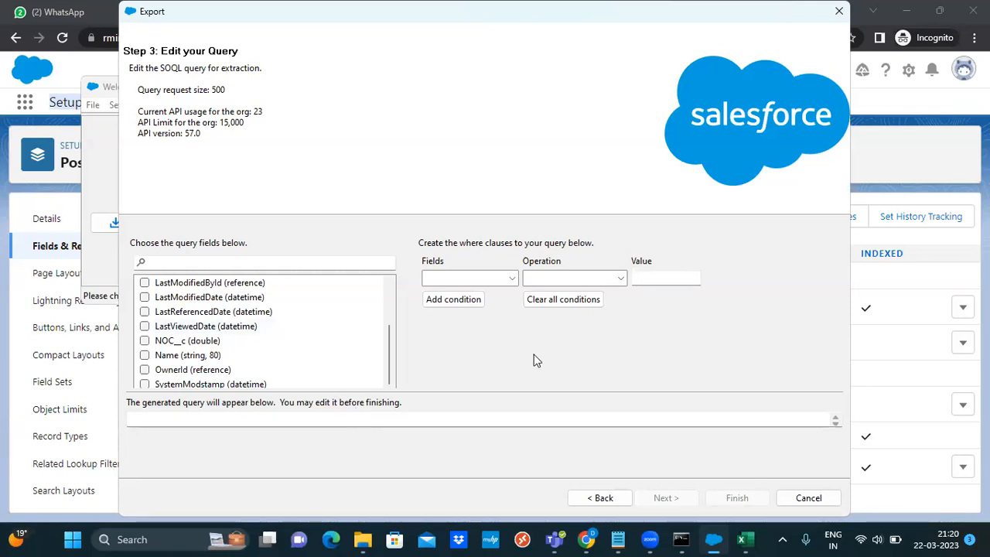
mouse_move(389, 353)
mouse_down()
mouse_move(393, 290)
mouse_move(393, 368)
mouse_up()
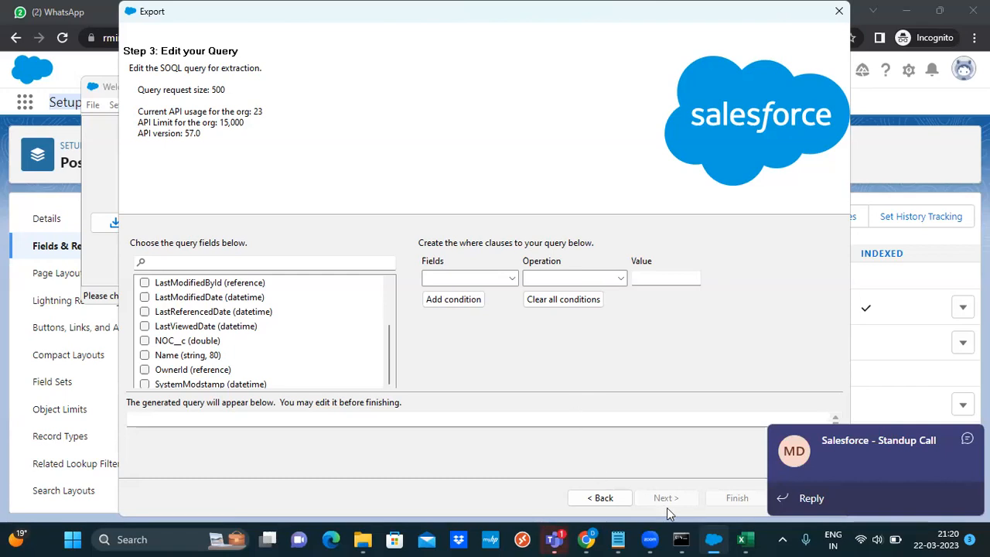
Bring the SalesforceClass3 notes forward, select the Hiring Manager Email assignment text, and scroll to Reports & Dashboards
click(619, 539)
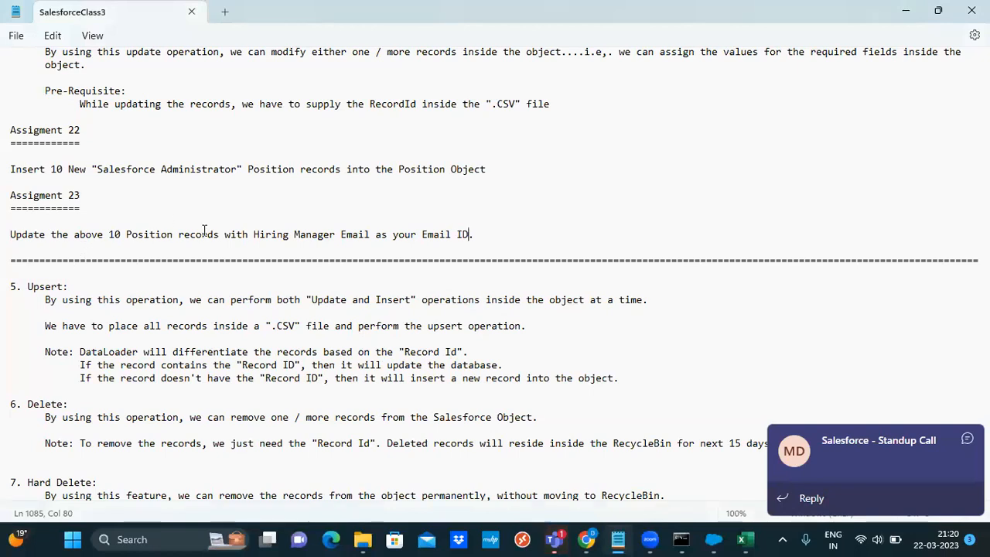
drag(506, 236, 250, 233)
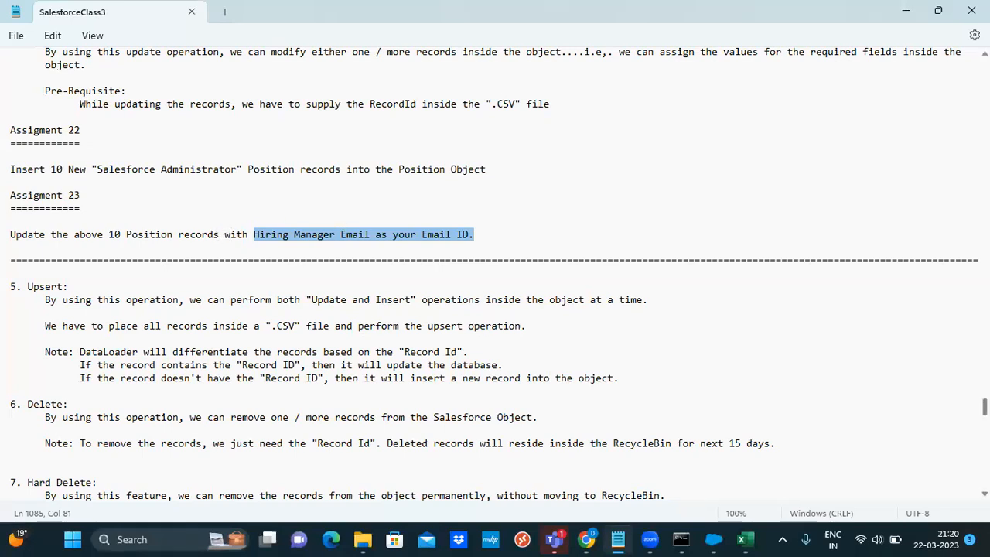
scroll(495, 270, down, 5)
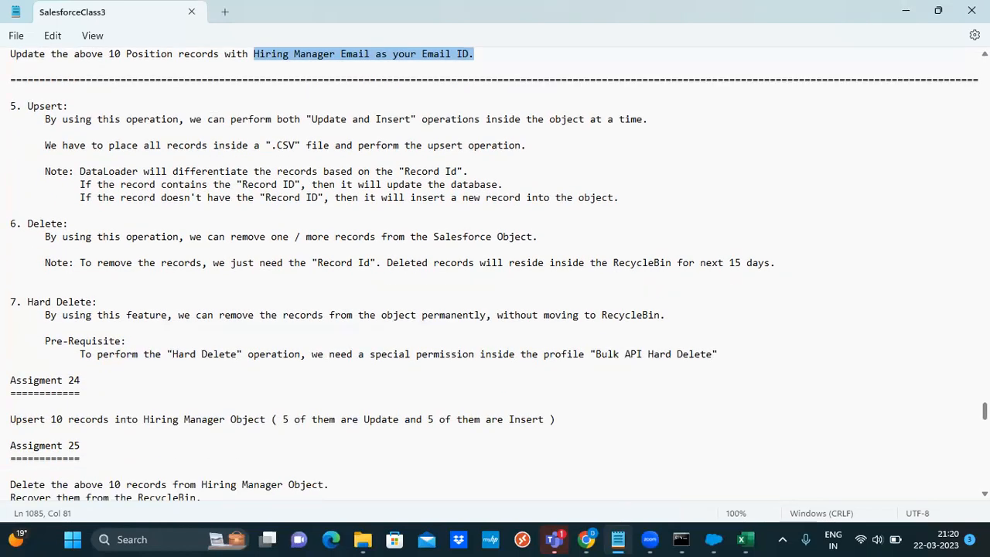
scroll(302, 440, up, 2)
scroll(302, 441, down, 1)
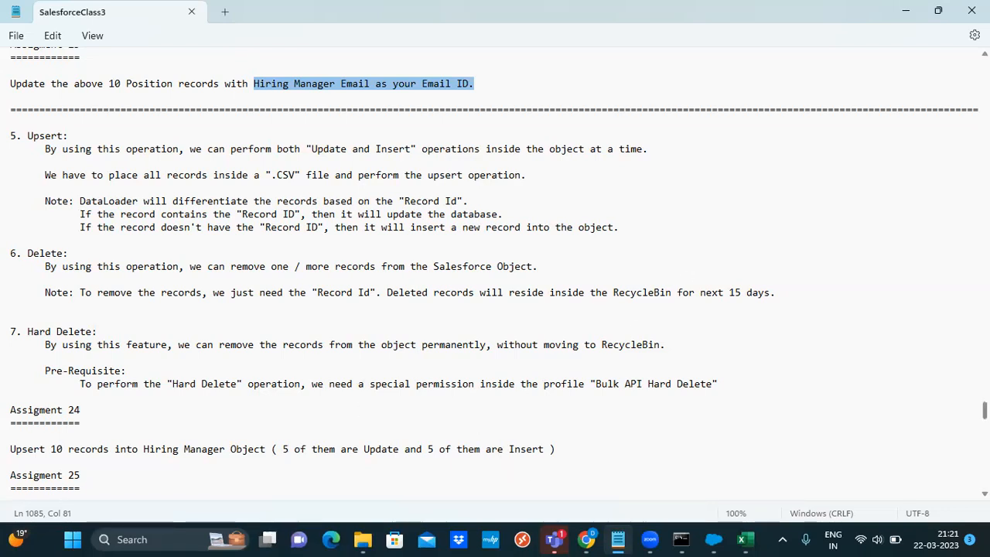
scroll(495, 285, down, 10)
scroll(495, 285, down, 3)
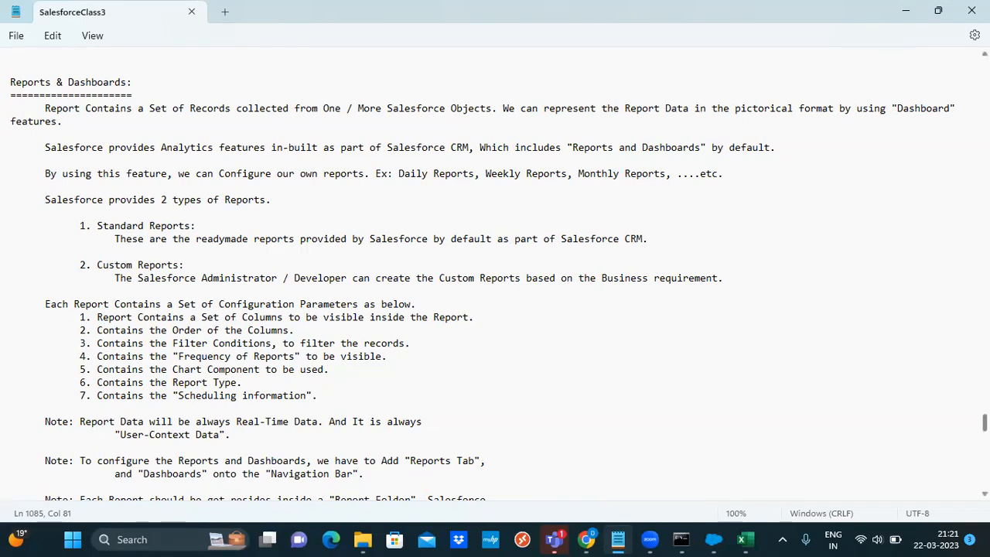
Scroll the notes to the Report Folders section describing Standard and Custom folder types
scroll(495, 271, down, 4)
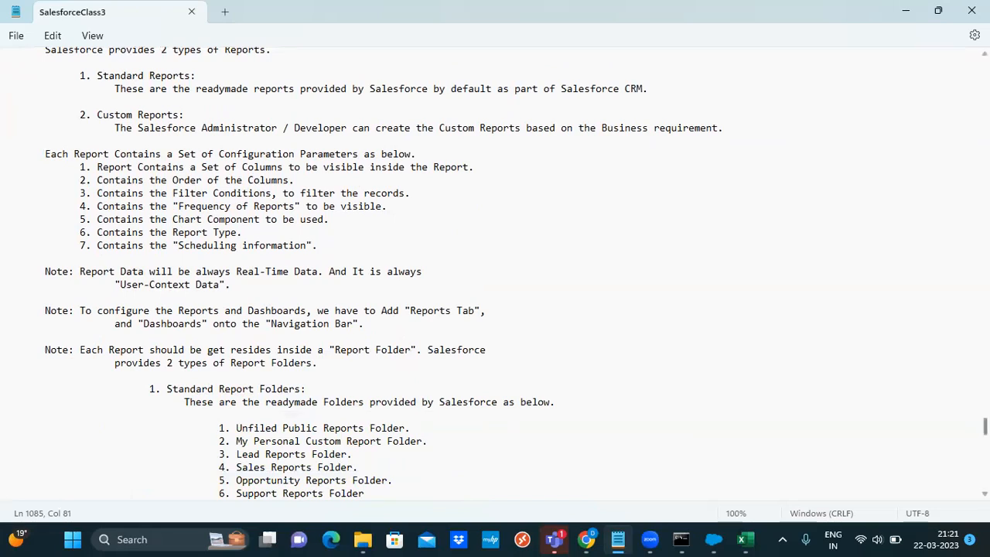
scroll(495, 270, up, 3)
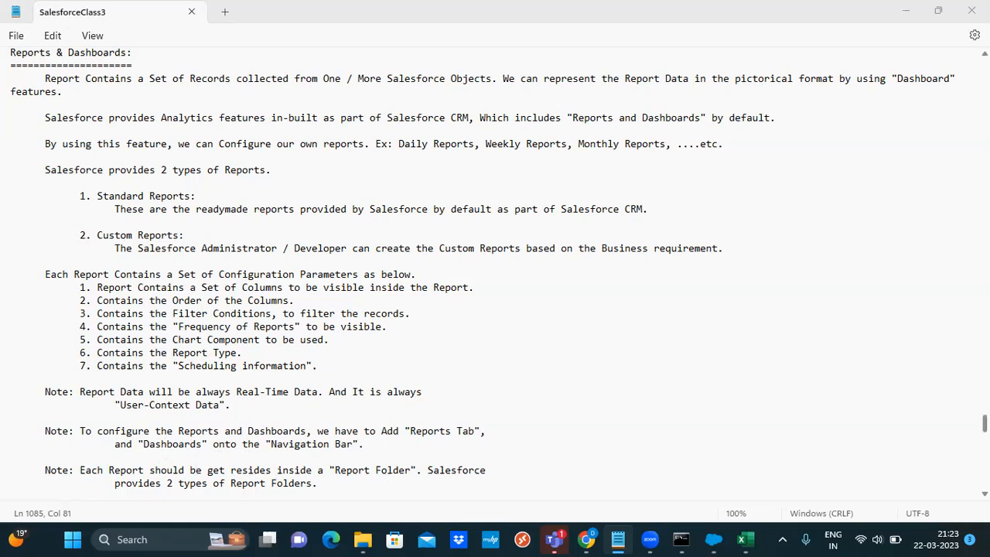
scroll(495, 270, down, 5)
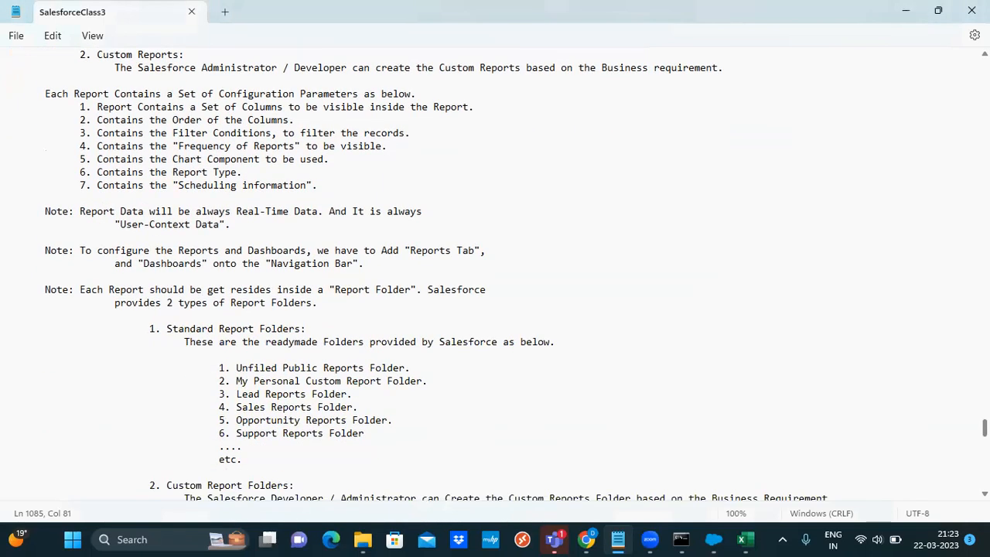
scroll(495, 271, down, 2)
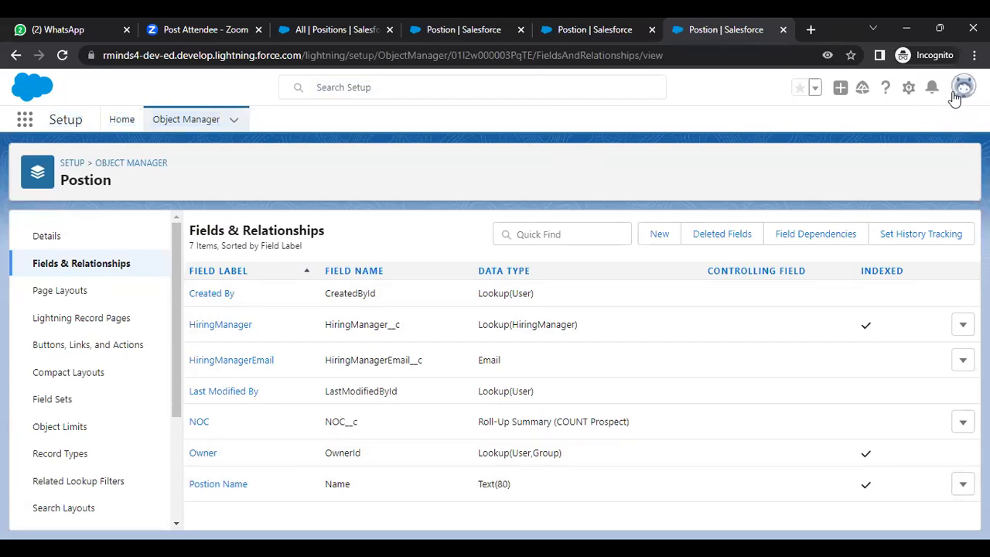
Switch the Salesforce session to Salesforce Classic from the profile menu
click(962, 89)
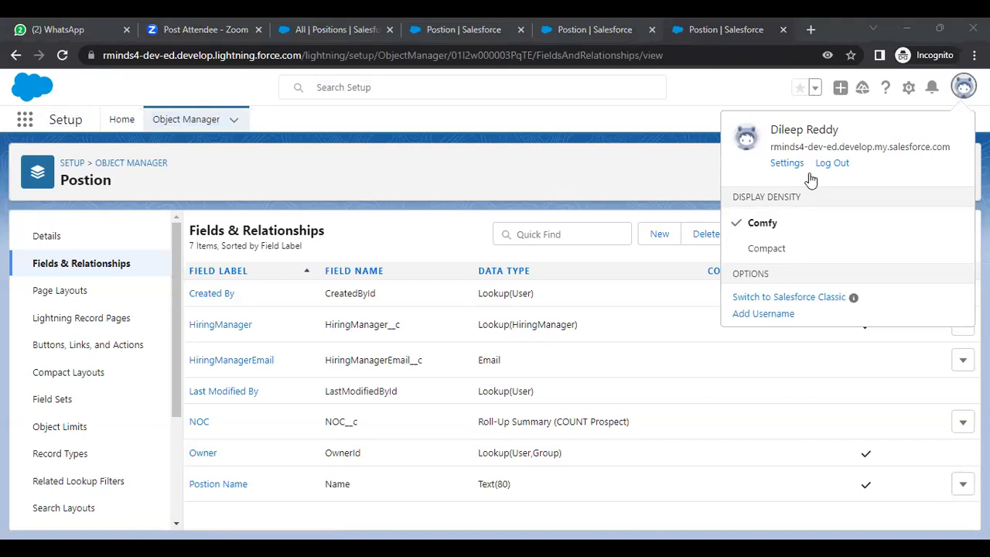
click(801, 302)
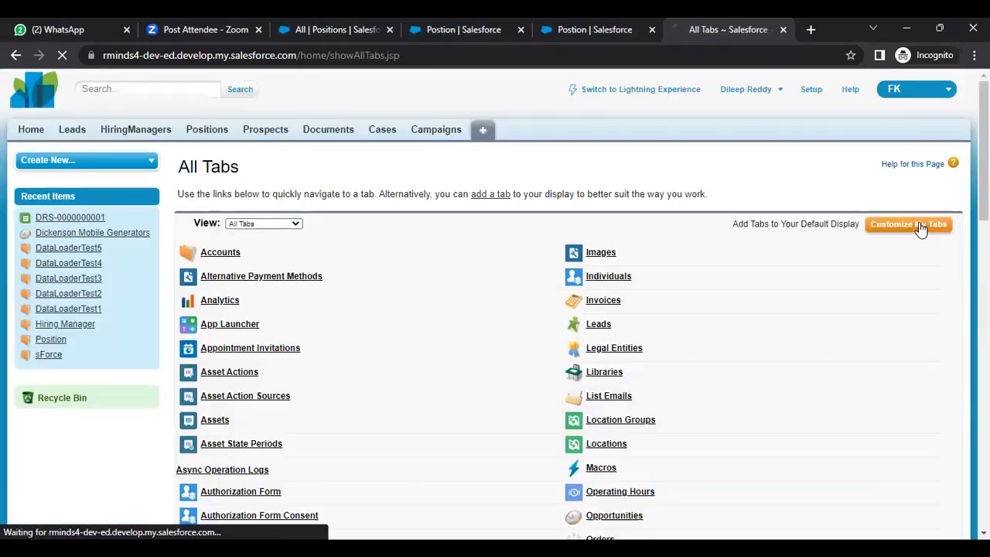
Add the Dashboards and Reports tabs to the FK app's selected tabs
click(919, 230)
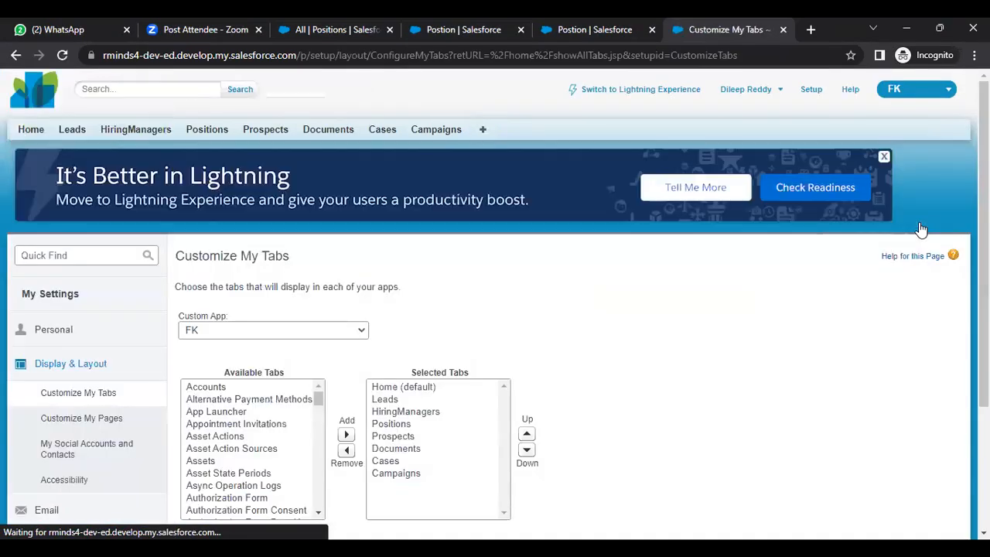
drag(318, 399, 321, 437)
click(255, 431)
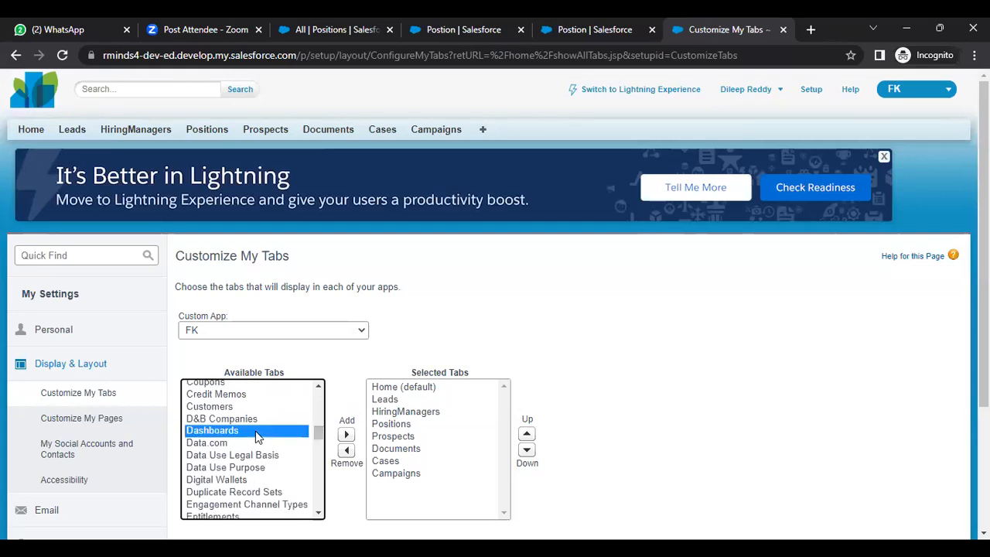
click(345, 438)
drag(324, 431, 323, 483)
click(232, 494)
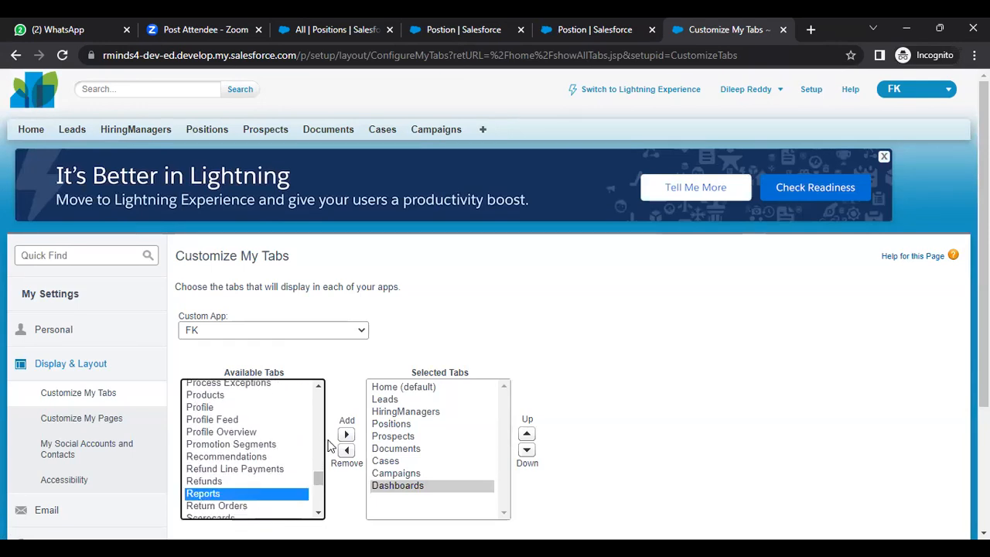
click(347, 437)
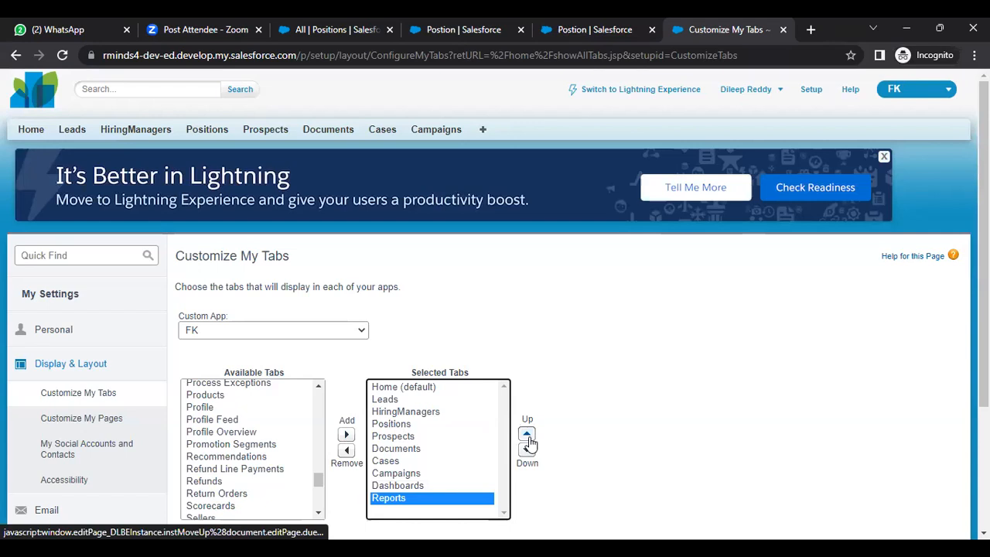
Place Reports then Dashboards right after Prospects, save, and view the Unfiled Public Reports folder
click(528, 437)
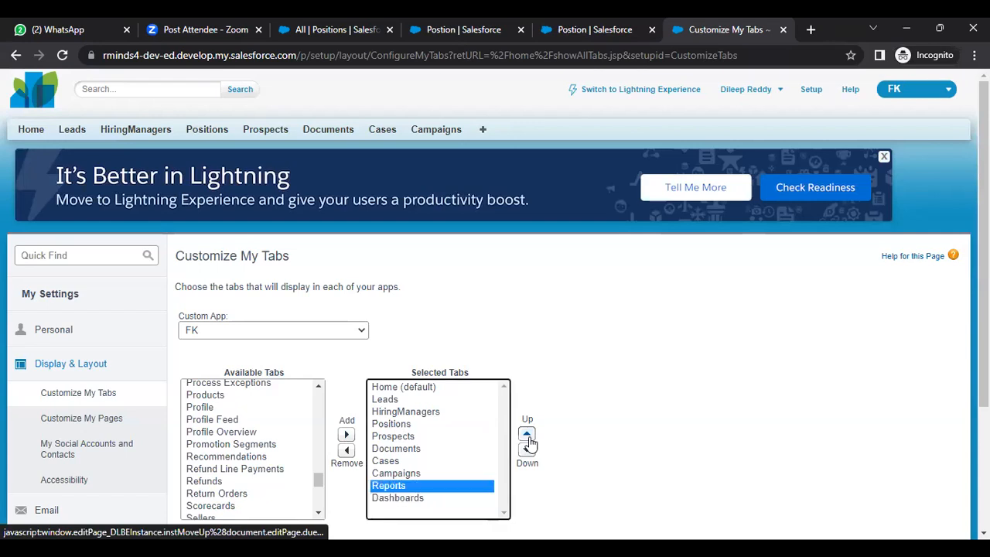
click(528, 438)
click(528, 438)
click(528, 437)
click(528, 437)
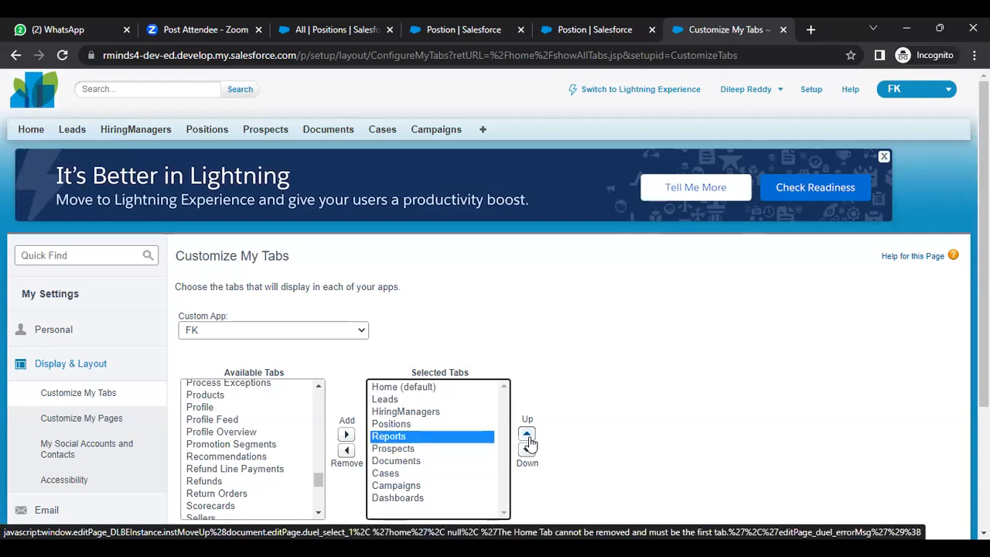
click(527, 450)
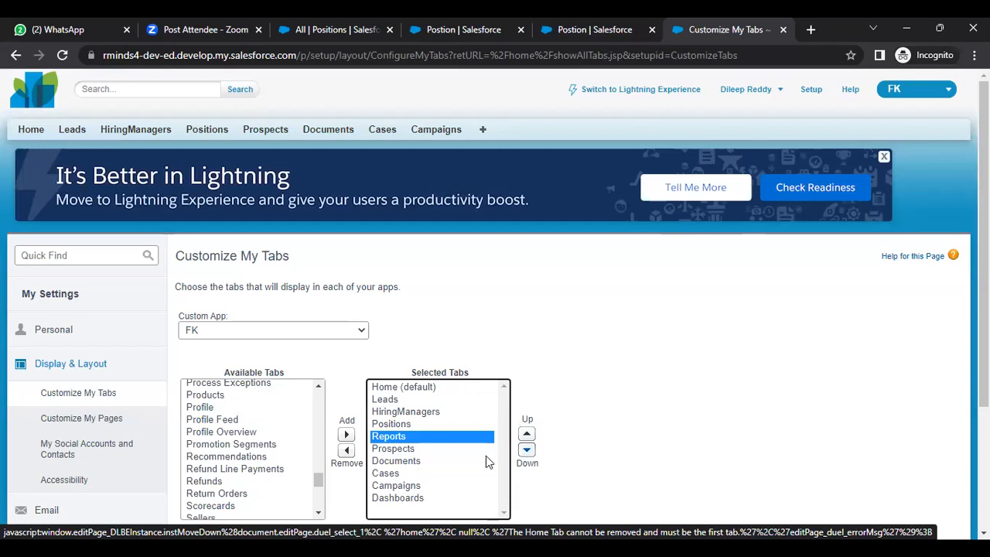
click(410, 499)
click(527, 437)
click(527, 437)
click(527, 437)
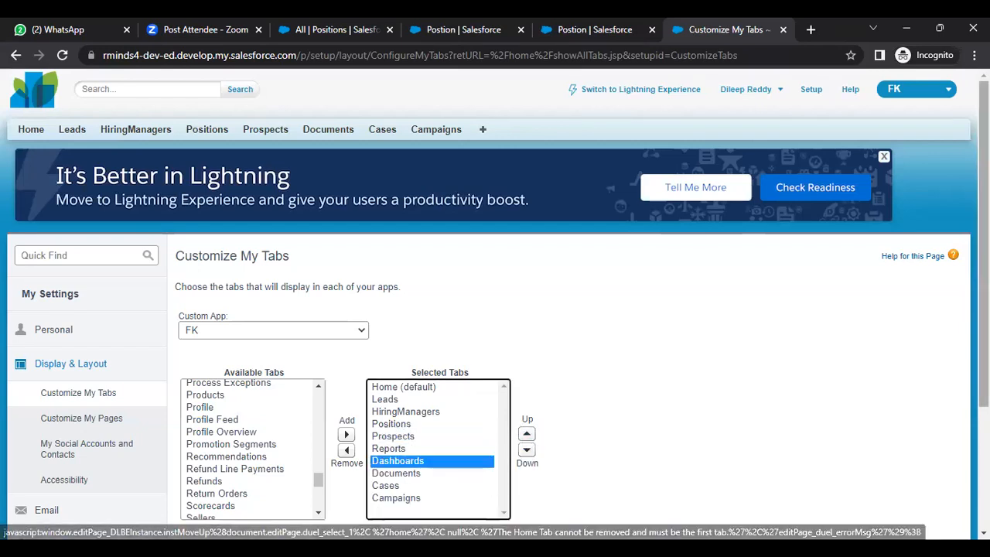
scroll(700, 383, down, 2)
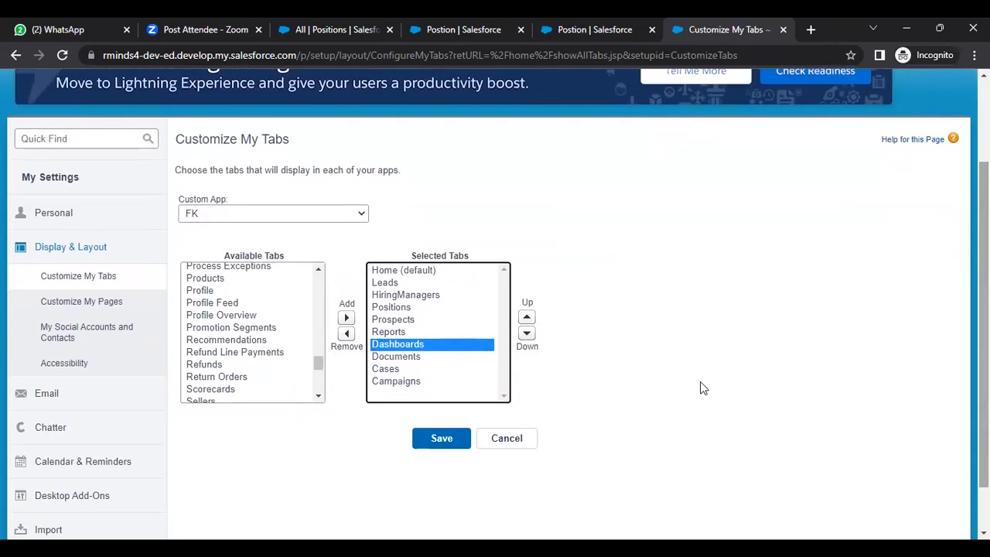
click(442, 439)
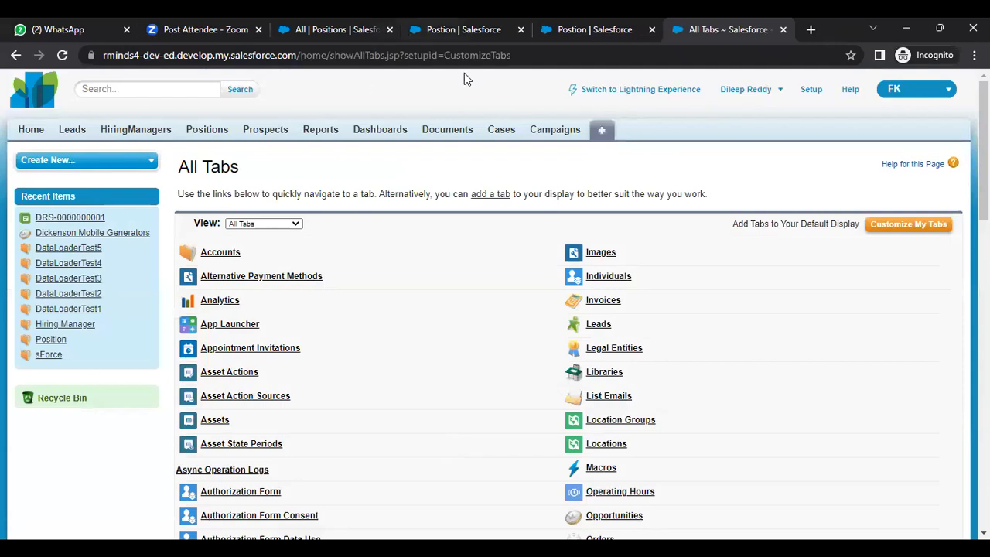
click(320, 171)
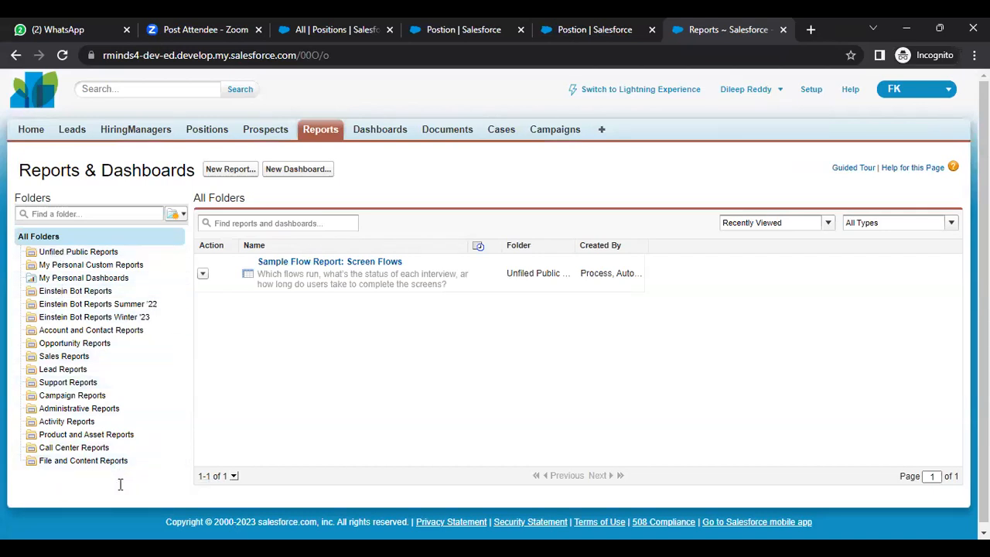
click(85, 255)
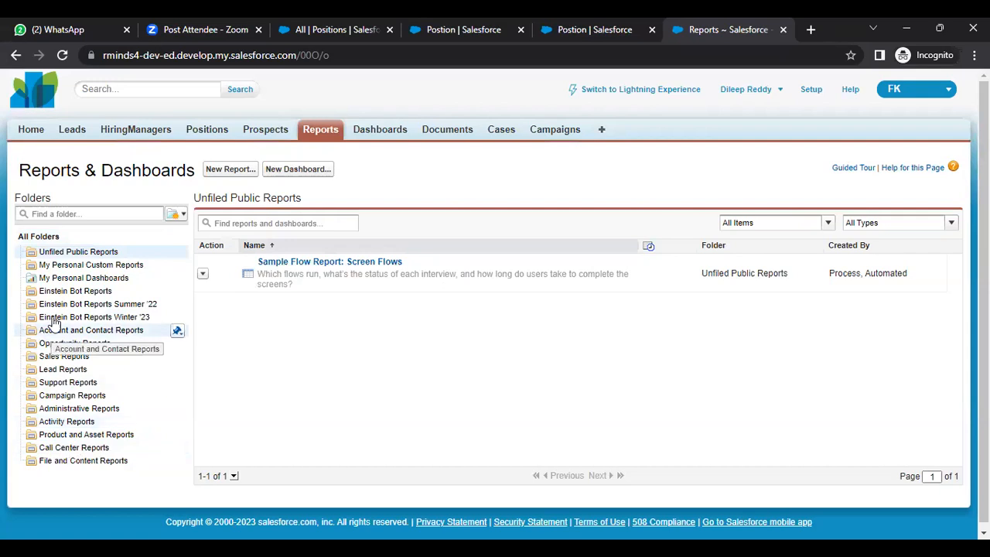
Create a new report folder labelled TalentAcquisition, auto-filling the matching unique name, and save it
click(183, 216)
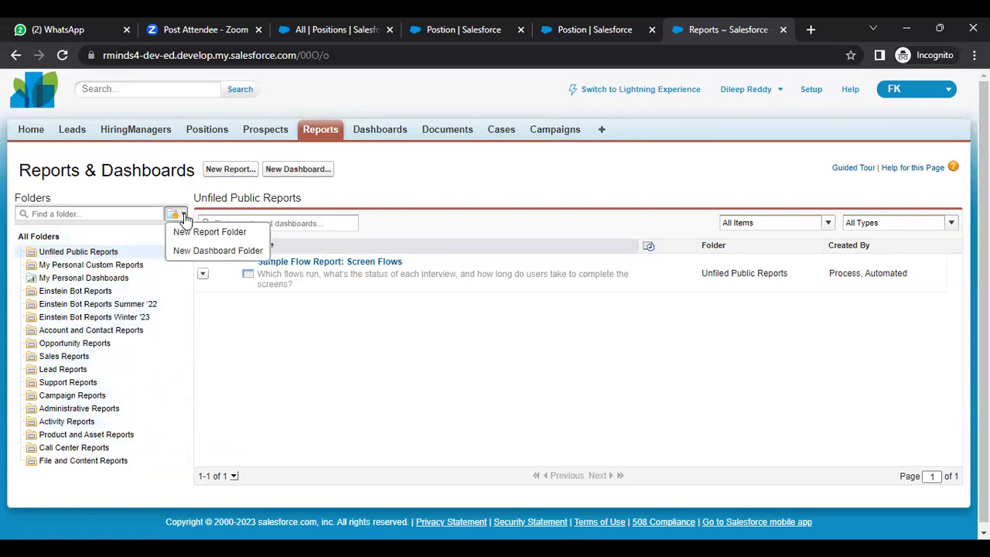
click(207, 234)
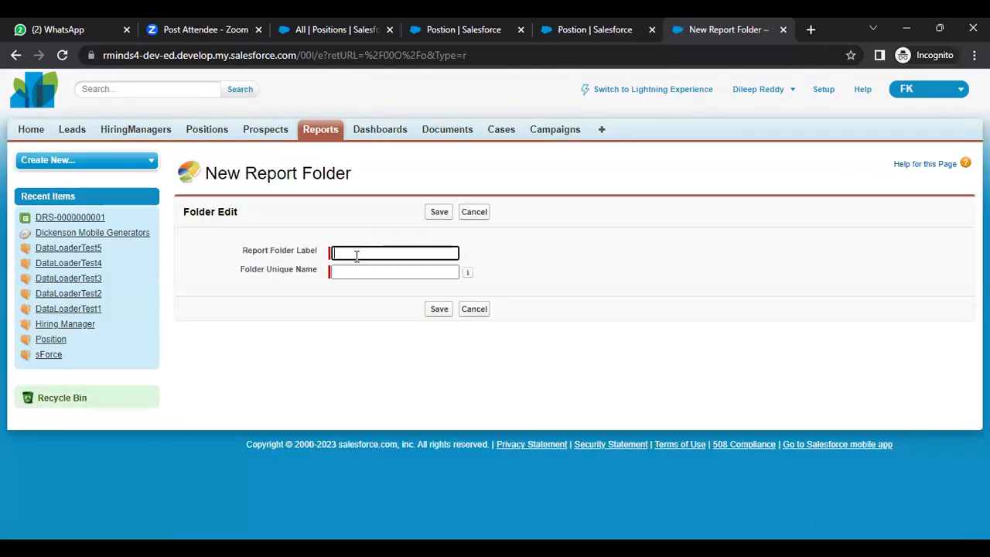
text(TalentA)
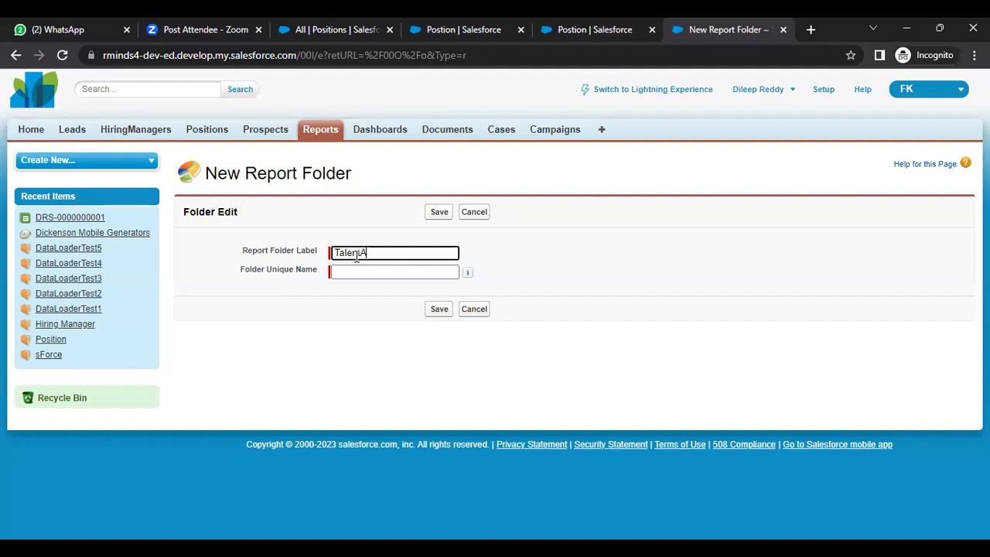
text(cquisition)
click(355, 274)
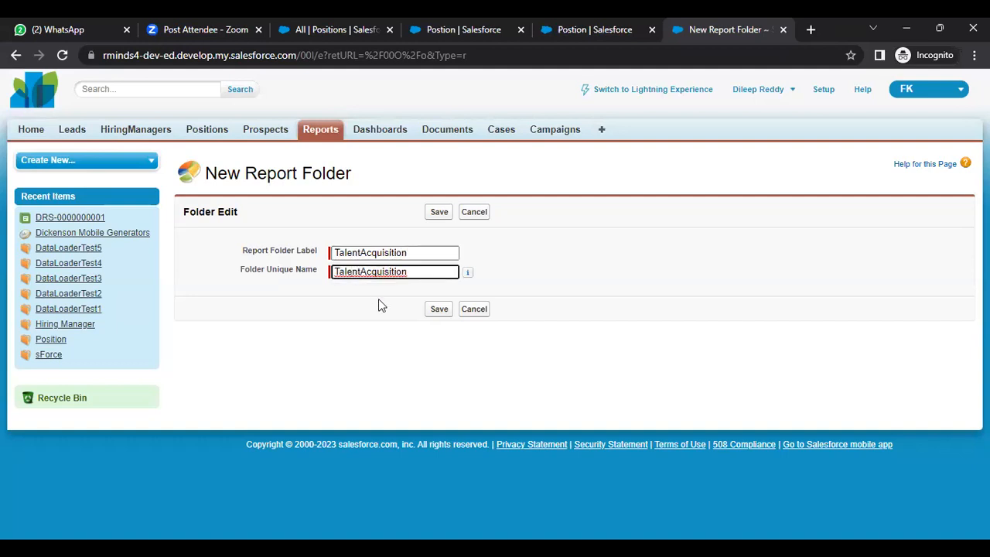
click(438, 309)
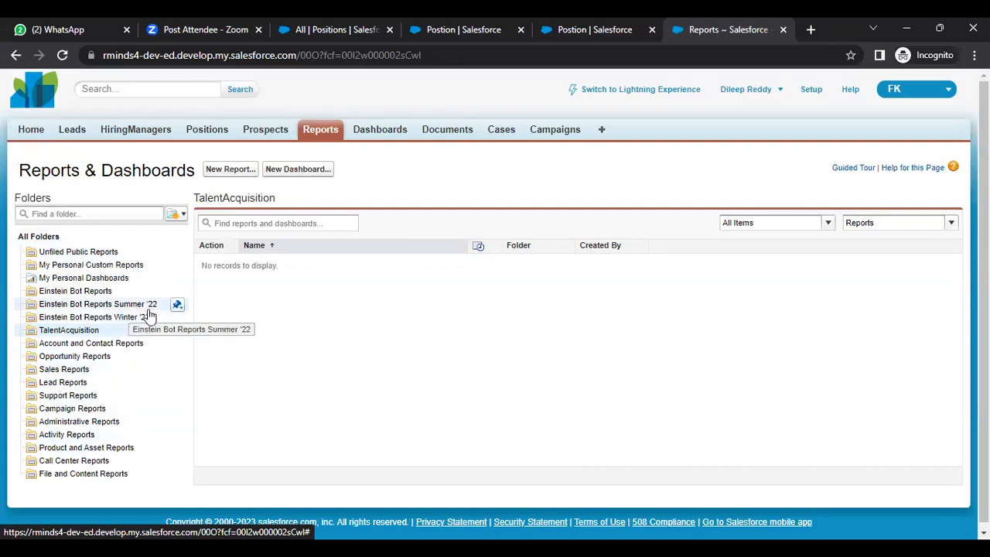
Browse the Einstein Bot, personal, Campaign, Support and Sales report folders, then open TalentAcquisition
click(84, 305)
click(79, 296)
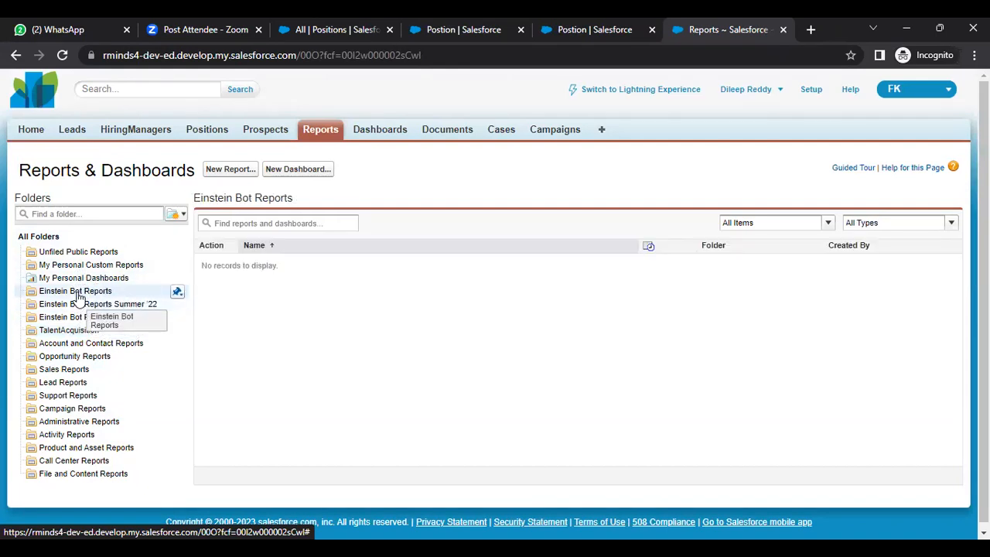
click(83, 280)
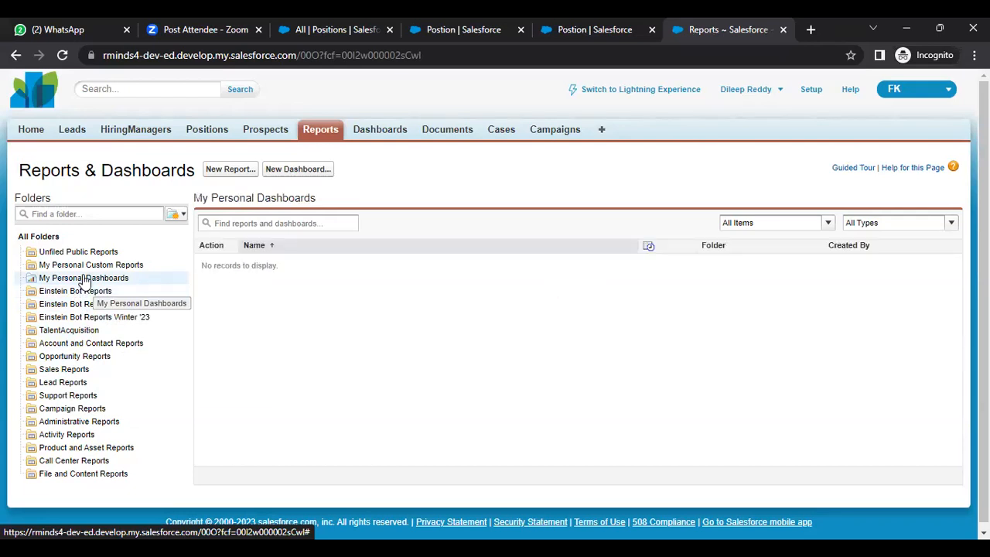
click(79, 267)
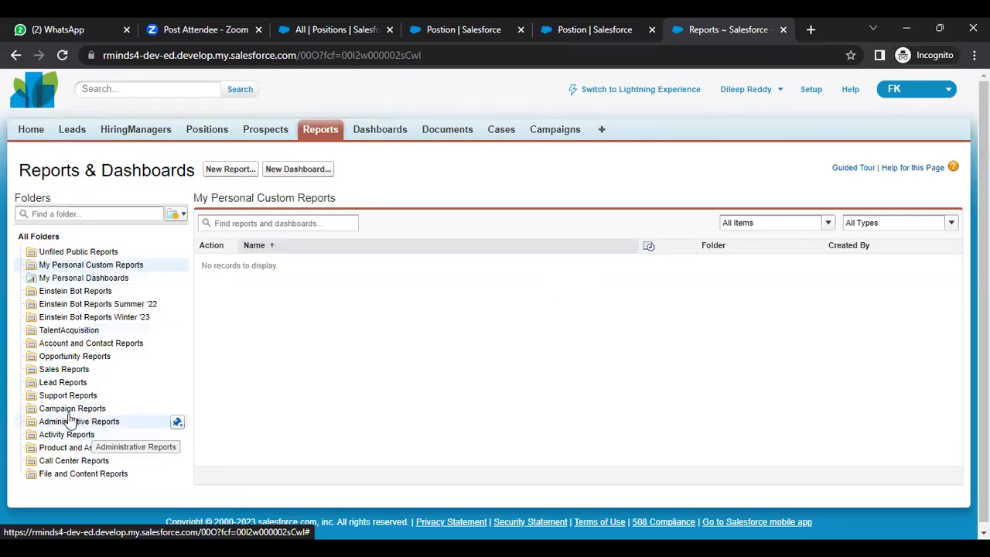
click(69, 410)
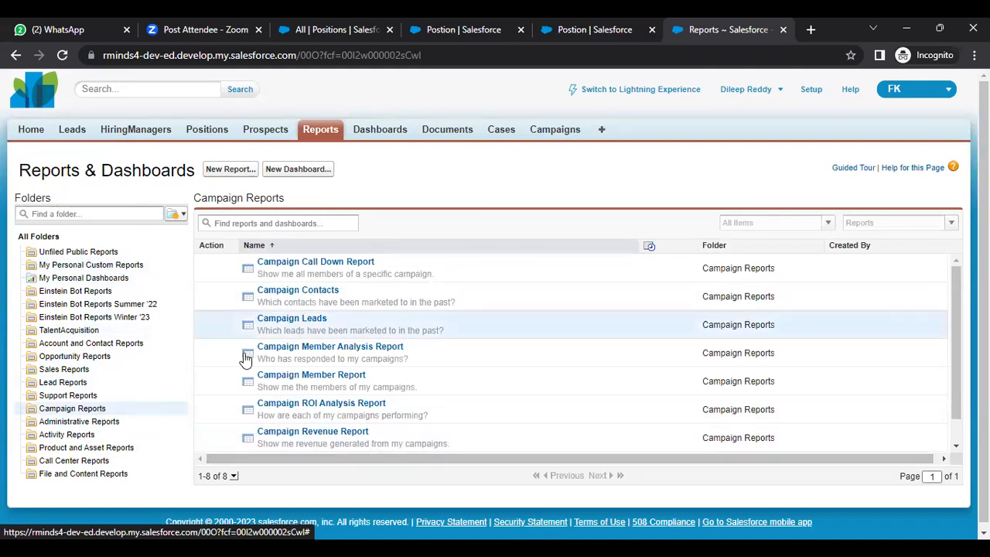
click(76, 396)
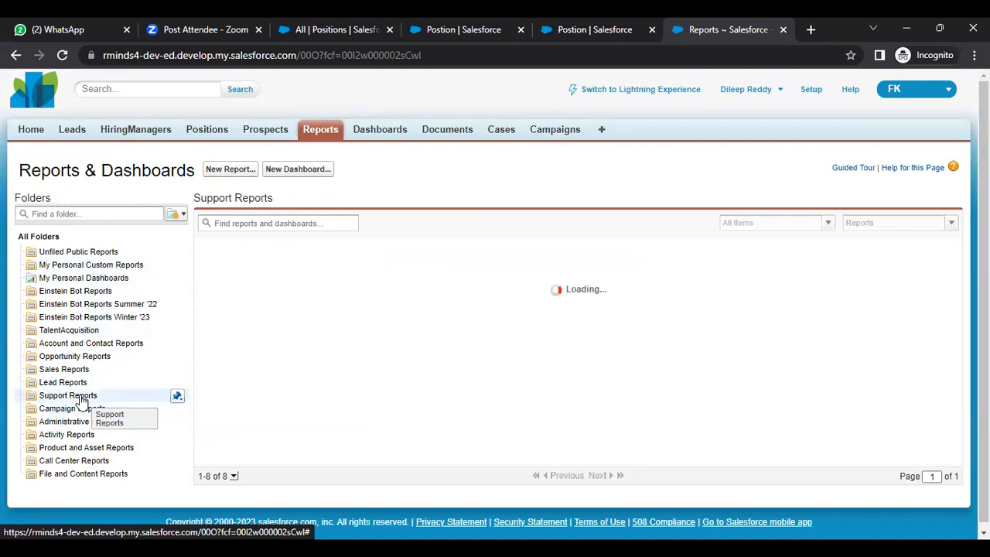
click(54, 369)
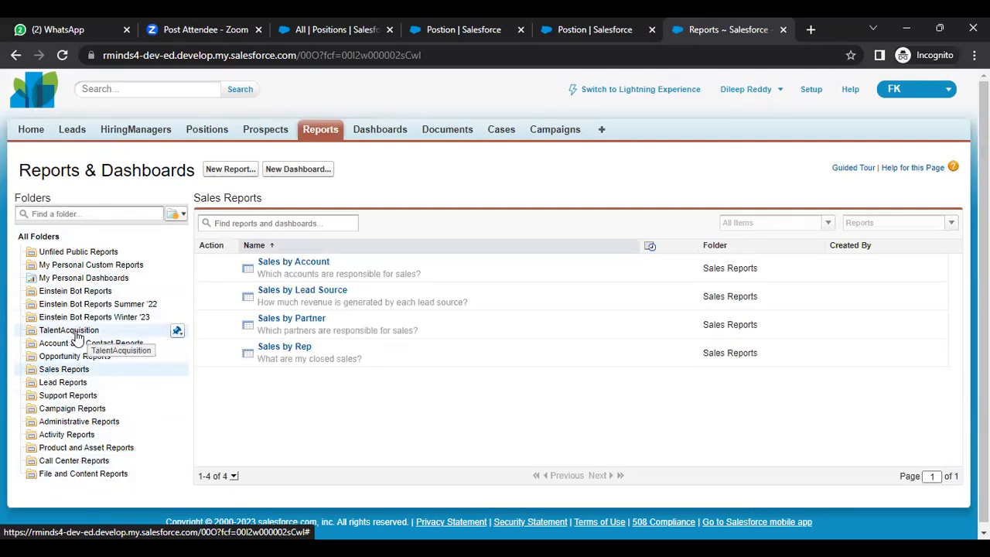
click(74, 331)
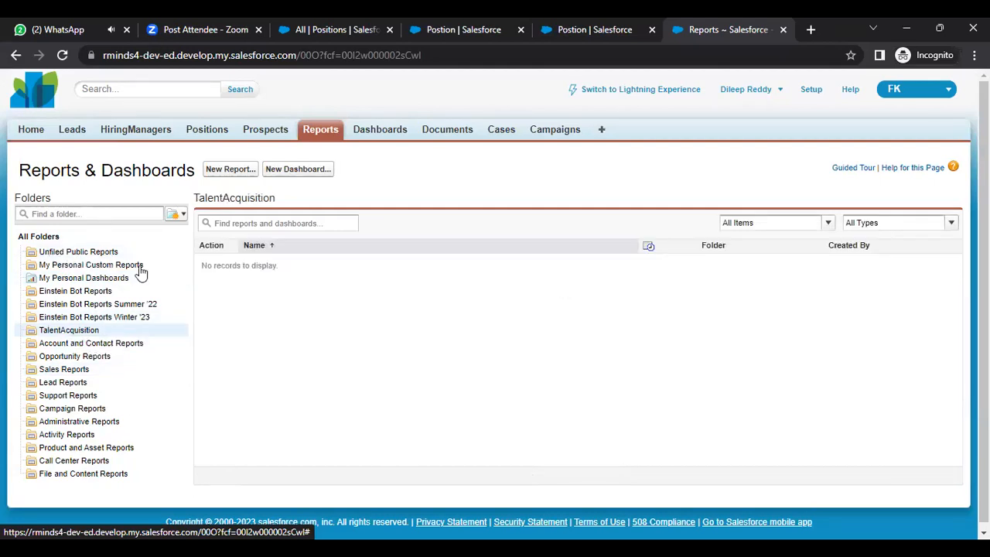